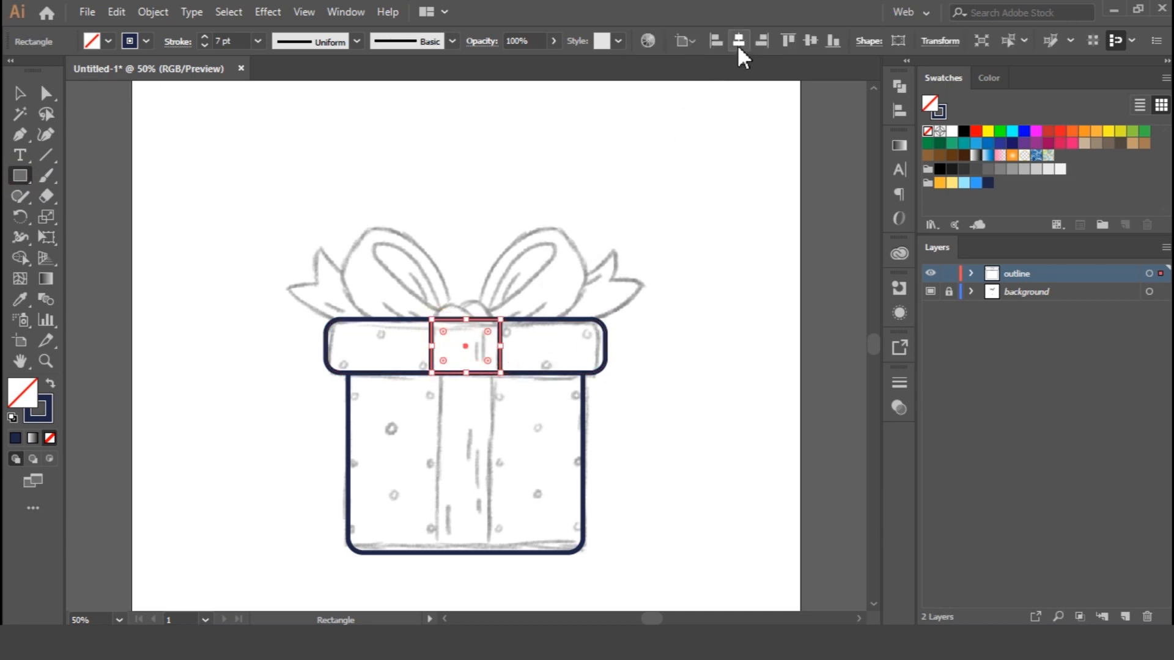
Step: Draw a vertical ribbon rectangle down the box body over the sketched ribbon and centre it horizontally on the artboard
{"action": "left_click_drag", "start_coordinate": [440, 552], "coordinate": [521, 361]}
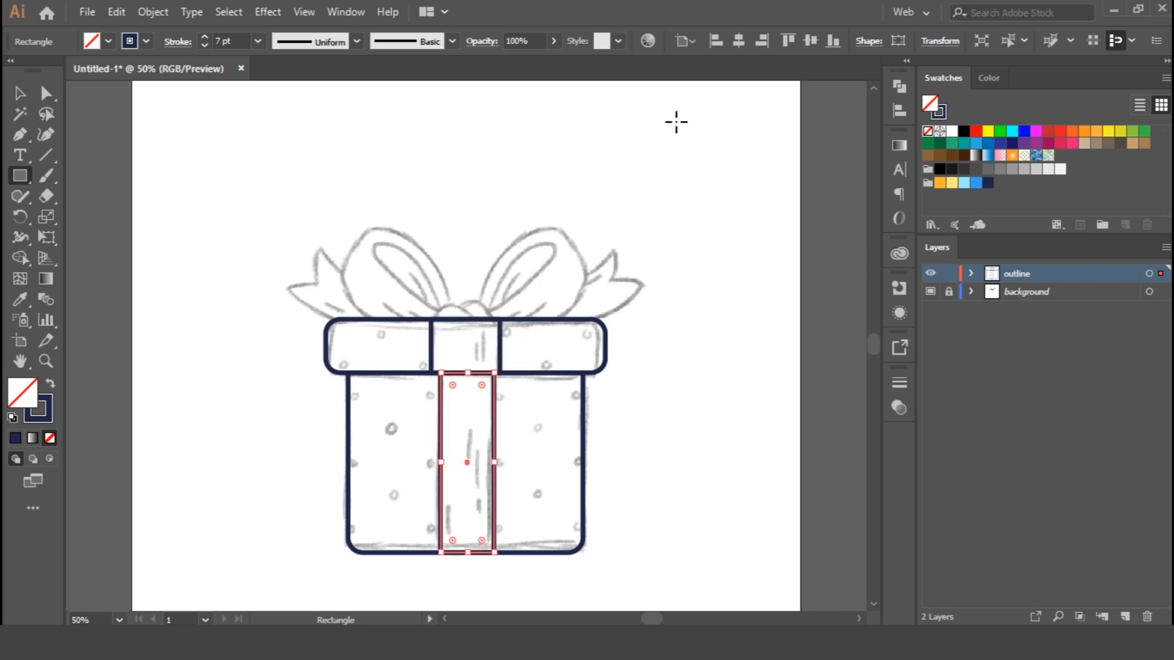
{"action": "left_click", "coordinate": [745, 42]}
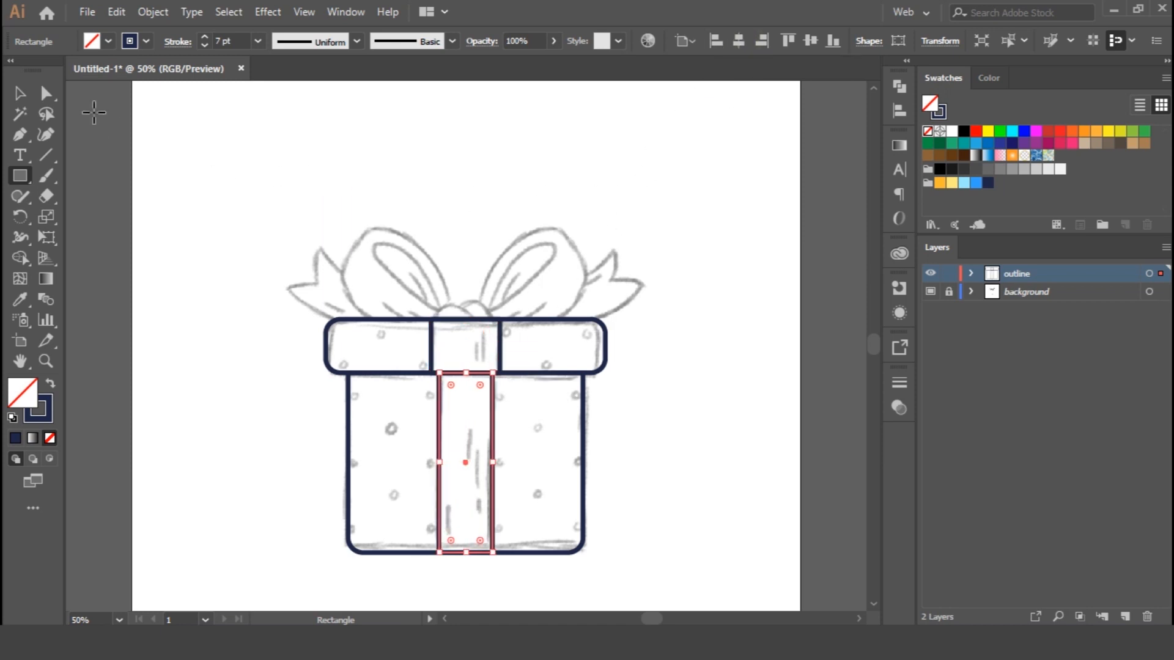
{"action": "left_click", "coordinate": [20, 92]}
{"action": "left_click", "coordinate": [458, 283]}
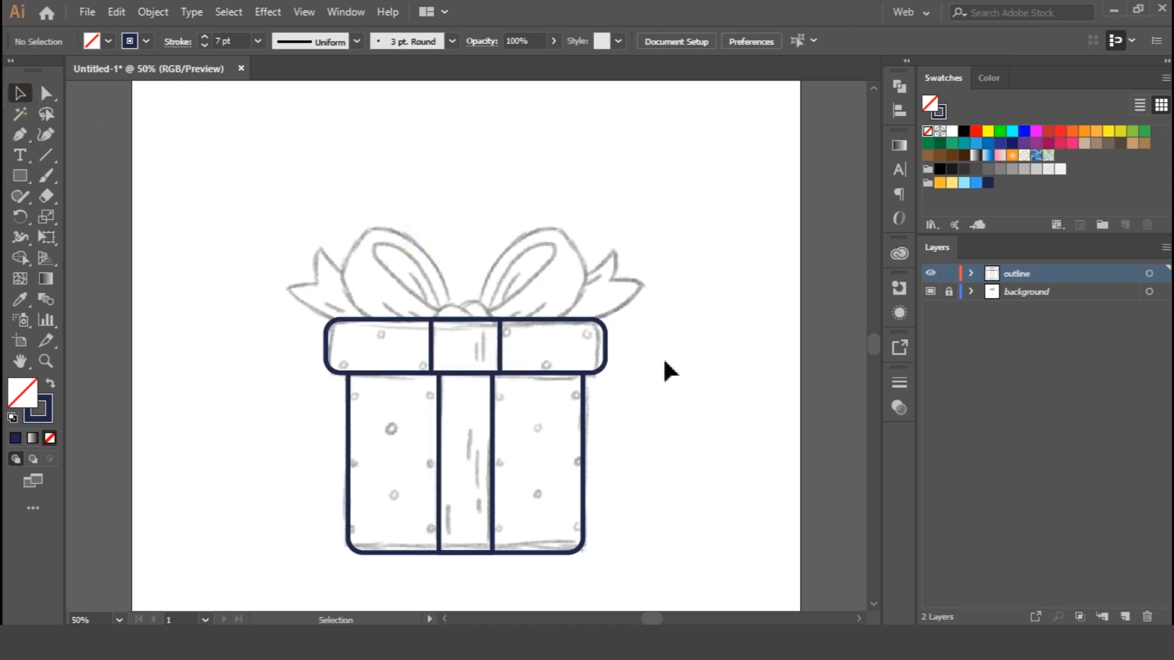
Step: Narrow the rounded lid rectangle slightly from its right side and centre it horizontally again
{"action": "key", "text": "ctrl+equal"}
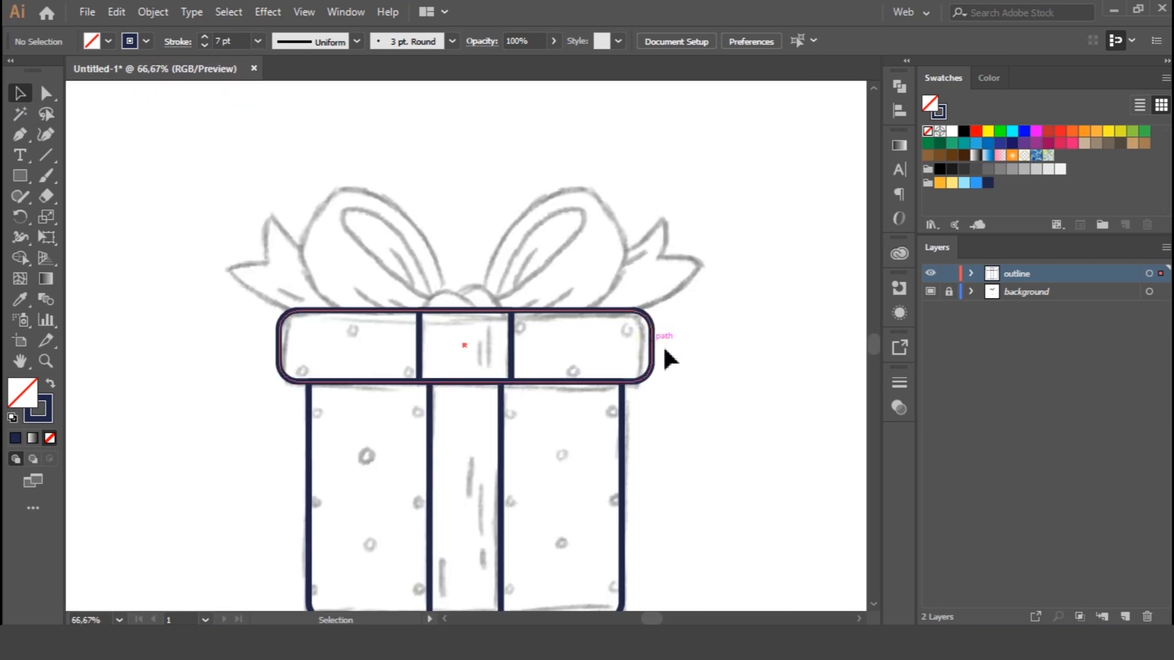
{"action": "left_click", "coordinate": [660, 348]}
{"action": "left_click_drag", "start_coordinate": [657, 346], "coordinate": [643, 345]}
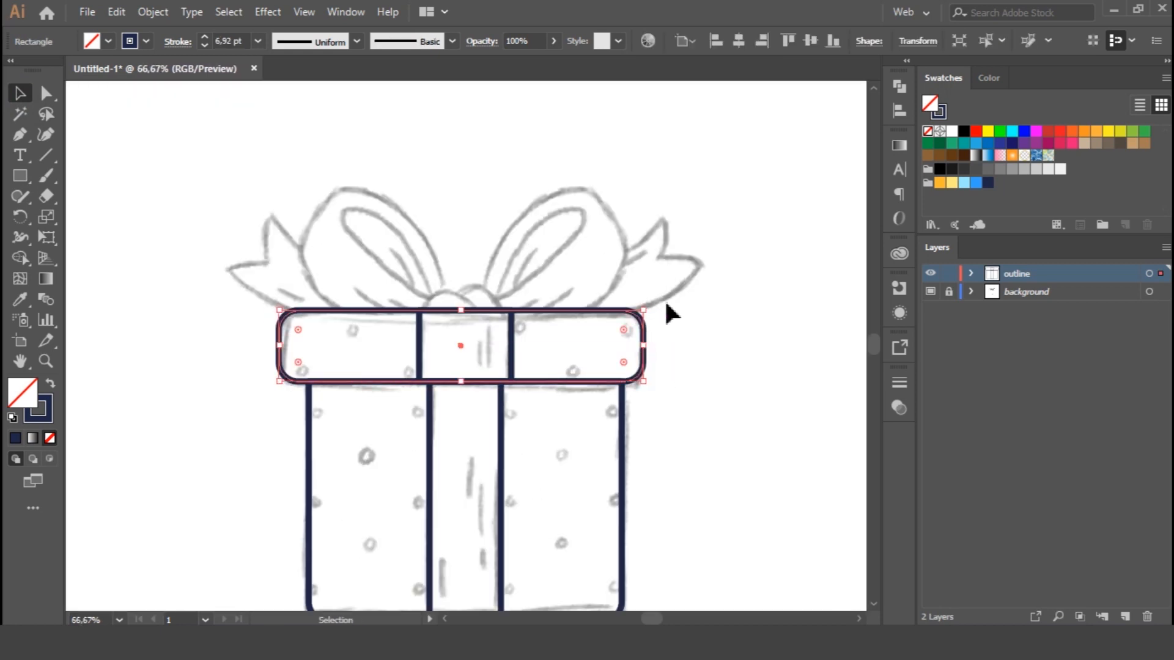
{"action": "left_click", "coordinate": [745, 44]}
{"action": "left_click", "coordinate": [719, 301]}
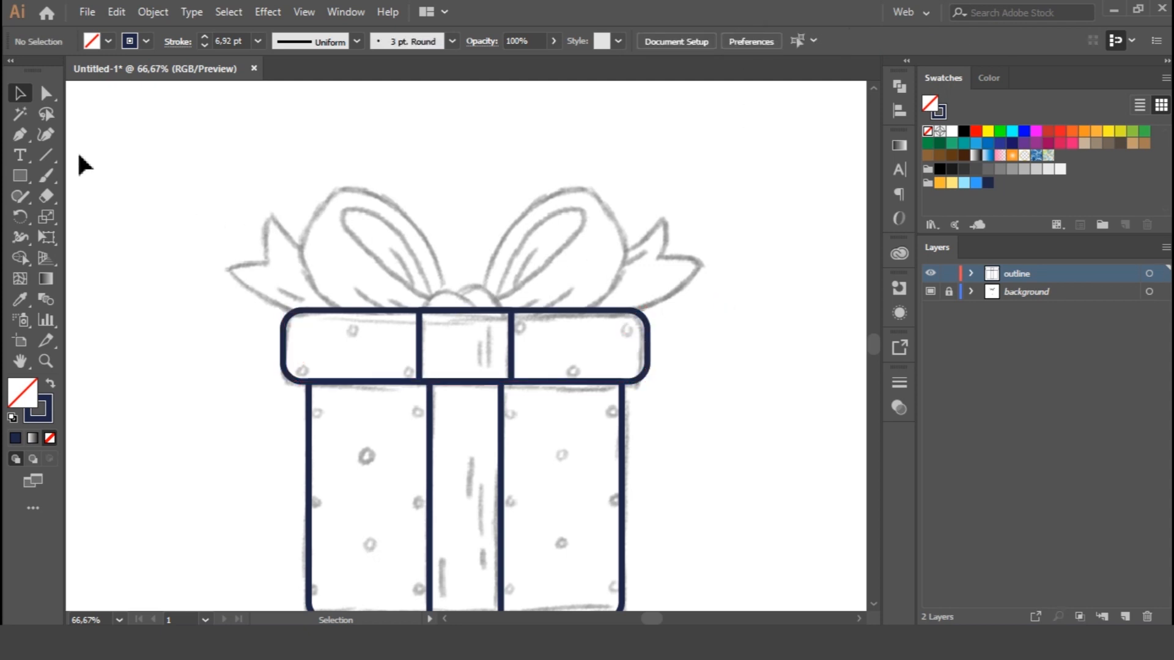
Step: Trace the left bump of the bow's knot as a closed Pen path extending down into the lid's ribbon
{"action": "key", "text": "ctrl+plus"}
{"action": "left_click_drag", "start_coordinate": [577, 231], "coordinate": [551, 374]}
{"action": "left_click", "coordinate": [408, 445]}
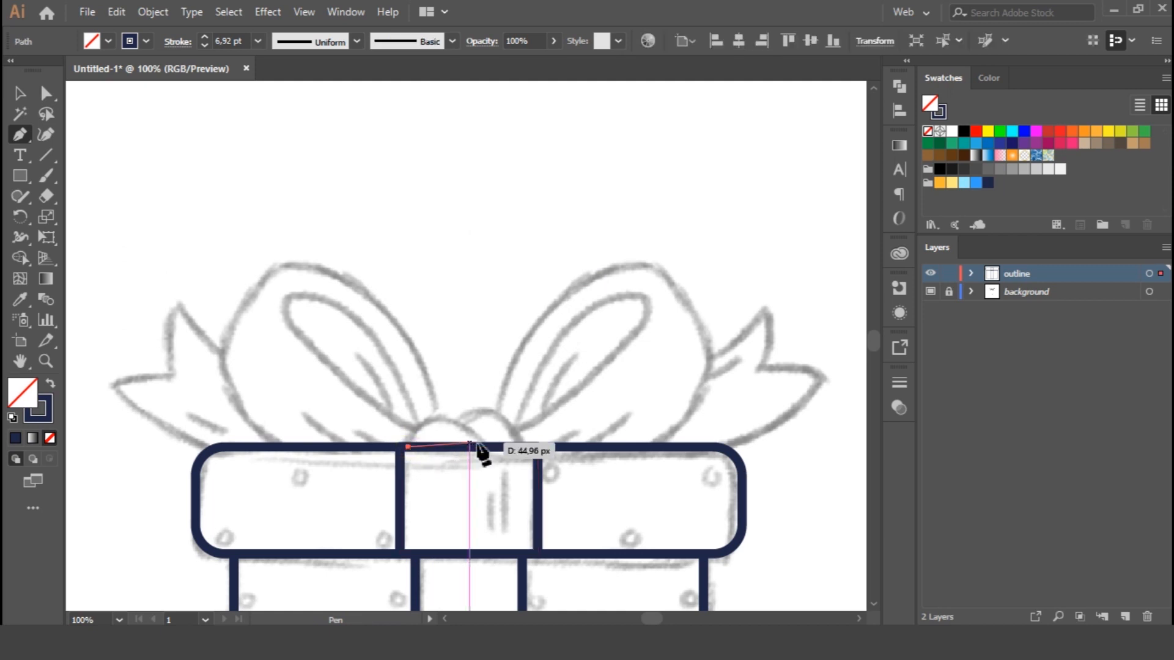
{"action": "left_click_drag", "start_coordinate": [484, 447], "coordinate": [541, 513]}
{"action": "left_click", "coordinate": [440, 483]}
{"action": "left_click", "coordinate": [408, 447]}
Step: Remove the part of the left knot shape that overlaps the lid's ribbon rectangle using Shape Builder
{"action": "key", "text": "v"}
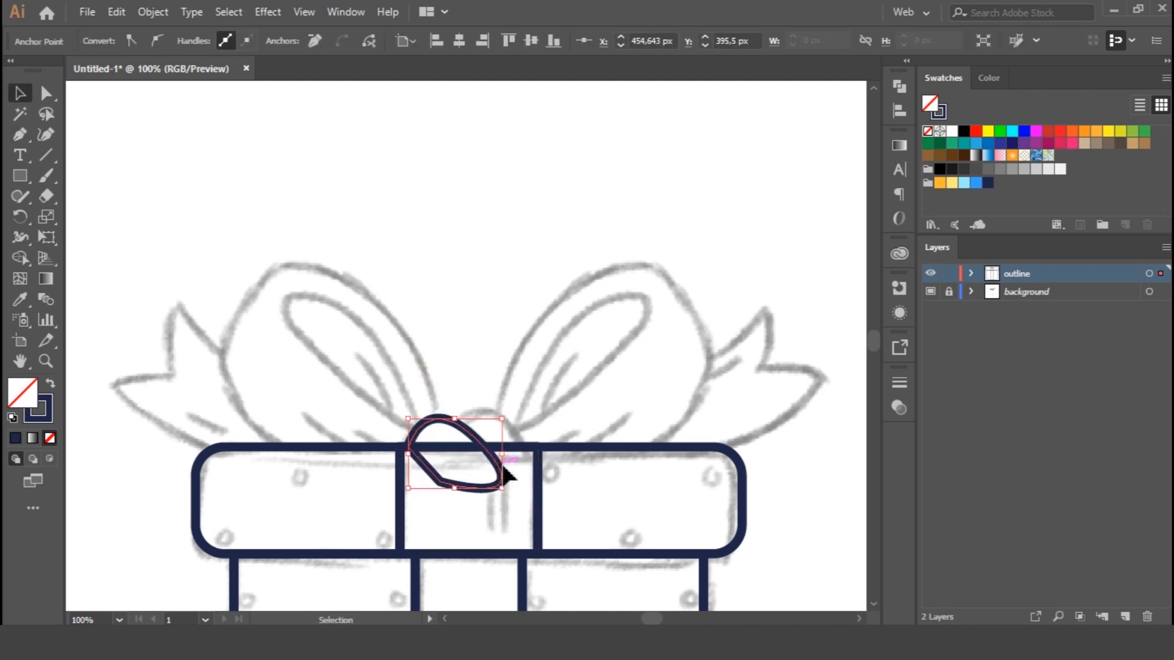
{"action": "left_click", "coordinate": [540, 465], "text": "shift"}
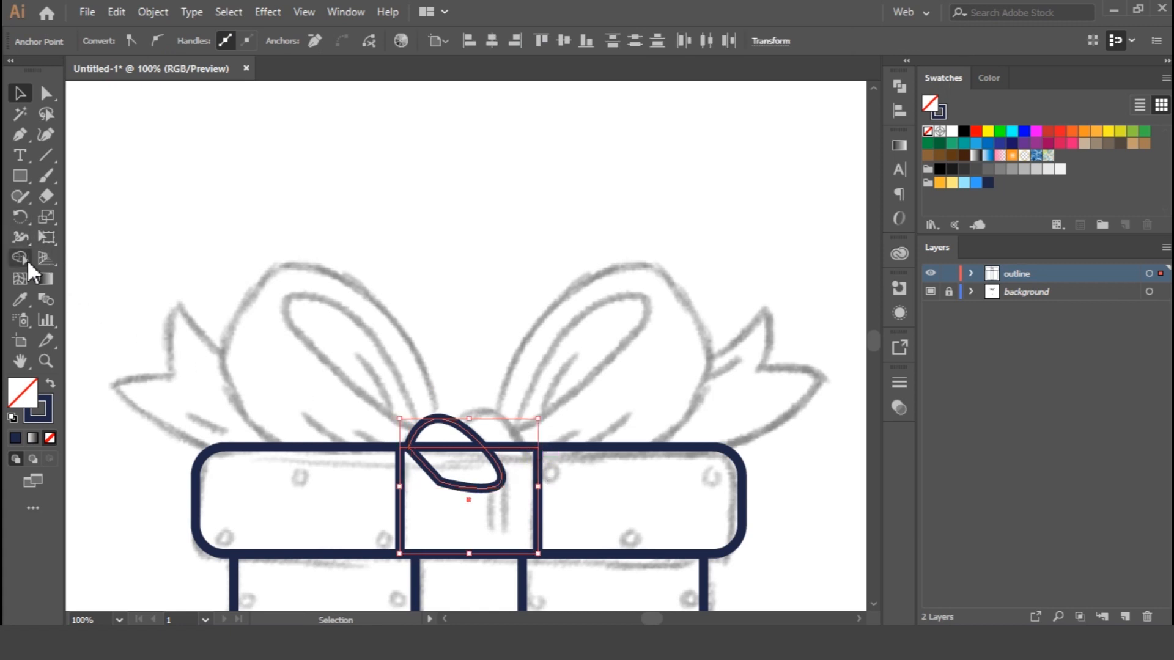
{"action": "left_click", "coordinate": [23, 258]}
{"action": "left_click_drag", "start_coordinate": [475, 495], "coordinate": [478, 488]}
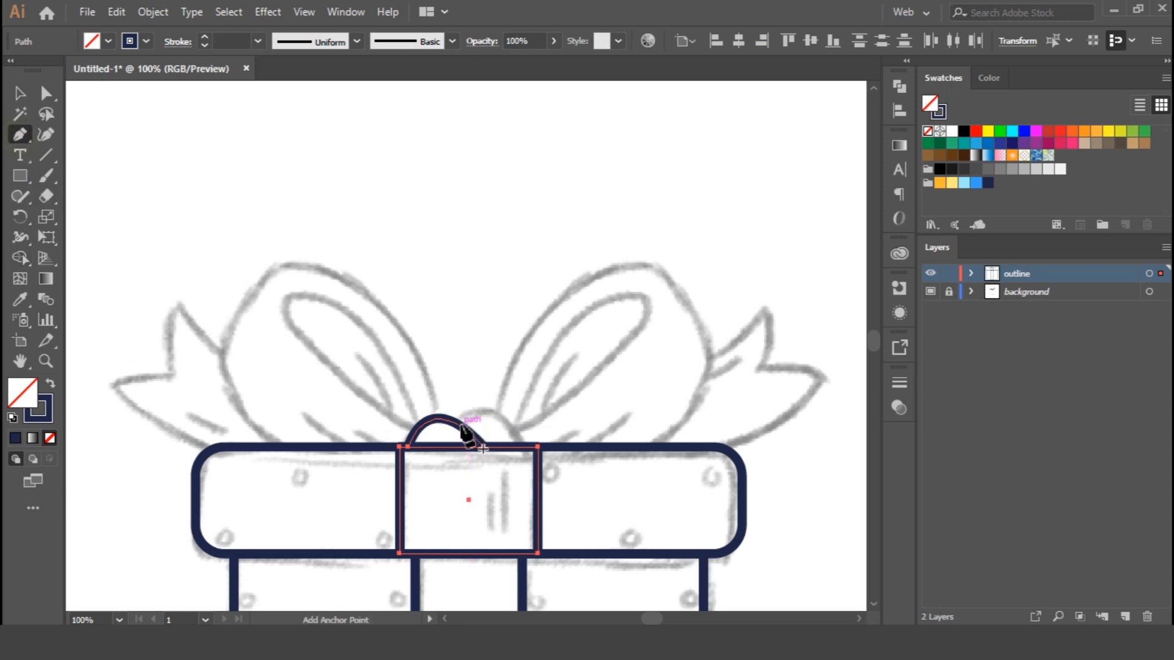
Step: Trace the right bump of the knot as a closed Pen path overlapping the left bump and the lid's ribbon
{"action": "left_click", "coordinate": [459, 405], "text": "ctrl"}
{"action": "left_click", "coordinate": [460, 425]}
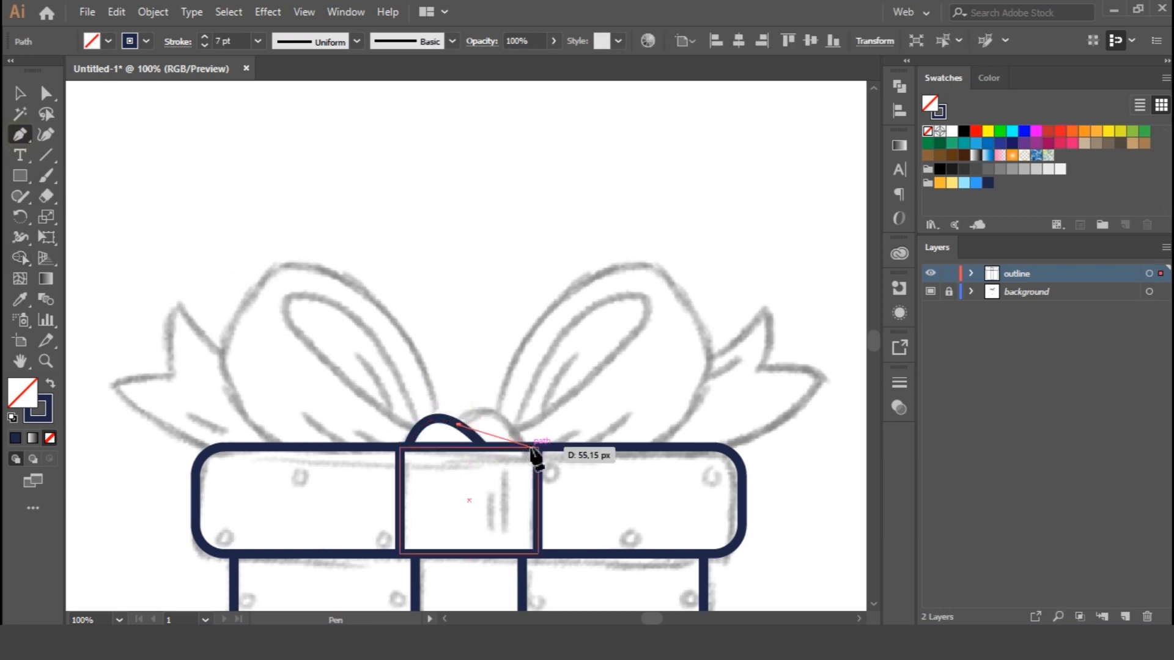
{"action": "left_click_drag", "start_coordinate": [523, 447], "coordinate": [545, 514]}
{"action": "left_click_drag", "start_coordinate": [454, 468], "coordinate": [459, 427]}
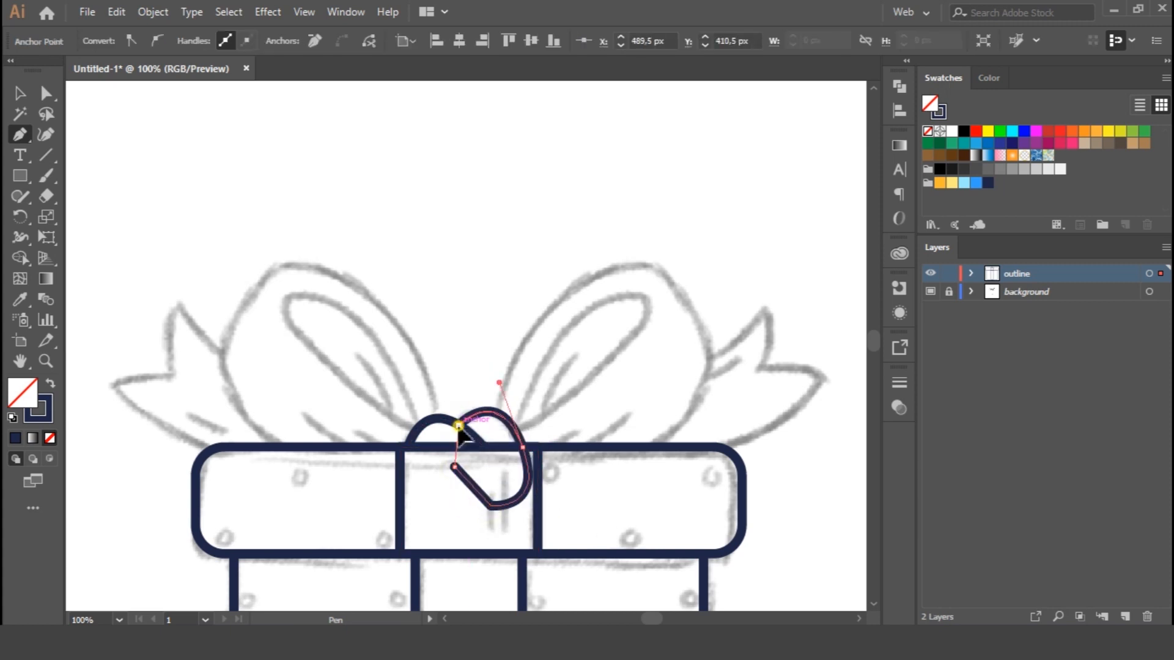
{"action": "left_click", "coordinate": [459, 426]}
Step: Trim the right knot shape with Shape Builder where it overlaps the left bump and the lid's ribbon
{"action": "key", "text": "v"}
{"action": "left_click", "coordinate": [420, 430], "text": "shift"}
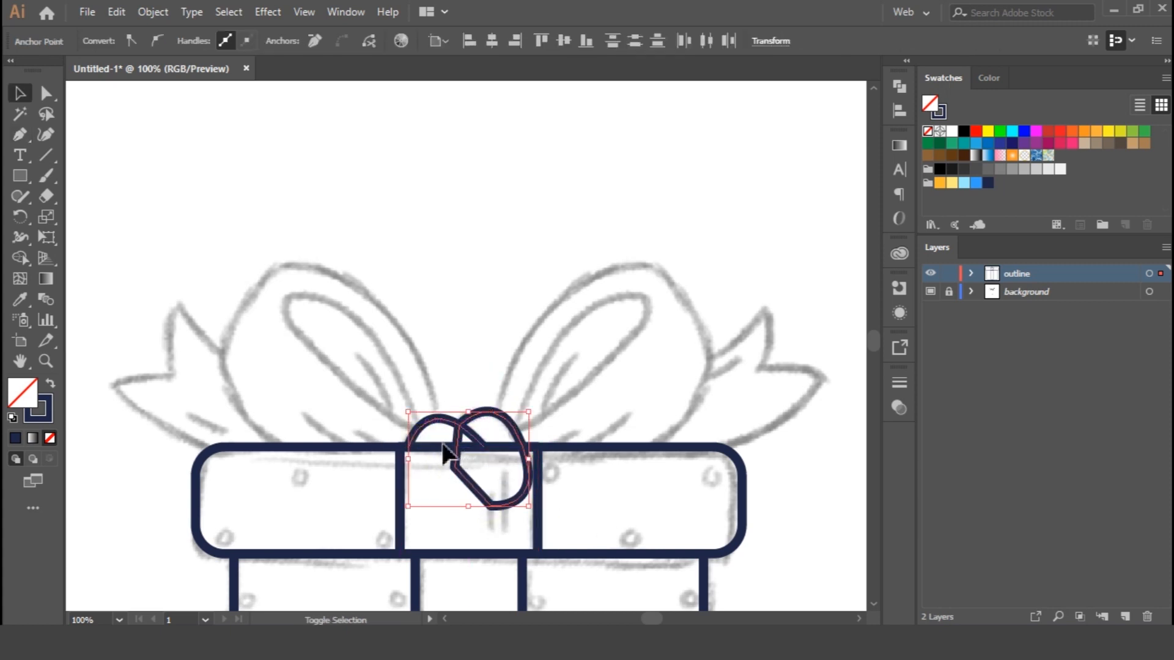
{"action": "left_click", "coordinate": [440, 449], "text": "shift"}
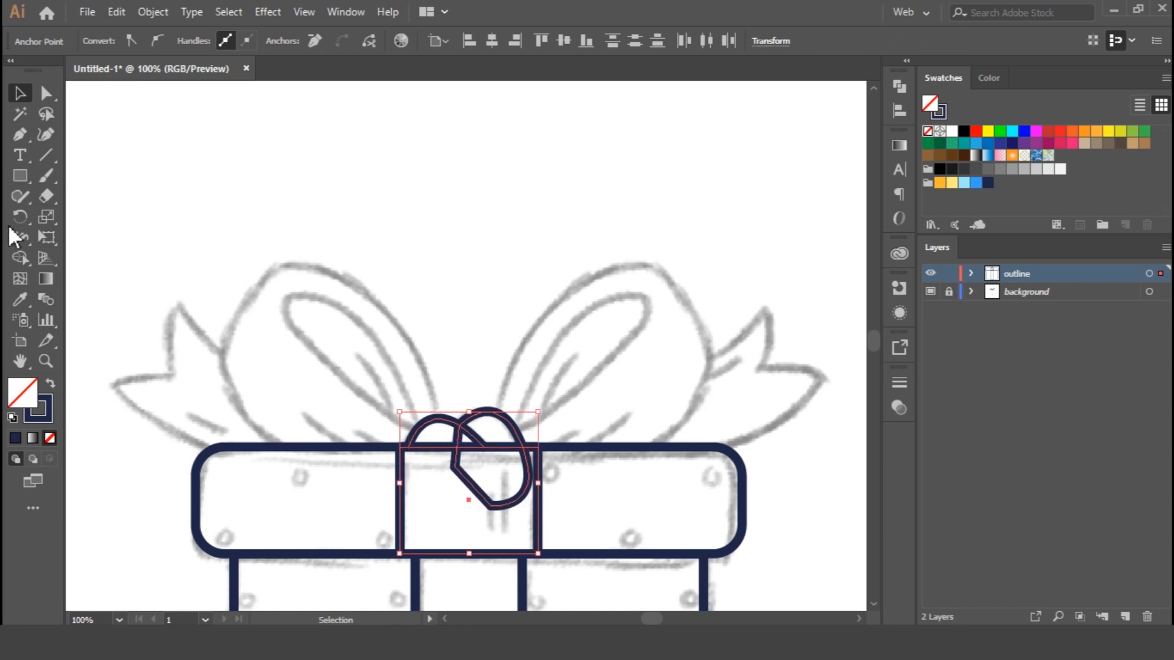
{"action": "left_click", "coordinate": [20, 258]}
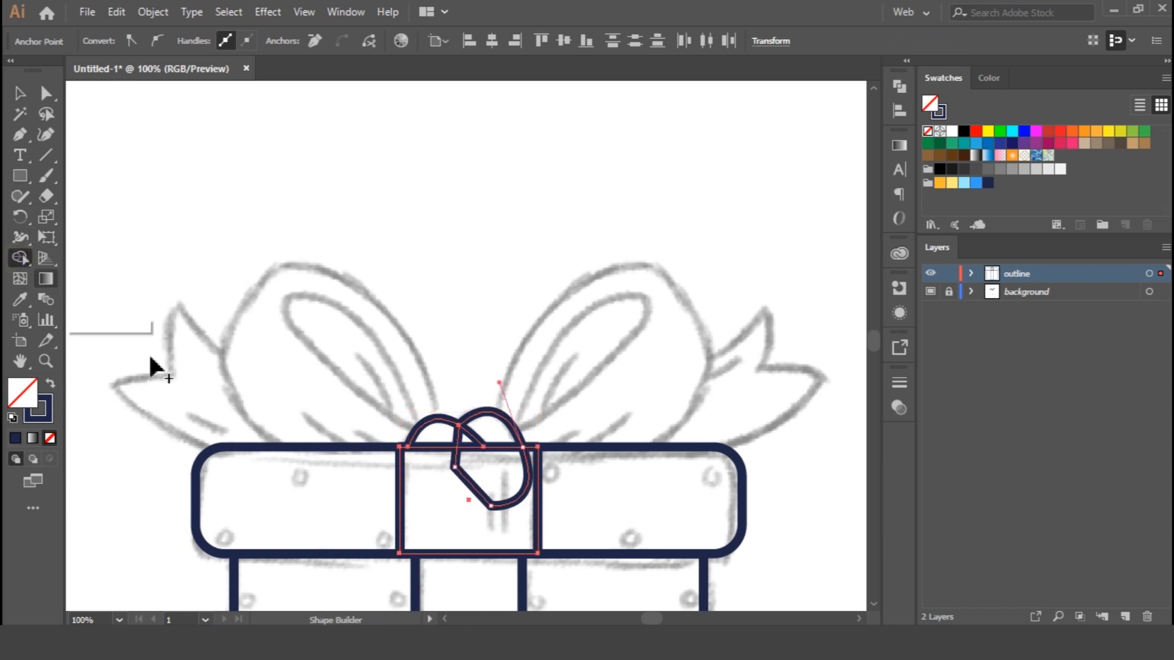
{"action": "left_click", "coordinate": [492, 505], "text": "alt"}
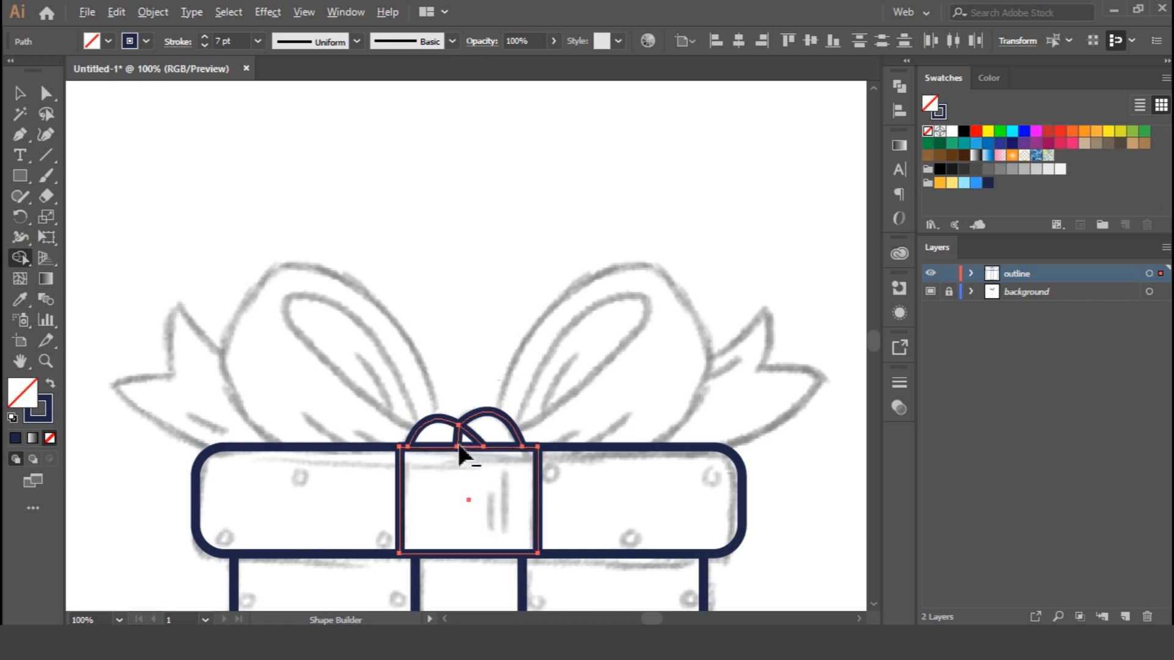
{"action": "left_click", "coordinate": [462, 436], "text": "alt"}
{"action": "left_click", "coordinate": [21, 93]}
{"action": "left_click", "coordinate": [387, 340]}
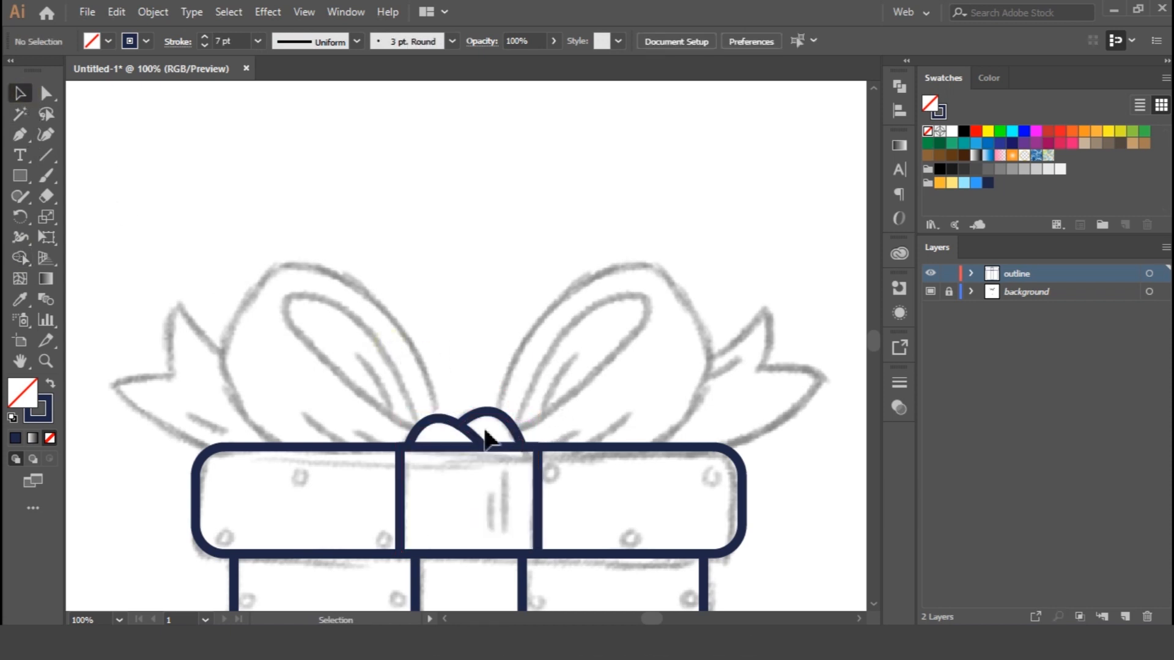
Step: Draw a closed straight-sided Pen shape roughly following the right bow loop, extending behind the knot and lid
{"action": "left_click_drag", "start_coordinate": [508, 391], "coordinate": [524, 398]}
{"action": "left_click", "coordinate": [514, 421]}
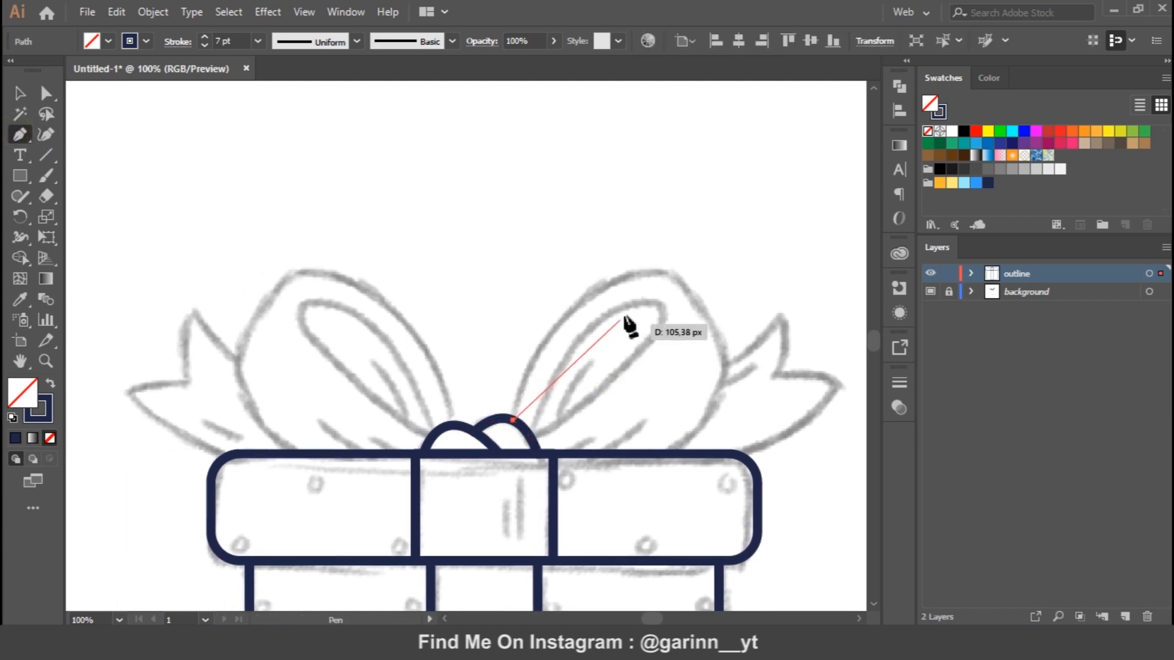
{"action": "left_click", "coordinate": [669, 273]}
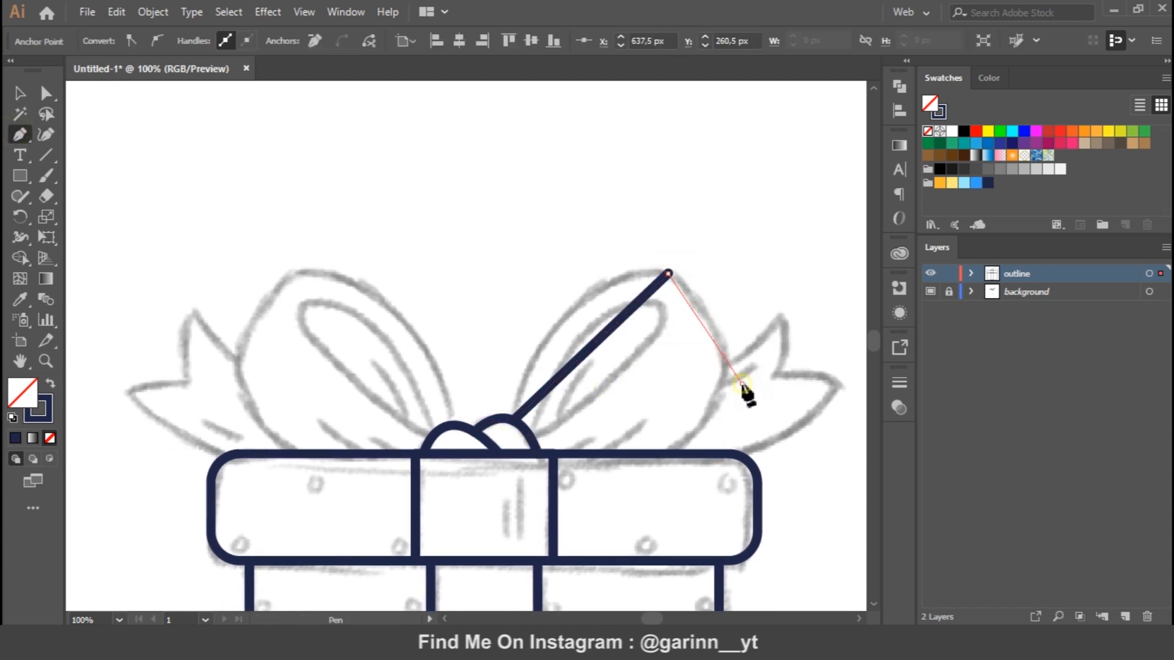
{"action": "left_click", "coordinate": [743, 384]}
{"action": "left_click", "coordinate": [670, 455]}
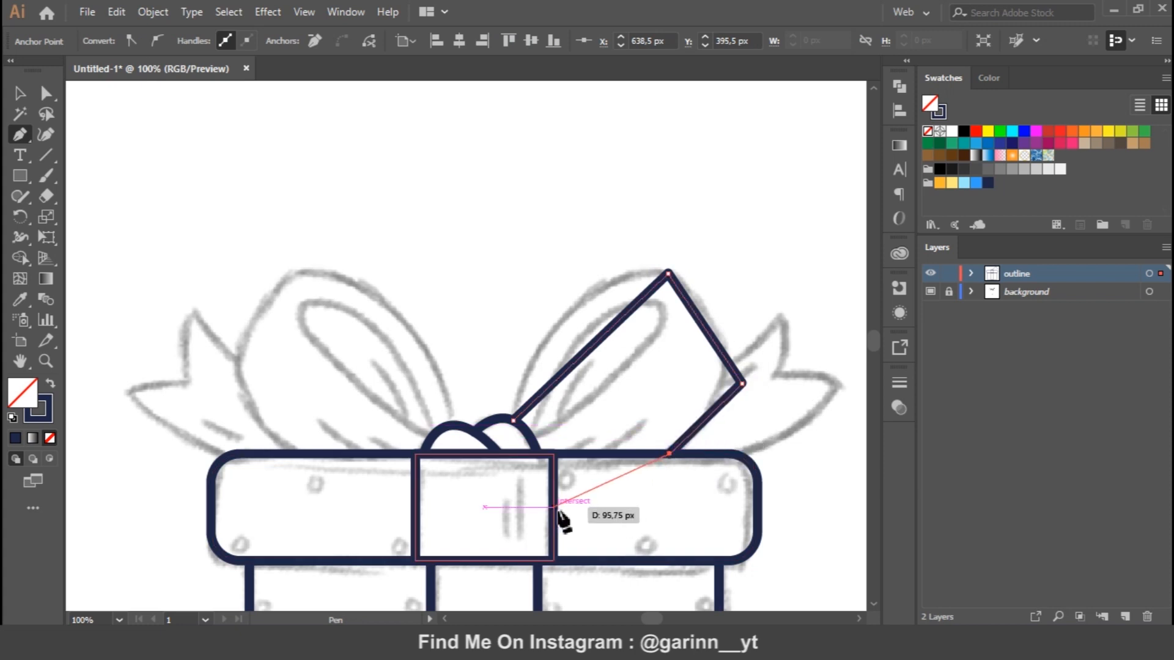
{"action": "left_click", "coordinate": [513, 519]}
{"action": "left_click", "coordinate": [483, 496]}
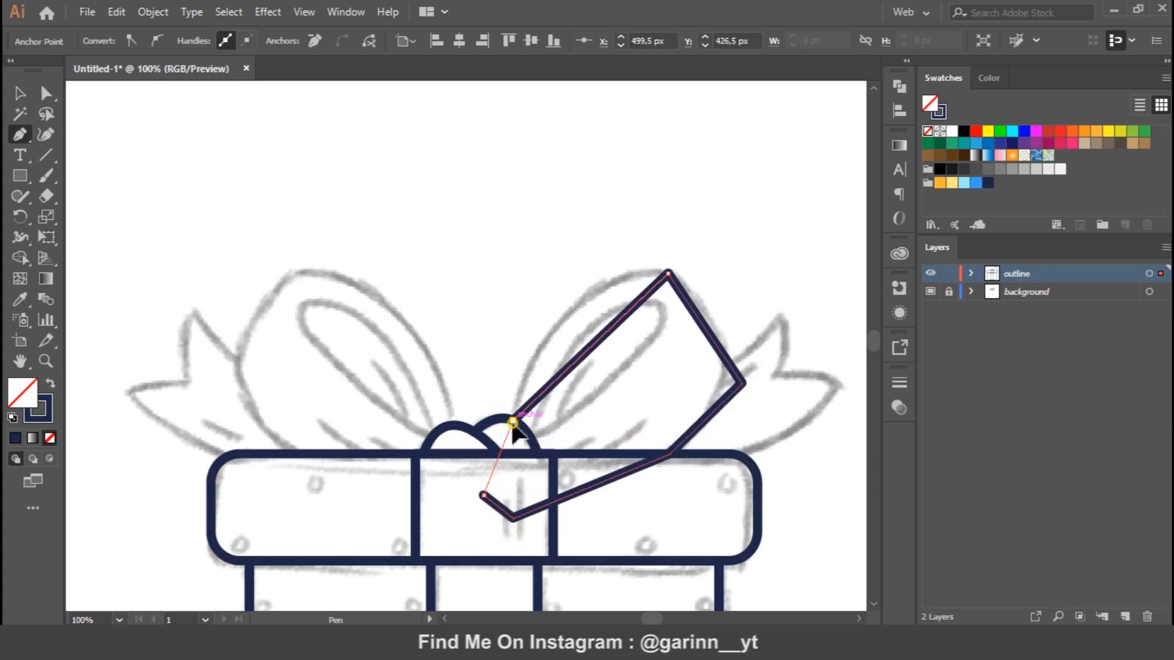
{"action": "left_click", "coordinate": [513, 421]}
Step: Trim away the parts of the right loop shape that overlap the lid and the knot using Shape Builder
{"action": "key", "text": "v"}
{"action": "left_click_drag", "start_coordinate": [376, 355], "coordinate": [650, 524]}
{"action": "left_click", "coordinate": [24, 259]}
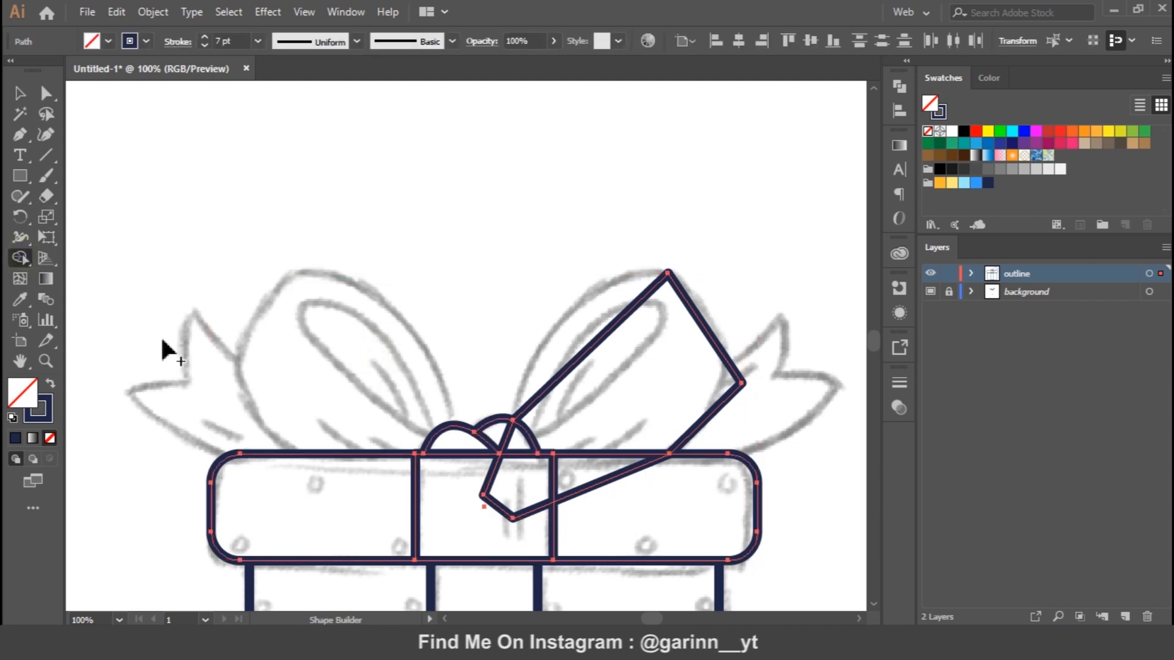
{"action": "left_click", "coordinate": [592, 485], "text": "alt"}
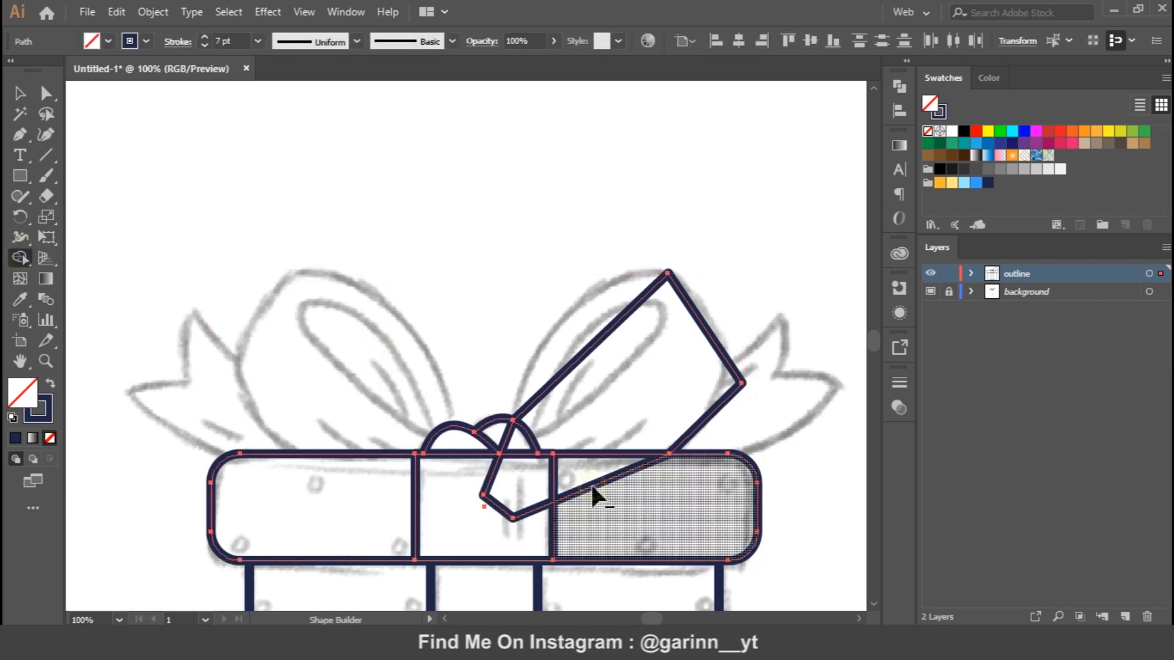
{"action": "left_click", "coordinate": [524, 519], "text": "alt"}
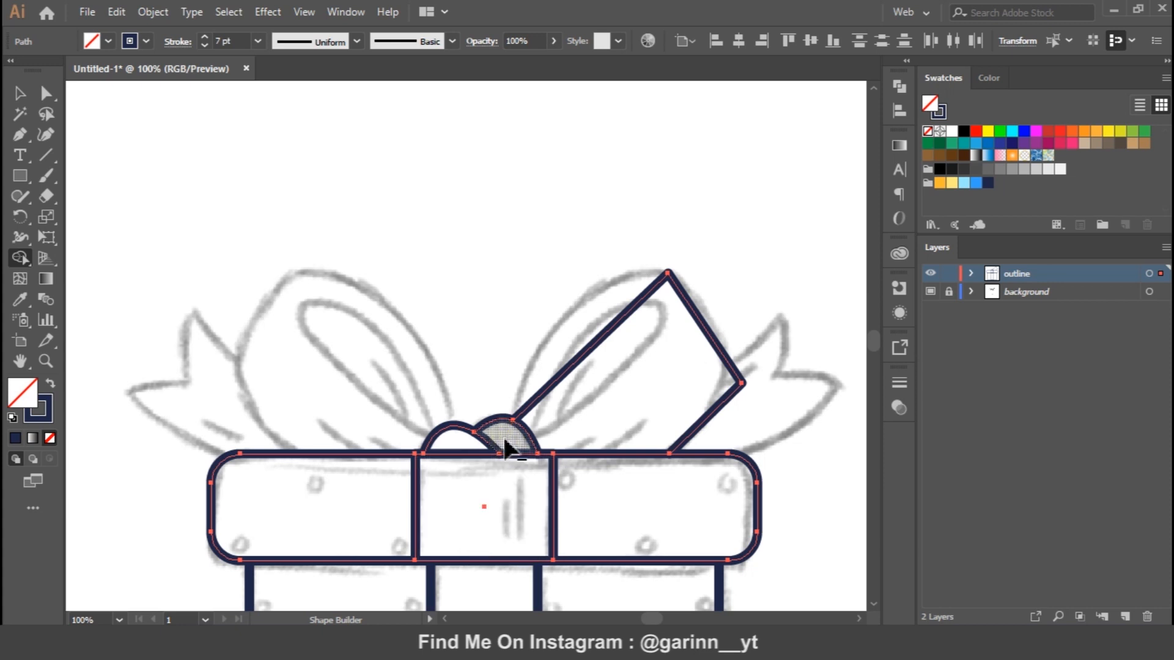
{"action": "left_click", "coordinate": [19, 92]}
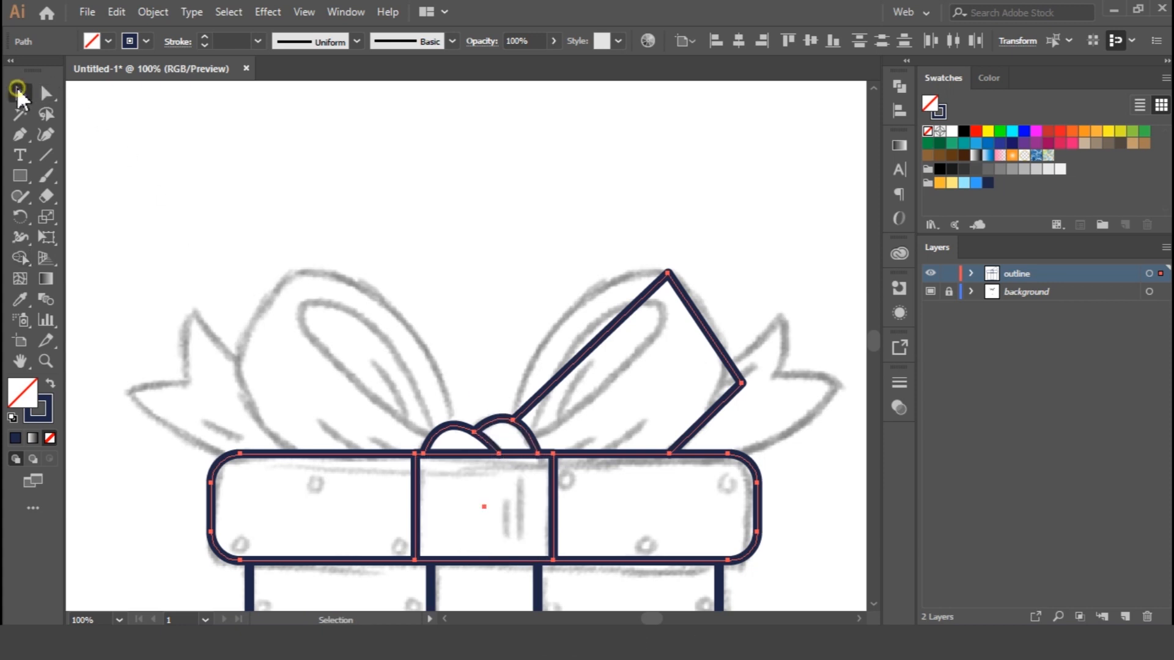
{"action": "left_click", "coordinate": [514, 357]}
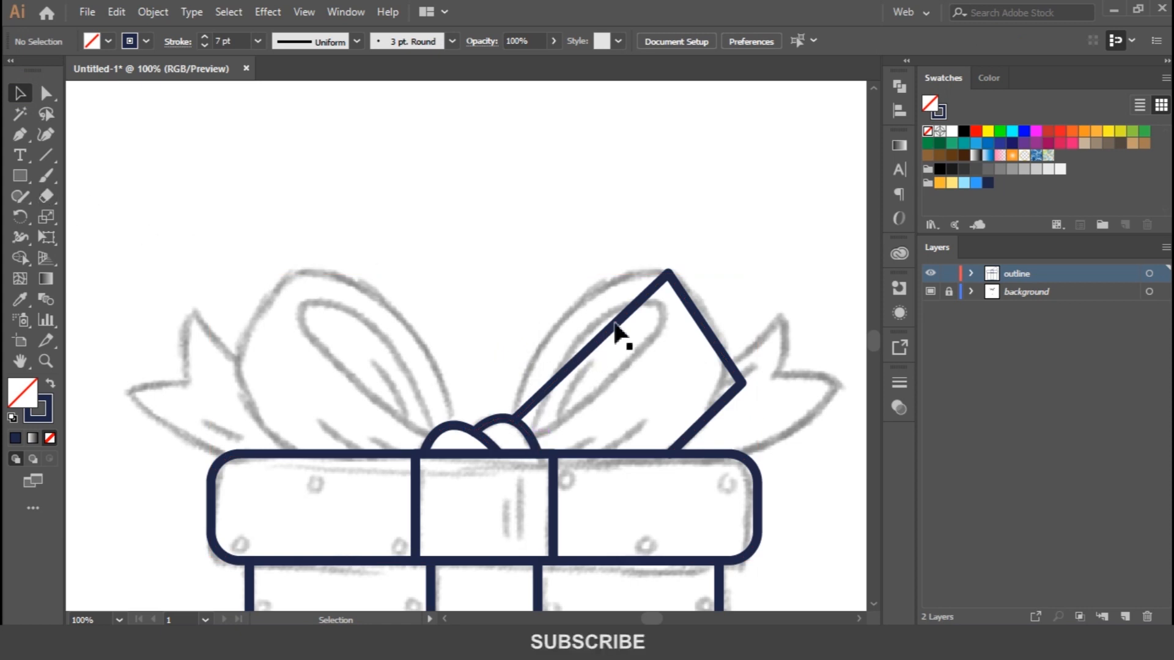
Step: Bend the upper left and right edges of the right loop outward to match the sketch with the Curvature tool
{"action": "left_click", "coordinate": [46, 134]}
{"action": "left_click", "coordinate": [587, 353]}
{"action": "left_click_drag", "start_coordinate": [575, 360], "coordinate": [552, 326]}
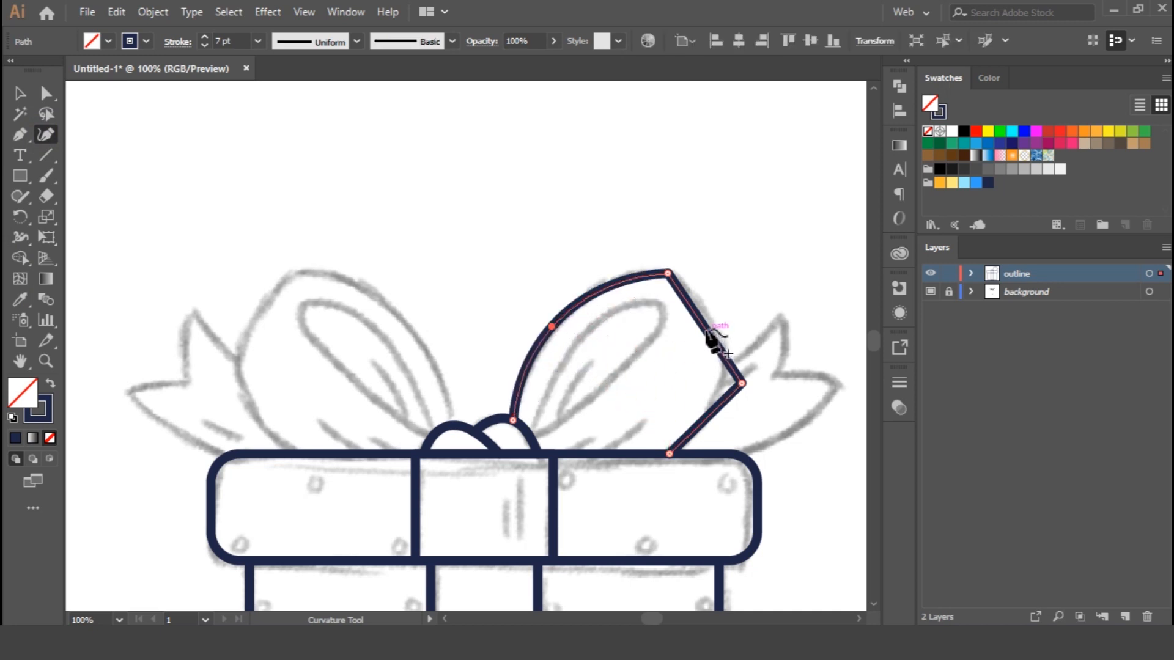
{"action": "left_click_drag", "start_coordinate": [708, 330], "coordinate": [711, 320]}
Step: Round the right-hand and top corners of the right bow loop with the live corner handles
{"action": "left_click", "coordinate": [22, 94]}
{"action": "key", "text": "ctrl"}
{"action": "left_click_drag", "start_coordinate": [728, 385], "coordinate": [666, 365]}
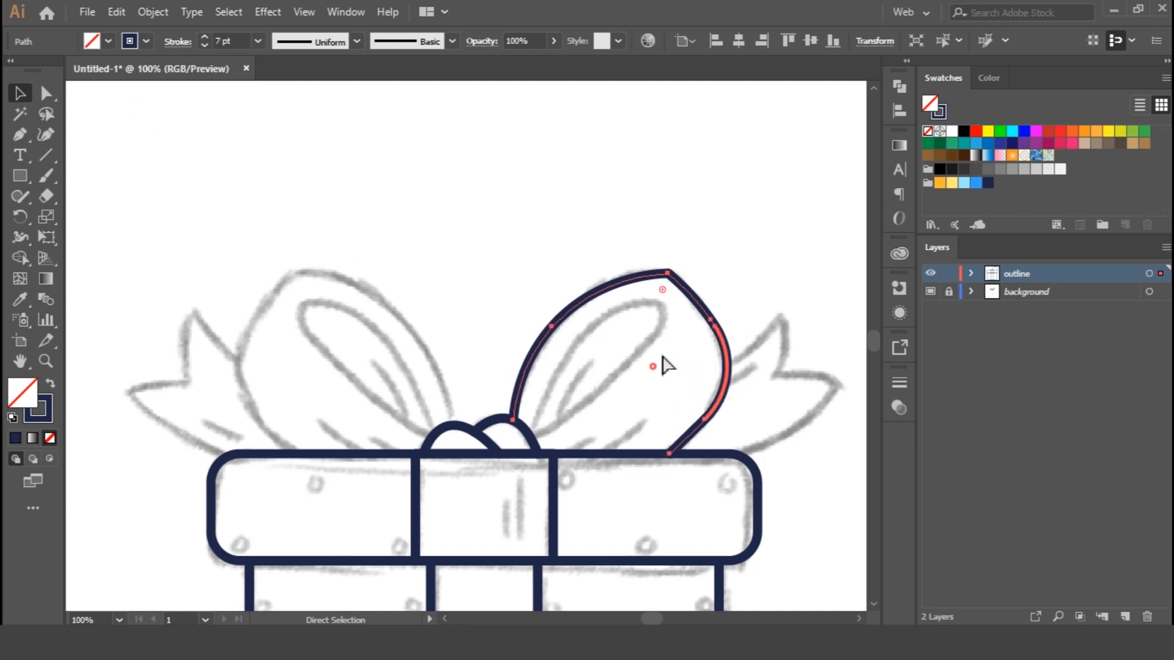
{"action": "left_click", "coordinate": [728, 257]}
{"action": "left_click_drag", "start_coordinate": [679, 297], "coordinate": [659, 305]}
{"action": "key", "text": "v"}
{"action": "left_click", "coordinate": [697, 227]}
Step: Trace the inner opening of the right bow loop with the Pen as two curves, ending inside the knot
{"action": "key", "text": "space"}
{"action": "left_click_drag", "start_coordinate": [626, 230], "coordinate": [617, 255]}
{"action": "key", "text": "space"}
{"action": "left_click", "coordinate": [19, 136]}
{"action": "key", "text": "space"}
{"action": "left_click_drag", "start_coordinate": [610, 387], "coordinate": [489, 362]}
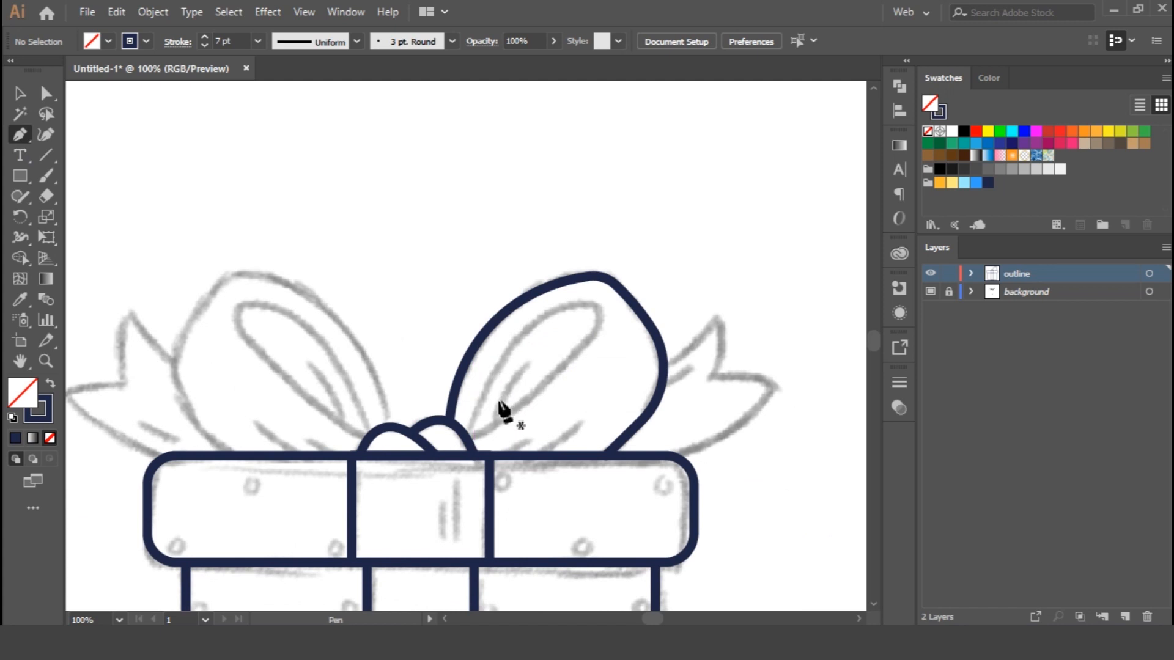
{"action": "left_click", "coordinate": [464, 435]}
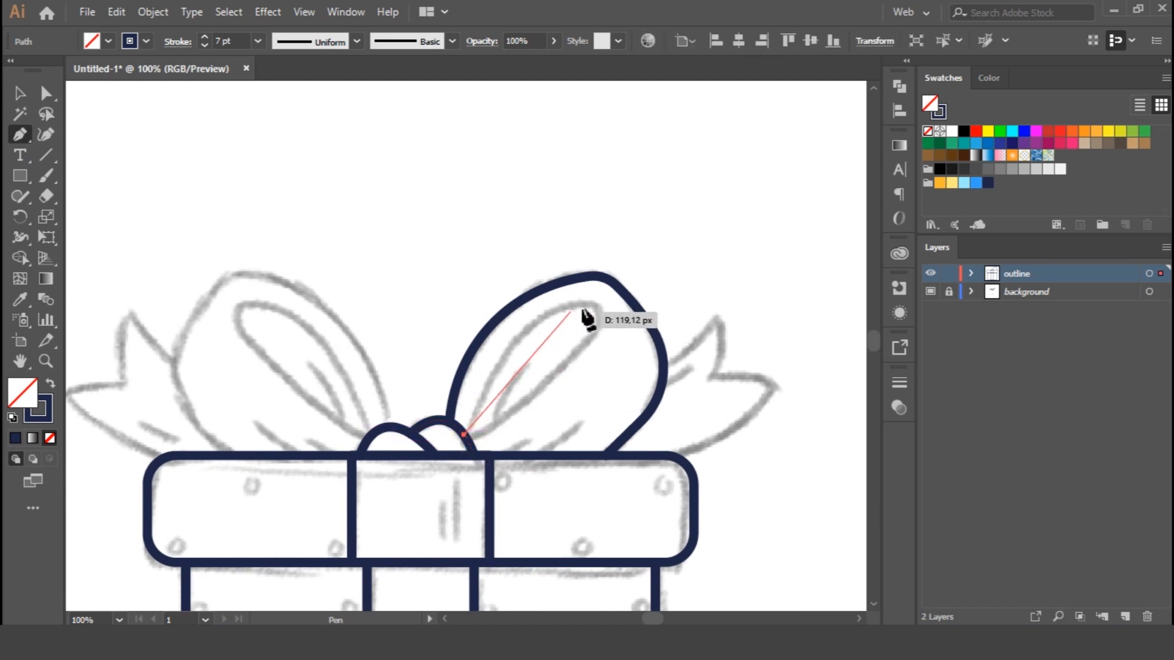
{"action": "left_click_drag", "start_coordinate": [672, 304], "coordinate": [697, 312]}
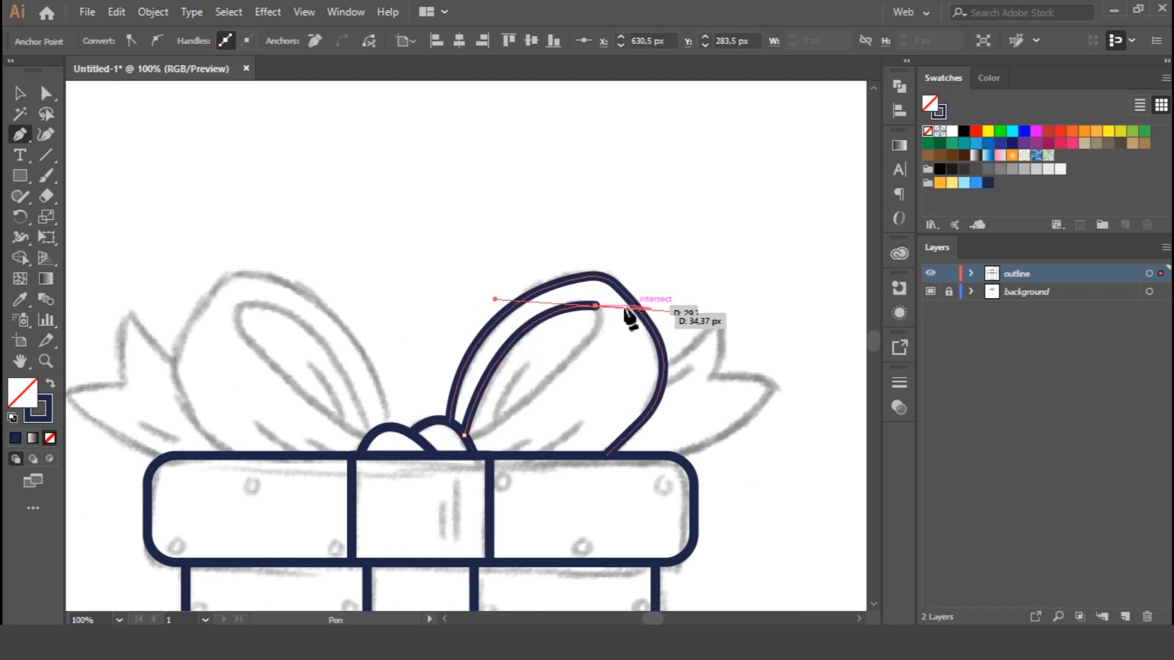
{"action": "left_click", "coordinate": [596, 306]}
{"action": "left_click_drag", "start_coordinate": [436, 447], "coordinate": [273, 488]}
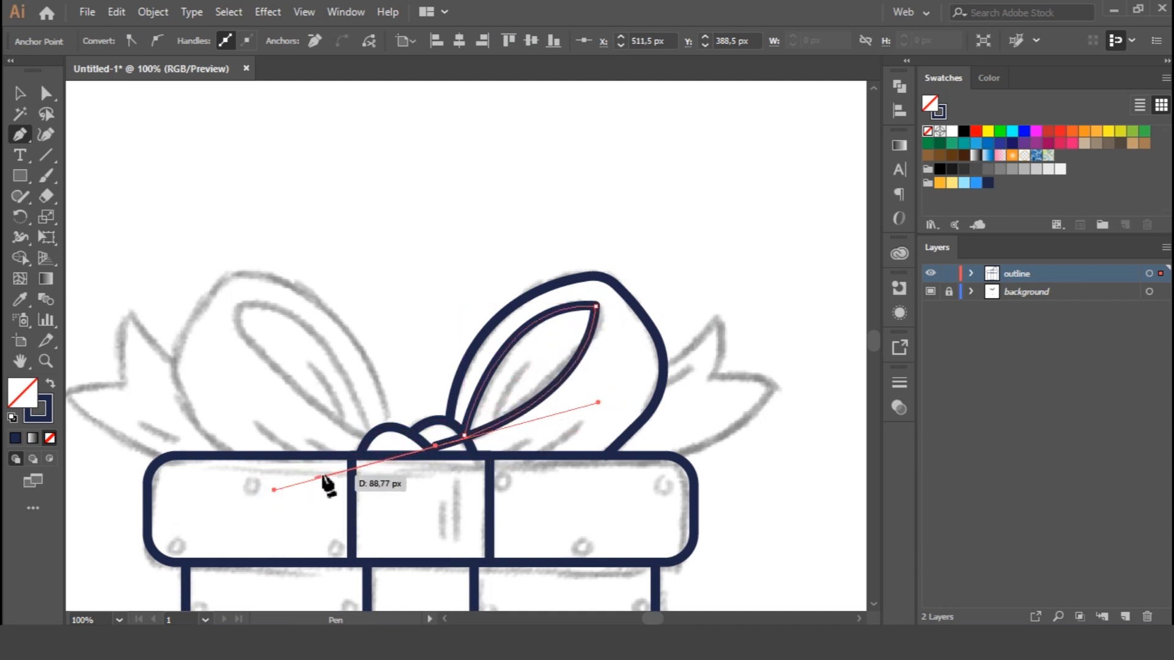
Step: Trim the end of the inner loop path that overlaps the knot using Shape Builder
{"action": "key", "text": "v"}
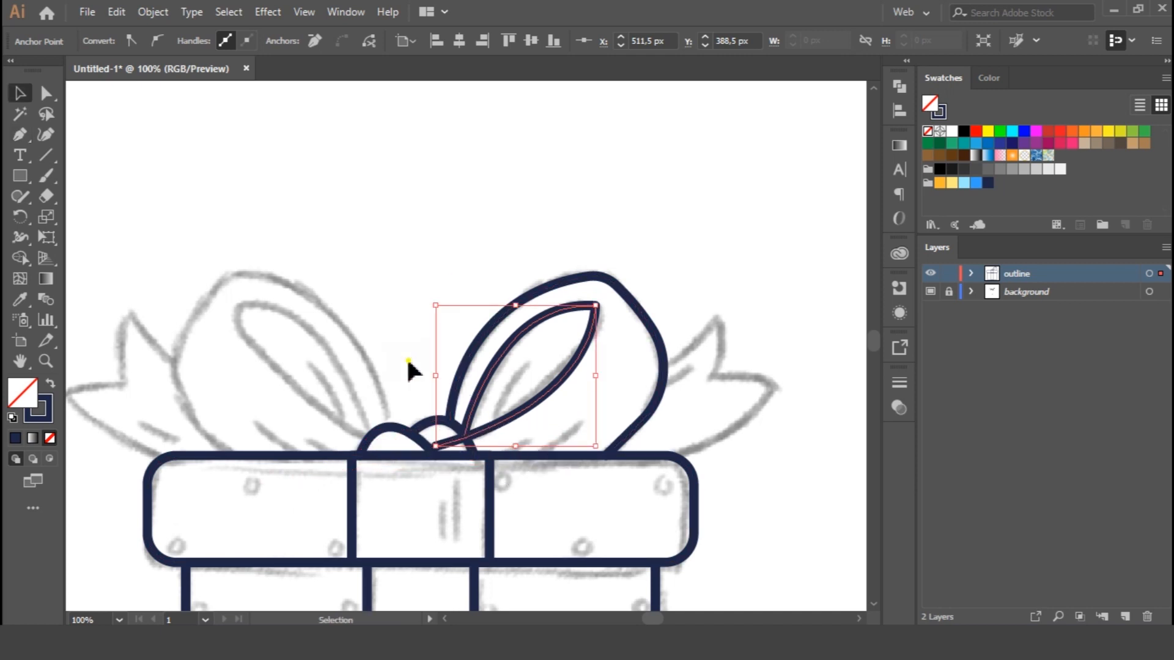
{"action": "left_click_drag", "start_coordinate": [407, 360], "coordinate": [508, 450]}
{"action": "left_click", "coordinate": [20, 258]}
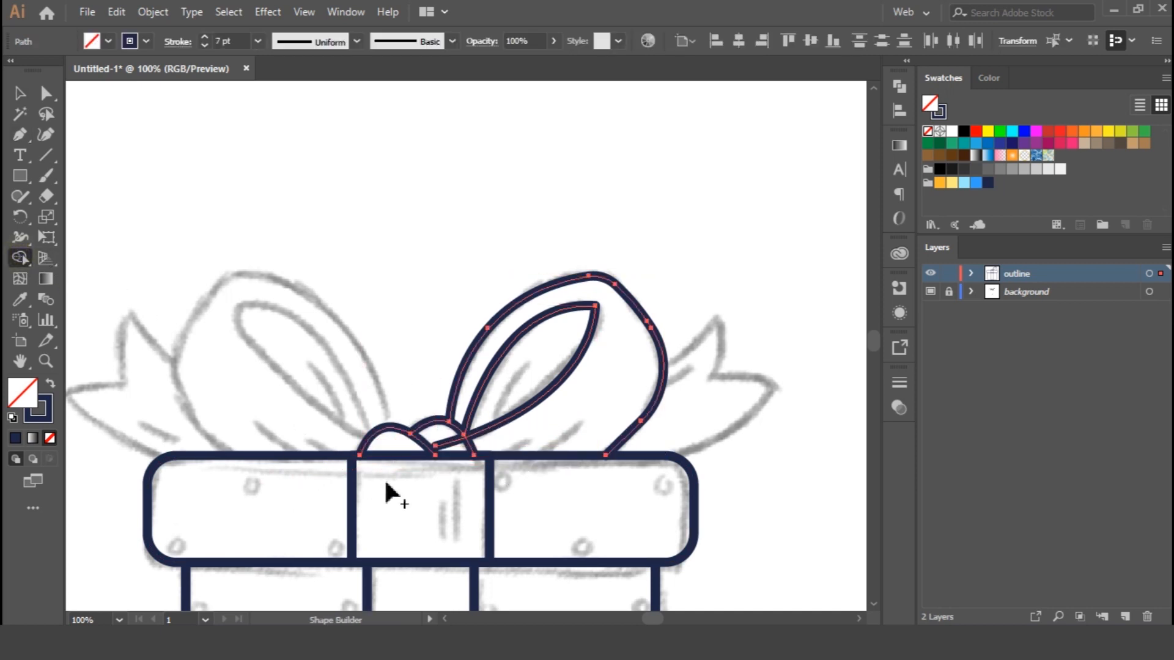
{"action": "left_click", "coordinate": [29, 95]}
{"action": "left_click", "coordinate": [484, 252]}
Step: Round the upper tip of the right bow loop's inner opening with its live corner handle
{"action": "left_click", "coordinate": [595, 307]}
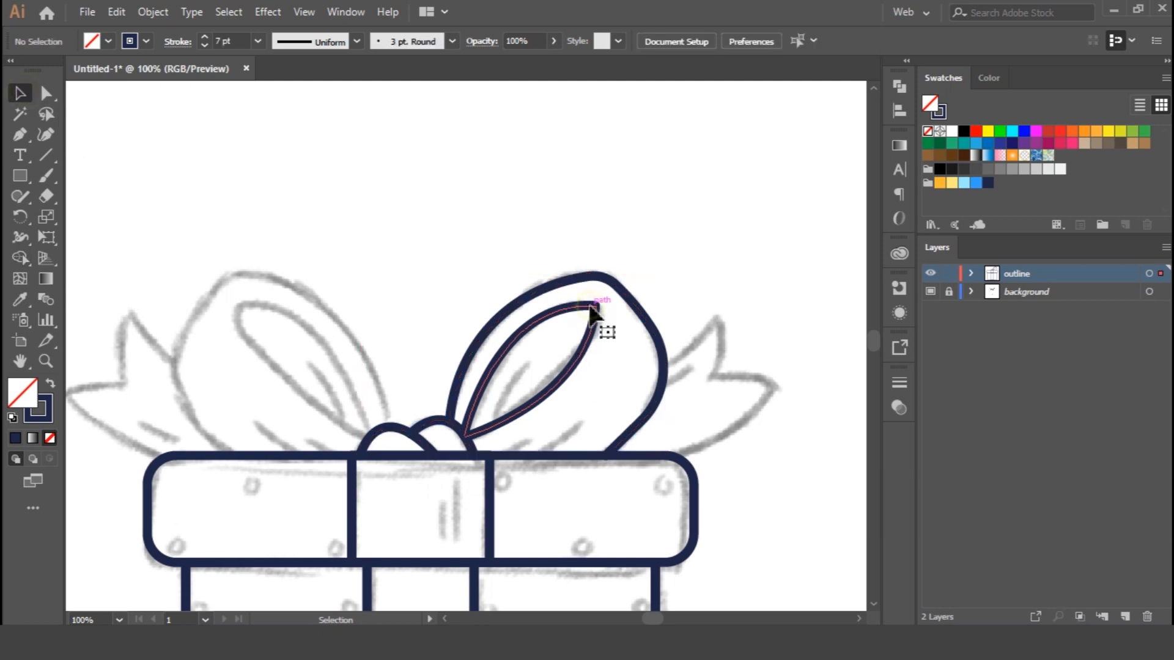
{"action": "key", "text": "a"}
{"action": "left_click_drag", "start_coordinate": [581, 319], "coordinate": [573, 319]}
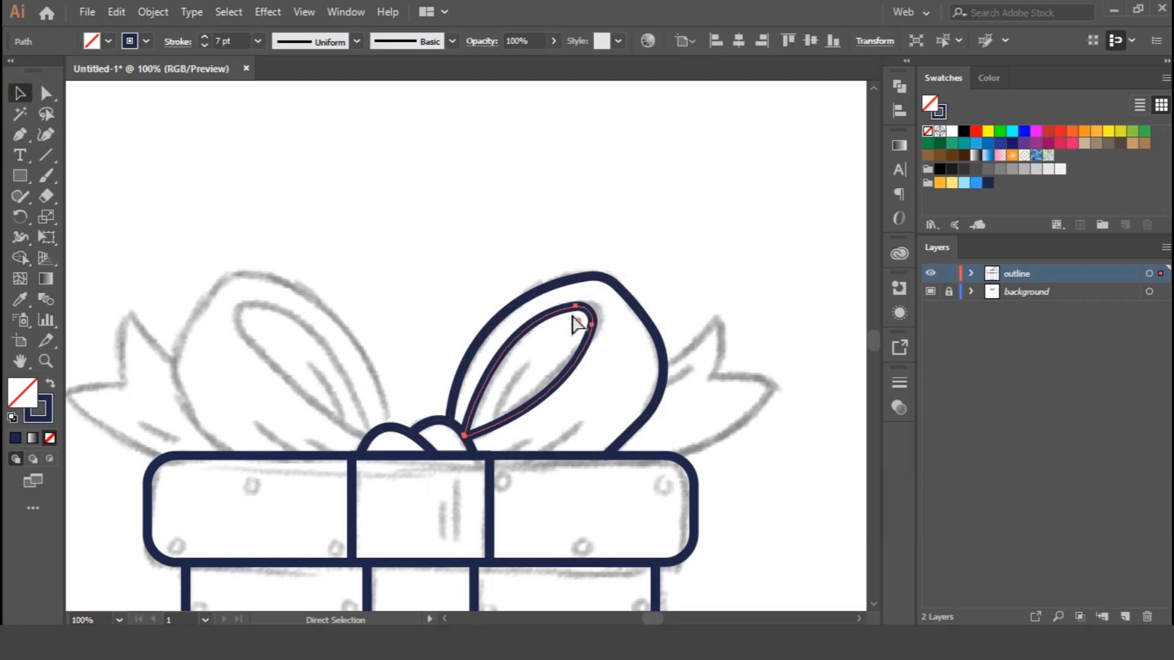
{"action": "left_click", "coordinate": [450, 275]}
{"action": "key", "text": "v"}
Step: Trace the right ribbon tail with the Pen as a closed straight-edged shape extending behind the bow loop and box lid
{"action": "left_click_drag", "start_coordinate": [753, 342], "coordinate": [679, 319]}
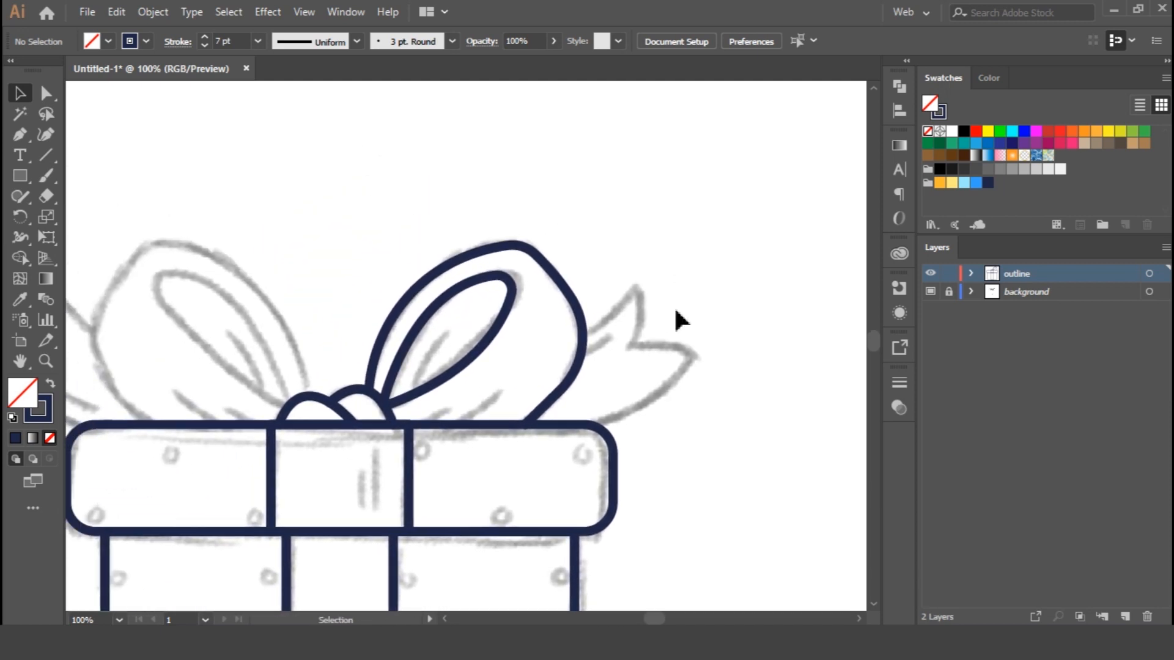
{"action": "left_click", "coordinate": [19, 134]}
{"action": "left_click", "coordinate": [584, 338], "text": "ctrl"}
{"action": "left_click", "coordinate": [584, 341]}
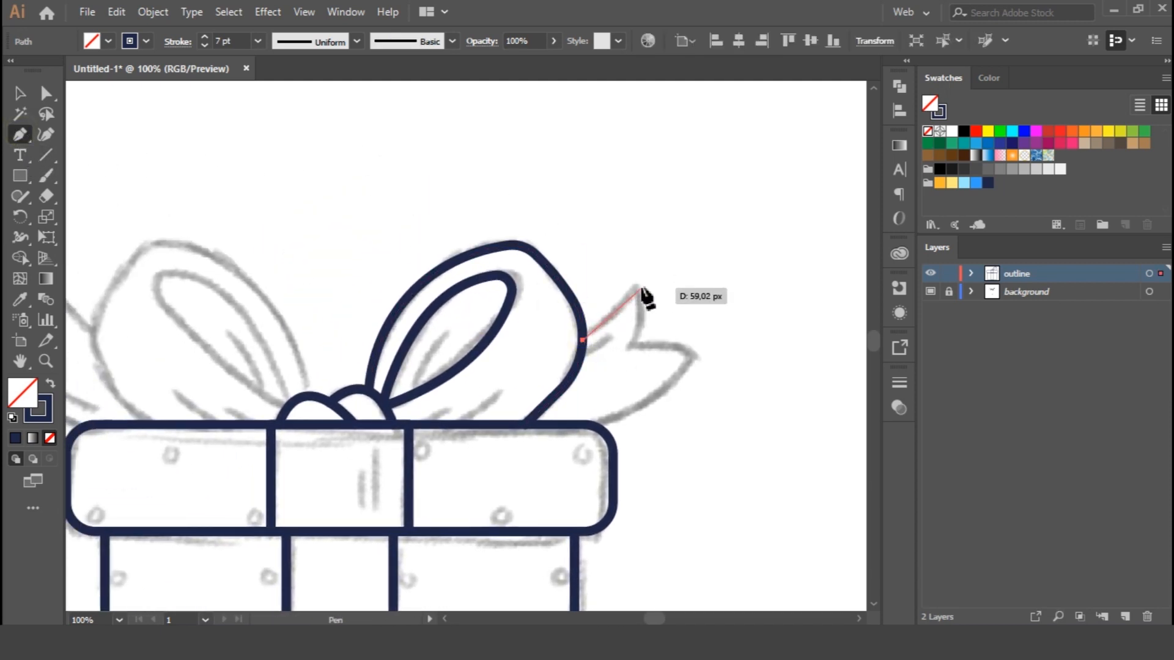
{"action": "left_click", "coordinate": [636, 281]}
{"action": "left_click", "coordinate": [629, 349]}
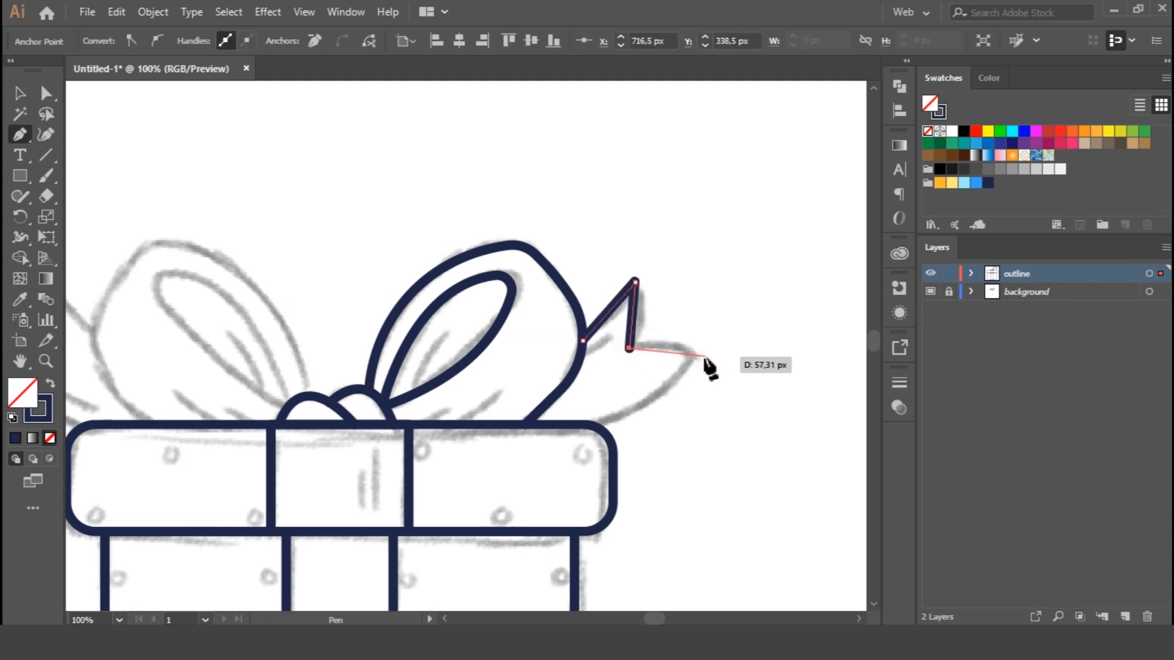
{"action": "left_click", "coordinate": [699, 357]}
{"action": "left_click", "coordinate": [588, 427]}
{"action": "left_click", "coordinate": [512, 472]}
{"action": "left_click", "coordinate": [469, 417]}
{"action": "left_click", "coordinate": [583, 336]}
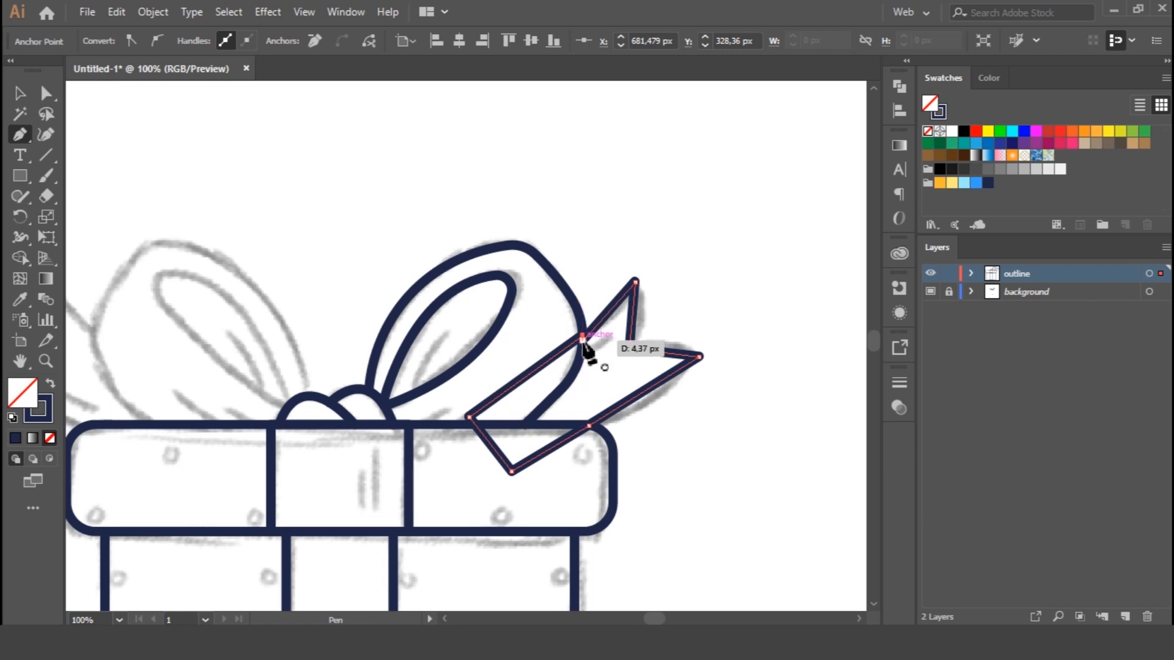
Step: Remove the parts of the ribbon tail that overlap the right bow loop and the box lid using Shape Builder
{"action": "key", "text": "v"}
{"action": "left_click_drag", "start_coordinate": [511, 202], "coordinate": [176, 290]}
{"action": "left_click", "coordinate": [21, 256]}
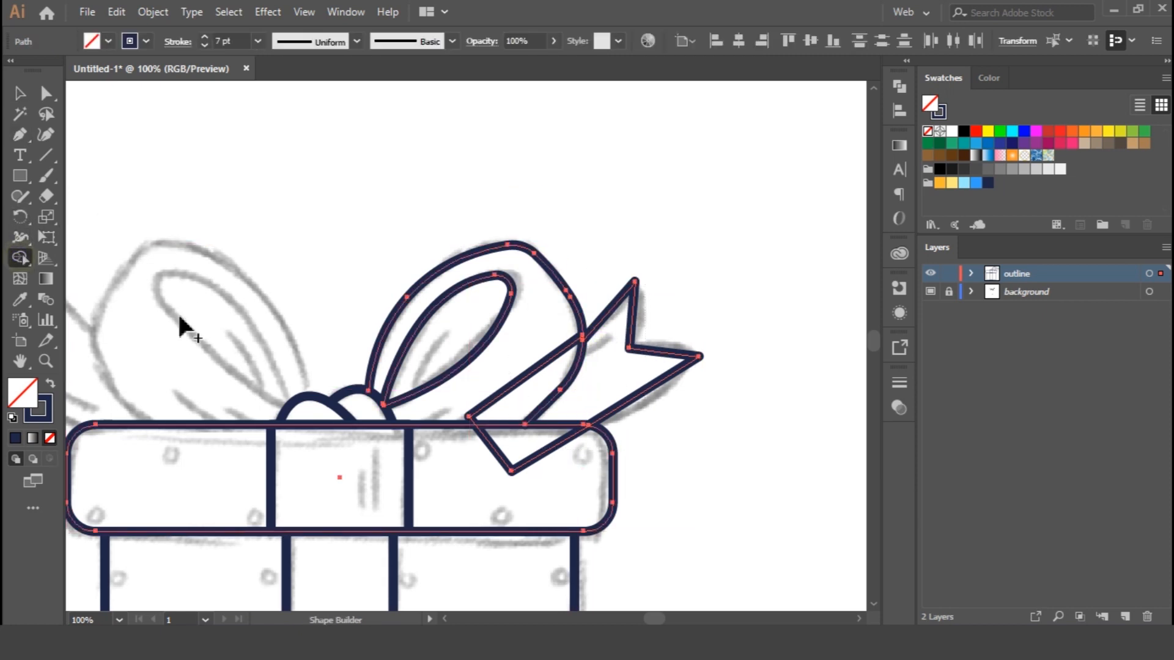
{"action": "left_click", "coordinate": [510, 395], "text": "alt"}
{"action": "left_click", "coordinate": [519, 455], "text": "alt"}
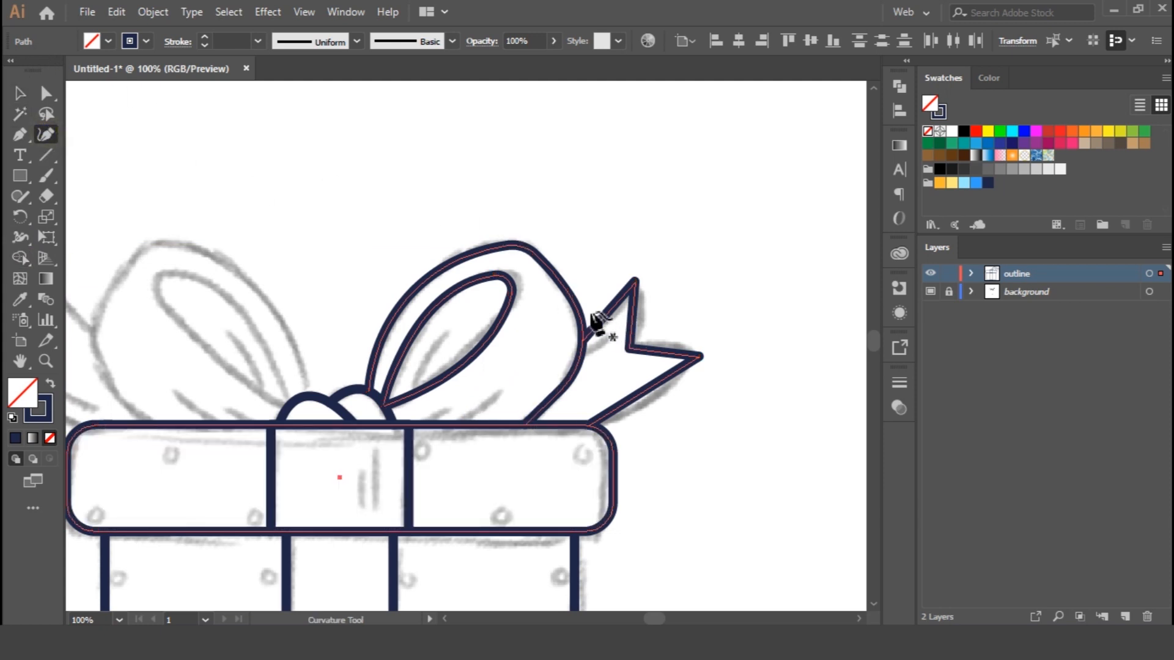
Step: Bend the straight edges of the right ribbon tail to match the sketch with the Curvature tool
{"action": "left_click", "coordinate": [608, 315]}
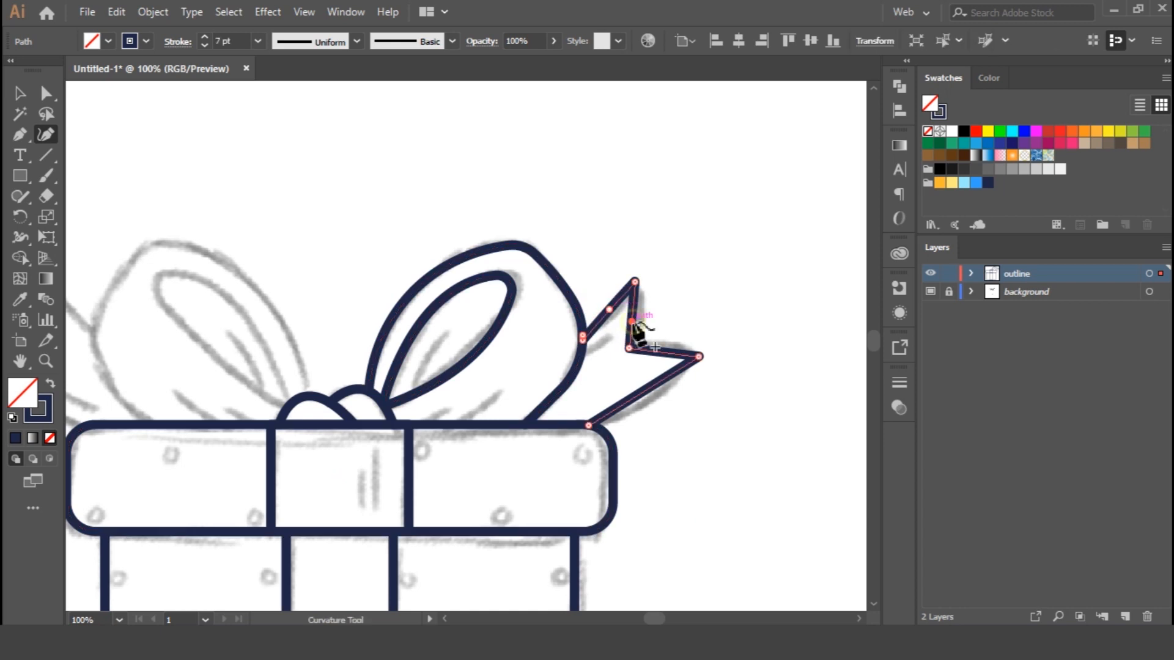
{"action": "left_click_drag", "start_coordinate": [633, 322], "coordinate": [659, 344]}
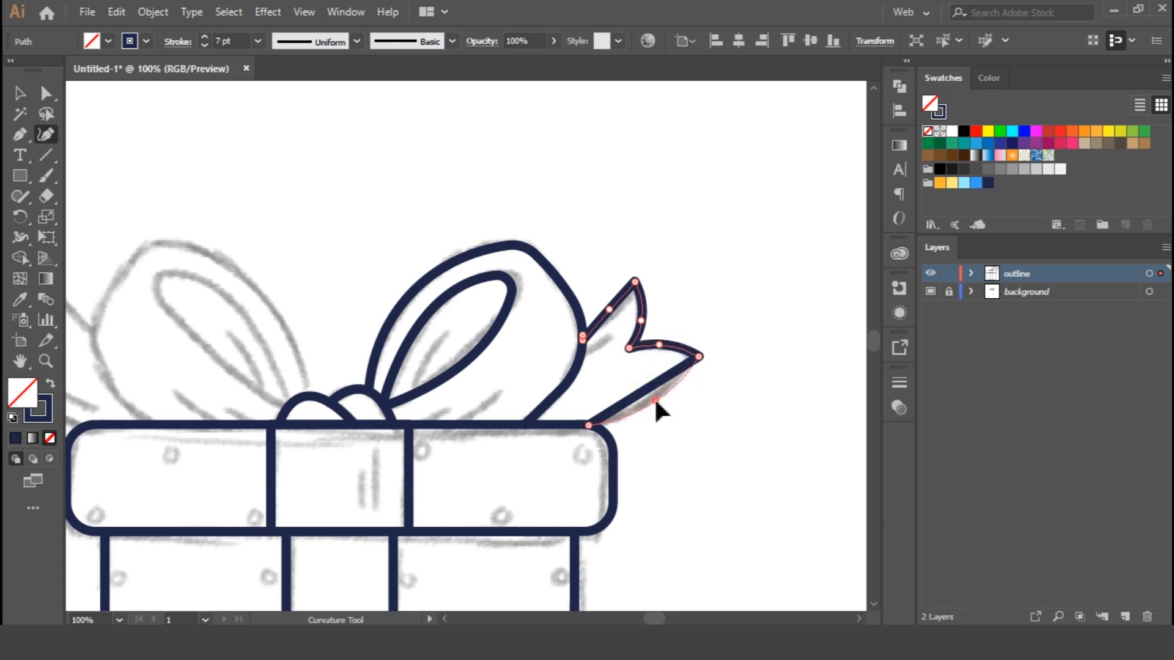
{"action": "left_click_drag", "start_coordinate": [656, 403], "coordinate": [656, 401]}
{"action": "left_click_drag", "start_coordinate": [607, 311], "coordinate": [613, 315]}
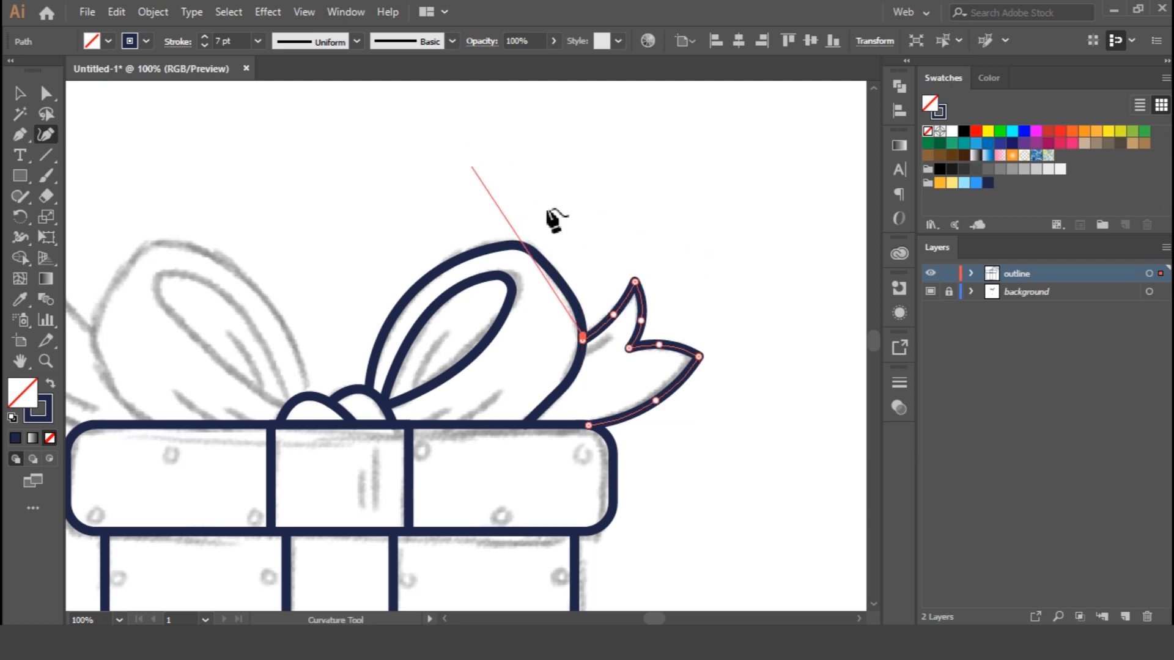
{"action": "left_click", "coordinate": [517, 209], "text": "ctrl"}
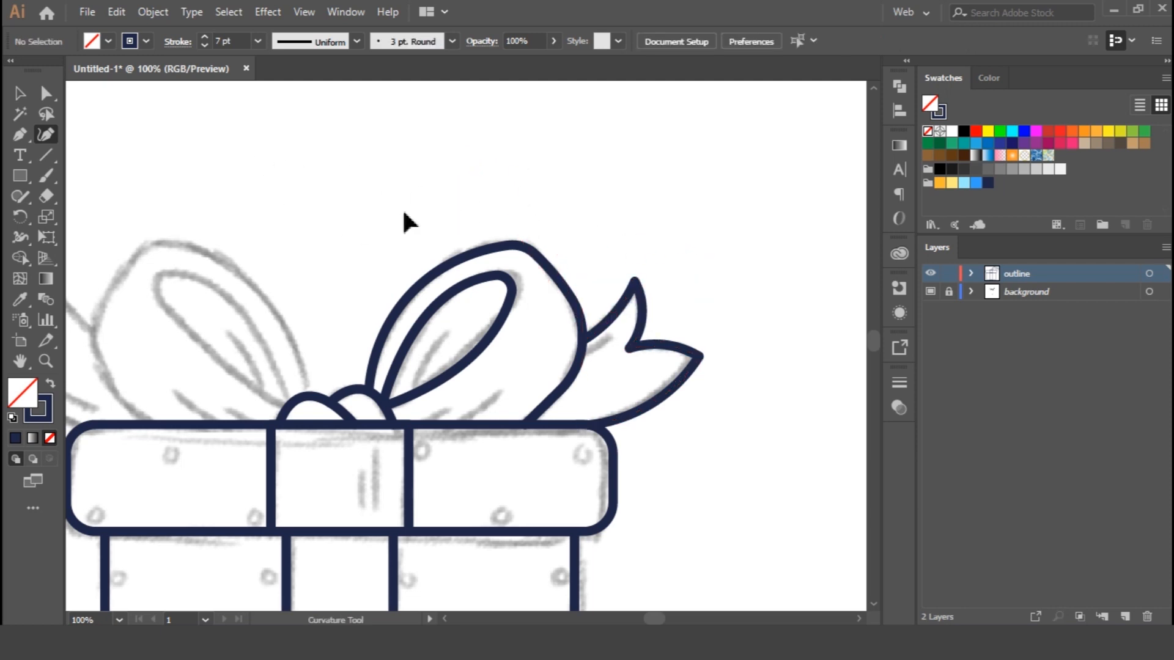
Step: Nudge the notch anchor of the right ribbon tail slightly down and left with Direct Selection
{"action": "key", "text": "ctrl+plus"}
{"action": "left_click", "coordinate": [747, 345]}
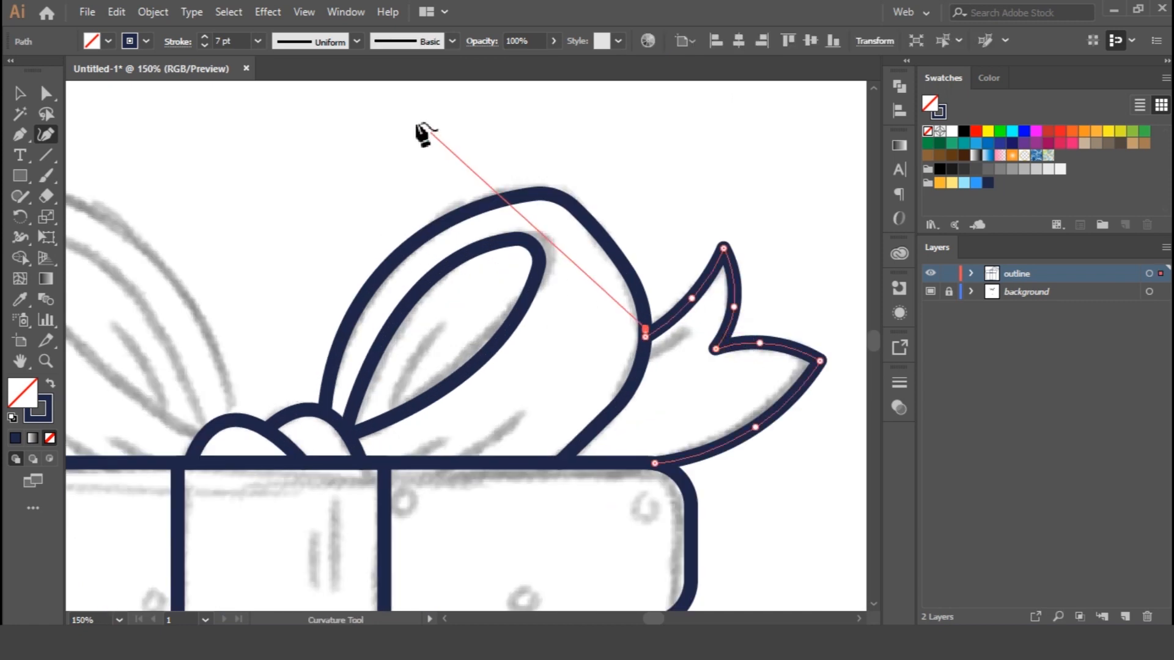
{"action": "key", "text": "ctrl"}
{"action": "left_click", "coordinate": [46, 92]}
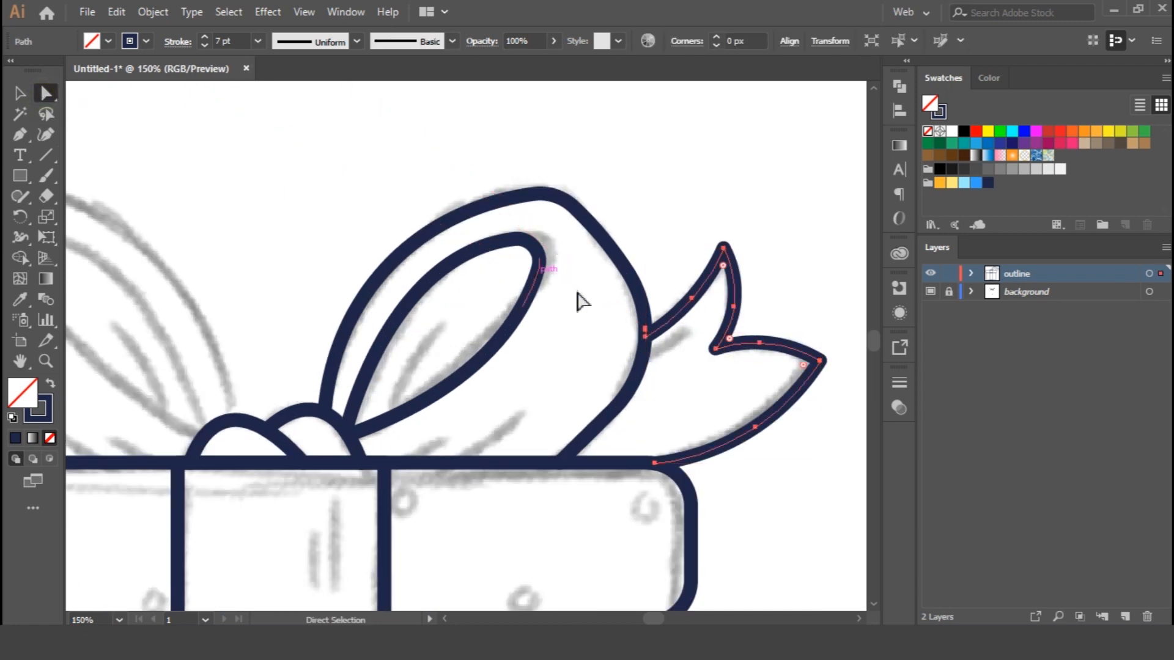
{"action": "left_click", "coordinate": [665, 267], "text": "ctrl"}
{"action": "left_click", "coordinate": [716, 350]}
{"action": "key", "text": "Down"}
{"action": "key", "text": "Down"}
{"action": "key", "text": "Left"}
{"action": "key", "text": "Left"}
{"action": "key", "text": "Left"}
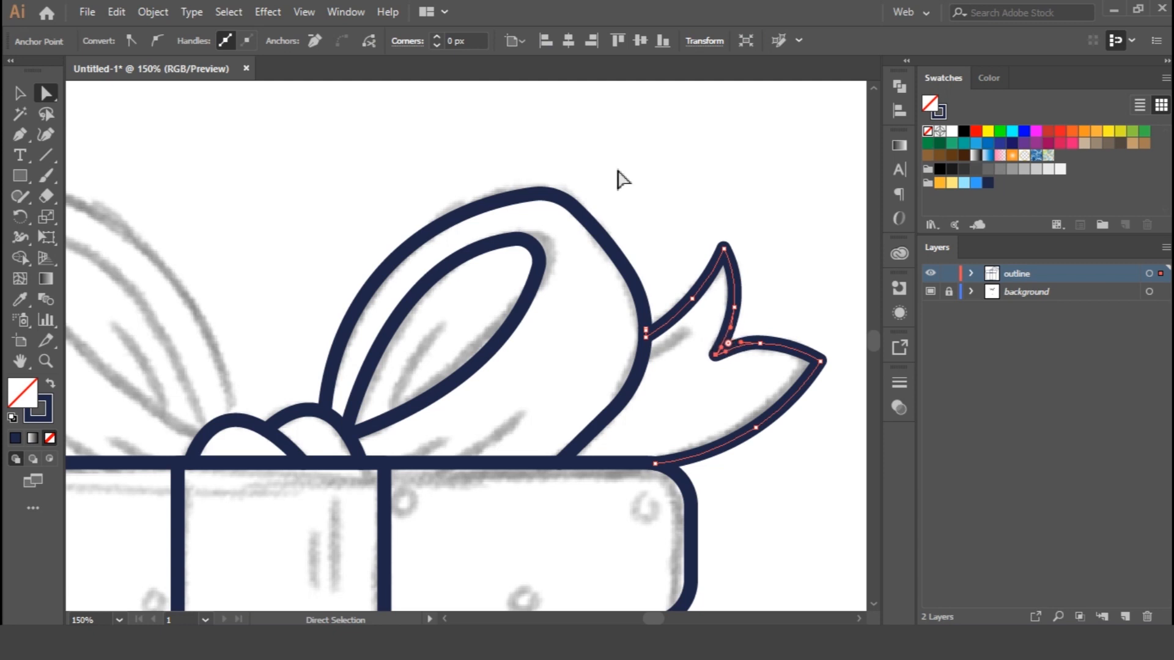
Step: Shift the curve point on the upper edge of the tail's lower prong toward its tip with the Curvature tool
{"action": "left_click", "coordinate": [48, 135]}
{"action": "left_click_drag", "start_coordinate": [760, 343], "coordinate": [781, 346]}
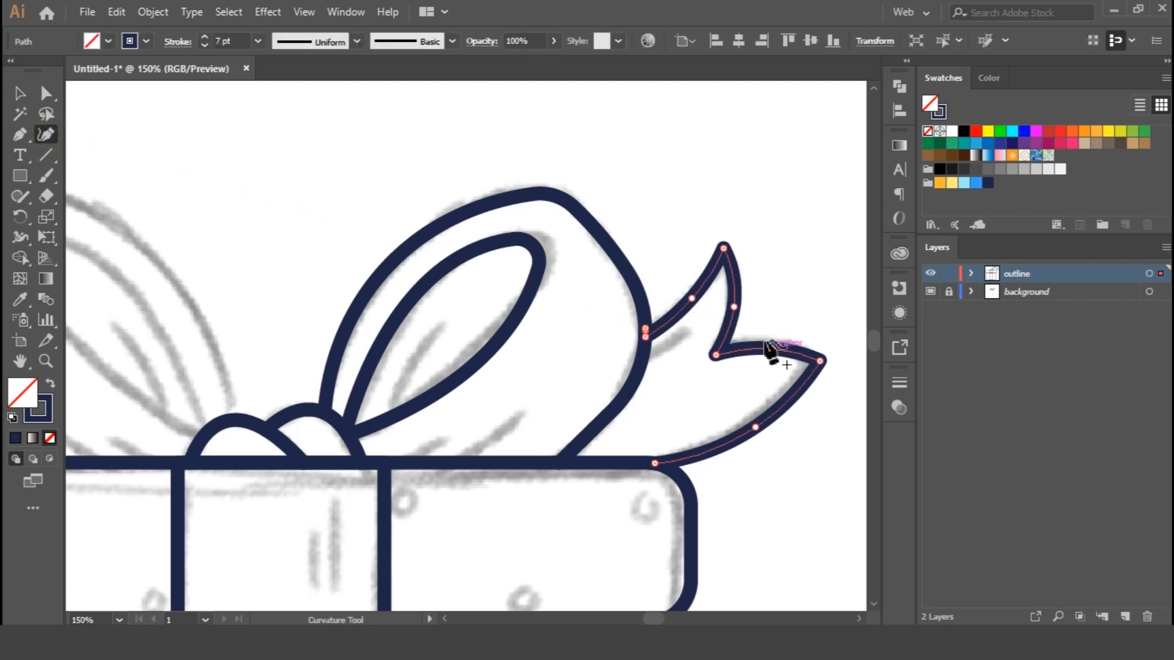
{"action": "left_click", "coordinate": [661, 220], "text": "ctrl"}
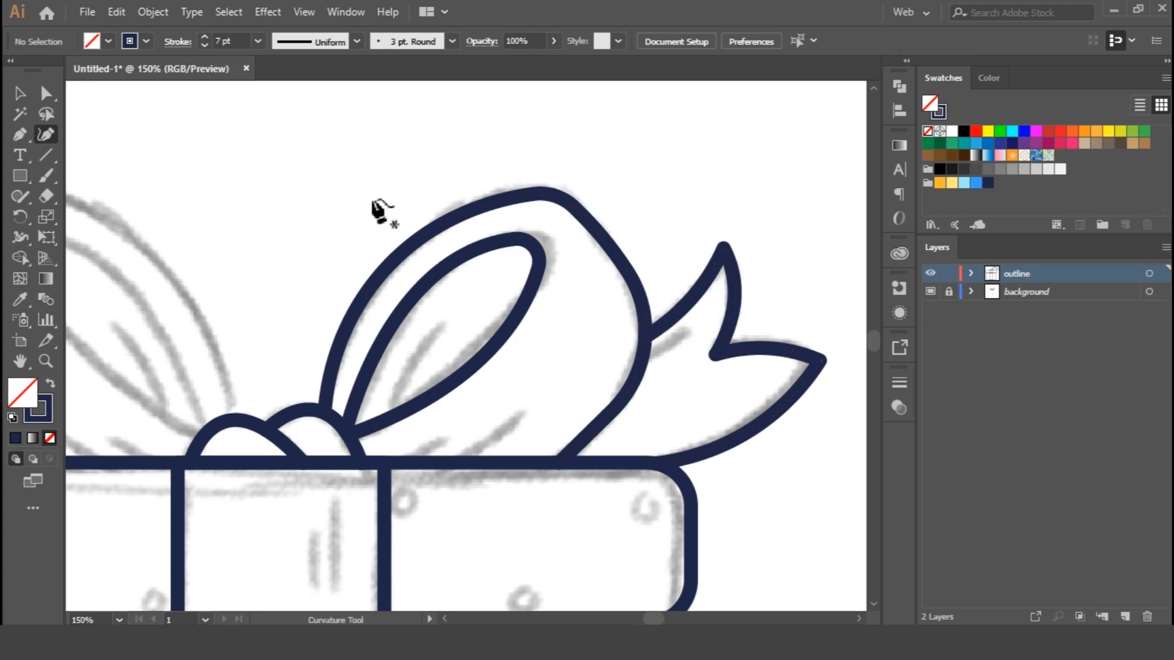
Step: Copy the right bow loop, its inner opening and the ribbon tail, and paste the copy in front
{"action": "left_click", "coordinate": [20, 95]}
{"action": "left_click_drag", "start_coordinate": [765, 373], "coordinate": [775, 370]}
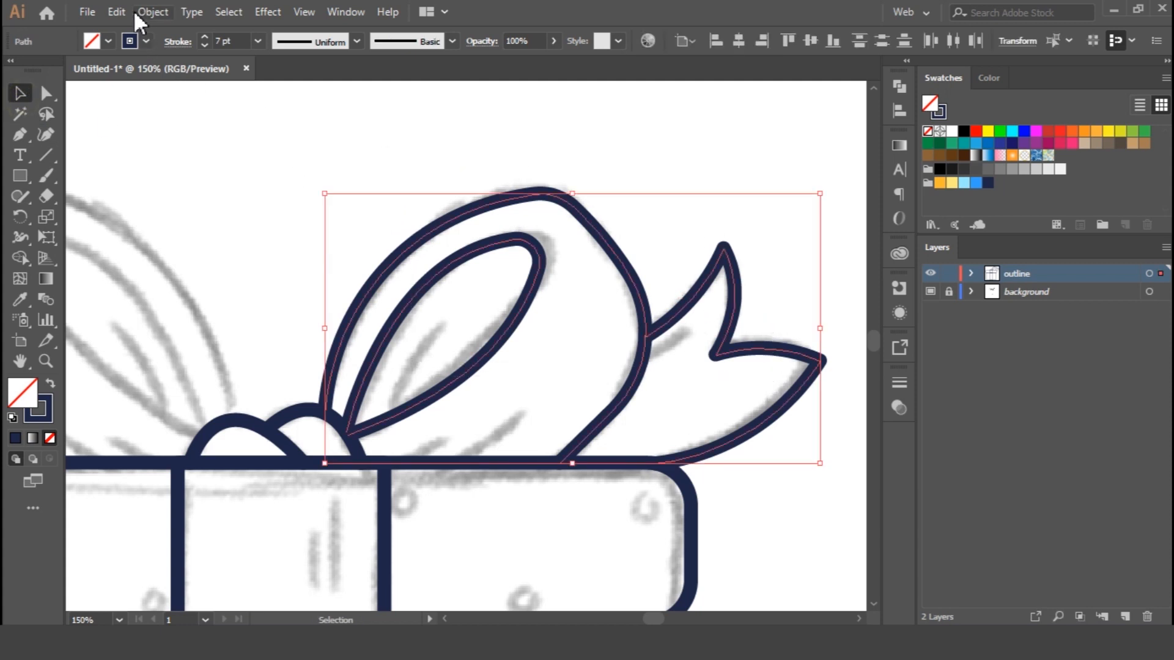
{"action": "left_click", "coordinate": [152, 13]}
{"action": "mouse_move", "coordinate": [117, 13]}
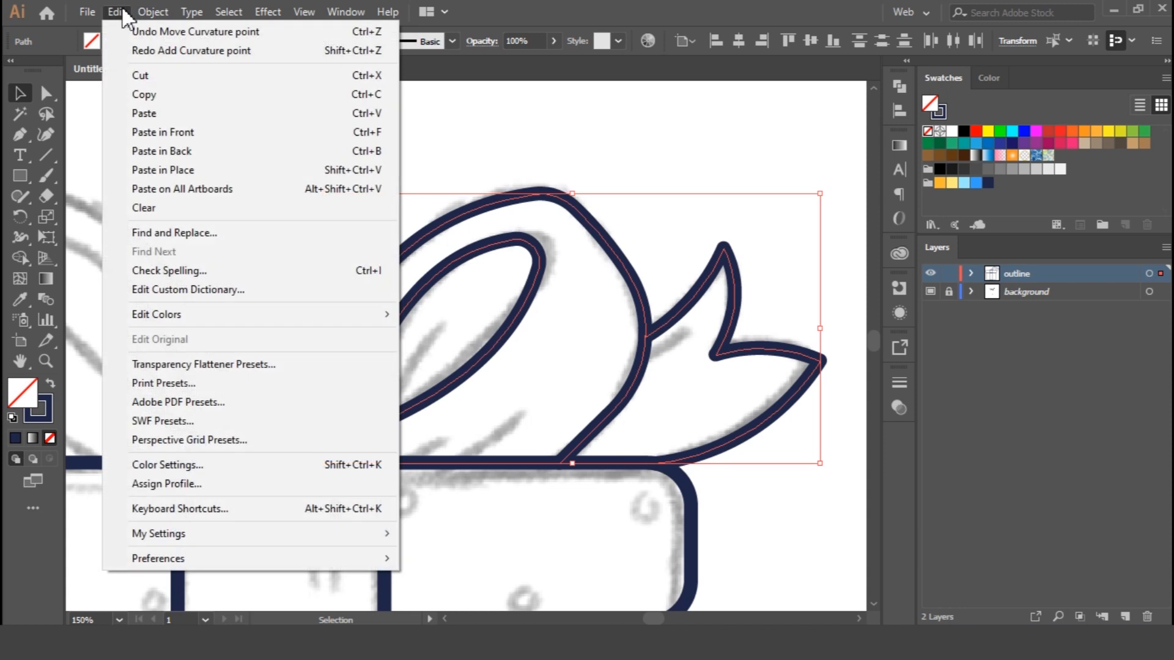
{"action": "left_click", "coordinate": [163, 94]}
{"action": "left_click", "coordinate": [116, 14]}
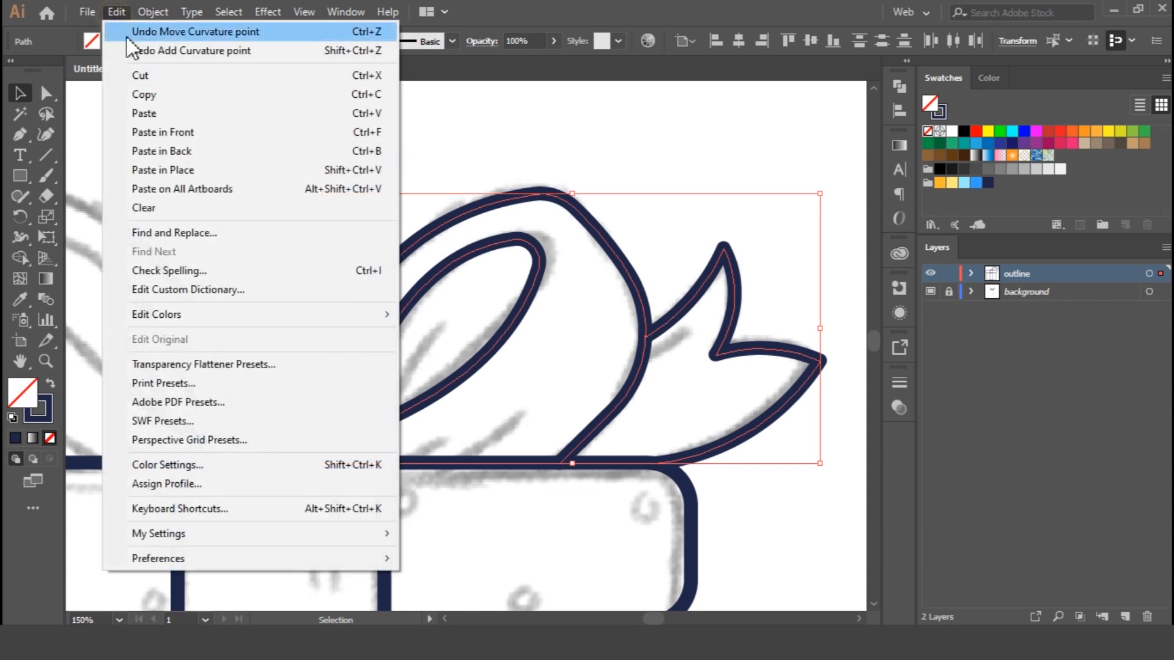
{"action": "left_click", "coordinate": [186, 136]}
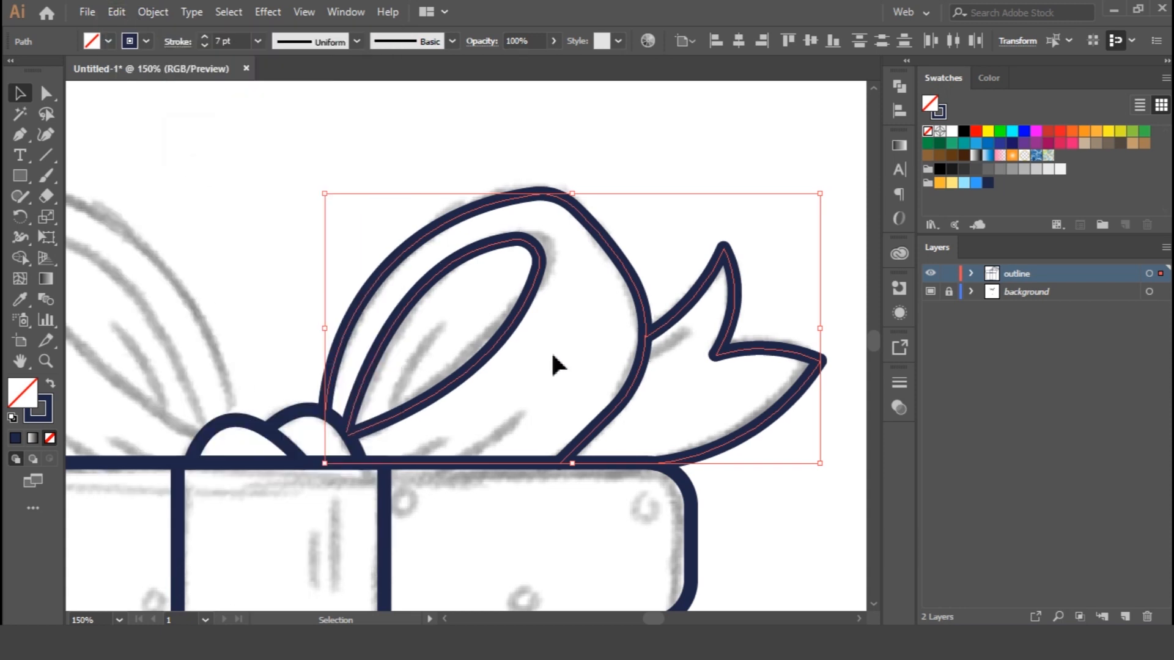
Step: Try to rotate the pasted copy of the right bow half with the Rotate tool, and undo it
{"action": "key", "text": "ctrl+minus"}
{"action": "key", "text": "ctrl+minus"}
{"action": "left_click_drag", "start_coordinate": [338, 251], "coordinate": [522, 233]}
{"action": "key", "text": "ctrl+equal"}
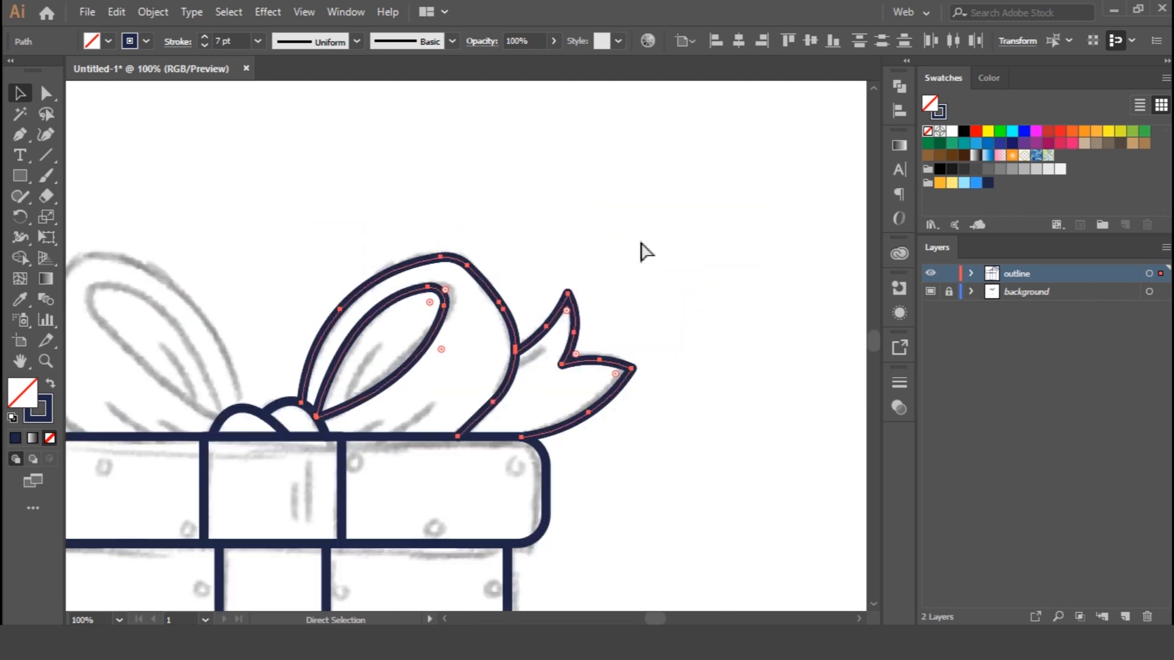
{"action": "left_click_drag", "start_coordinate": [286, 209], "coordinate": [480, 191]}
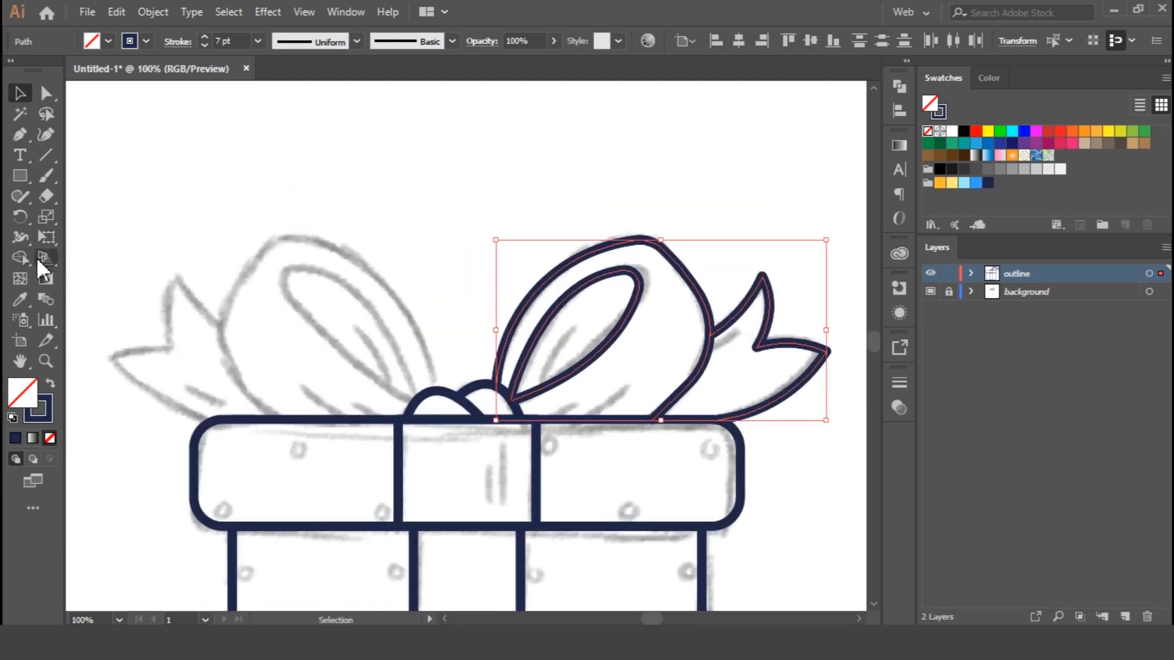
{"action": "left_click", "coordinate": [20, 218]}
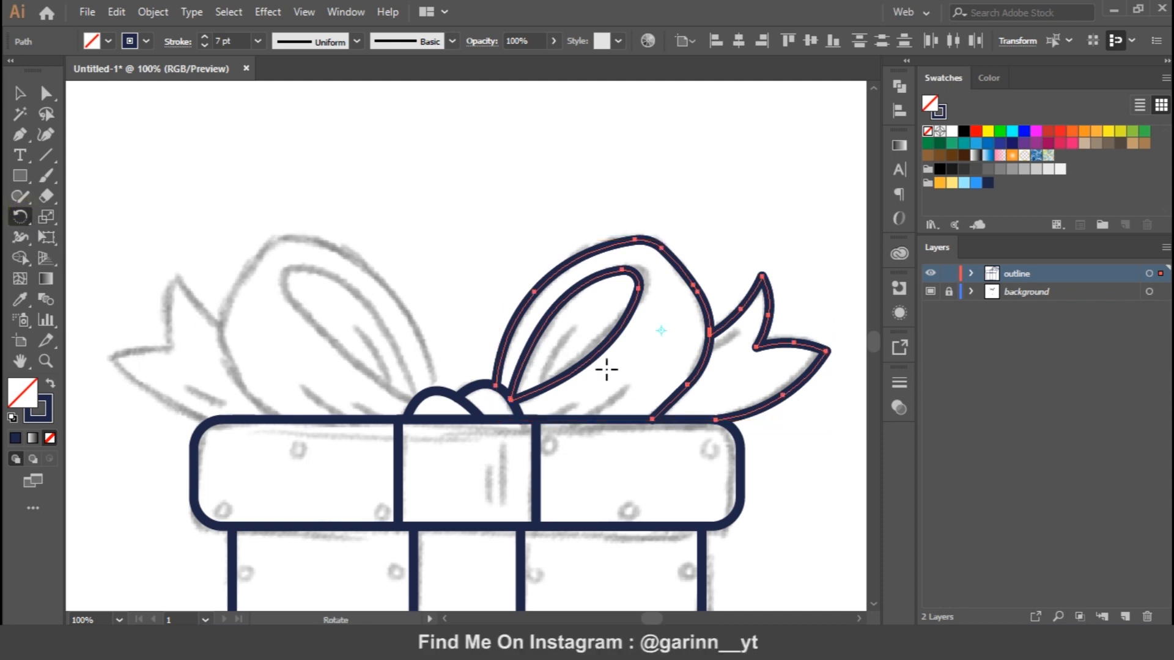
{"action": "key", "text": "ctrl"}
{"action": "left_click", "coordinate": [621, 335], "text": "ctrl"}
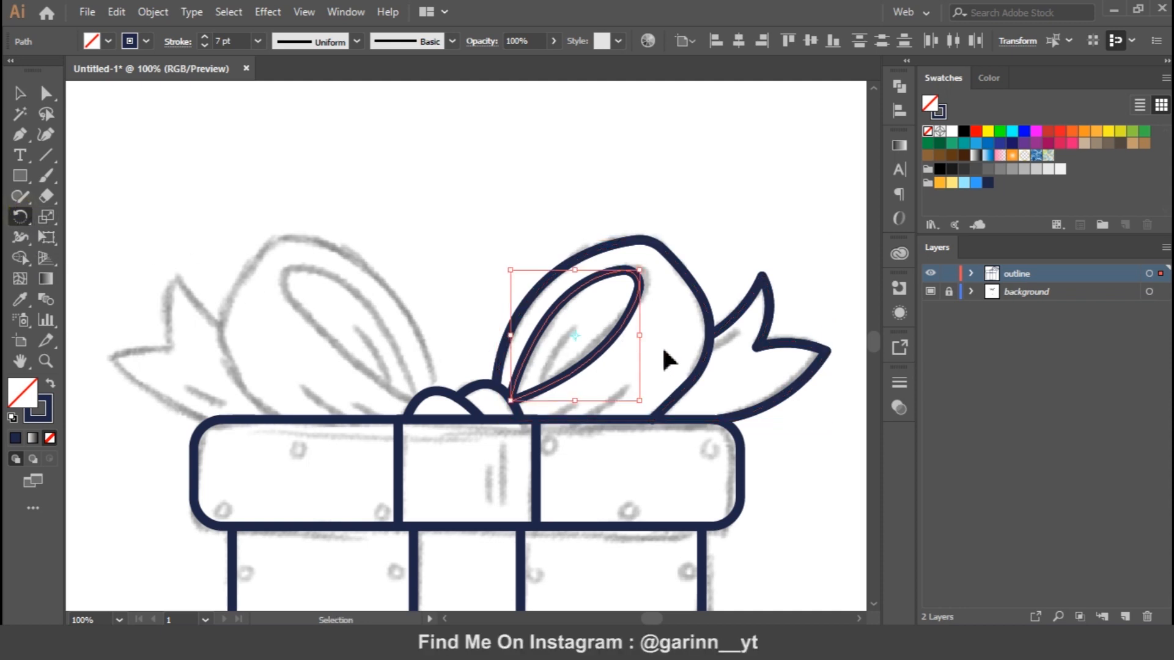
{"action": "left_click_drag", "start_coordinate": [496, 191], "coordinate": [797, 379]}
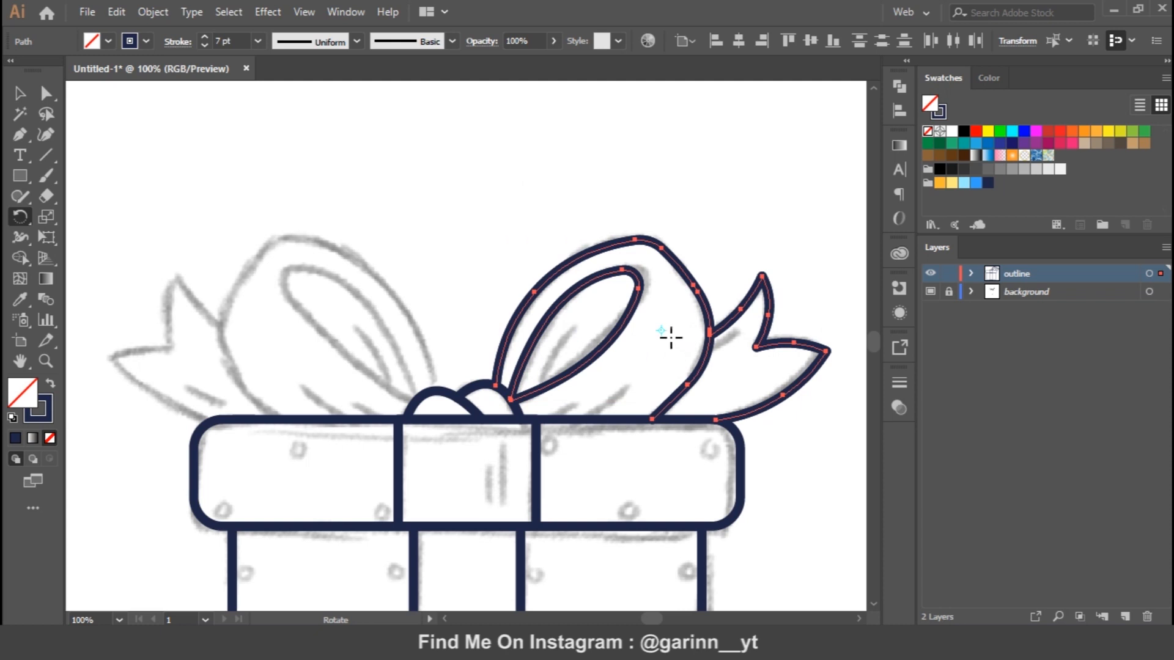
{"action": "left_click_drag", "start_coordinate": [662, 333], "coordinate": [645, 367]}
{"action": "key", "text": "ctrl+z"}
Step: Paste the copied bow half in front again, undoing the trial moves made before and after pasting
{"action": "left_click", "coordinate": [18, 95]}
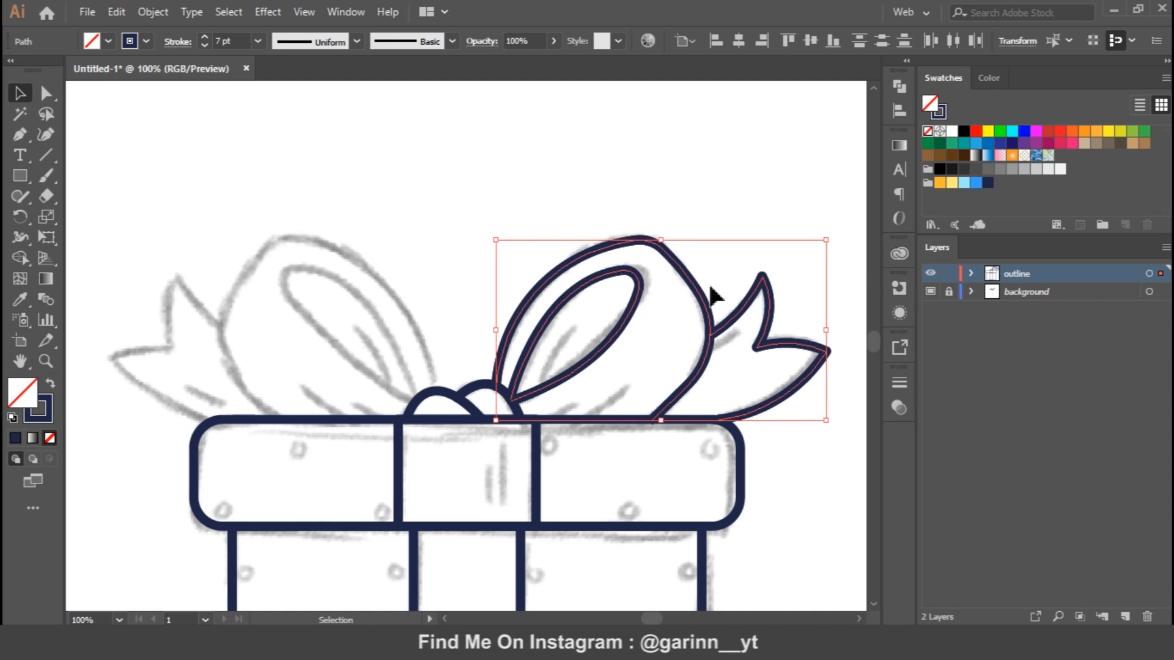
{"action": "left_click_drag", "start_coordinate": [458, 249], "coordinate": [462, 250]}
{"action": "key", "text": "ctrl+z"}
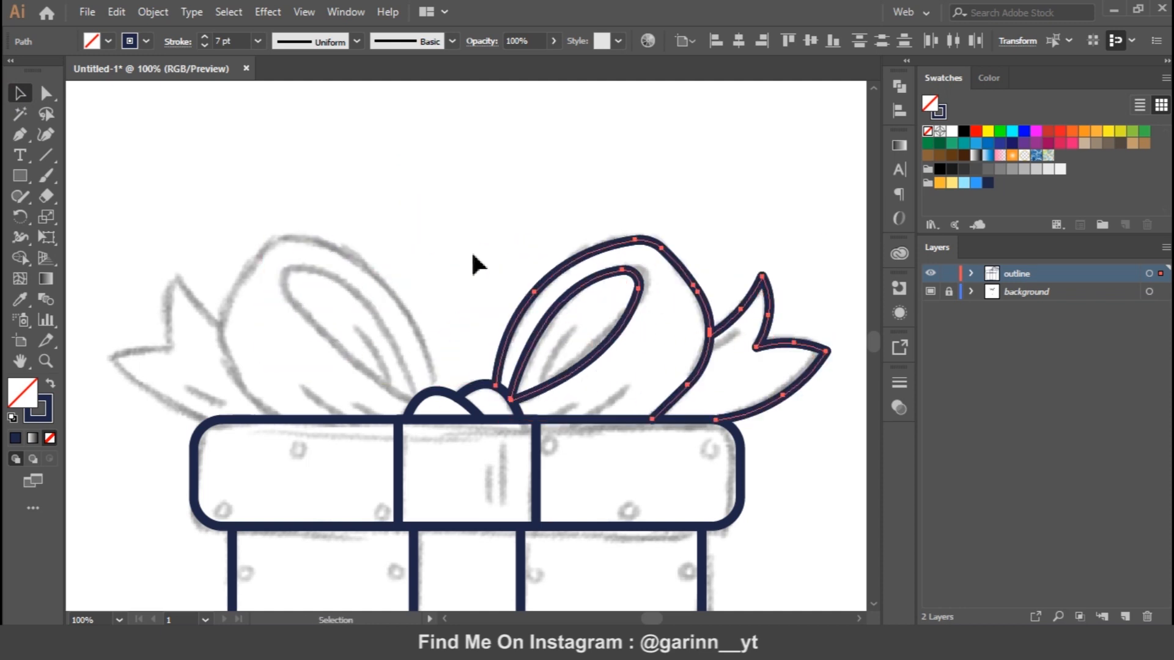
{"action": "left_click", "coordinate": [144, 11]}
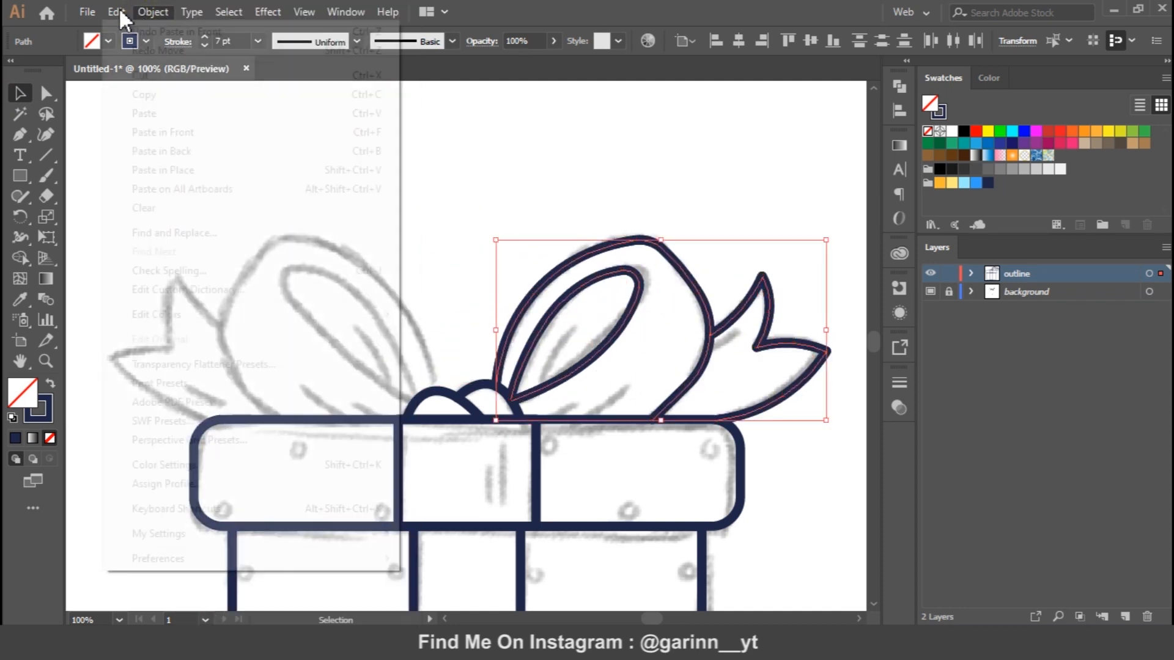
{"action": "mouse_move", "coordinate": [117, 11]}
{"action": "left_click", "coordinate": [191, 136]}
{"action": "left_click_drag", "start_coordinate": [615, 349], "coordinate": [451, 300]}
{"action": "key", "text": "ctrl+z"}
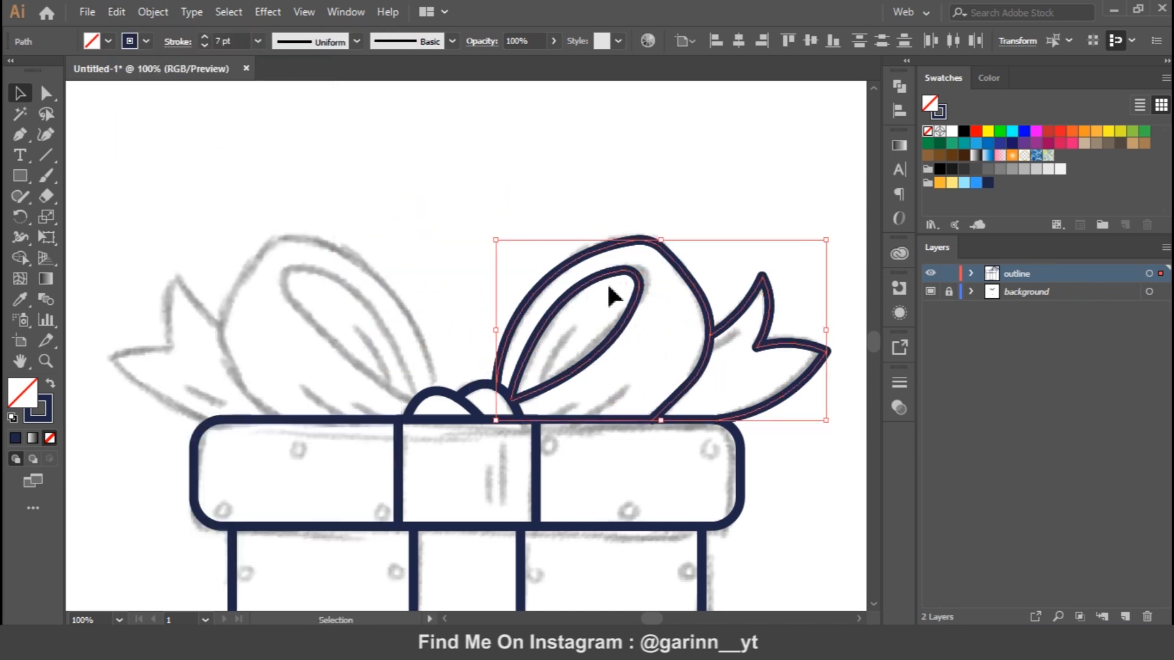
Step: Try to flip the copied bow half over to the other side of the knot by resizing its bounding box
{"action": "left_click", "coordinate": [19, 217]}
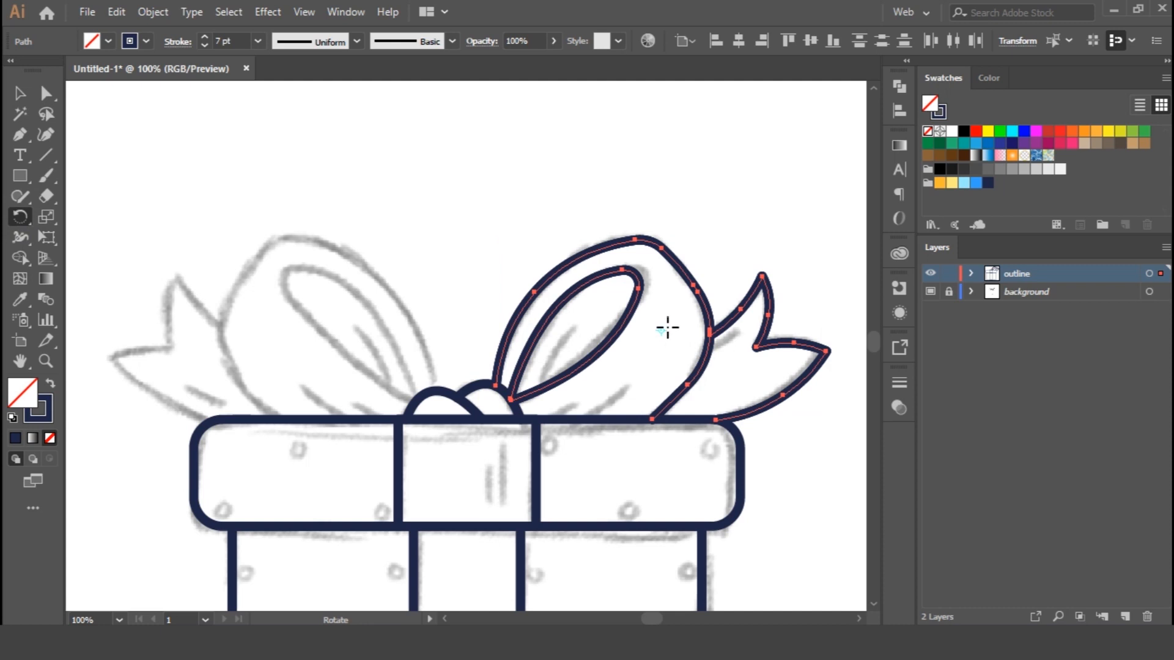
{"action": "left_click", "coordinate": [466, 419]}
{"action": "left_click", "coordinate": [20, 93]}
{"action": "left_click_drag", "start_coordinate": [827, 332], "coordinate": [569, 331]}
{"action": "key", "text": "ctrl+z"}
{"action": "left_click_drag", "start_coordinate": [833, 335], "coordinate": [220, 263]}
{"action": "key", "text": "ctrl+z"}
Step: Try moving the right bow loop toward the knot twice, undoing each move
{"action": "left_click", "coordinate": [532, 335]}
{"action": "left_click_drag", "start_coordinate": [570, 329], "coordinate": [479, 322]}
{"action": "key", "text": "ctrl+z"}
{"action": "left_click_drag", "start_coordinate": [627, 326], "coordinate": [469, 318]}
{"action": "key", "text": "ctrl+z"}
Step: Reselect the right bow loop, inner opening and ribbon tail, paste the copy in front, and undo the trial move
{"action": "left_click", "coordinate": [512, 335], "text": "shift"}
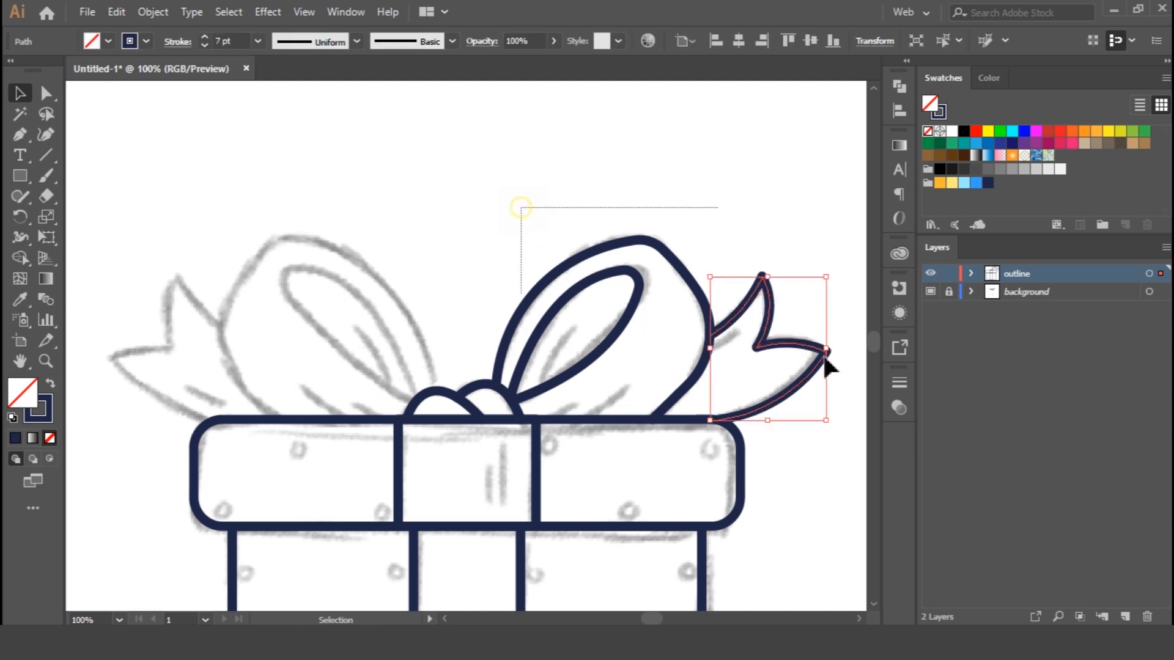
{"action": "left_click_drag", "start_coordinate": [844, 397], "coordinate": [719, 208]}
{"action": "left_click", "coordinate": [152, 11]}
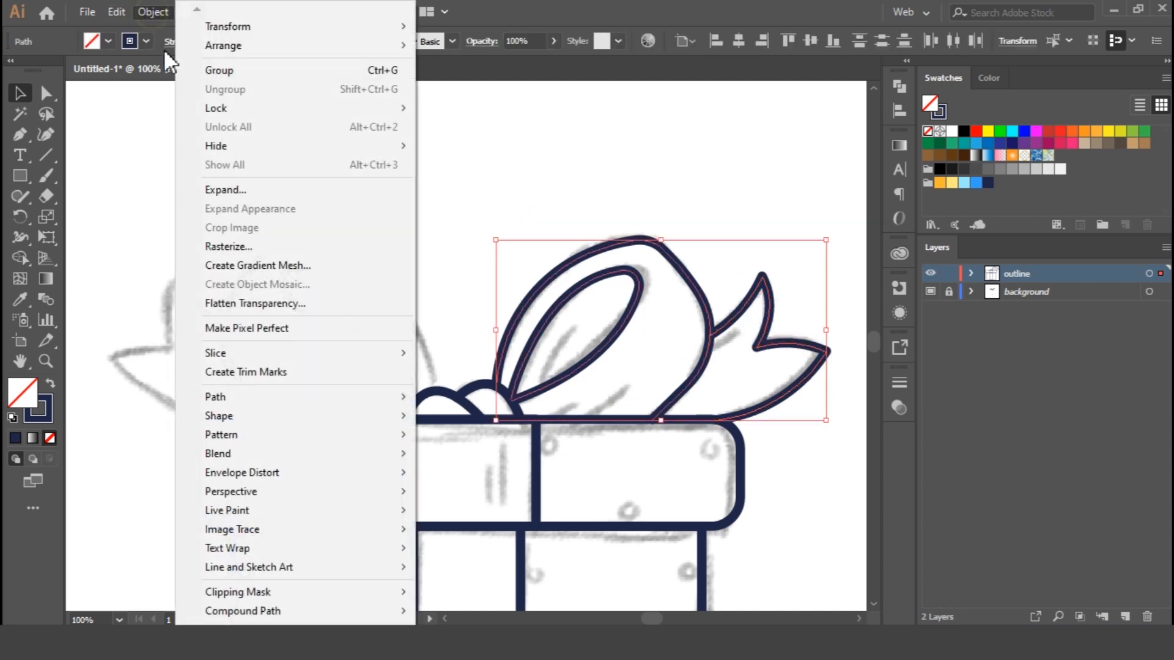
{"action": "mouse_move", "coordinate": [117, 12]}
{"action": "left_click", "coordinate": [180, 133]}
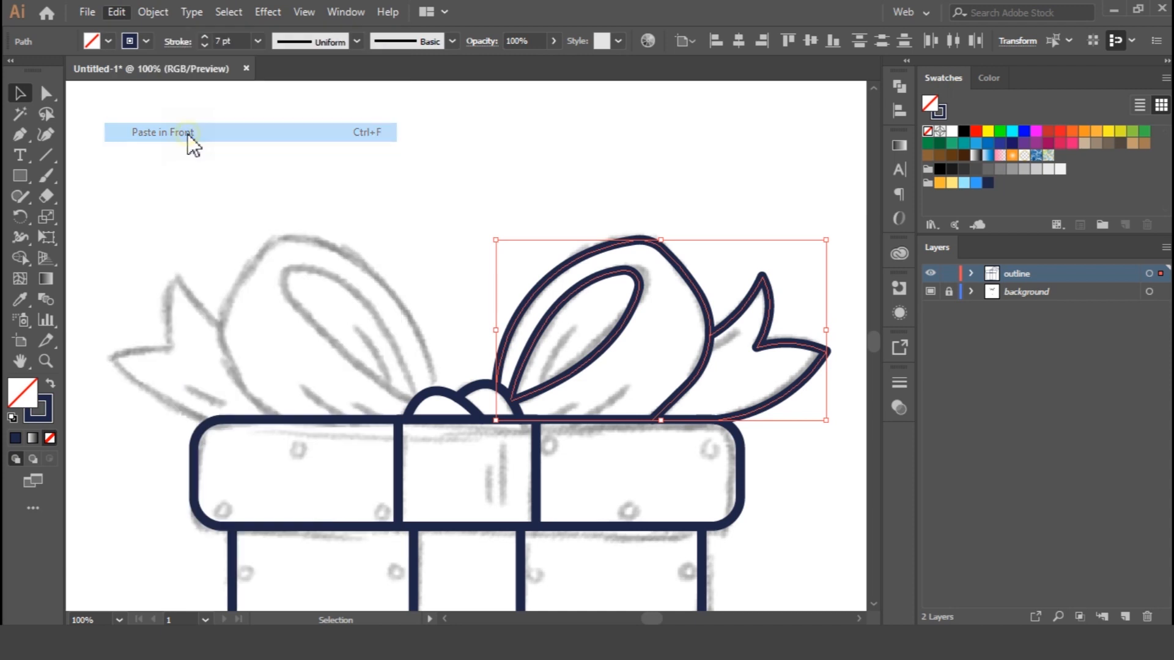
{"action": "left_click_drag", "start_coordinate": [621, 332], "coordinate": [460, 303]}
{"action": "key", "text": "ctrl+z"}
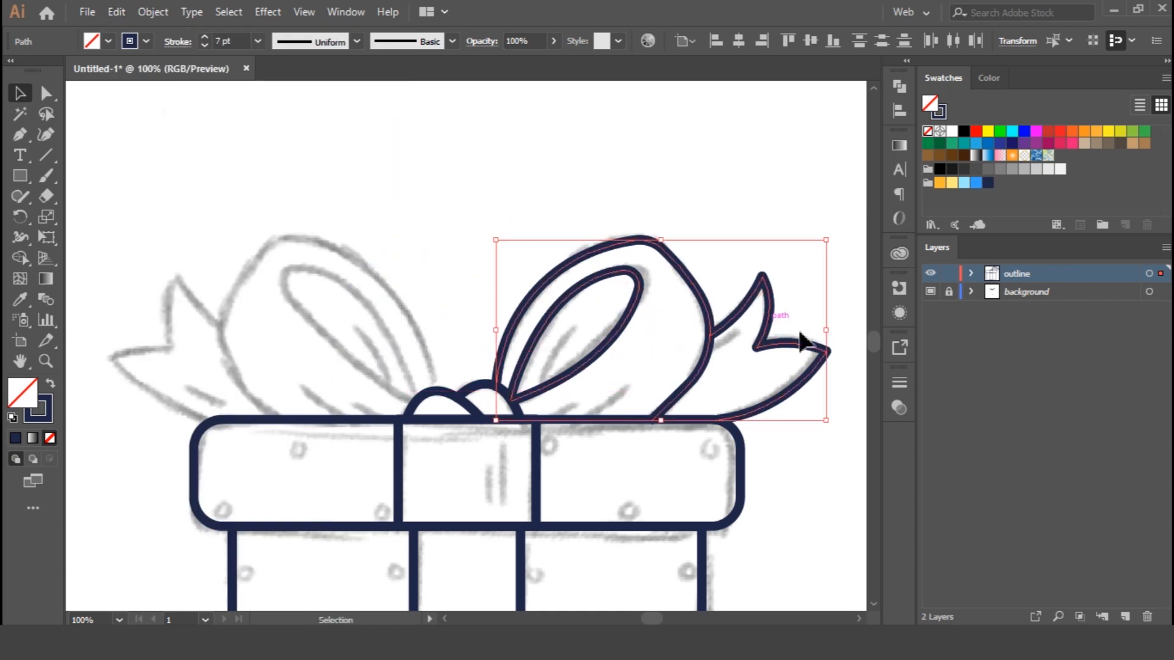
Step: Mirror the copied bow half horizontally by resizing it across its bounding box, and move it to the left side of the knot
{"action": "left_click_drag", "start_coordinate": [832, 334], "coordinate": [722, 335]}
{"action": "key", "text": "ctrl+z"}
{"action": "mouse_move", "coordinate": [827, 333]}
{"action": "left_mouse_down"}
{"action": "mouse_move", "coordinate": [461, 310]}
{"action": "mouse_move", "coordinate": [558, 326]}
{"action": "mouse_move", "coordinate": [486, 322]}
{"action": "mouse_move", "coordinate": [503, 323]}
{"action": "left_mouse_up"}
{"action": "mouse_move", "coordinate": [625, 367]}
{"action": "left_mouse_down"}
{"action": "mouse_move", "coordinate": [257, 359]}
{"action": "mouse_move", "coordinate": [226, 370]}
{"action": "left_mouse_up"}
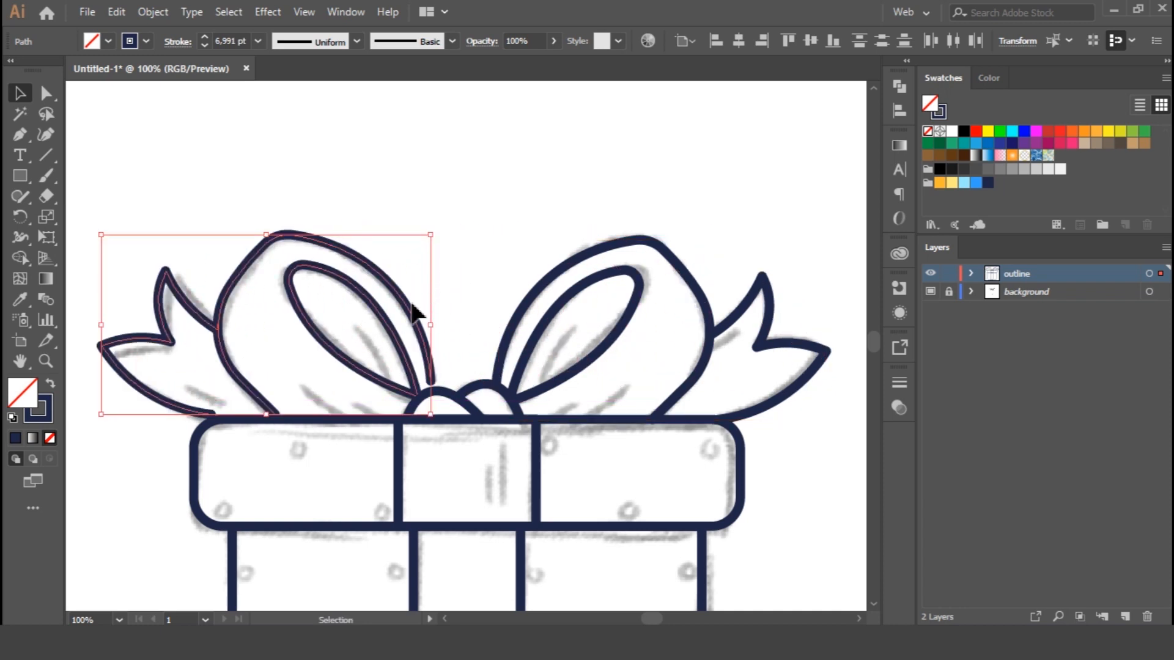
Step: Fine-tune the mirrored left bow half's position so it rests on the lid and meets the knot
{"action": "left_click_drag", "start_coordinate": [407, 311], "coordinate": [415, 313]}
{"action": "key", "text": "Left"}
{"action": "key", "text": "Left"}
{"action": "key", "text": "Left"}
{"action": "key", "text": "Left"}
{"action": "key", "text": "Left"}
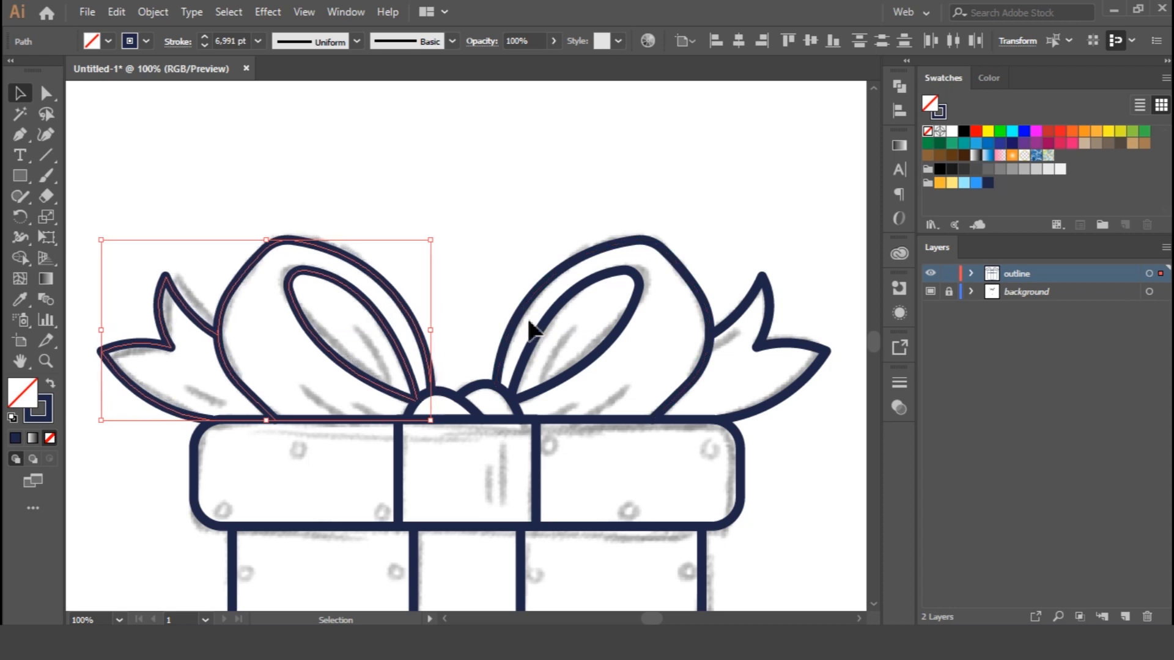
{"action": "left_click", "coordinate": [496, 291]}
{"action": "key", "text": "ctrl+0"}
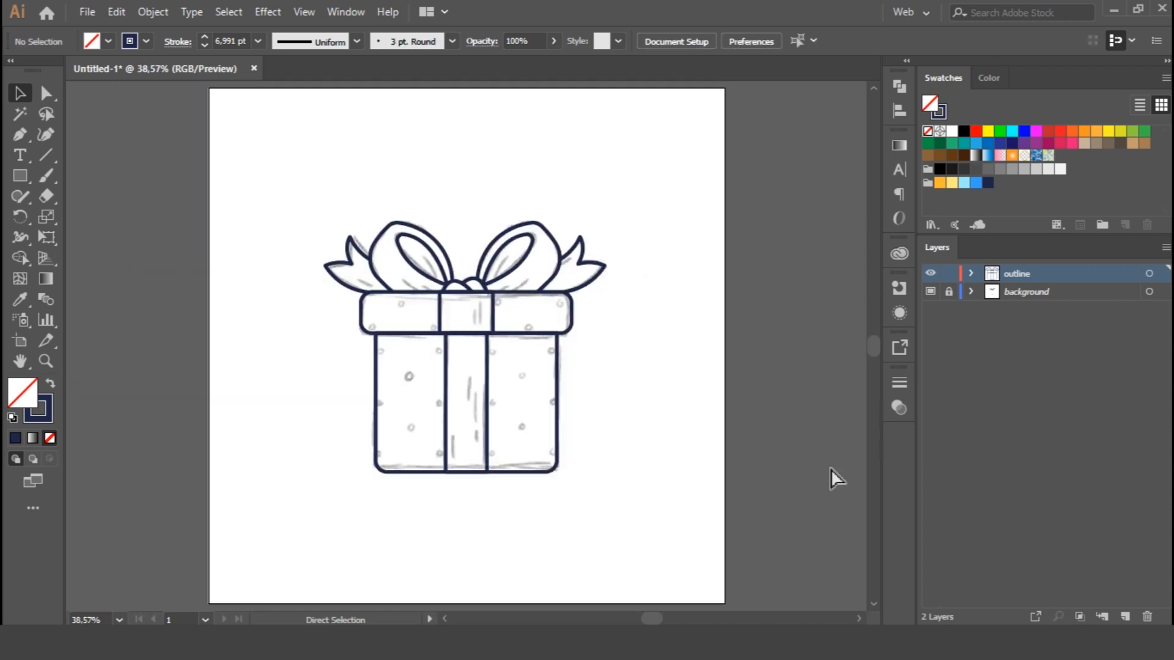
Step: Draw two staggered vertical shine lines with the Pen tool on the box's ribbon band, tracing the sketch strokes
{"action": "key", "text": "ctrl+plus"}
{"action": "key", "text": "ctrl+plus"}
{"action": "key", "text": "ctrl+plus"}
{"action": "key", "text": "ctrl+plus"}
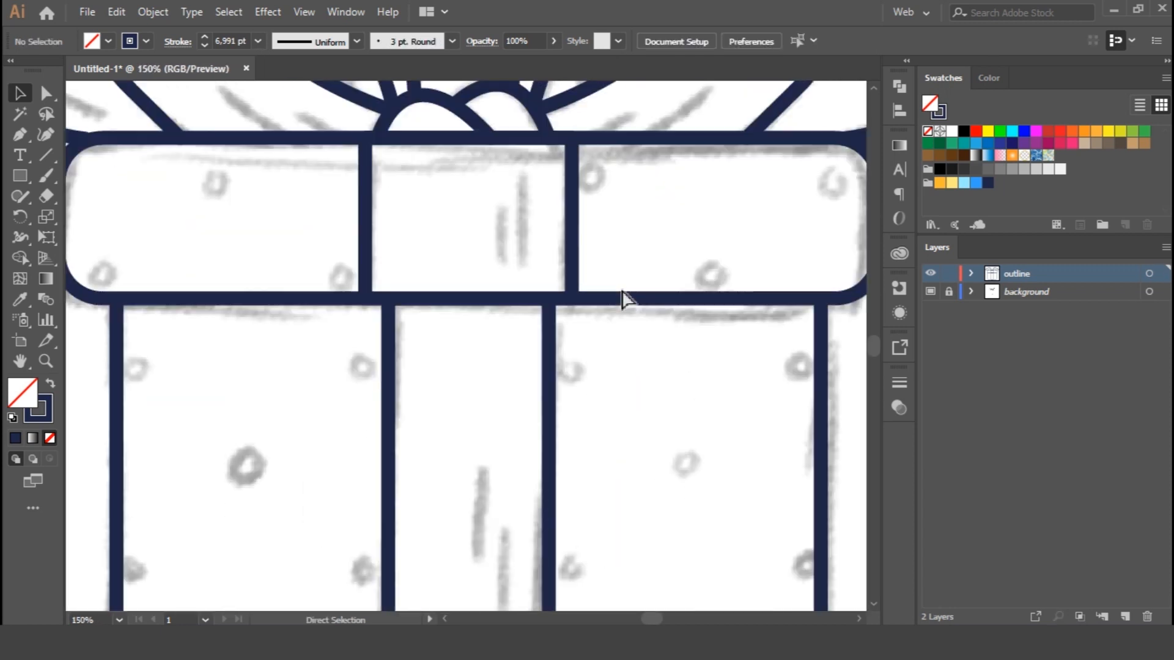
{"action": "left_click", "coordinate": [23, 138]}
{"action": "left_click_drag", "start_coordinate": [702, 461], "coordinate": [679, 209]}
{"action": "left_click", "coordinate": [472, 253]}
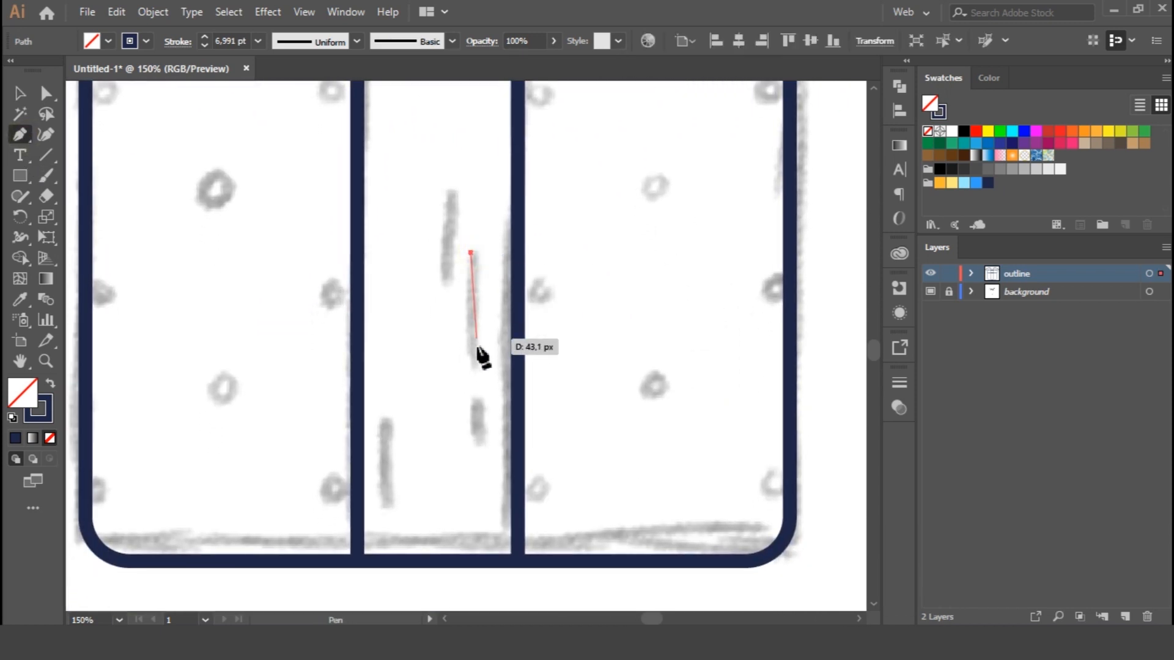
{"action": "left_click", "coordinate": [472, 361]}
{"action": "key", "text": "Escape"}
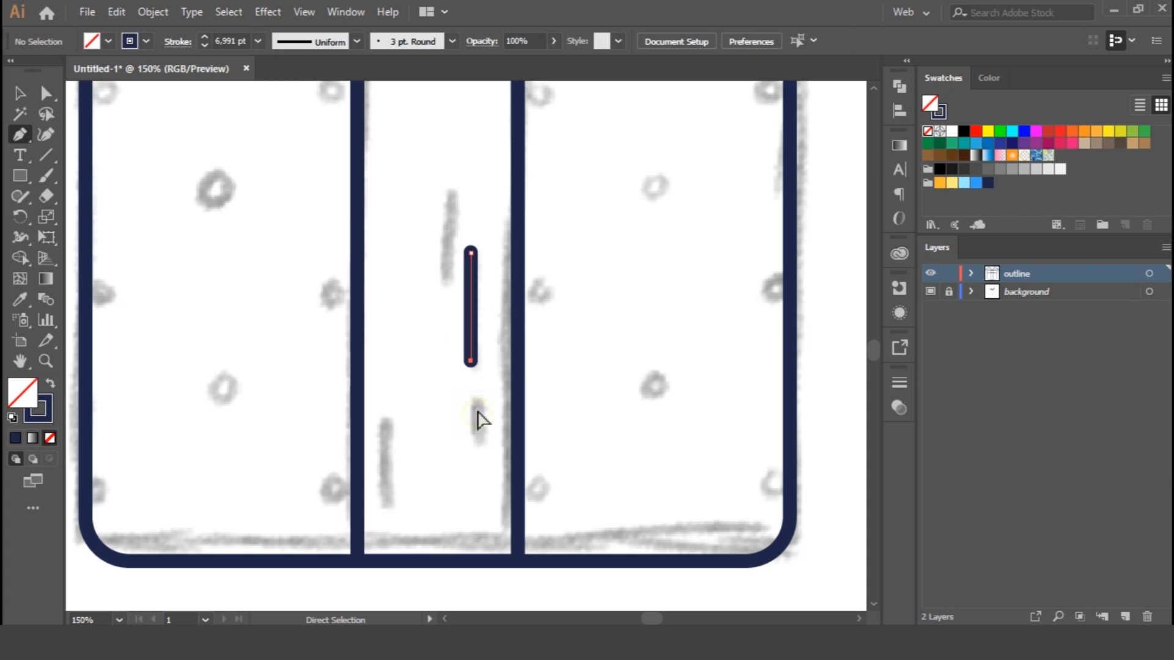
{"action": "left_click", "coordinate": [447, 199]}
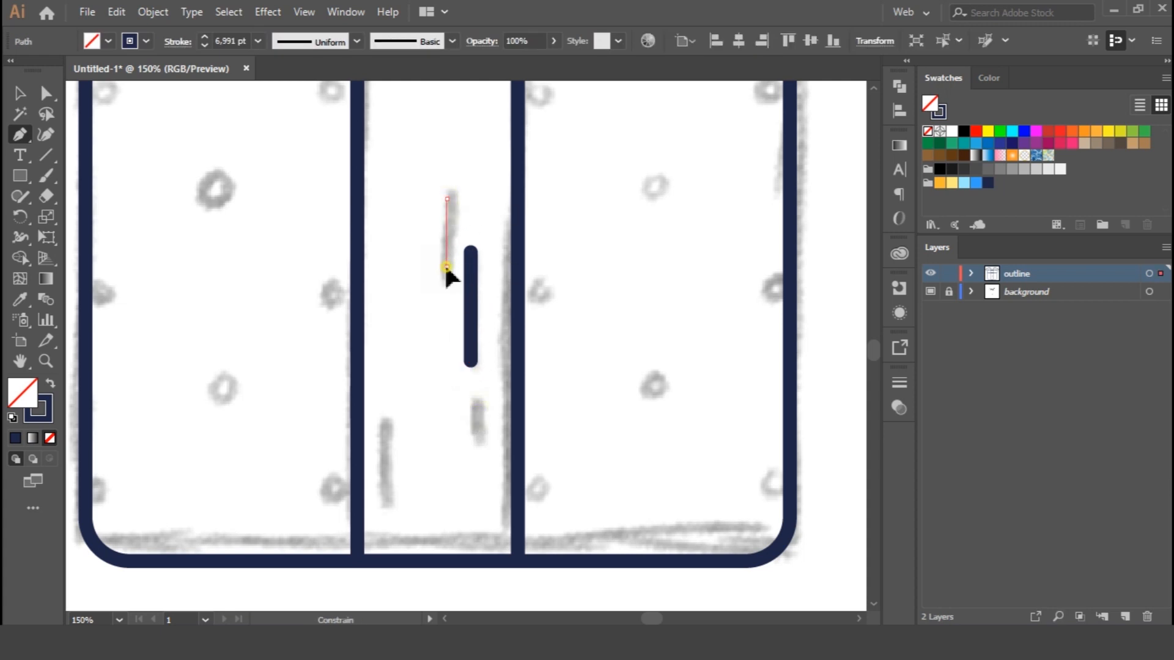
{"action": "left_click", "coordinate": [447, 267]}
{"action": "key", "text": "Escape"}
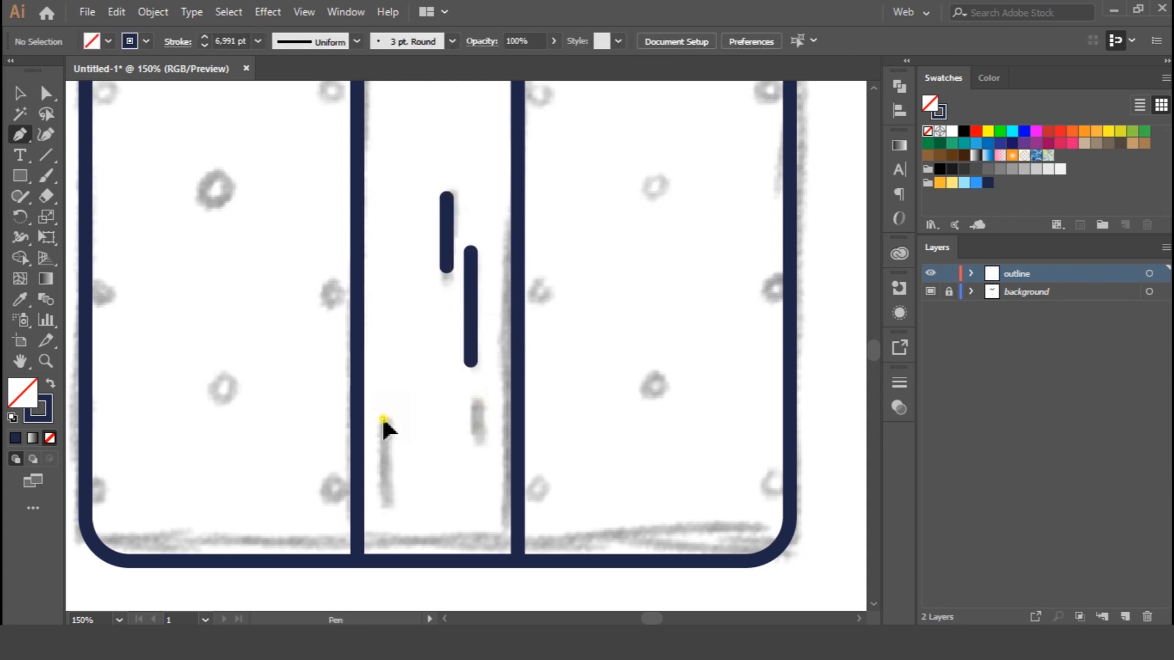
Step: Draw a vertical shine line near the lower left of the box ribbon and a short dash below the longest line
{"action": "left_click", "coordinate": [383, 419]}
{"action": "left_click", "coordinate": [382, 503]}
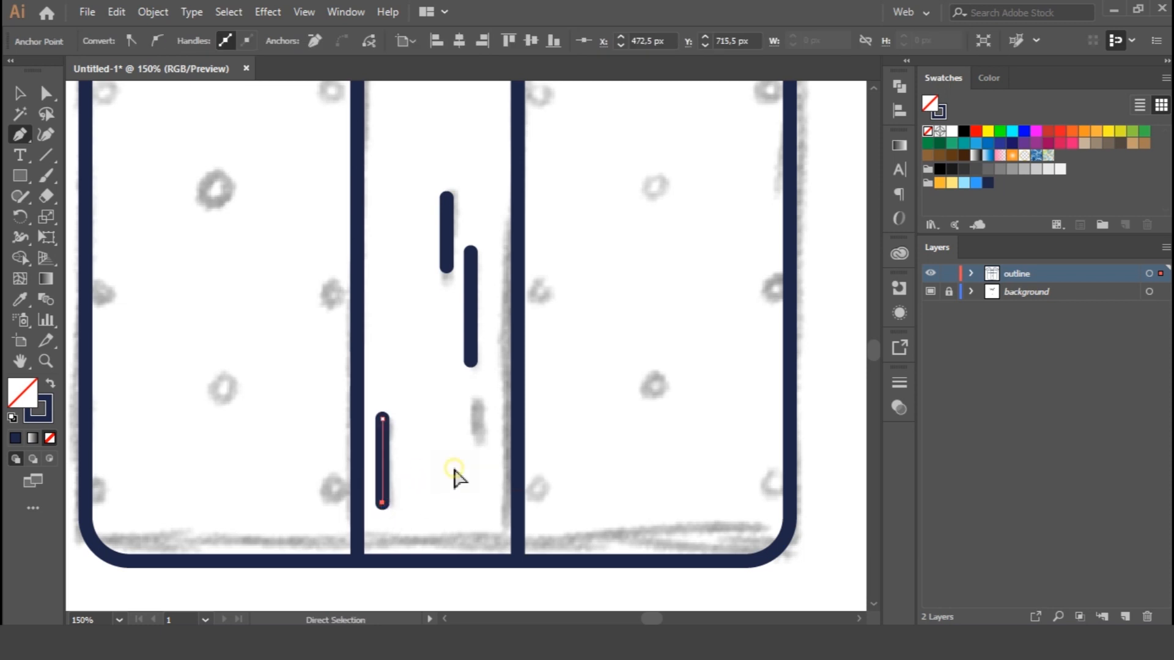
{"action": "key", "text": "Escape"}
{"action": "left_click", "coordinate": [471, 387]}
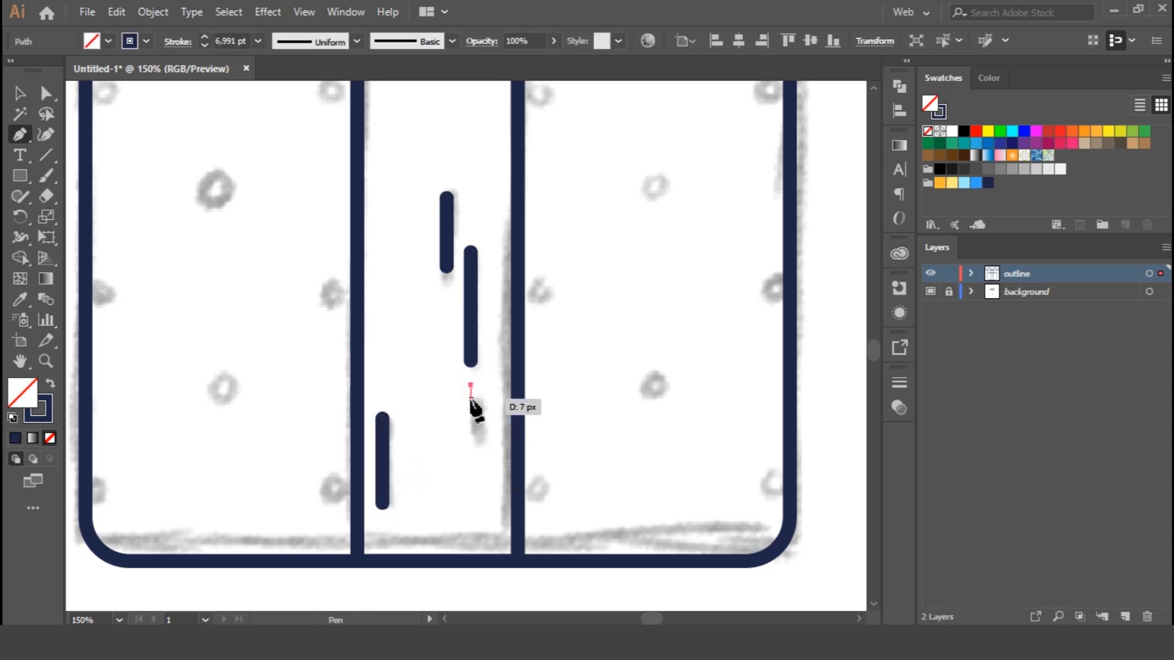
{"action": "left_click", "coordinate": [471, 400]}
{"action": "key", "text": "Escape"}
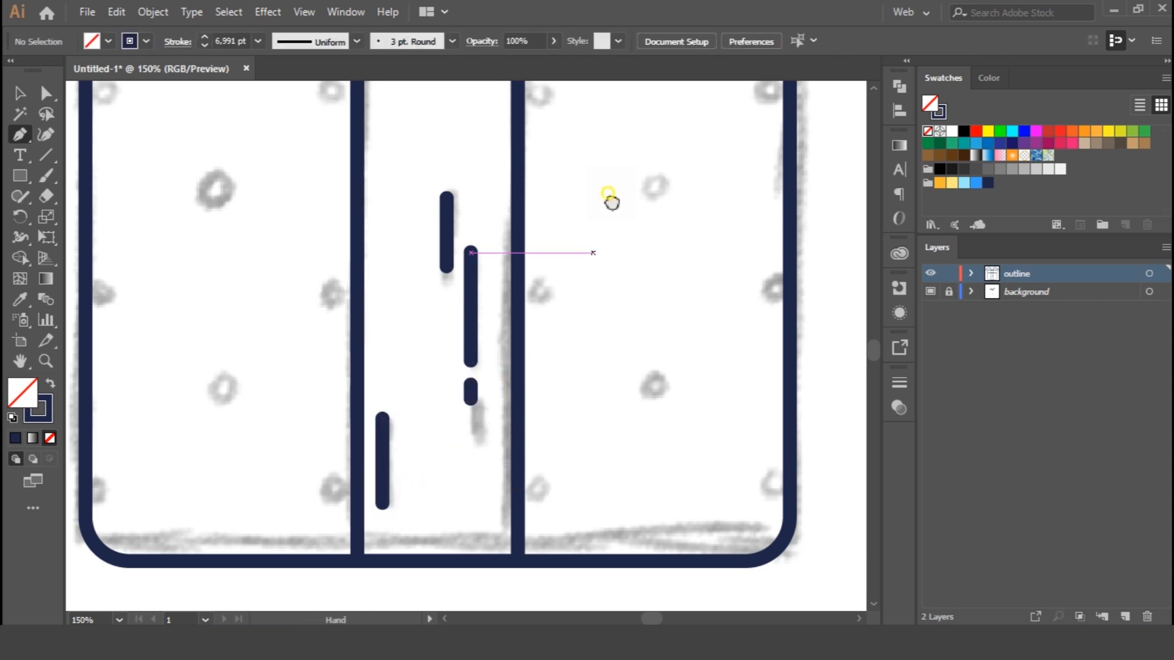
Step: Draw a long and a shorter vertical shine line on the lid's ribbon section
{"action": "left_click_drag", "start_coordinate": [611, 202], "coordinate": [627, 454]}
{"action": "left_click", "coordinate": [544, 205]}
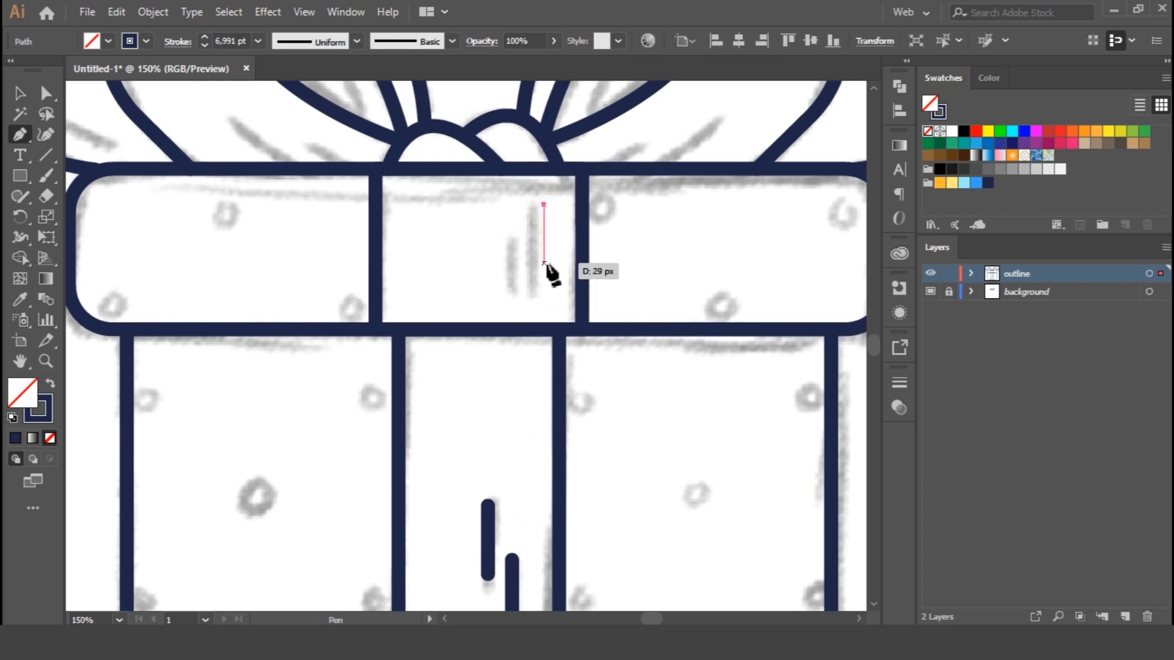
{"action": "left_click", "coordinate": [544, 296]}
{"action": "key", "text": "Escape"}
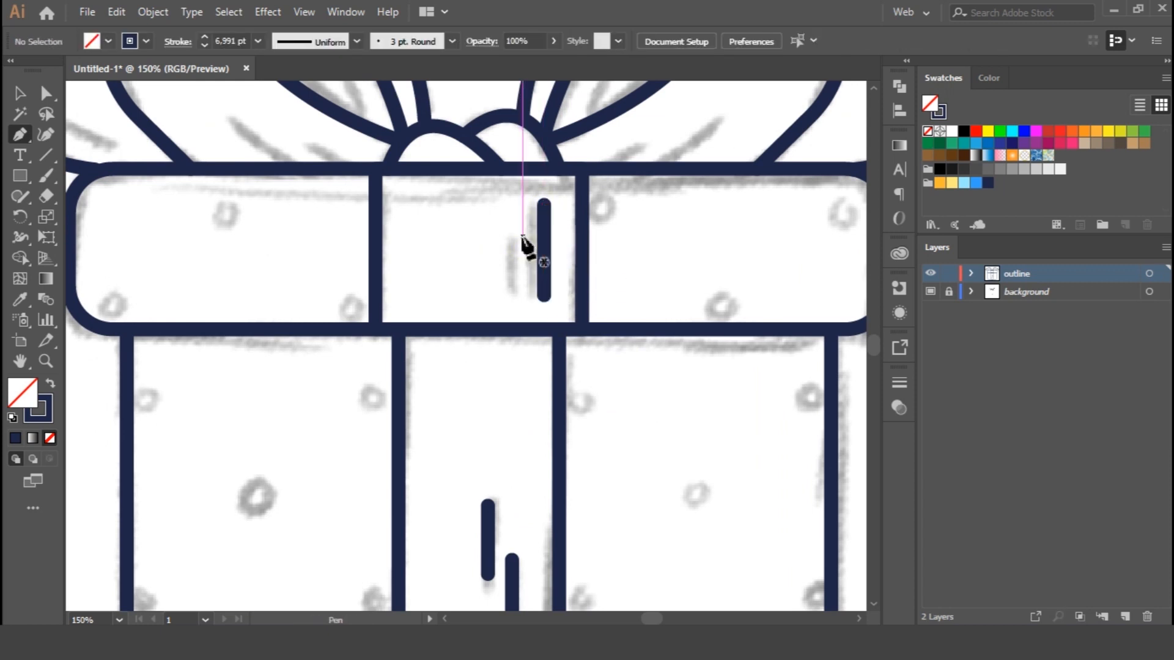
{"action": "left_click", "coordinate": [512, 235]}
{"action": "left_click", "coordinate": [512, 274]}
{"action": "left_click", "coordinate": [607, 259], "text": "ctrl"}
Step: Draw a short straight crease and a longer curved crease at the base of the right bow loop
{"action": "left_click_drag", "start_coordinate": [784, 273], "coordinate": [597, 406]}
{"action": "left_click", "coordinate": [522, 402]}
{"action": "left_click", "coordinate": [571, 377]}
{"action": "left_click", "coordinate": [588, 368], "text": "ctrl"}
{"action": "left_click", "coordinate": [567, 403]}
{"action": "left_click_drag", "start_coordinate": [649, 350], "coordinate": [685, 314]}
{"action": "left_click", "coordinate": [671, 320], "text": "ctrl"}
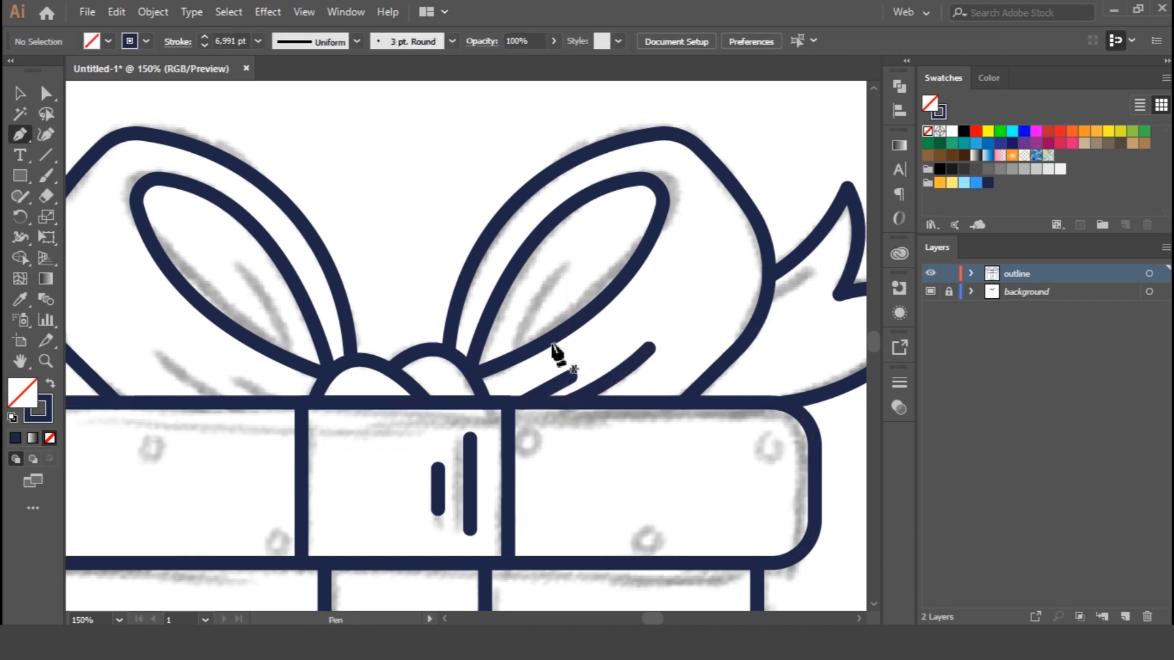
Step: Draw a curved crease line inside the inner opening of the right bow loop and one inside the left
{"action": "left_click", "coordinate": [510, 360]}
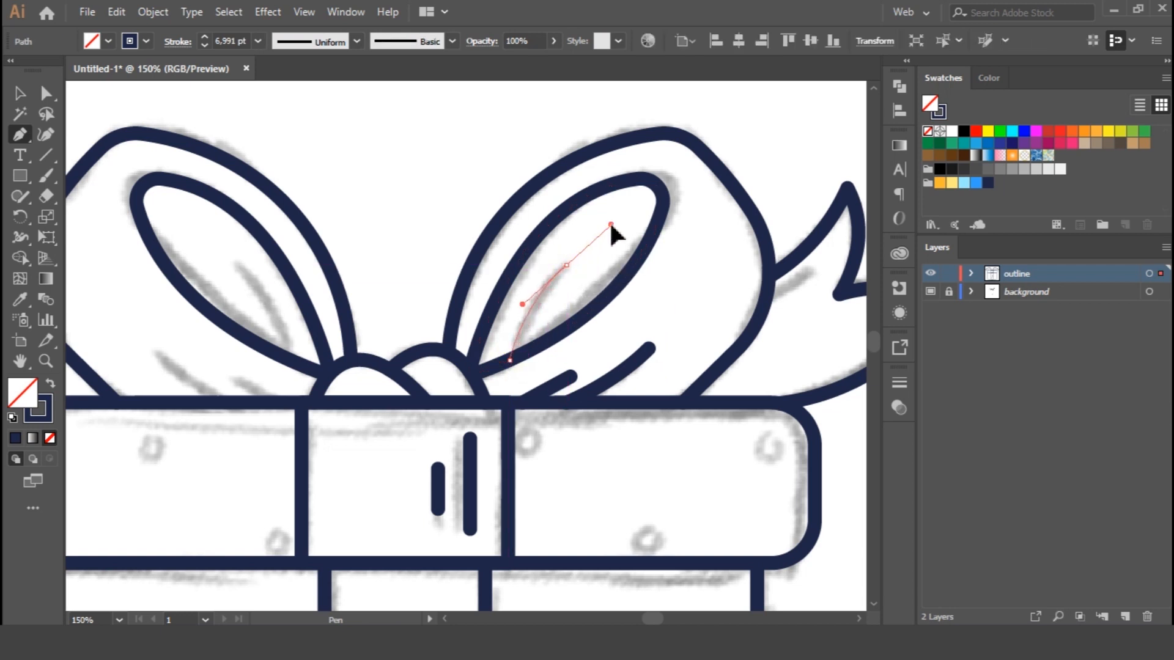
{"action": "left_click_drag", "start_coordinate": [609, 228], "coordinate": [610, 226]}
{"action": "left_click", "coordinate": [613, 246], "text": "ctrl"}
{"action": "left_click_drag", "start_coordinate": [631, 349], "coordinate": [909, 349]}
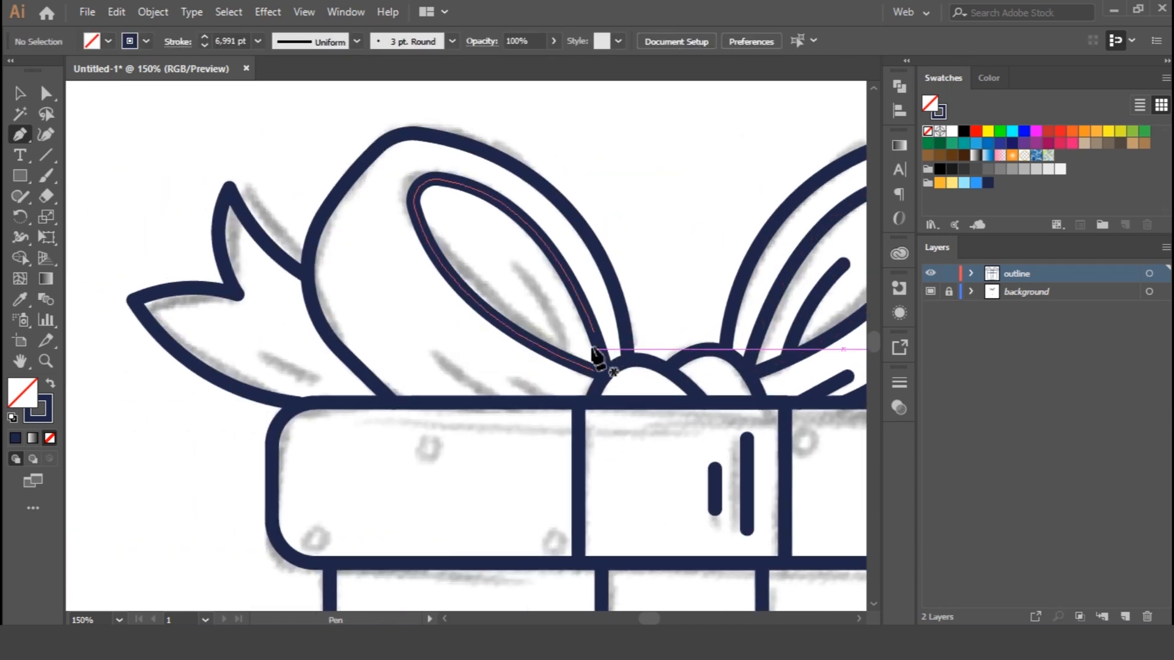
{"action": "left_click_drag", "start_coordinate": [529, 253], "coordinate": [479, 230]}
{"action": "key", "text": "ctrl+z"}
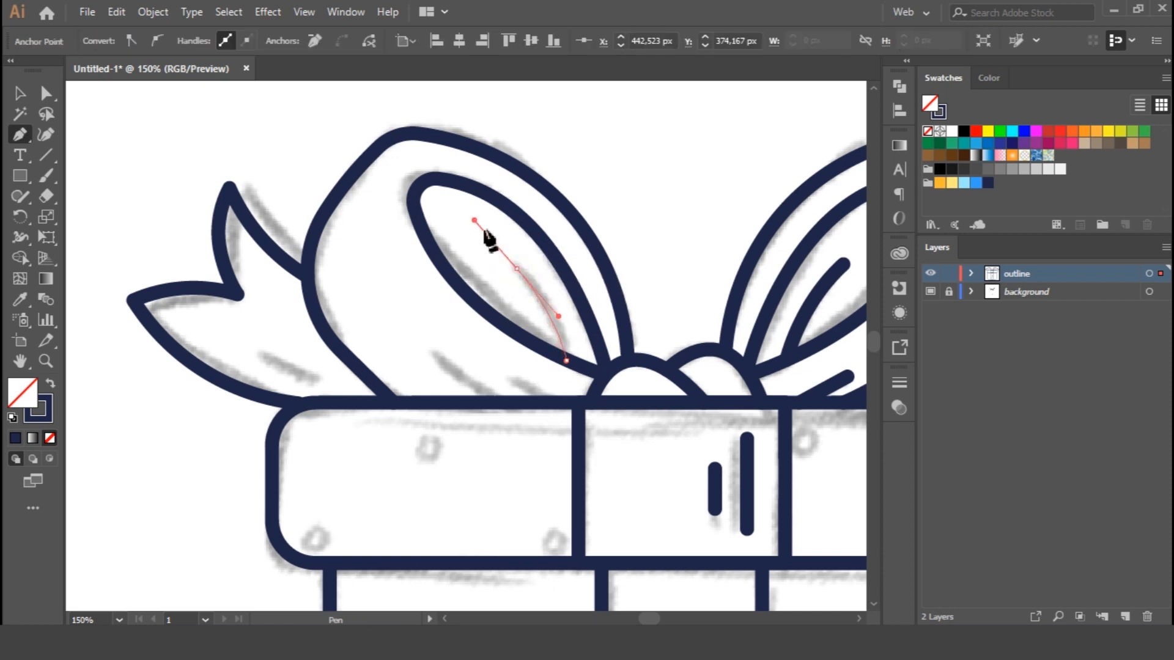
{"action": "left_click", "coordinate": [512, 281], "text": "ctrl"}
Step: Draw a short and a curved crease at the base of the left bow loop, plus one on the left ribbon tail
{"action": "left_click", "coordinate": [552, 404]}
{"action": "left_click", "coordinate": [510, 381]}
{"action": "left_click", "coordinate": [580, 386], "text": "ctrl"}
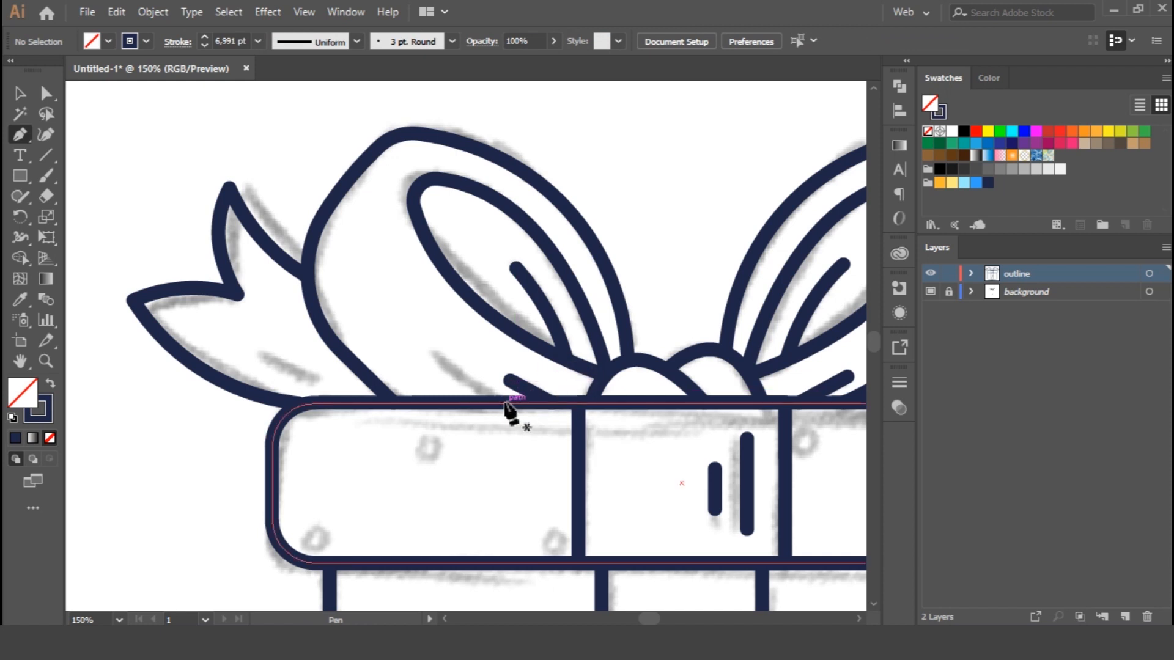
{"action": "left_click", "coordinate": [510, 404]}
{"action": "left_click_drag", "start_coordinate": [428, 356], "coordinate": [389, 322]}
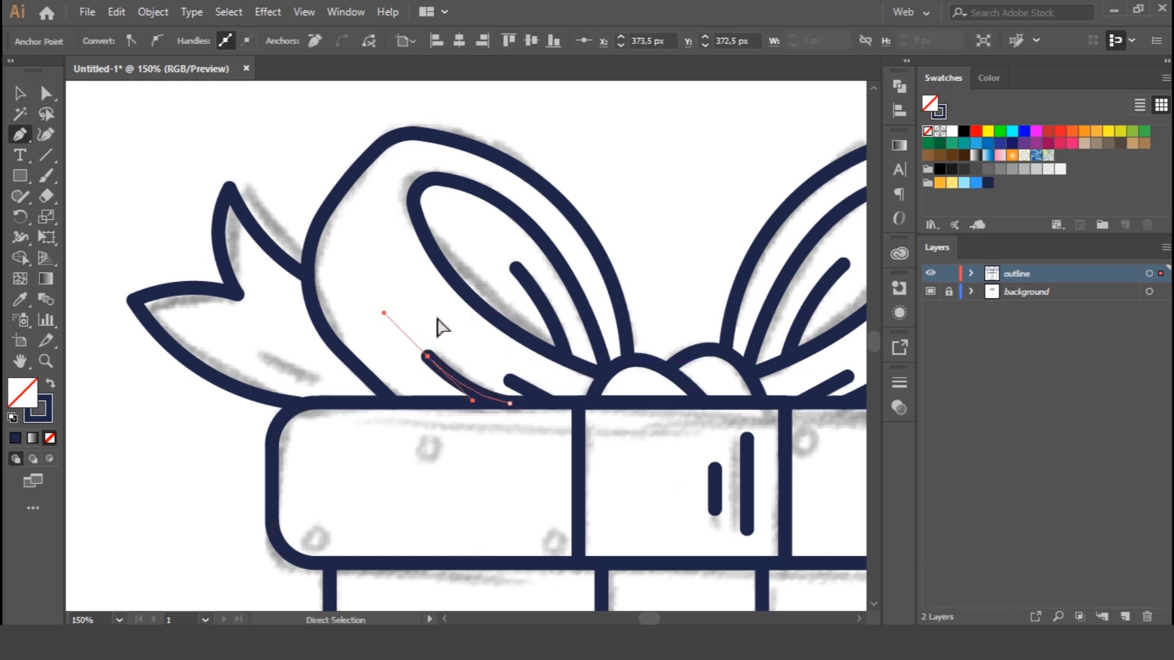
{"action": "left_click", "coordinate": [493, 359], "text": "ctrl"}
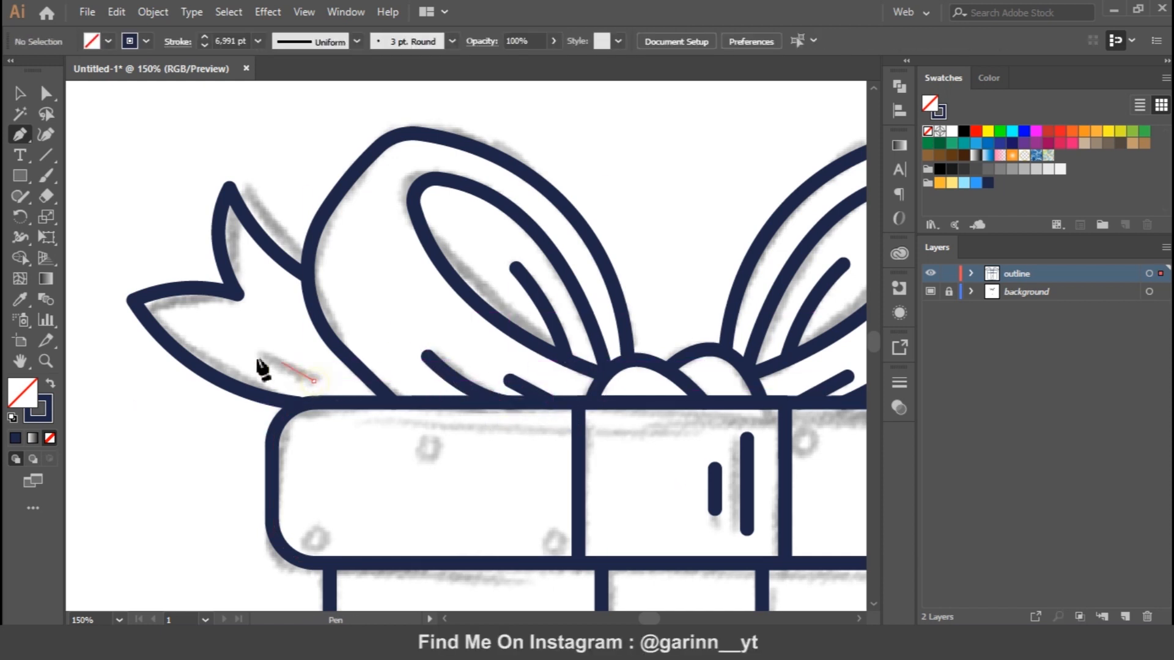
{"action": "left_click_drag", "start_coordinate": [240, 366], "coordinate": [229, 346]}
{"action": "left_click", "coordinate": [666, 332], "text": "ctrl"}
Step: Draw a short curved crease on the right ribbon tail, starting at the edge of the bow loop
{"action": "scroll", "coordinate": [764, 498], "scroll_direction": "down", "scroll_amount": 5}
{"action": "scroll", "coordinate": [763, 497], "scroll_direction": "right", "scroll_amount": 4}
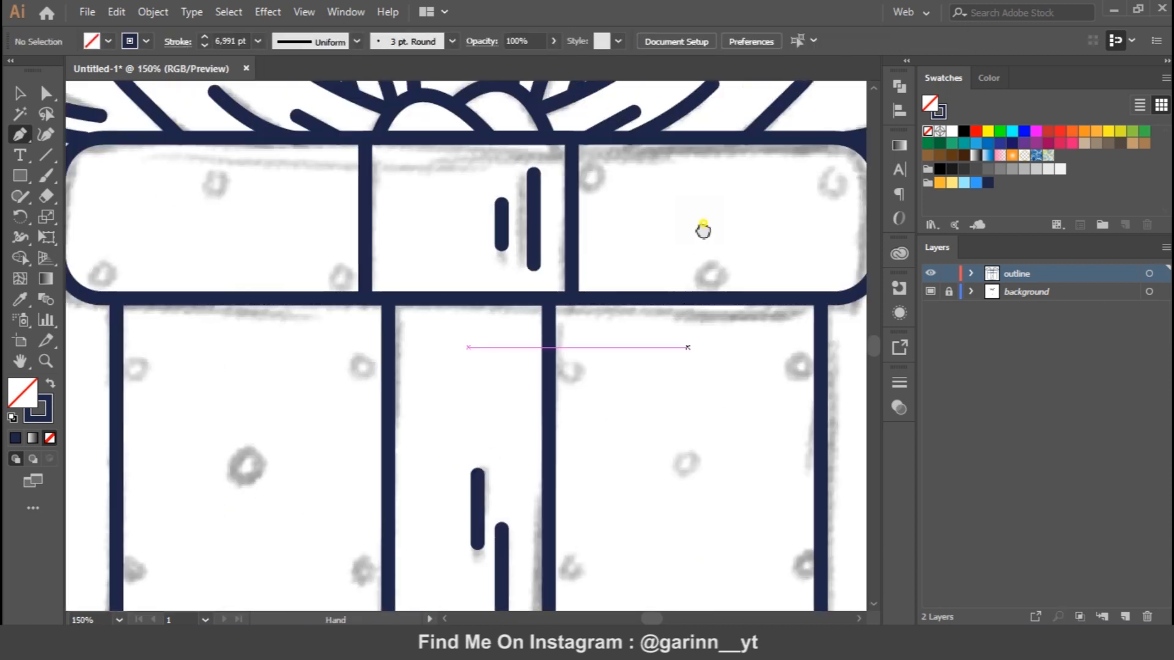
{"action": "scroll", "coordinate": [491, 543], "scroll_direction": "up", "scroll_amount": 5}
{"action": "scroll", "coordinate": [637, 393], "scroll_direction": "right", "scroll_amount": 1}
{"action": "left_click", "coordinate": [619, 361]}
{"action": "left_click", "coordinate": [643, 353]}
{"action": "left_click_drag", "start_coordinate": [660, 336], "coordinate": [672, 320]}
{"action": "left_click", "coordinate": [693, 398], "text": "ctrl"}
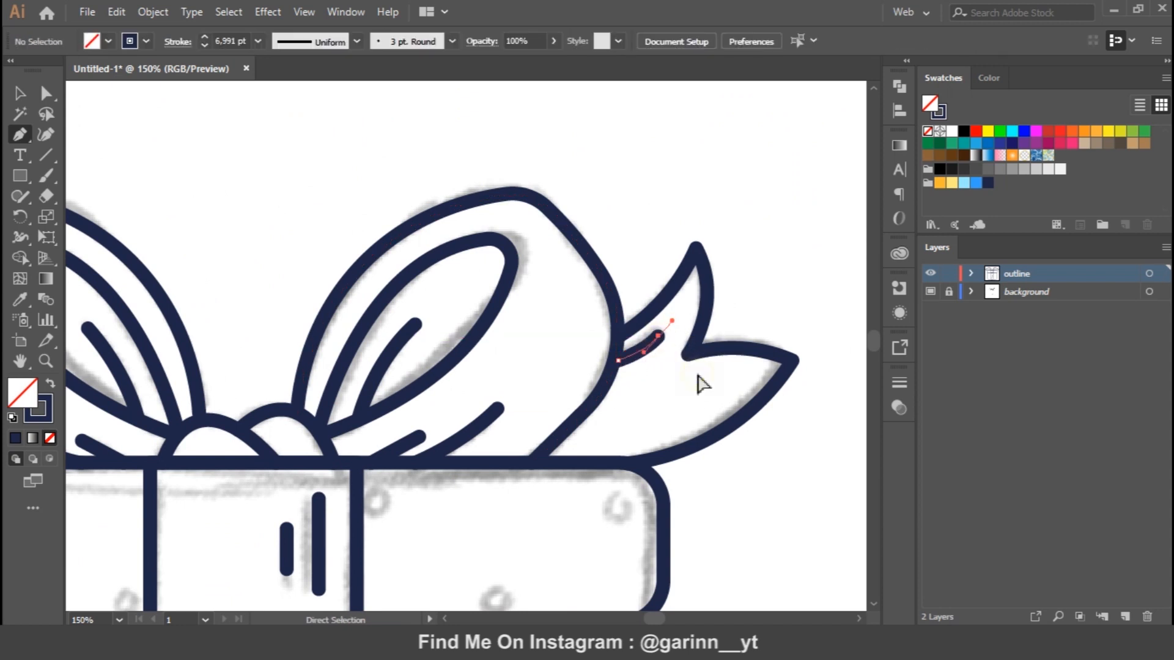
Step: Set the stroke of all crease lines on both bow loops and ribbon tails to 4 pt
{"action": "key", "text": "v"}
{"action": "left_click", "coordinate": [645, 353]}
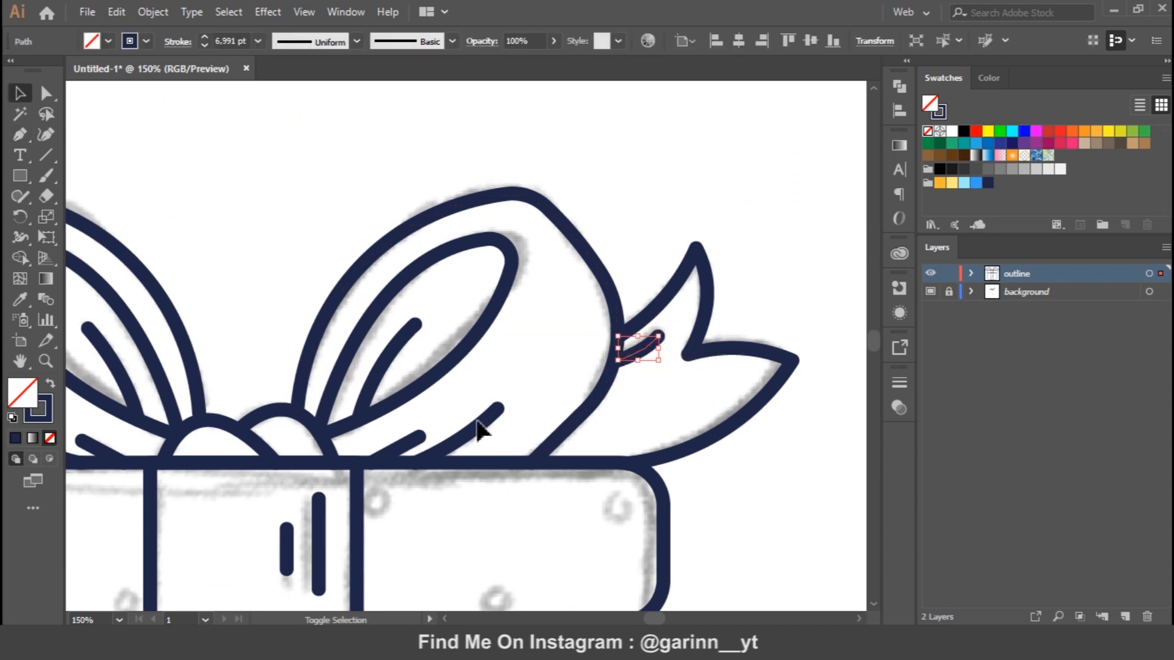
{"action": "left_click_drag", "start_coordinate": [439, 422], "coordinate": [502, 444]}
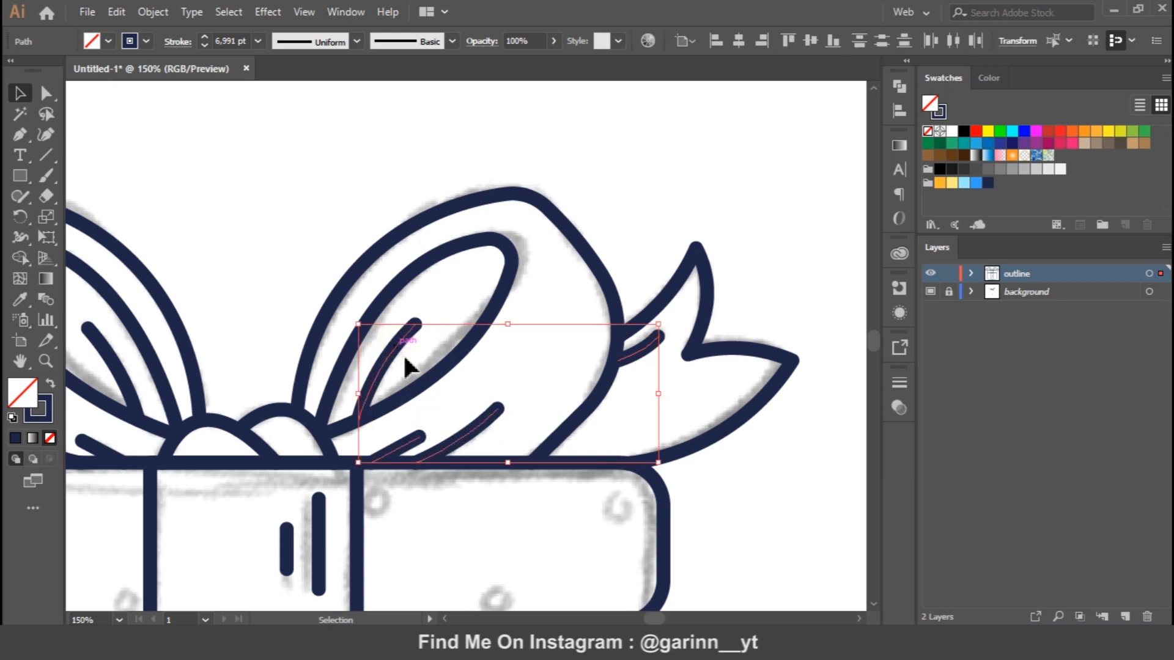
{"action": "left_click_drag", "start_coordinate": [403, 355], "coordinate": [603, 328]}
{"action": "left_click", "coordinate": [326, 345], "text": "shift"}
{"action": "left_click", "coordinate": [316, 429], "text": "shift"}
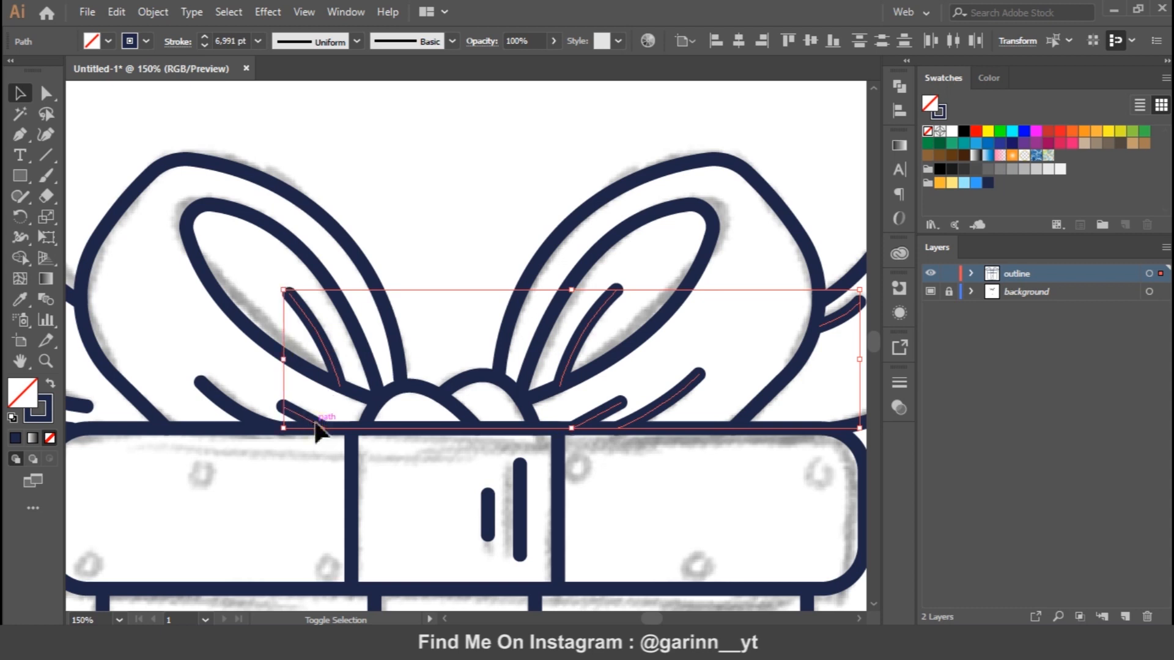
{"action": "left_click", "coordinate": [264, 428], "text": "shift"}
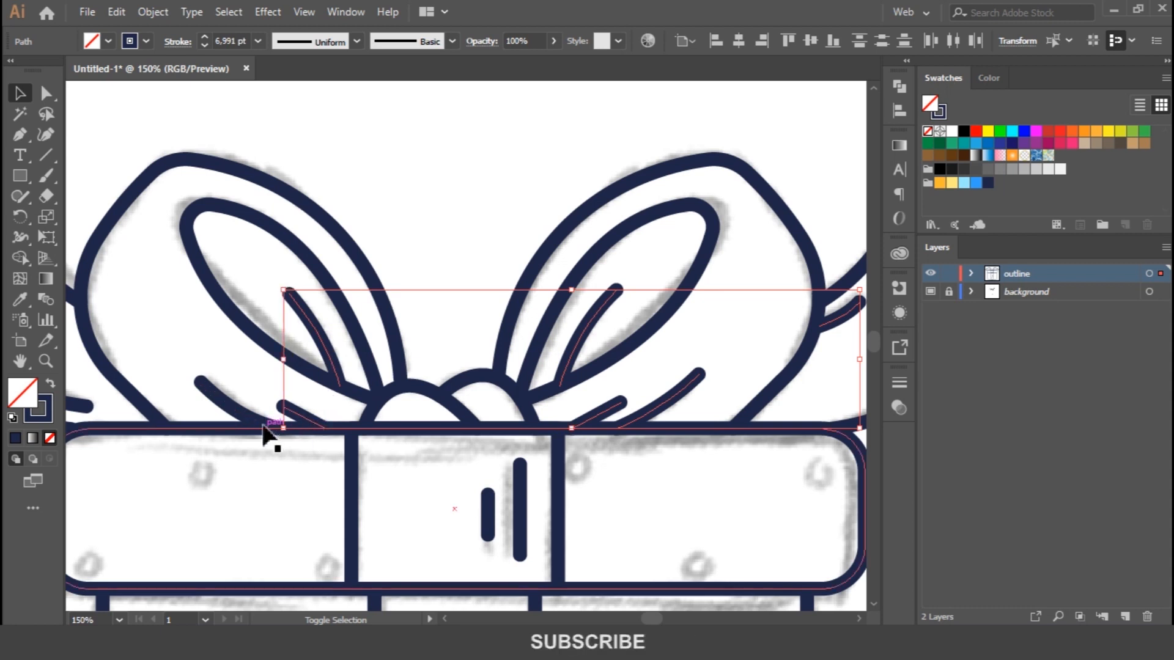
{"action": "left_click", "coordinate": [255, 414], "text": "shift"}
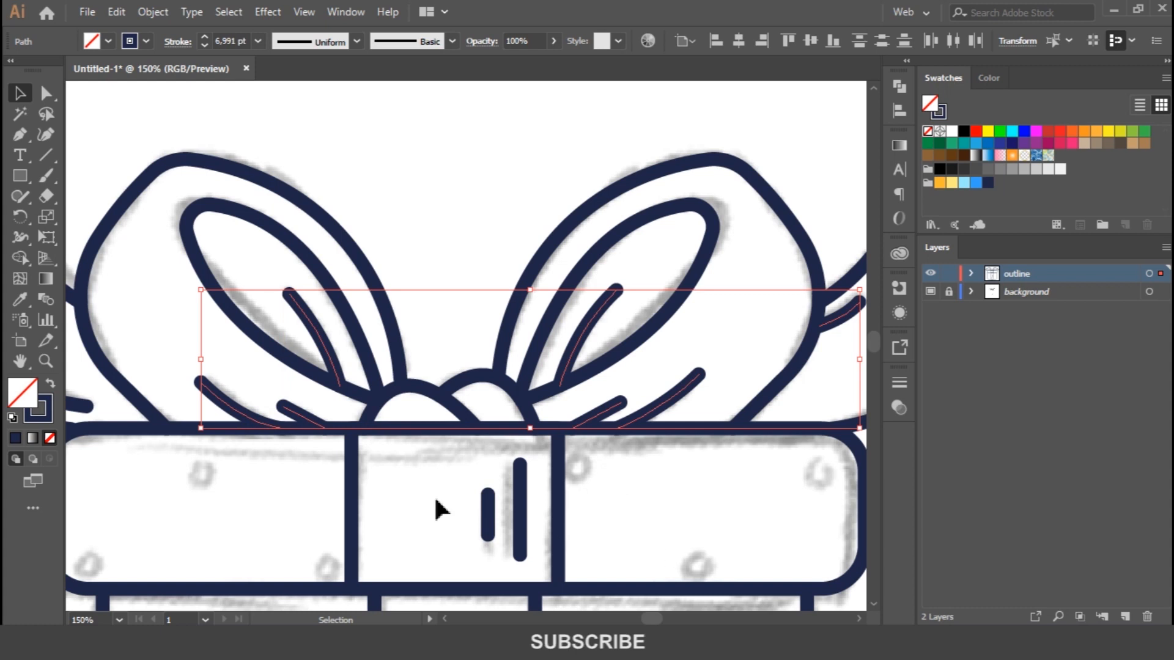
{"action": "scroll", "coordinate": [359, 483], "scroll_direction": "left", "scroll_amount": 3}
{"action": "left_click", "coordinate": [235, 405], "text": "shift"}
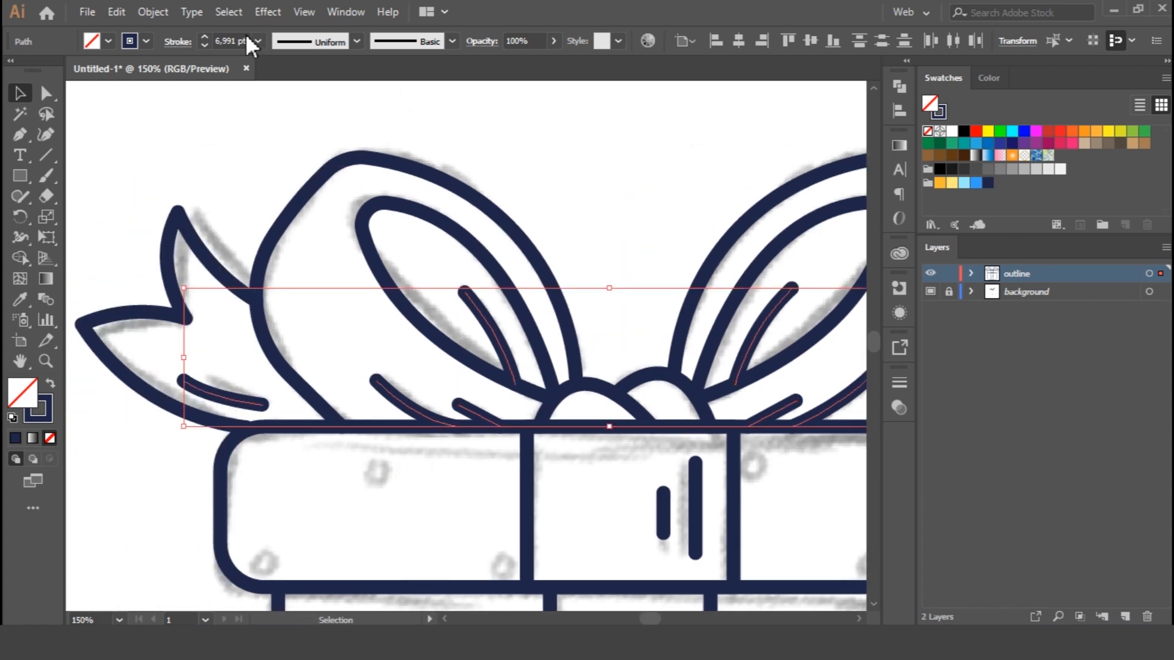
{"action": "left_click", "coordinate": [205, 44]}
{"action": "left_click", "coordinate": [205, 45]}
{"action": "left_click", "coordinate": [205, 44]}
{"action": "left_click", "coordinate": [552, 108]}
Step: Set the stroke of all shine lines on the lid band and the box's vertical ribbon to 4 pt
{"action": "key", "text": "ctrl+minus"}
{"action": "key", "text": "ctrl+minus"}
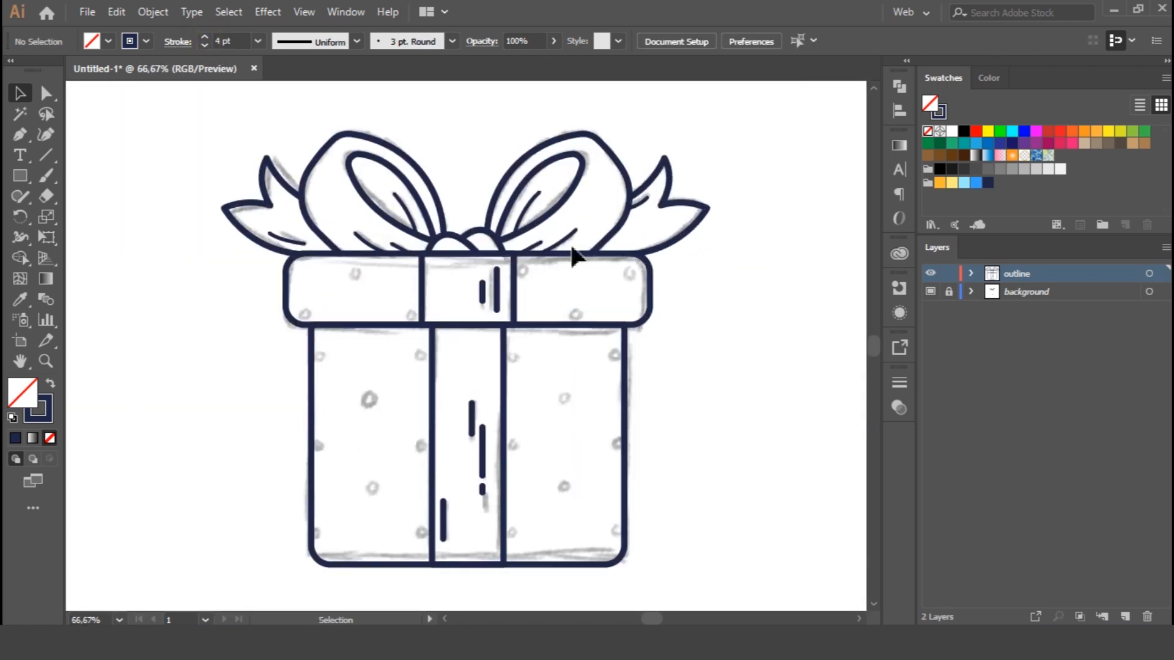
{"action": "left_click_drag", "start_coordinate": [503, 290], "coordinate": [505, 292]}
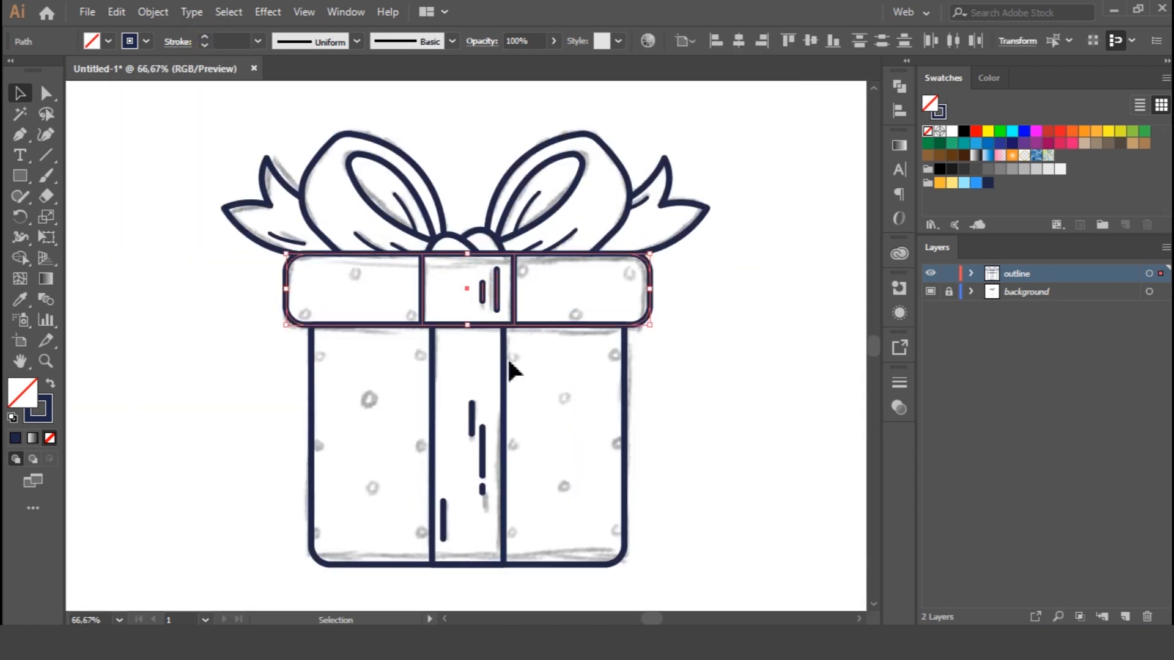
{"action": "left_click", "coordinate": [494, 304]}
{"action": "left_click", "coordinate": [507, 316]}
{"action": "left_click", "coordinate": [487, 294]}
{"action": "left_click", "coordinate": [497, 293], "text": "shift"}
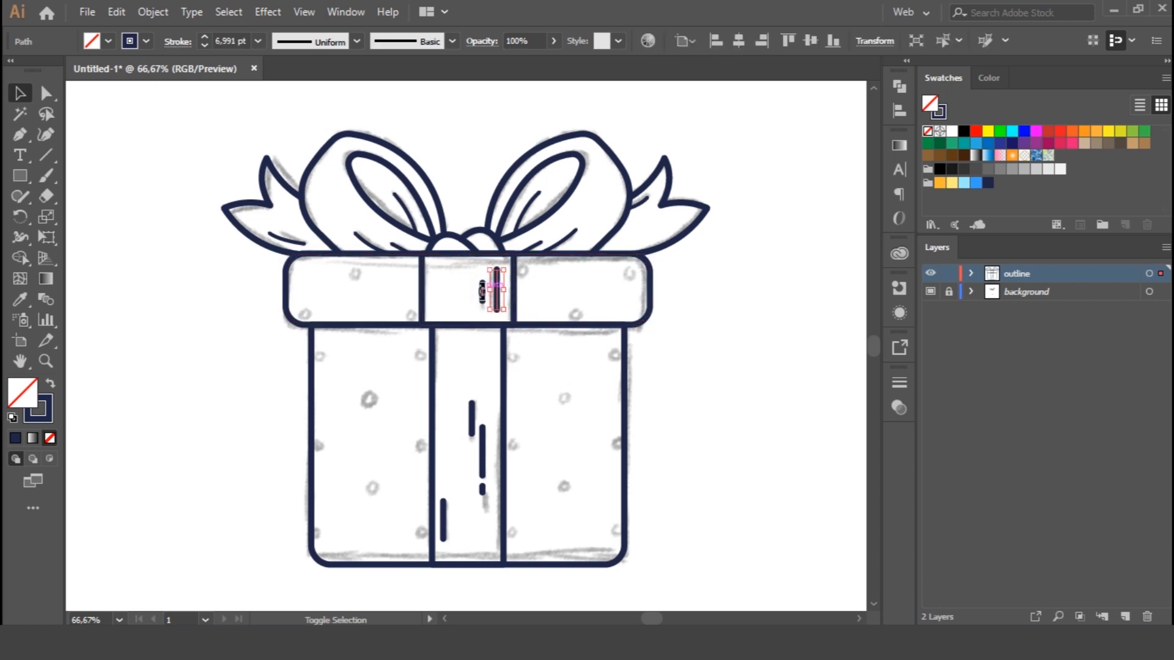
{"action": "scroll", "coordinate": [567, 324], "scroll_direction": "up", "scroll_amount": 1}
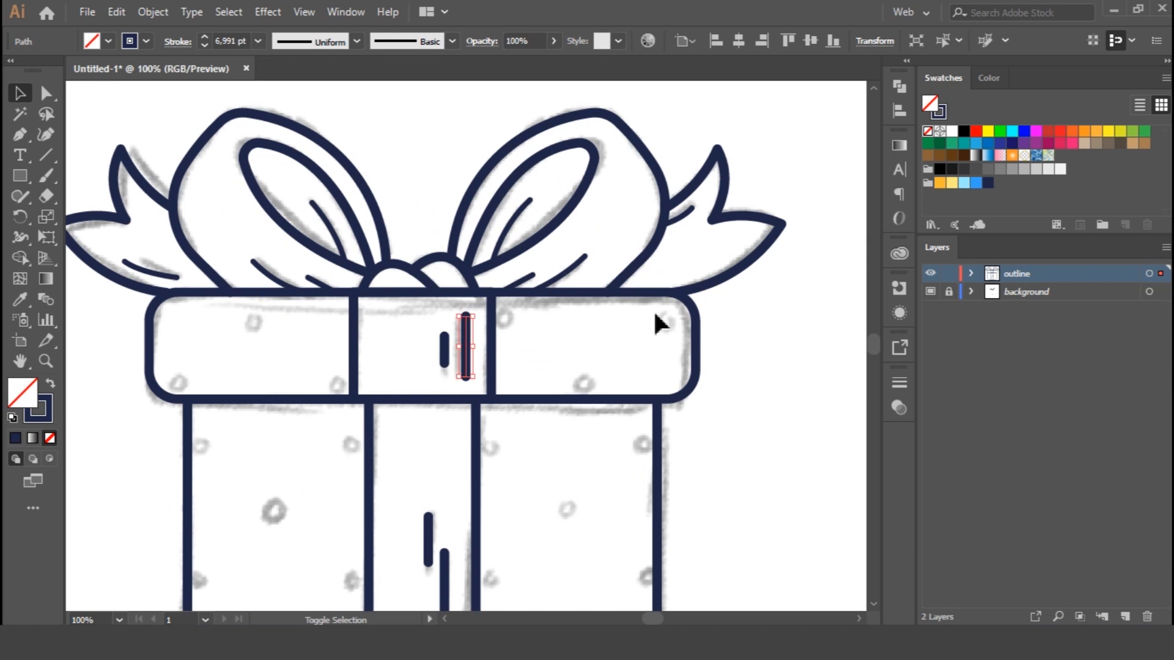
{"action": "left_click", "coordinate": [445, 352], "text": "shift"}
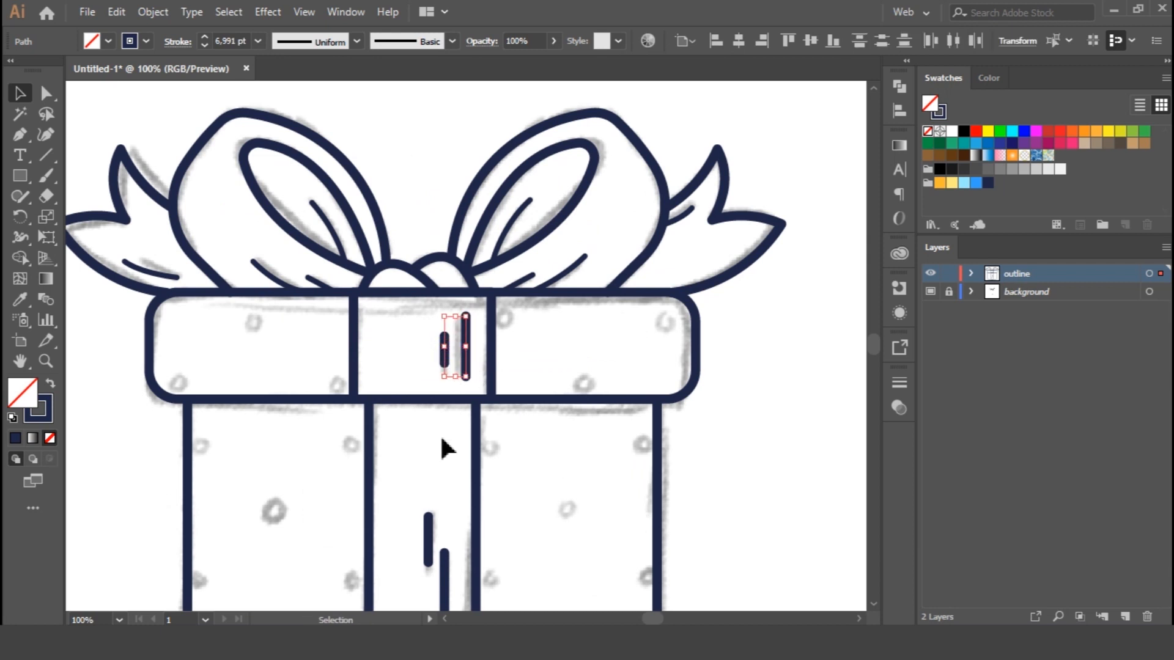
{"action": "left_click", "coordinate": [430, 538], "text": "shift"}
{"action": "left_click_drag", "start_coordinate": [534, 498], "coordinate": [621, 328]}
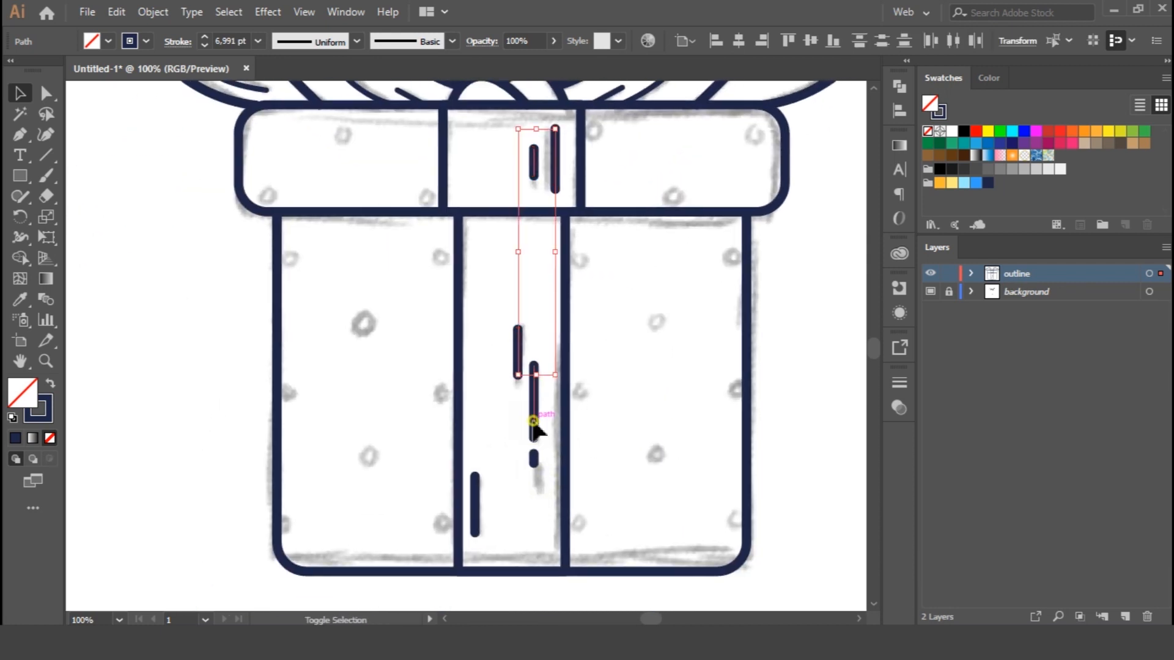
{"action": "left_click", "coordinate": [536, 459], "text": "shift"}
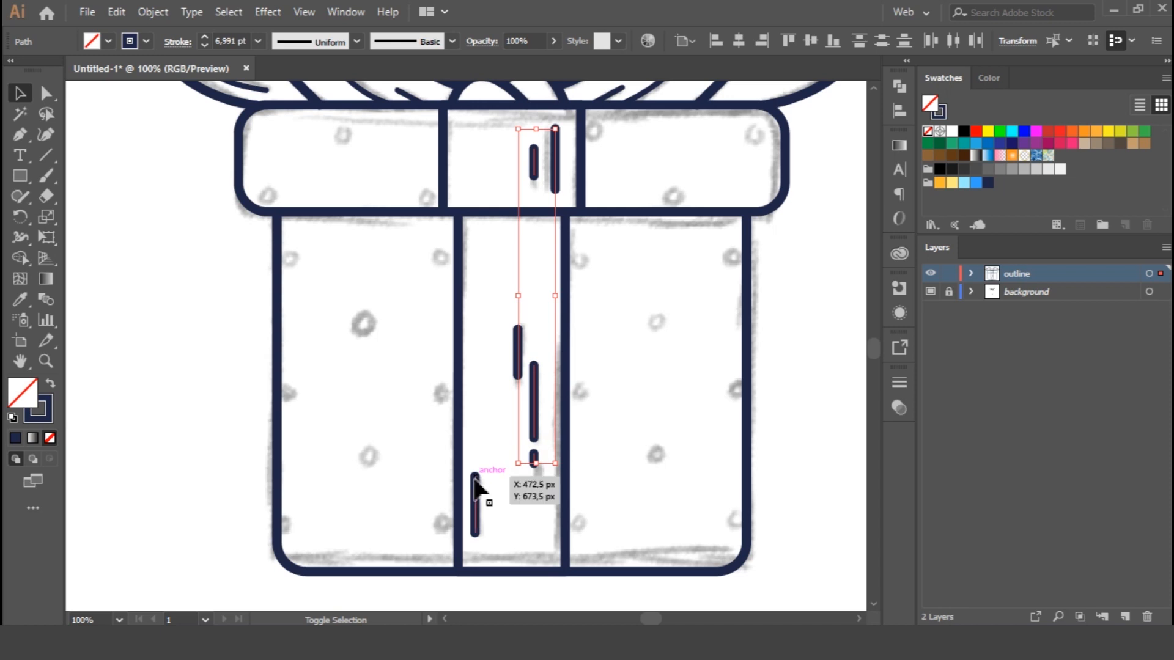
{"action": "left_click", "coordinate": [476, 514], "text": "shift"}
{"action": "left_click", "coordinate": [203, 45]}
{"action": "left_click", "coordinate": [203, 46]}
{"action": "left_click", "coordinate": [202, 45]}
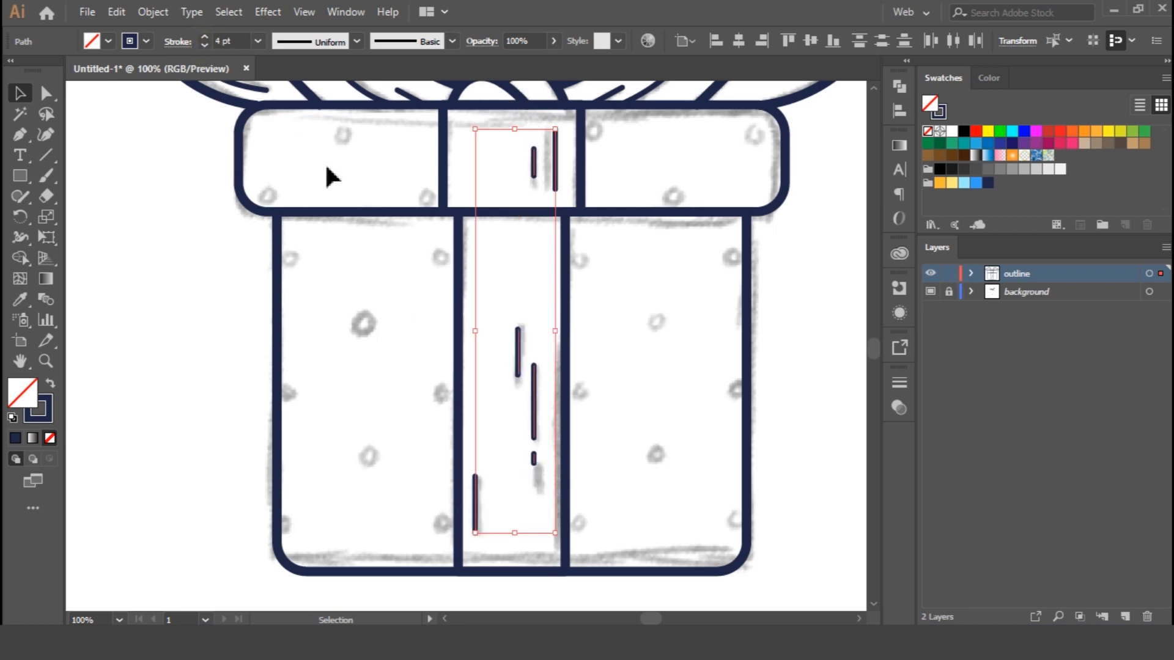
{"action": "left_click", "coordinate": [642, 320]}
Step: Hide the background layer that holds the sketch
{"action": "key", "text": "ctrl+minus"}
{"action": "key", "text": "ctrl+minus"}
{"action": "key", "text": "ctrl+minus"}
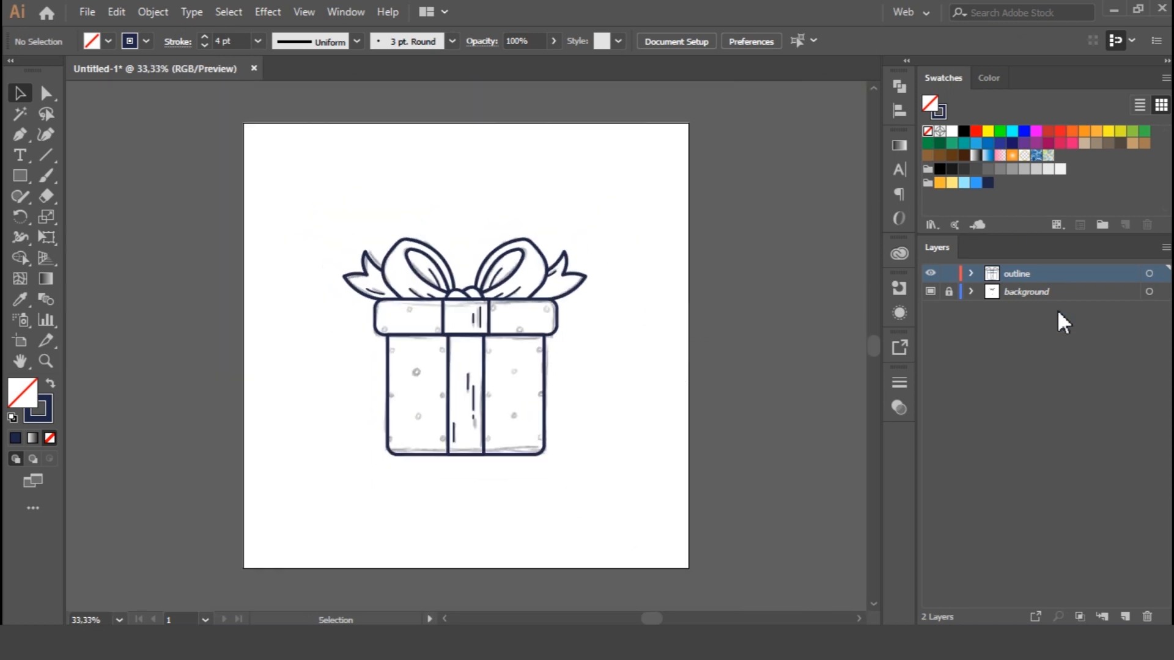
{"action": "left_click", "coordinate": [930, 292]}
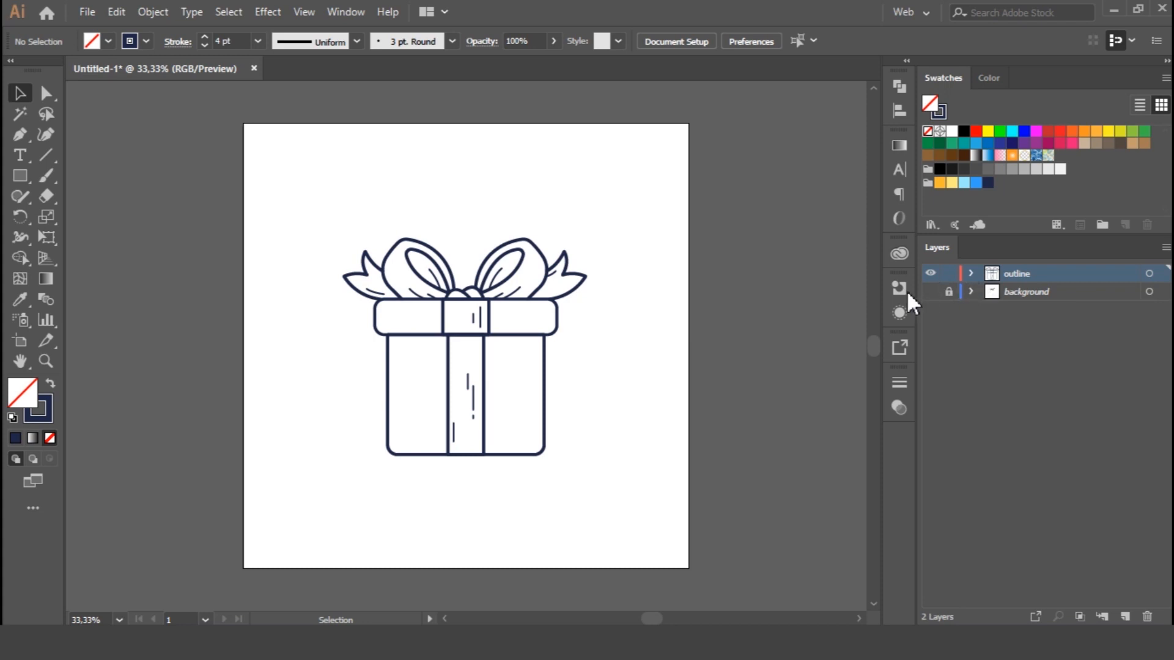
Step: Create a new layer between the outline and background layers and name it "color"
{"action": "left_click", "coordinate": [1046, 295]}
{"action": "left_click", "coordinate": [1126, 617]}
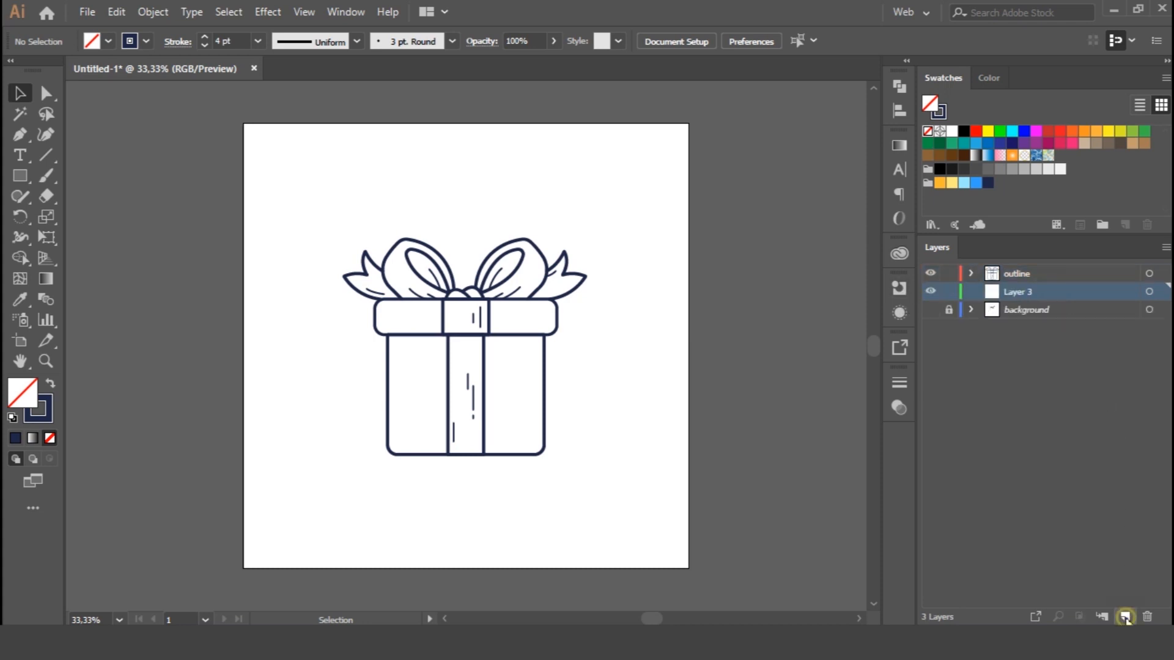
{"action": "double_click", "coordinate": [1016, 292]}
{"action": "type", "text": "color"}
{"action": "key", "text": "Return"}
Step: Duplicate the lid, box body and ribbon band rectangles from the outline layer into the color layer, and lock the outline layer
{"action": "scroll", "coordinate": [668, 364], "scroll_direction": "up", "scroll_amount": 1}
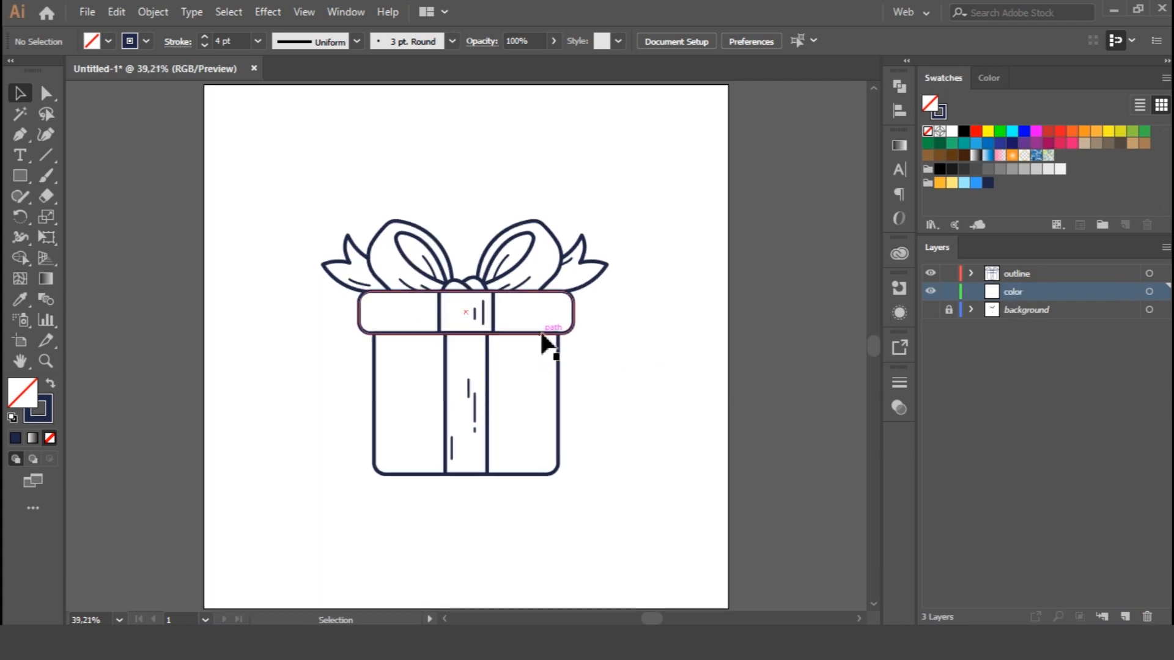
{"action": "left_click", "coordinate": [559, 315]}
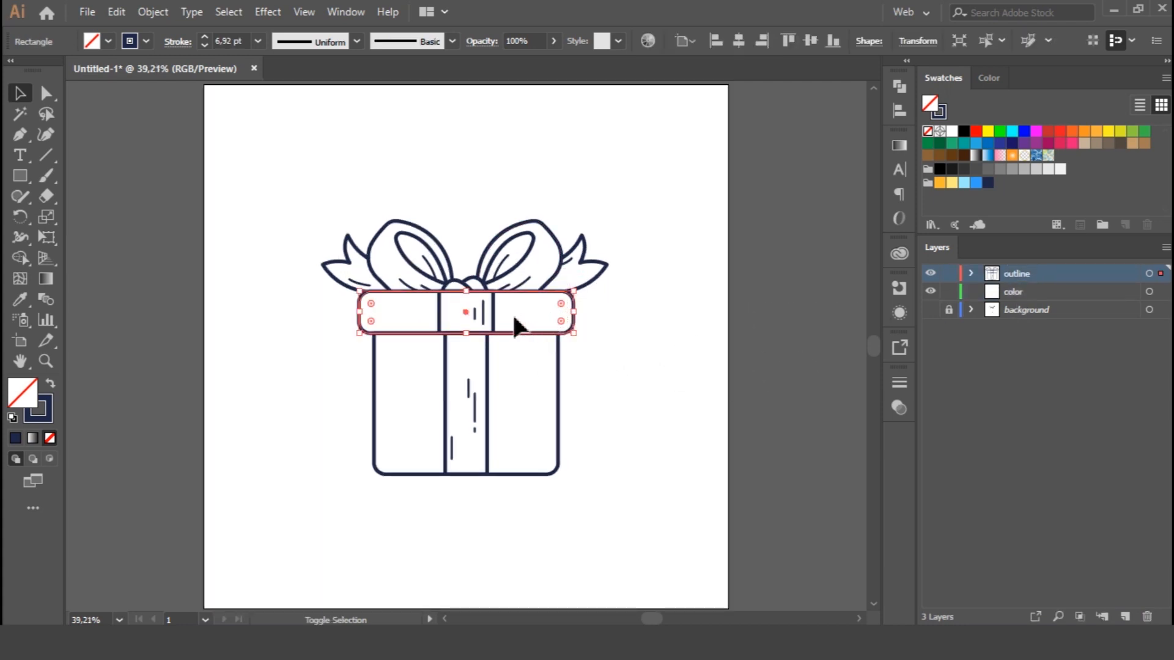
{"action": "left_click", "coordinate": [494, 323], "text": "shift"}
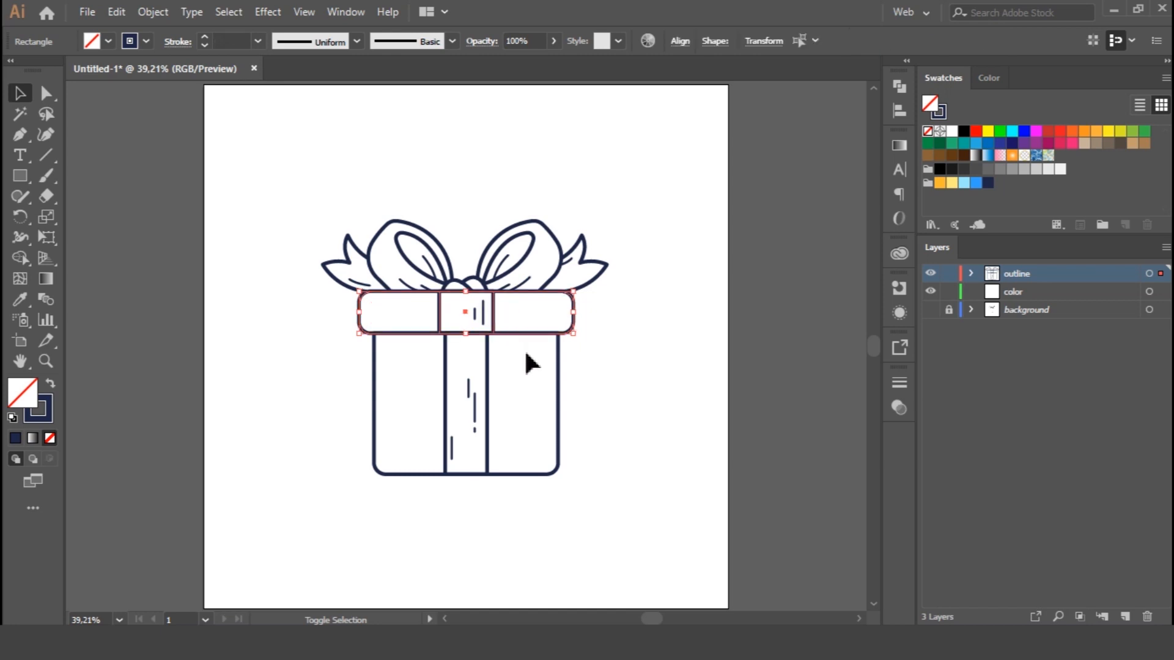
{"action": "left_click", "coordinate": [557, 387], "text": "shift"}
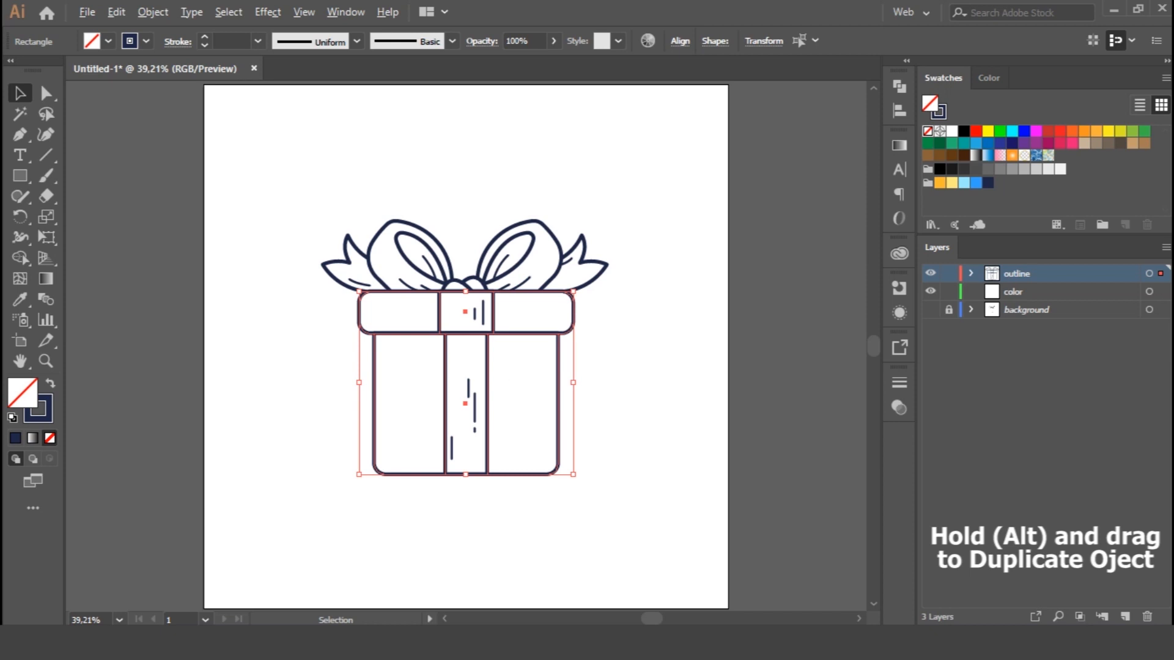
{"action": "left_click_drag", "start_coordinate": [1160, 296], "coordinate": [1161, 293]}
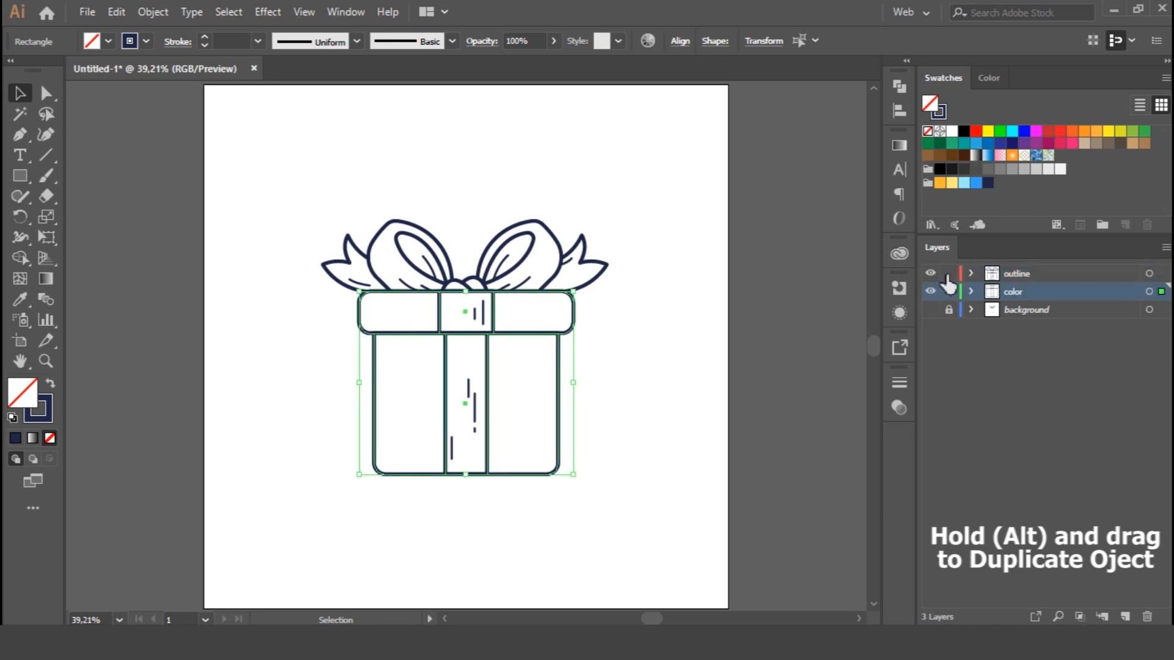
{"action": "left_click", "coordinate": [671, 379]}
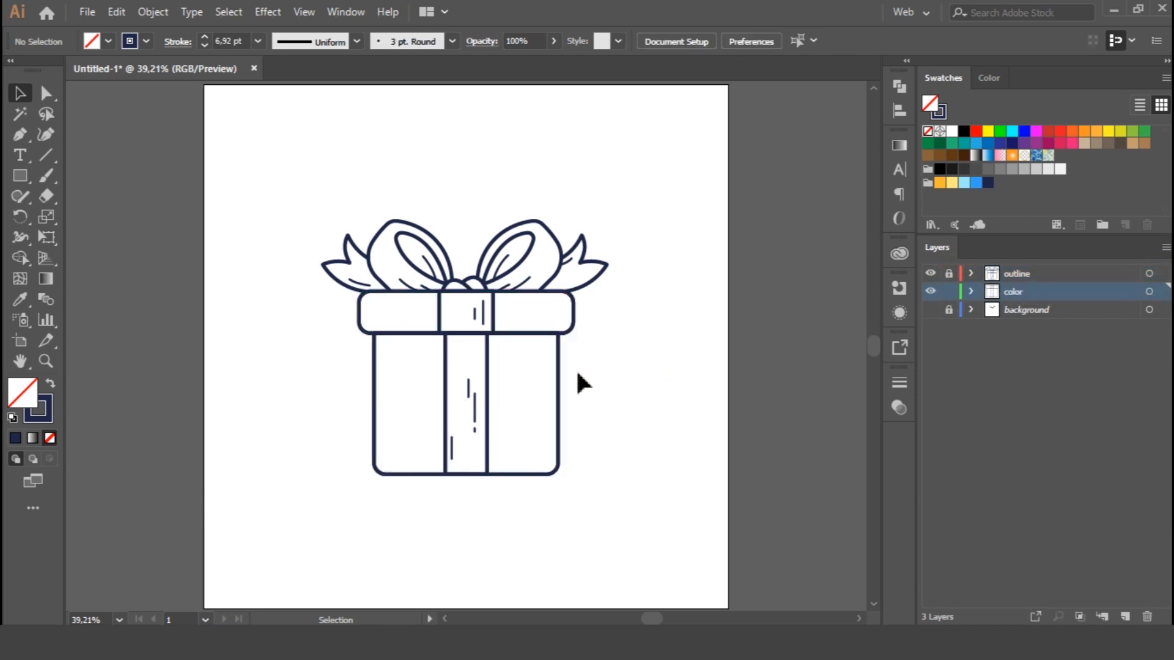
Step: Swap fill and stroke on the duplicated lid, box and band shapes to make them solid dark blue without a stroke
{"action": "left_click", "coordinate": [576, 334]}
{"action": "left_click_drag", "start_coordinate": [316, 309], "coordinate": [618, 450]}
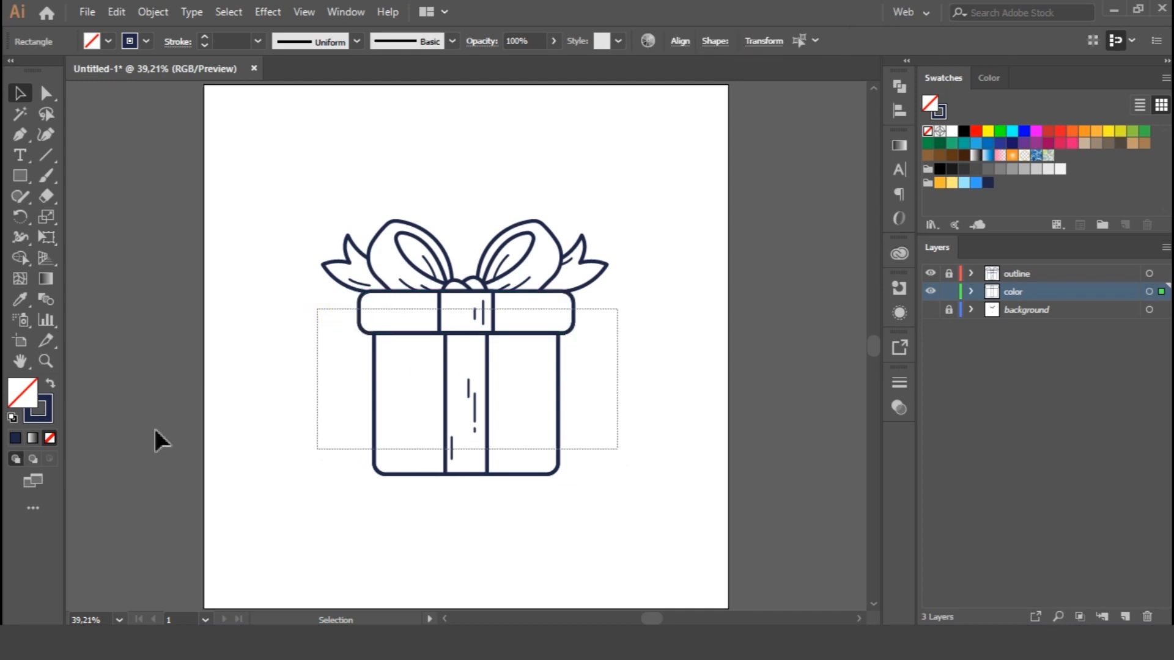
{"action": "left_click", "coordinate": [50, 383]}
{"action": "left_click", "coordinate": [630, 376]}
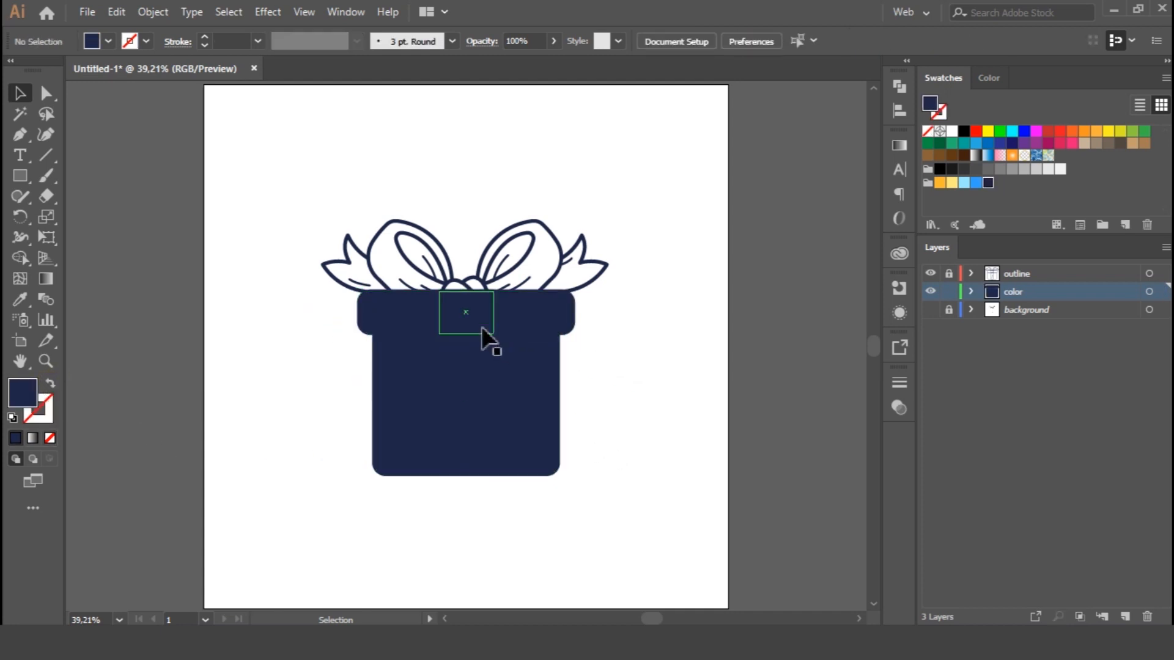
Step: Fill the ribbon bands on the lid and the box body with the bright blue swatch
{"action": "left_click", "coordinate": [473, 318]}
{"action": "left_click", "coordinate": [477, 382], "text": "shift"}
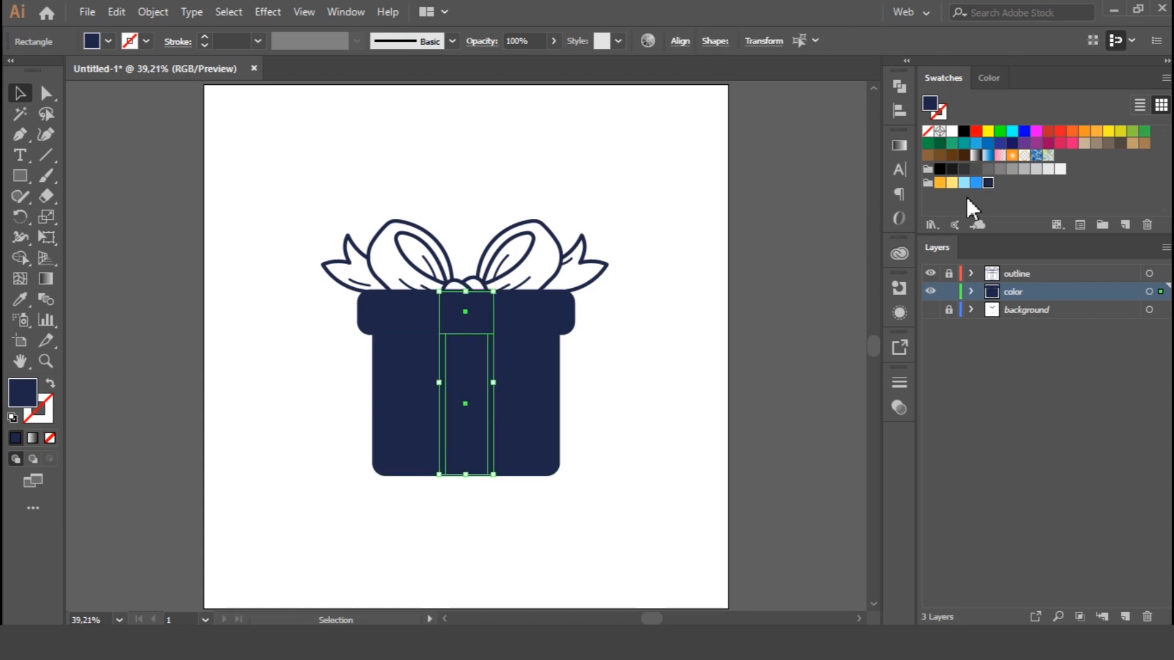
{"action": "left_click", "coordinate": [976, 182]}
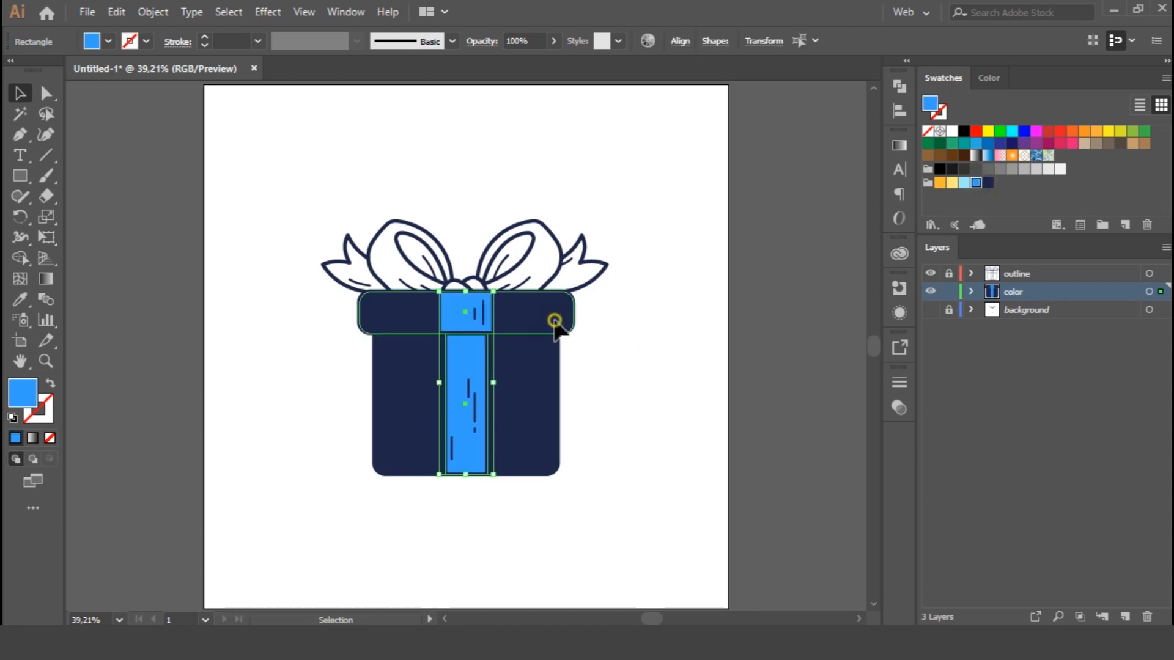
Step: Fill the lid and the box body with the orange swatch
{"action": "left_click", "coordinate": [555, 321]}
{"action": "left_click", "coordinate": [545, 389], "text": "shift"}
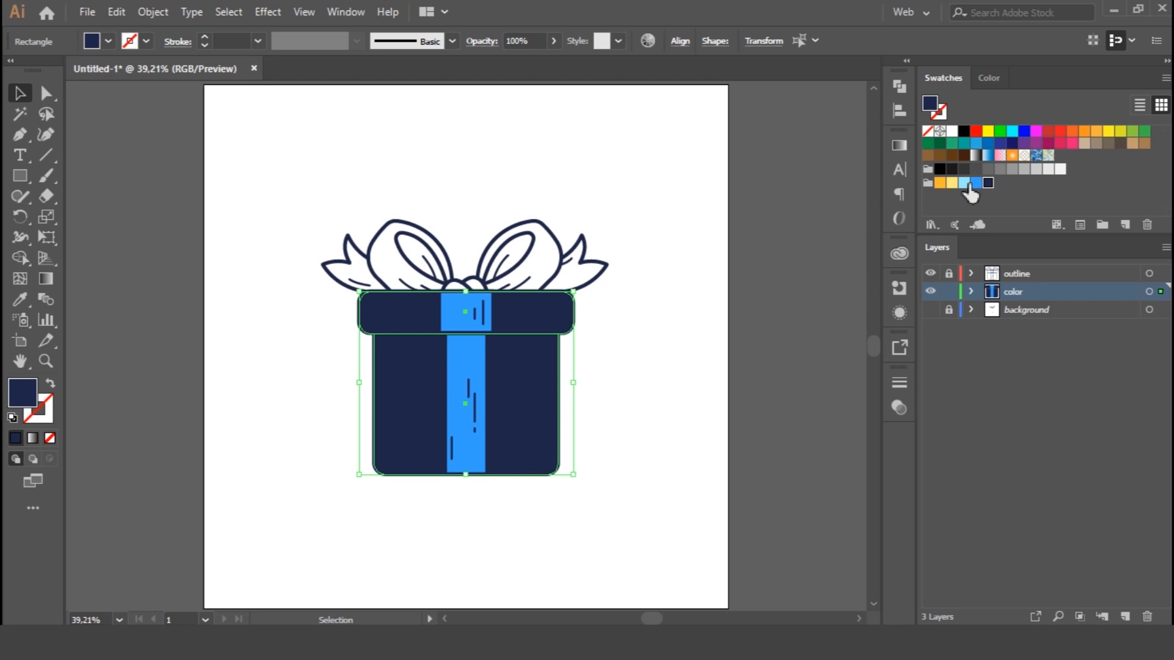
{"action": "left_click", "coordinate": [938, 183]}
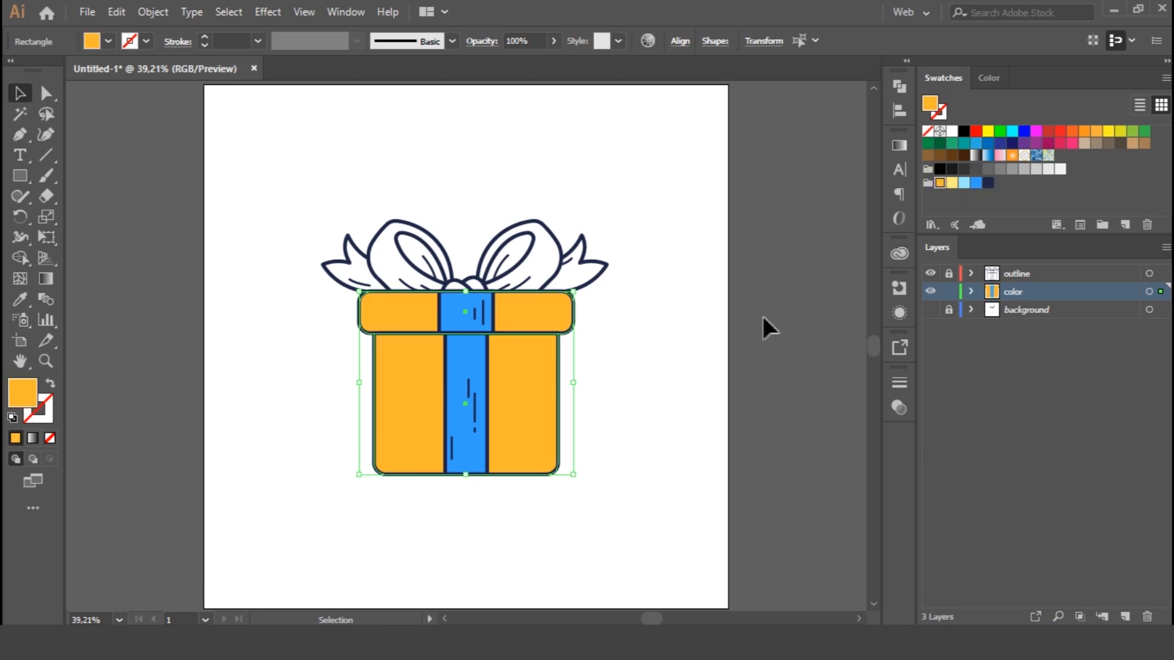
{"action": "left_click", "coordinate": [680, 367]}
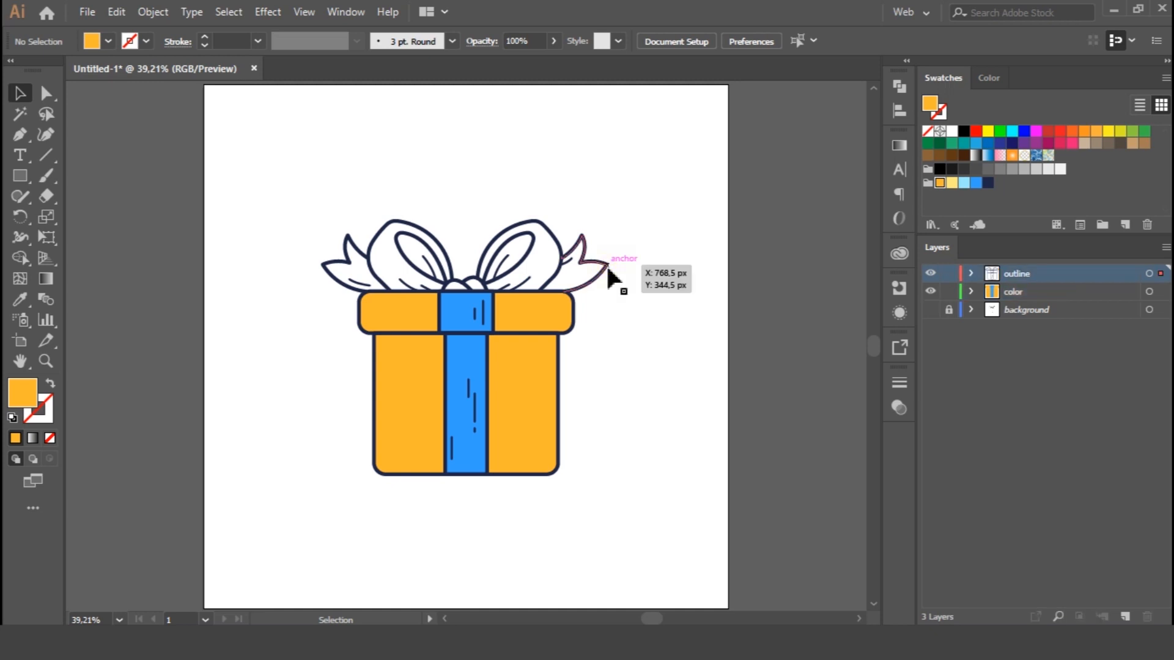
Step: Duplicate the outlines of the bow loops, knot and ribbon tails into the color layer, and lock the outline layer
{"action": "left_click", "coordinate": [572, 256]}
{"action": "left_click", "coordinate": [544, 230], "text": "shift"}
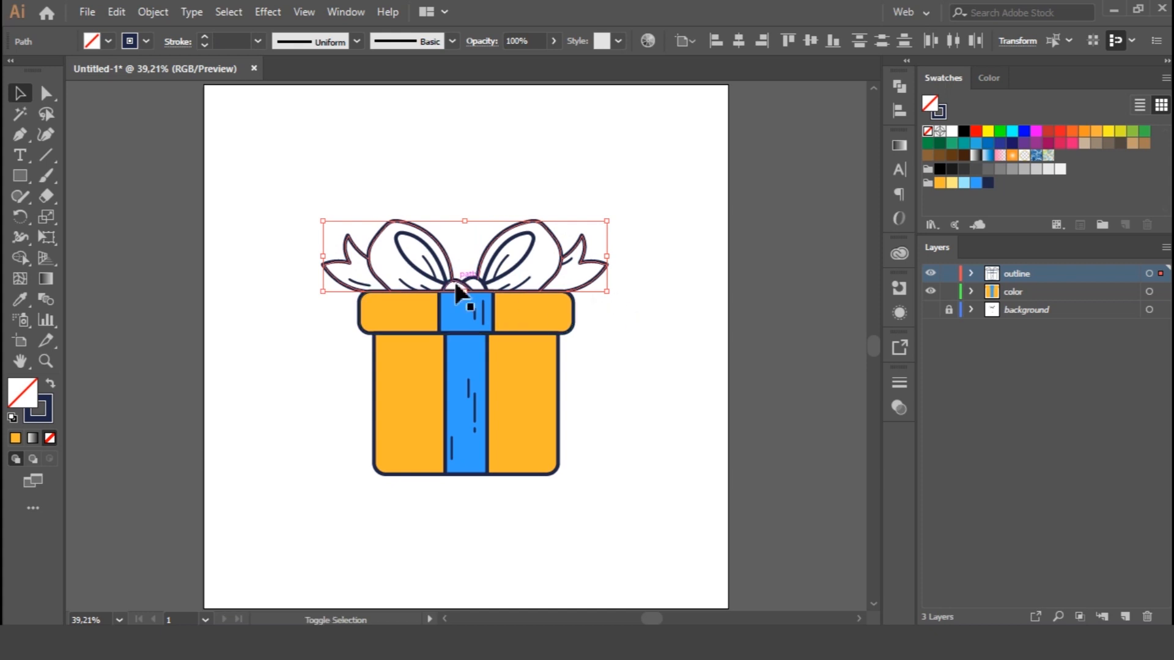
{"action": "key", "text": "ctrl+plus"}
{"action": "key", "text": "ctrl+plus"}
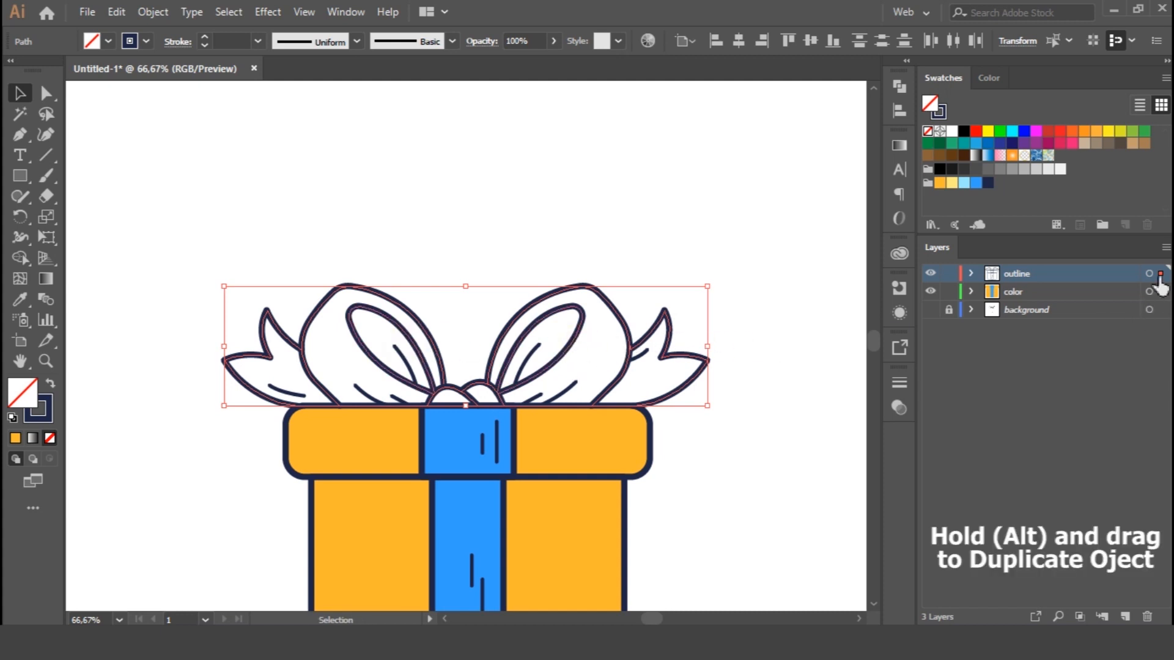
{"action": "left_click_drag", "start_coordinate": [1161, 274], "coordinate": [1148, 293]}
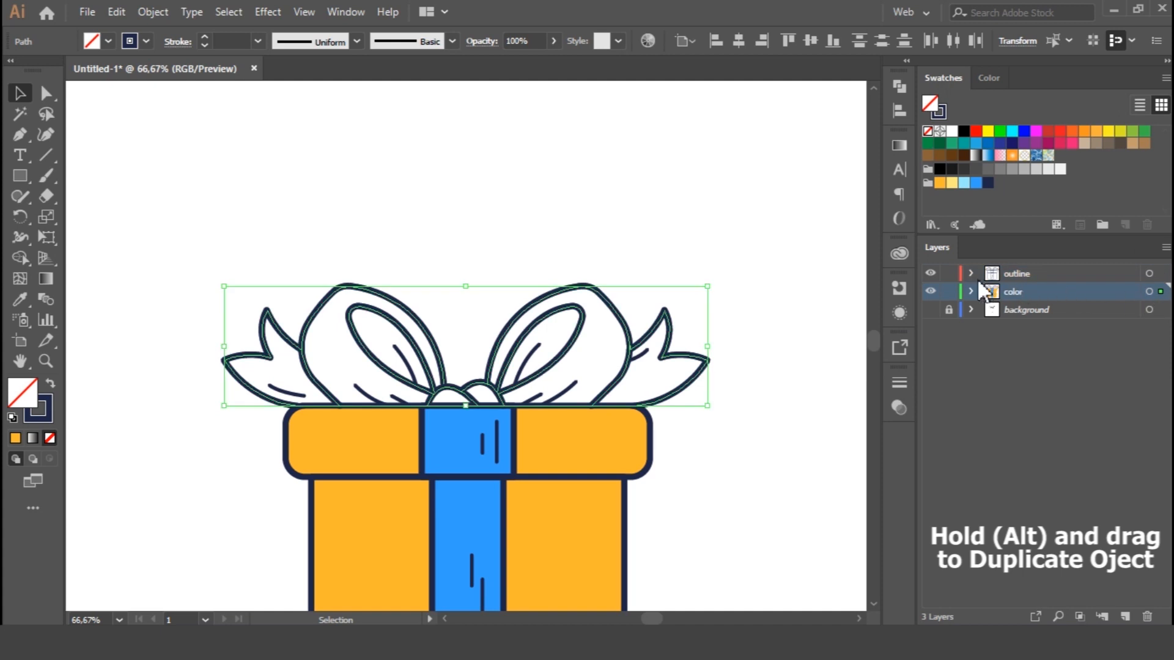
{"action": "left_click", "coordinate": [949, 273]}
Step: Swap fill and stroke on the duplicated bow shapes and fill them with the bright blue swatch
{"action": "left_click", "coordinate": [51, 386]}
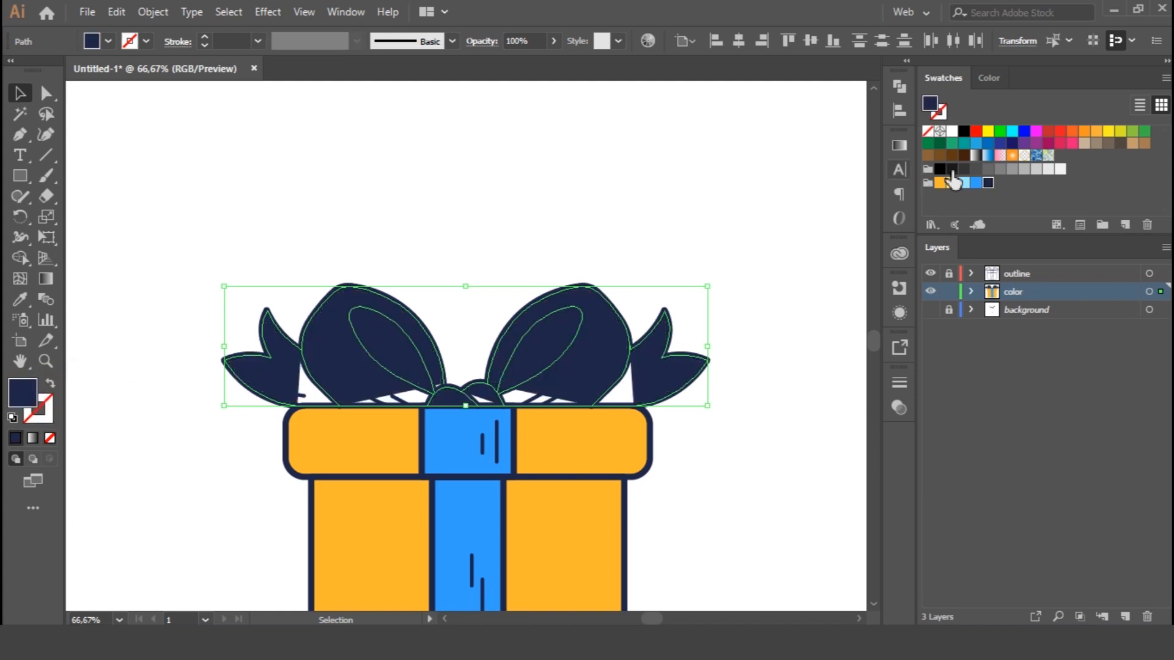
{"action": "left_click", "coordinate": [964, 183]}
{"action": "left_click", "coordinate": [977, 183]}
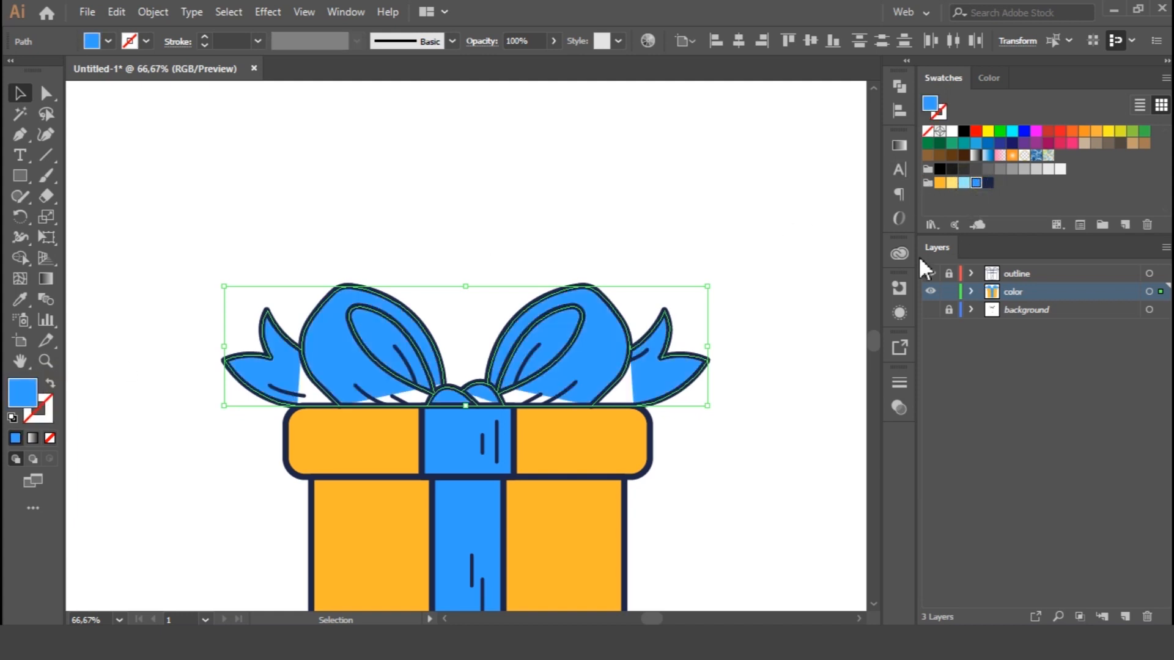
Step: Merge the blue bow shapes with the Pathfinder's Unite operation
{"action": "left_click", "coordinate": [899, 86]}
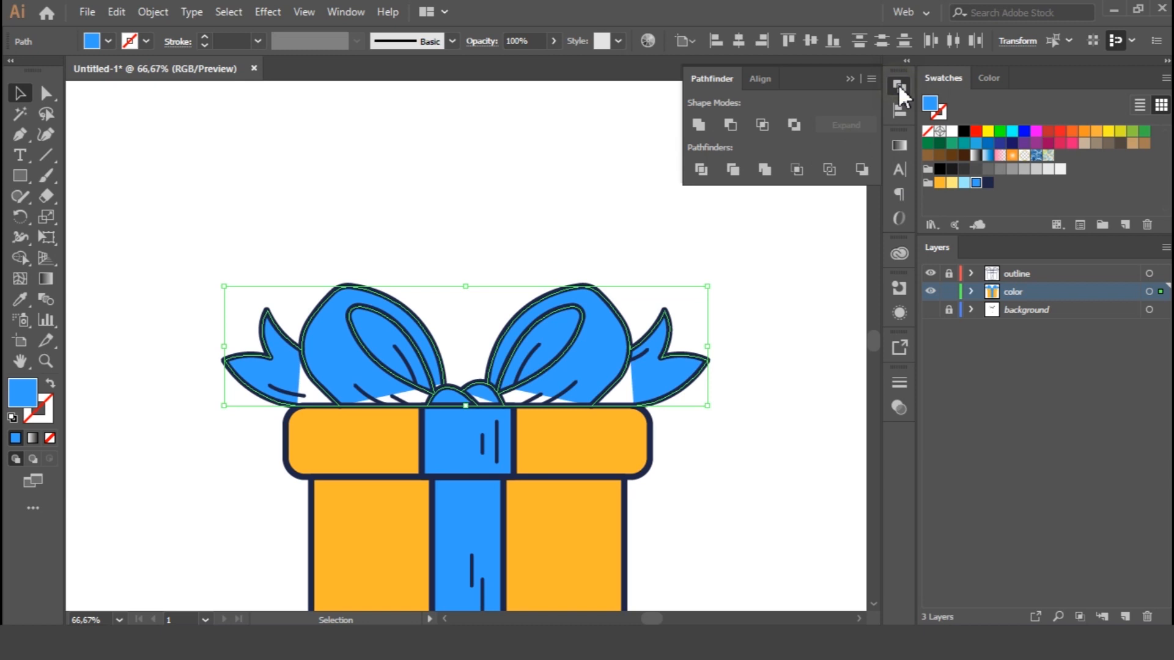
{"action": "left_click", "coordinate": [698, 123]}
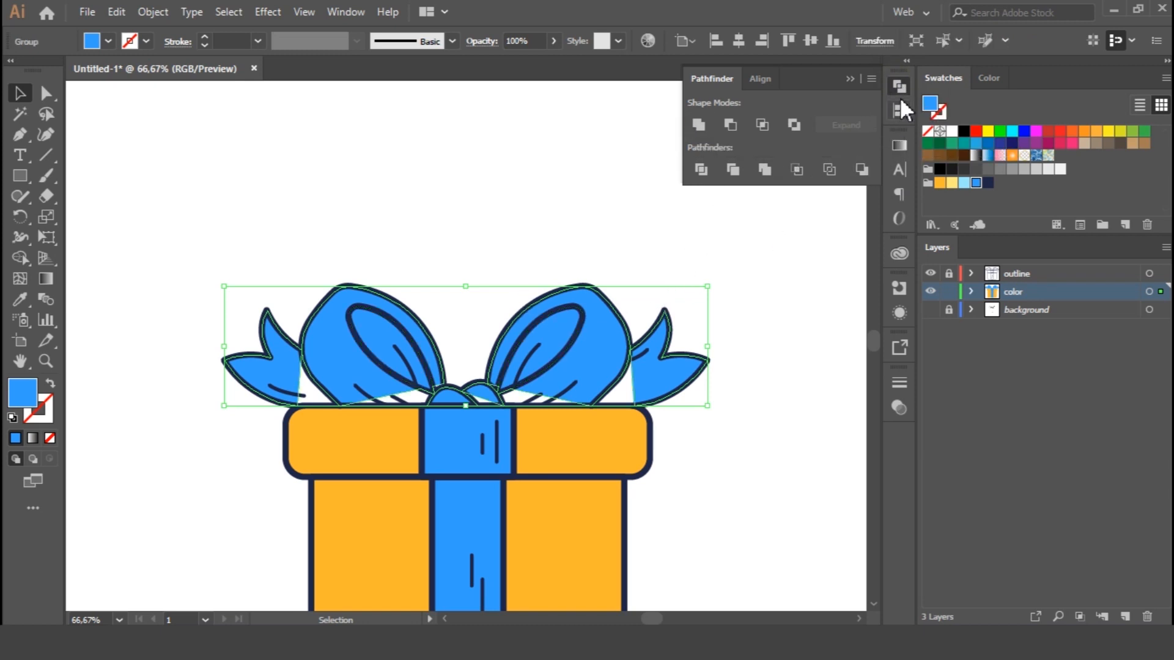
{"action": "left_click", "coordinate": [898, 93]}
Step: Start a blue filler shape with the Pen tool from the left ribbon tail along the lid's upper edge, behind the right bow loop and over the knot
{"action": "key", "text": "p"}
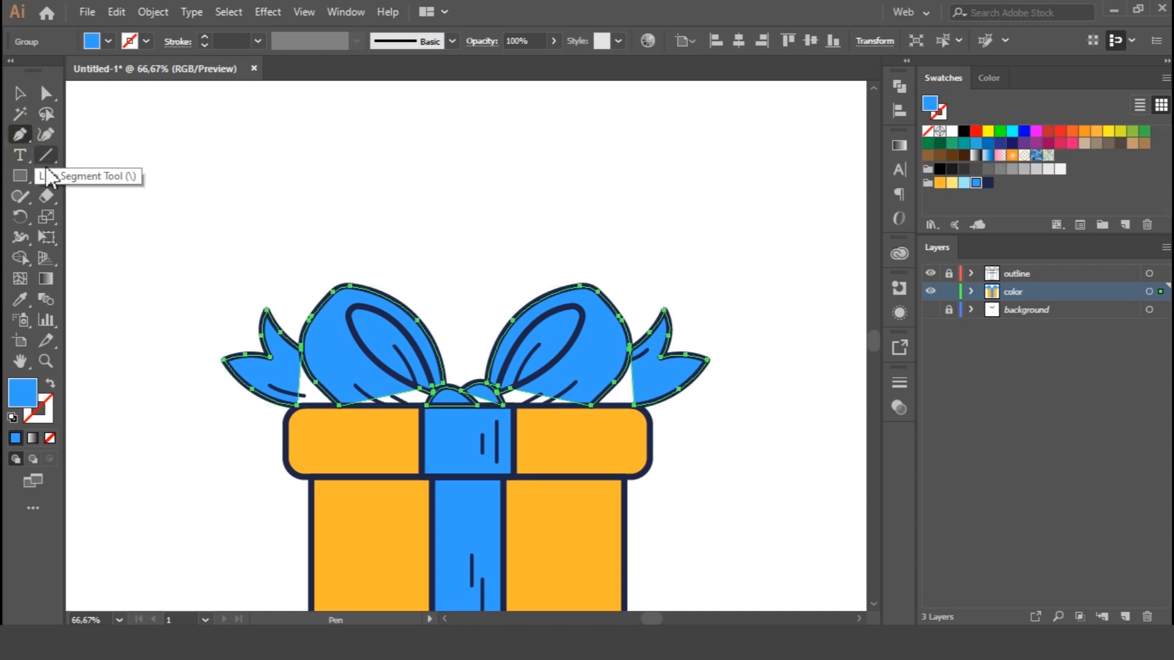
{"action": "left_click", "coordinate": [325, 428]}
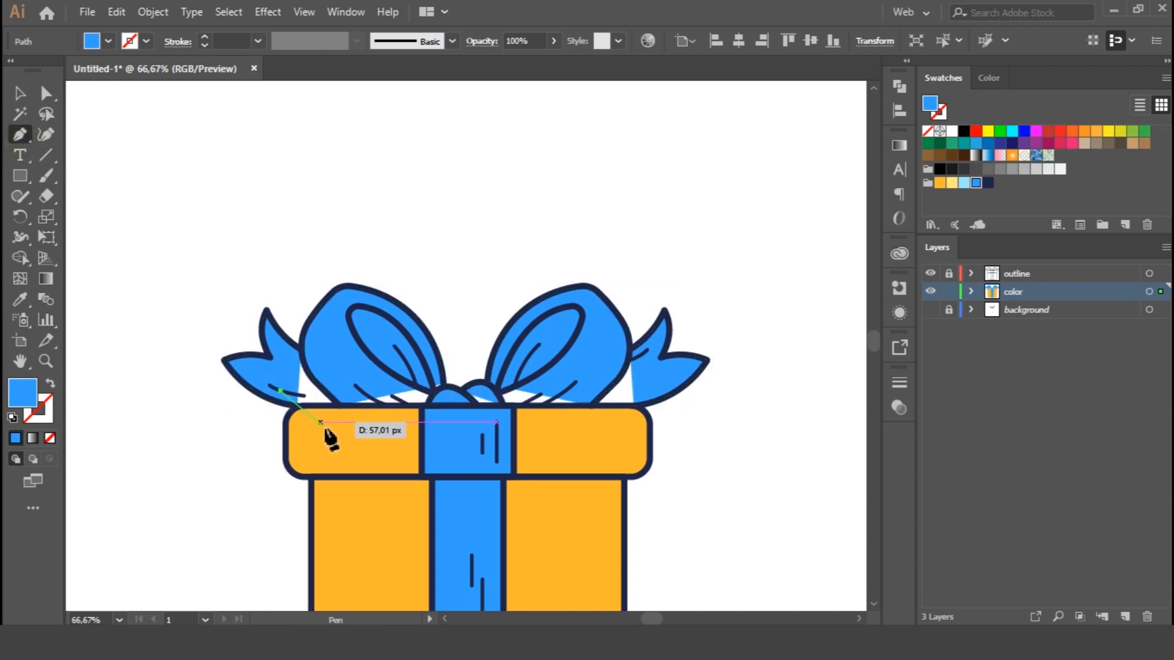
{"action": "left_click", "coordinate": [635, 422]}
{"action": "left_click", "coordinate": [639, 383]}
{"action": "left_click", "coordinate": [639, 358]}
{"action": "left_click", "coordinate": [624, 349]}
{"action": "left_click", "coordinate": [514, 371]}
{"action": "left_click", "coordinate": [489, 401]}
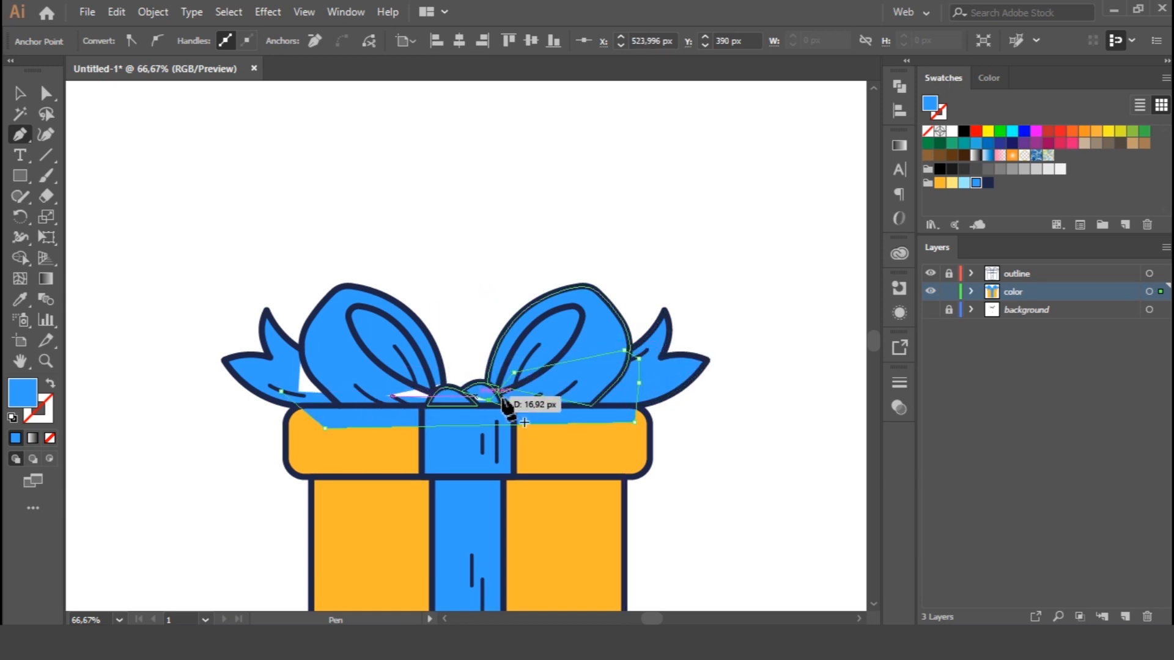
{"action": "key", "text": "ctrl+z"}
{"action": "left_click", "coordinate": [496, 390]}
{"action": "left_click", "coordinate": [479, 385]}
{"action": "left_click", "coordinate": [461, 391]}
Step: Continue the filler shape behind the left bow loop to the left ribbon tail, covering the white gaps, and deselect it
{"action": "key", "text": "ctrl+plus"}
{"action": "key", "text": "ctrl+plus"}
{"action": "key", "text": "ctrl+plus"}
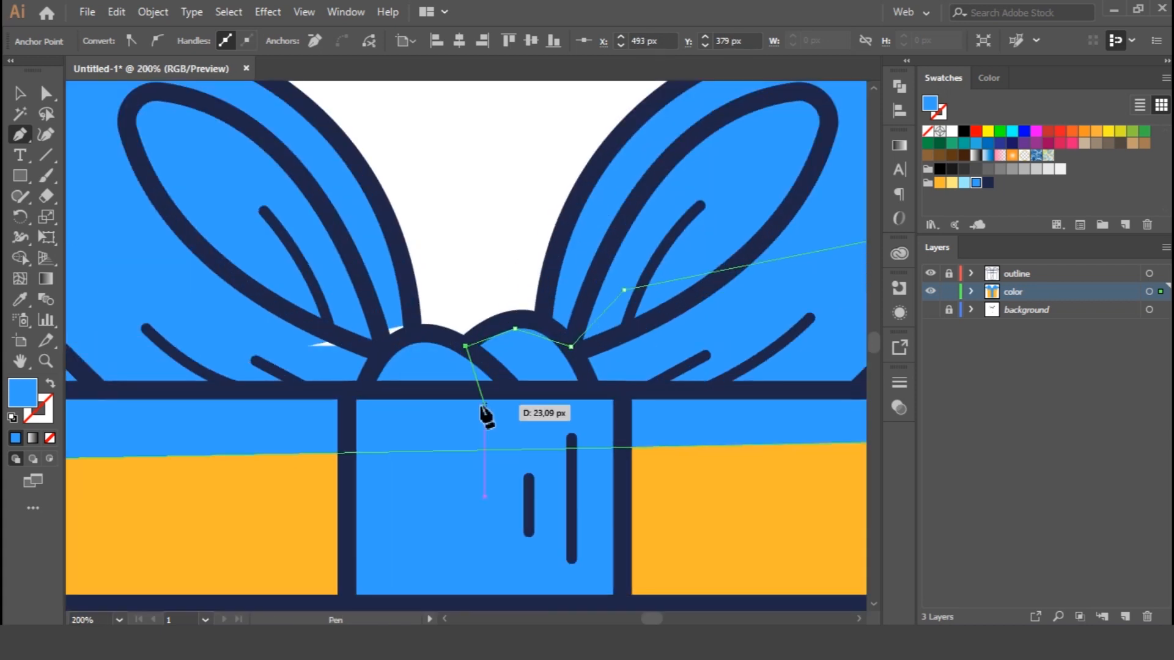
{"action": "left_click", "coordinate": [413, 333]}
{"action": "left_click_drag", "start_coordinate": [406, 311], "coordinate": [618, 315]}
{"action": "left_click", "coordinate": [624, 311]}
{"action": "left_click", "coordinate": [246, 250]}
{"action": "left_click", "coordinate": [194, 224]}
{"action": "left_click", "coordinate": [137, 350]}
{"action": "key", "text": "ctrl+0"}
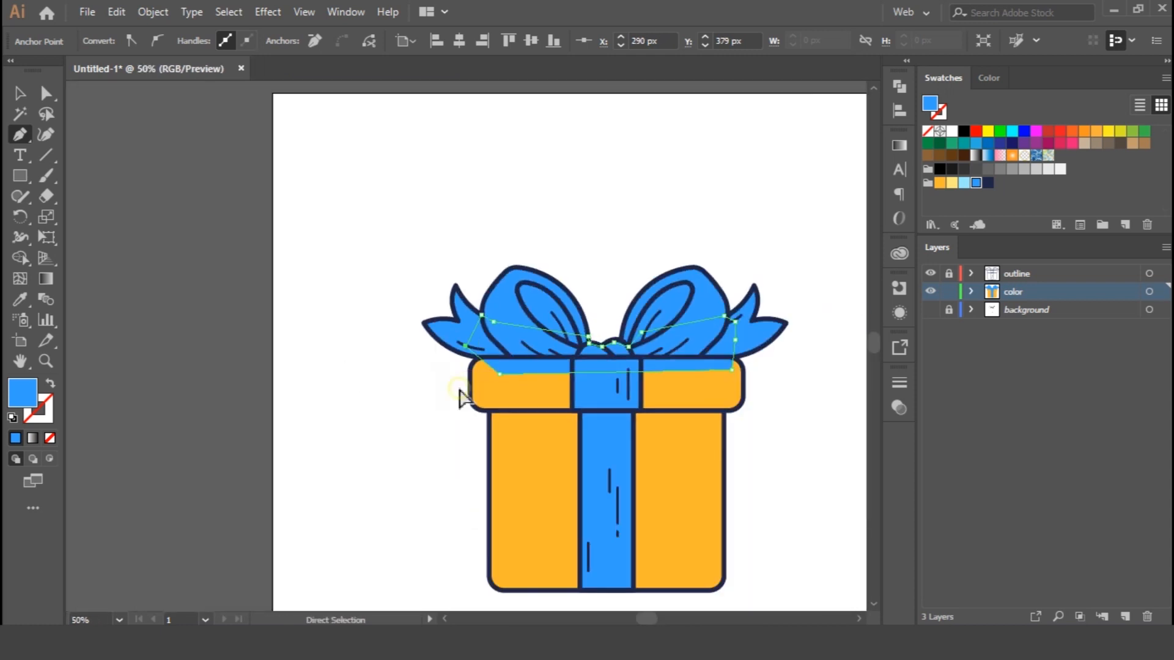
{"action": "left_click", "coordinate": [459, 391], "text": "ctrl"}
{"action": "key", "text": "ctrl+="}
{"action": "key", "text": "v"}
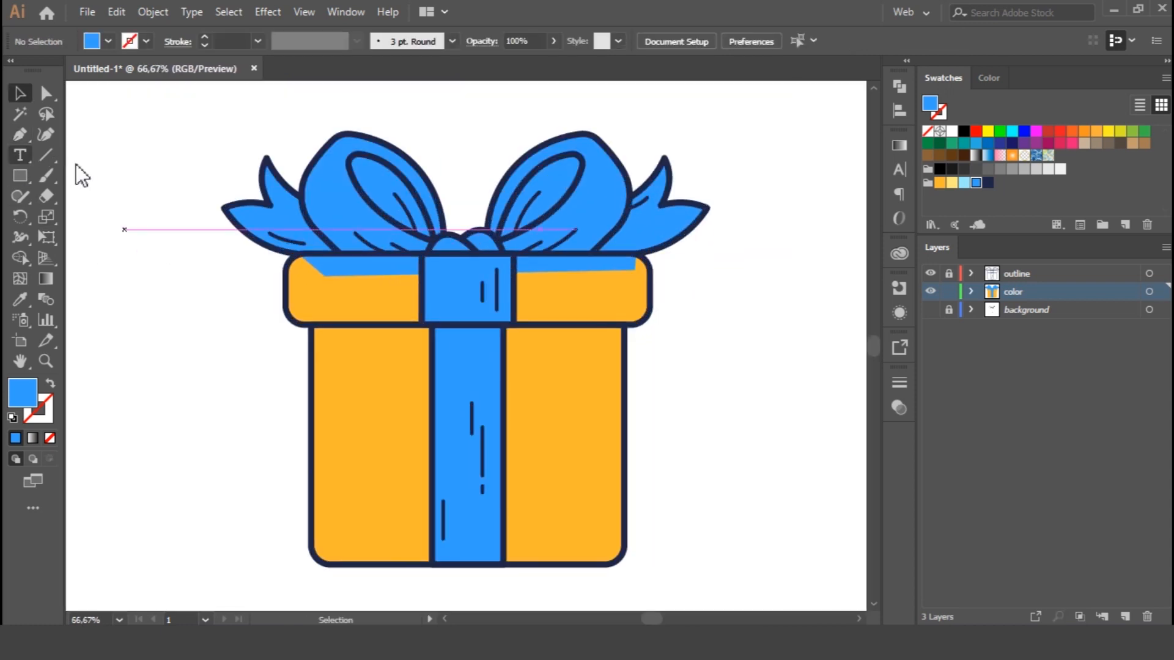
Step: Merge the filler shape with the blue bow shape using the Pathfinder's Unite operation
{"action": "left_click", "coordinate": [381, 260]}
{"action": "left_click", "coordinate": [348, 191], "text": "shift"}
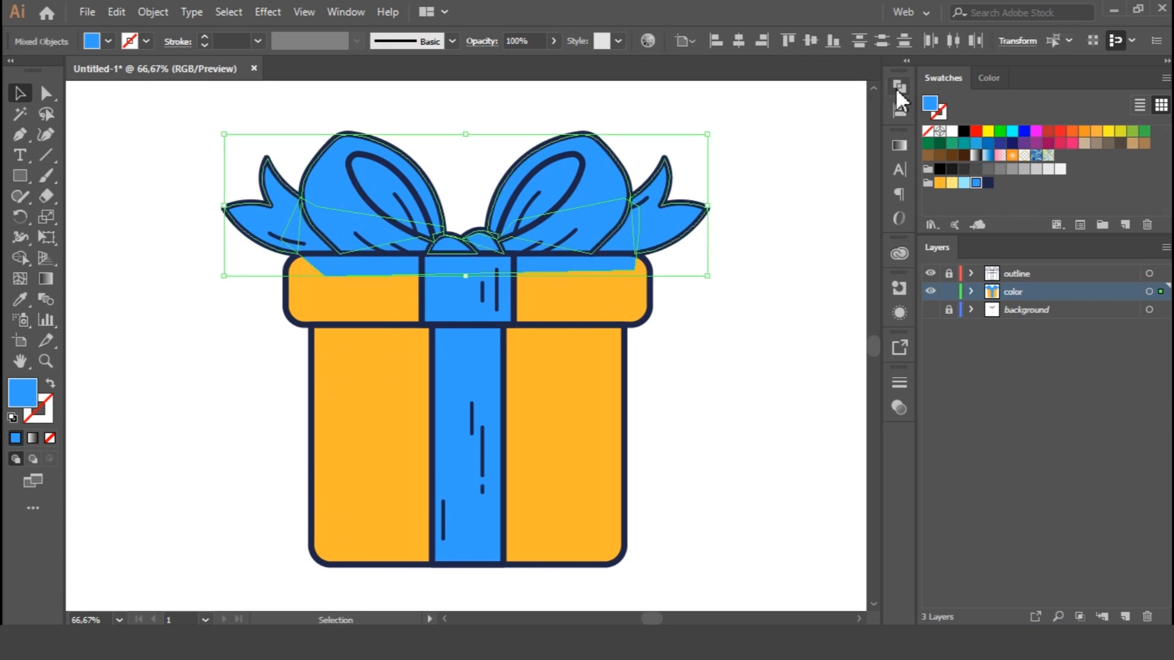
{"action": "left_click", "coordinate": [899, 87]}
{"action": "left_click", "coordinate": [698, 124]}
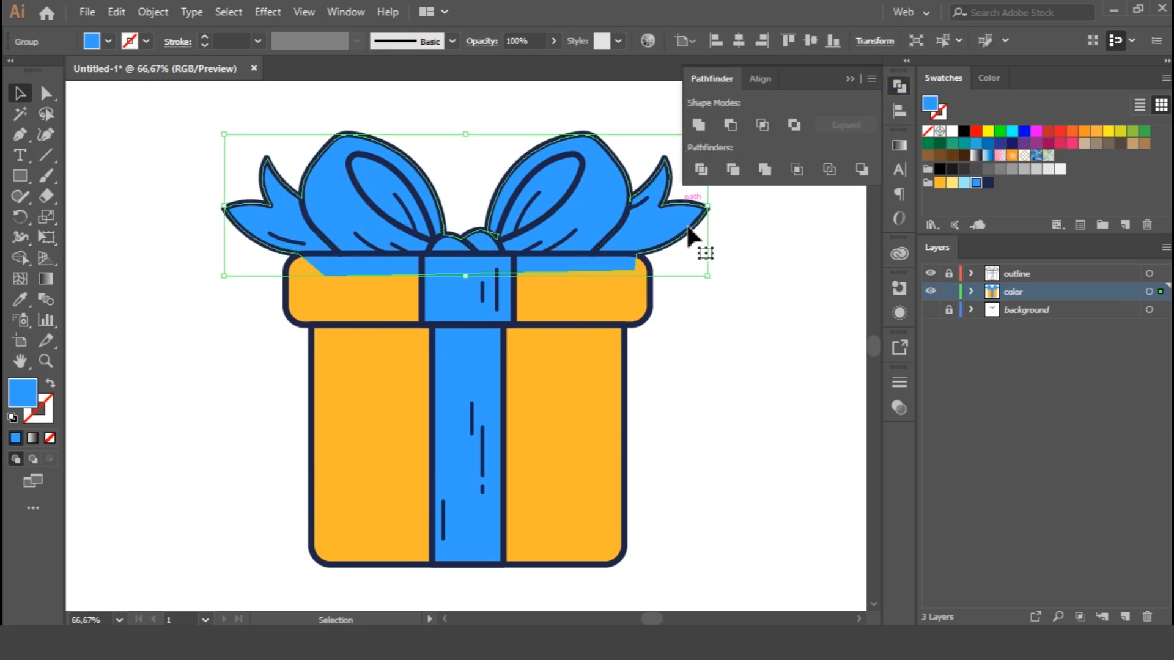
Step: Try to cut the blue overlap away from the orange lid with the Shape Builder tool, and undo it
{"action": "left_click", "coordinate": [317, 319], "text": "shift"}
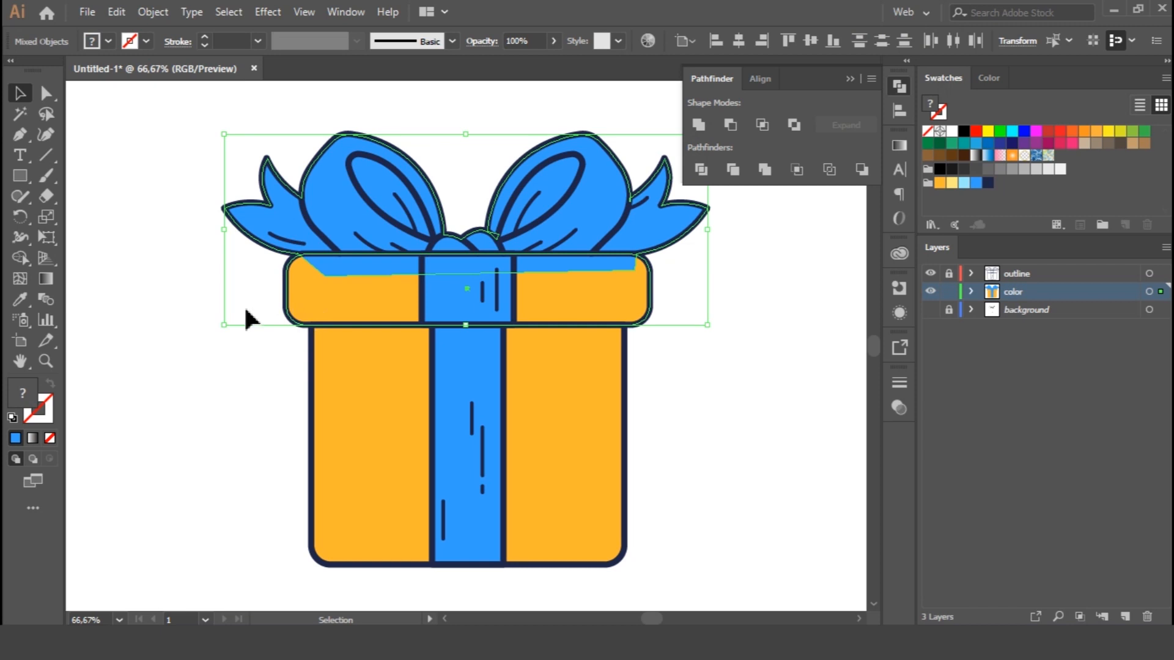
{"action": "key", "text": "shift+m"}
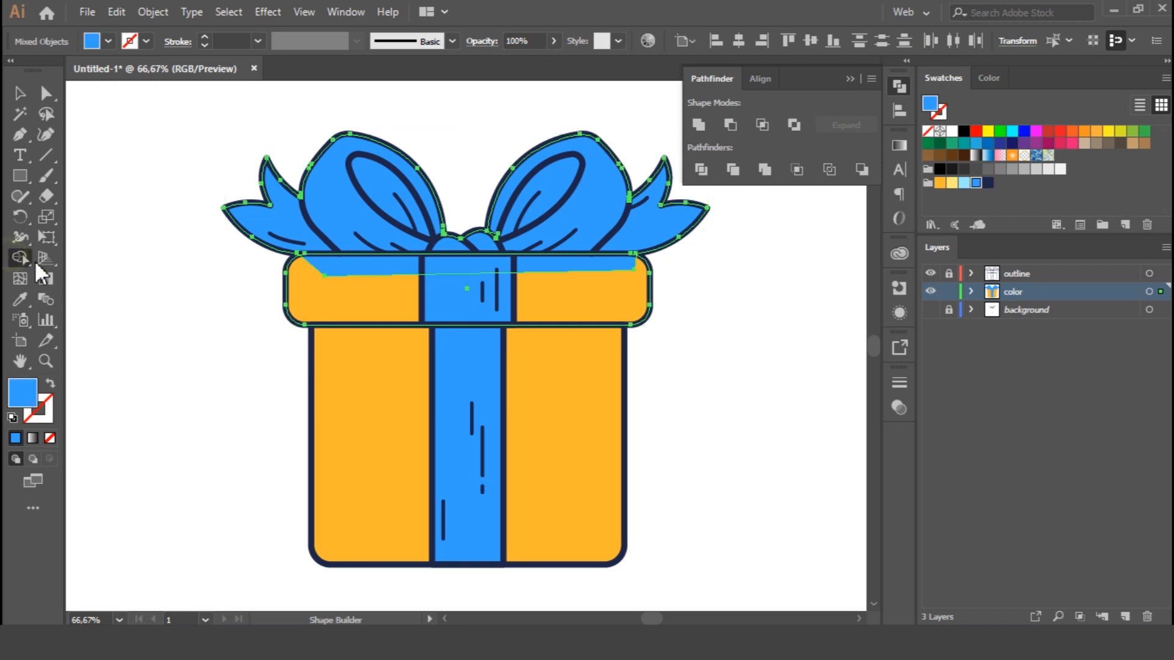
{"action": "left_click", "coordinate": [334, 269], "text": "alt"}
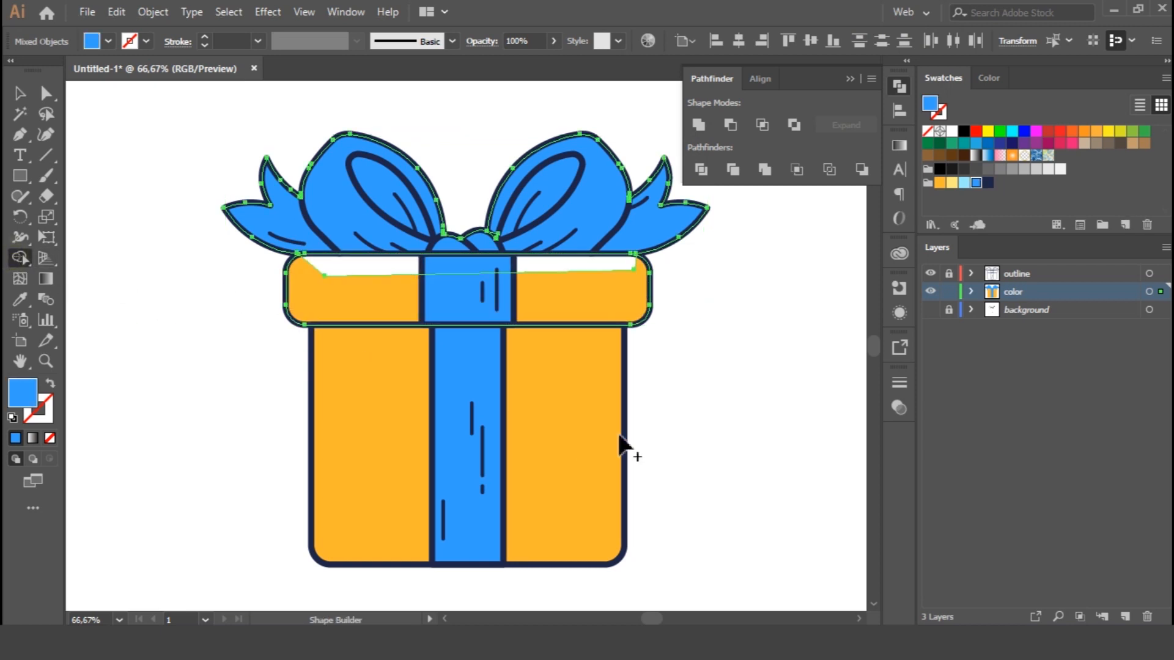
{"action": "key", "text": "ctrl+z"}
{"action": "left_click_drag", "start_coordinate": [325, 272], "coordinate": [430, 317]}
{"action": "key", "text": "v"}
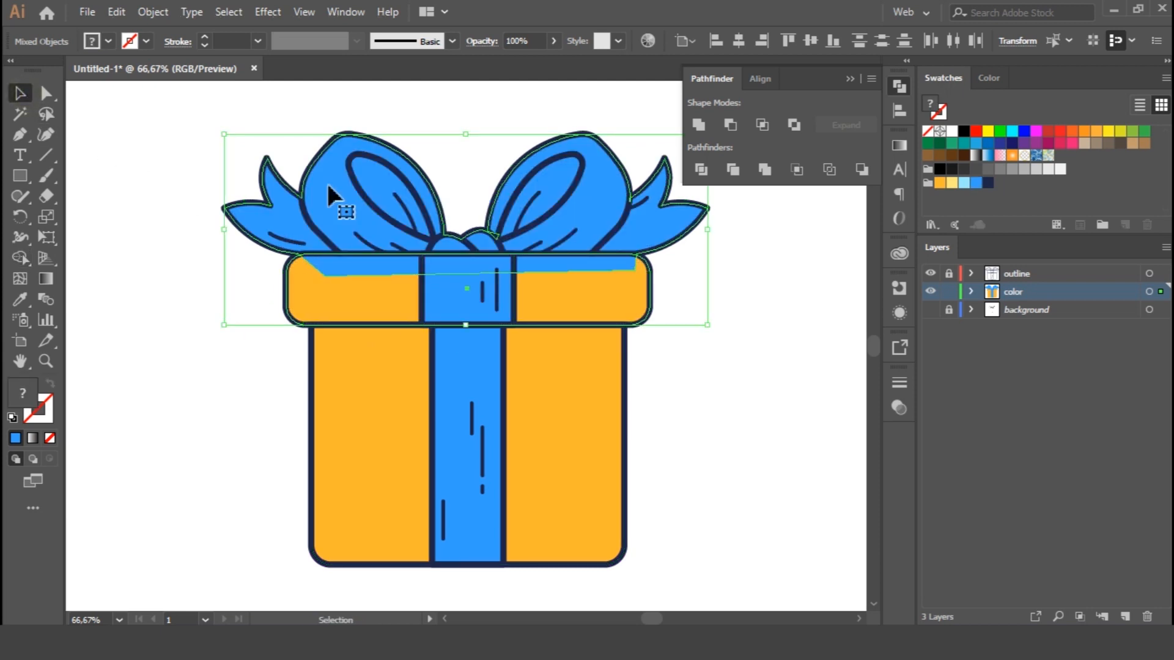
{"action": "left_click", "coordinate": [690, 278]}
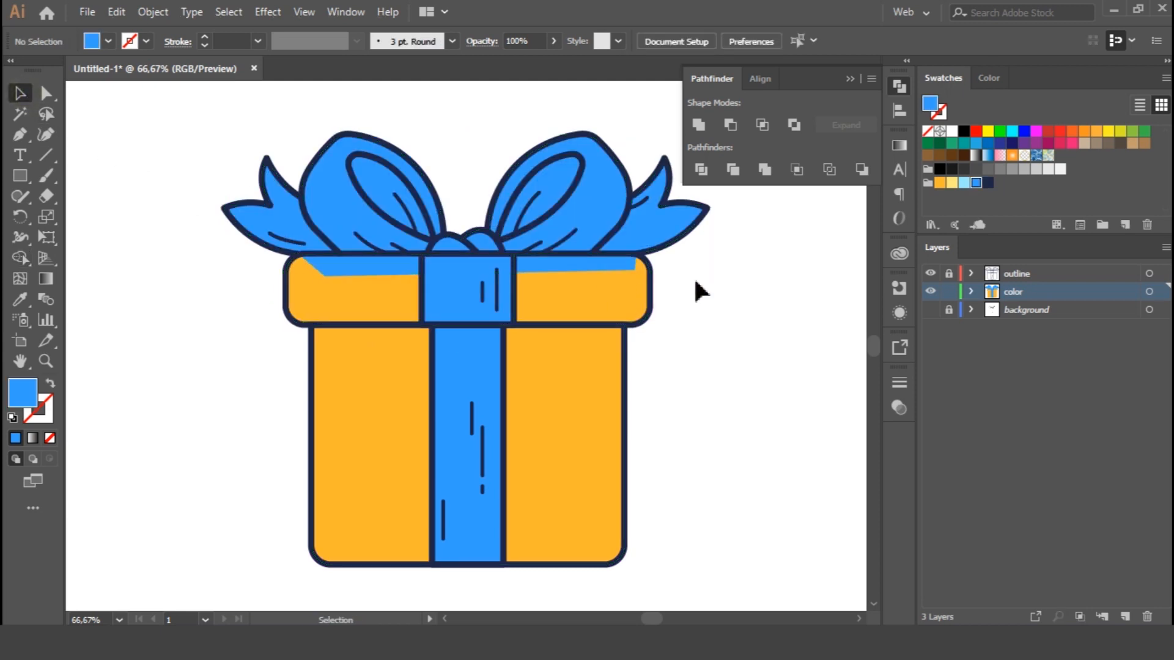
Step: Try to change the orange lid's stacking order relative to the blue bow one level at a time
{"action": "key", "text": "a"}
{"action": "left_click", "coordinate": [629, 310]}
{"action": "scroll", "coordinate": [788, 392], "scroll_direction": "up", "scroll_amount": 1}
{"action": "key", "text": "ctrl+]"}
{"action": "key", "text": "ctrl+["}
{"action": "key", "text": "ctrl+["}
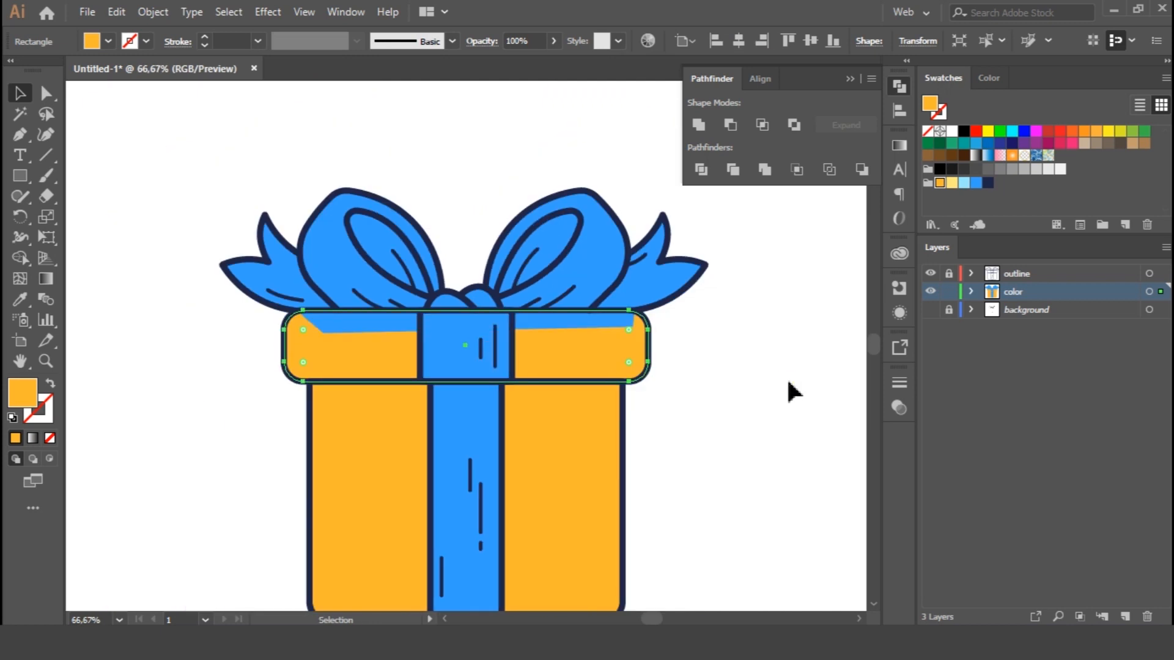
{"action": "left_click", "coordinate": [789, 382]}
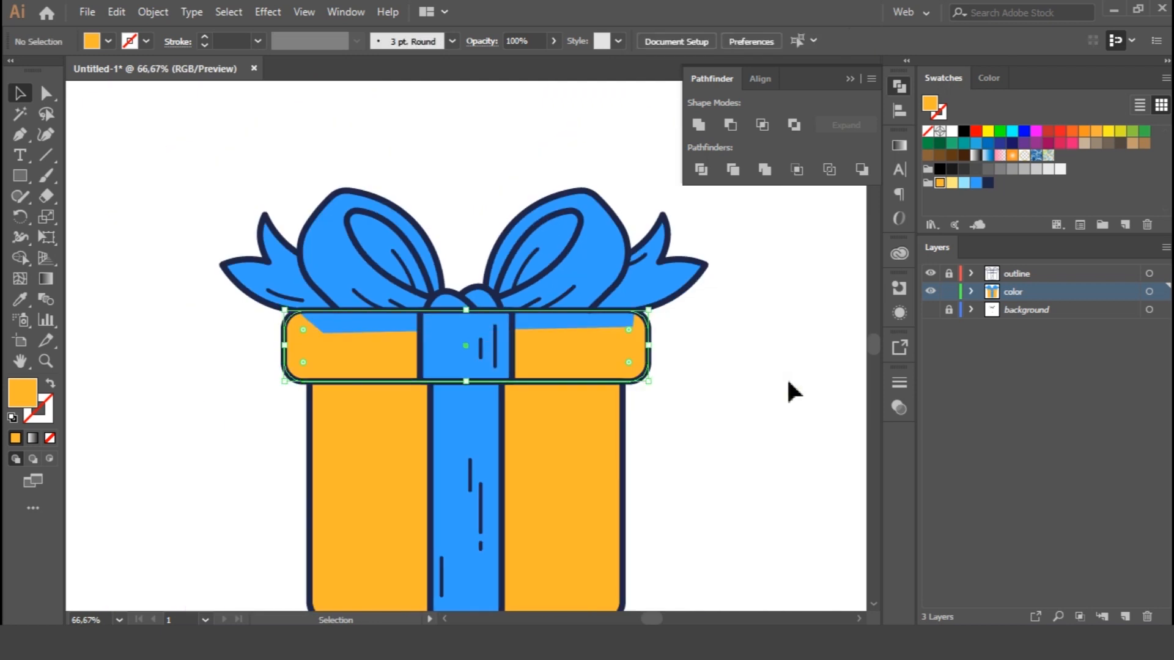
Step: Send the blue bow shape to the back of the color layer and collapse the Pathfinder
{"action": "right_click", "coordinate": [584, 278]}
{"action": "mouse_move", "coordinate": [660, 464]}
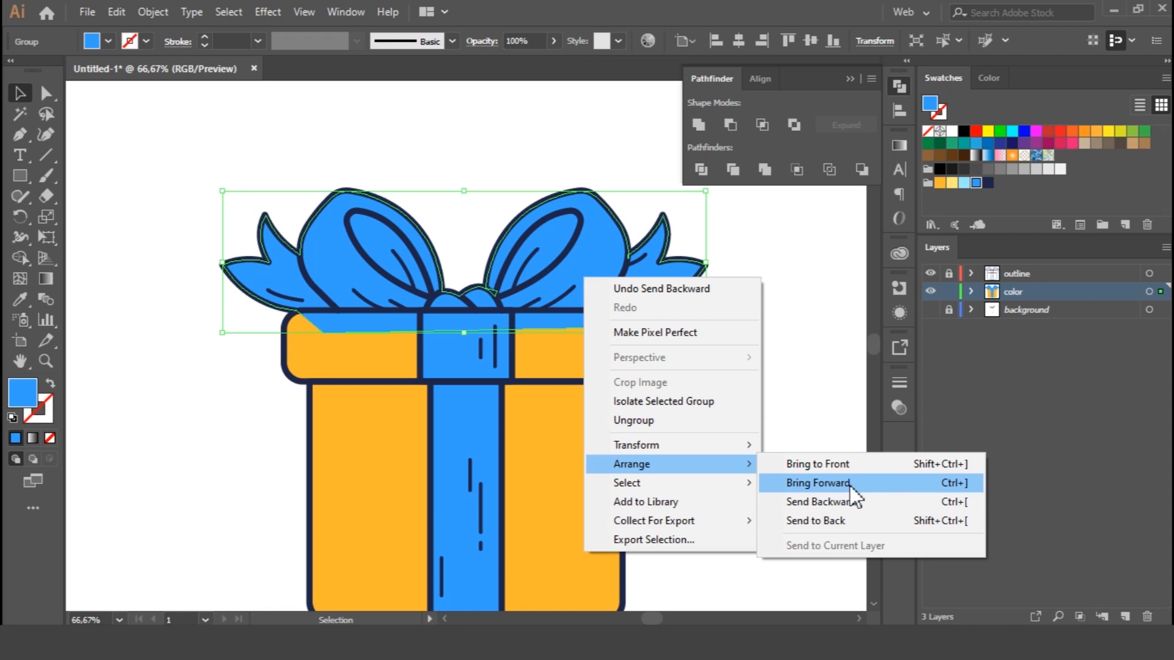
{"action": "left_click", "coordinate": [849, 520]}
{"action": "left_click", "coordinate": [784, 339]}
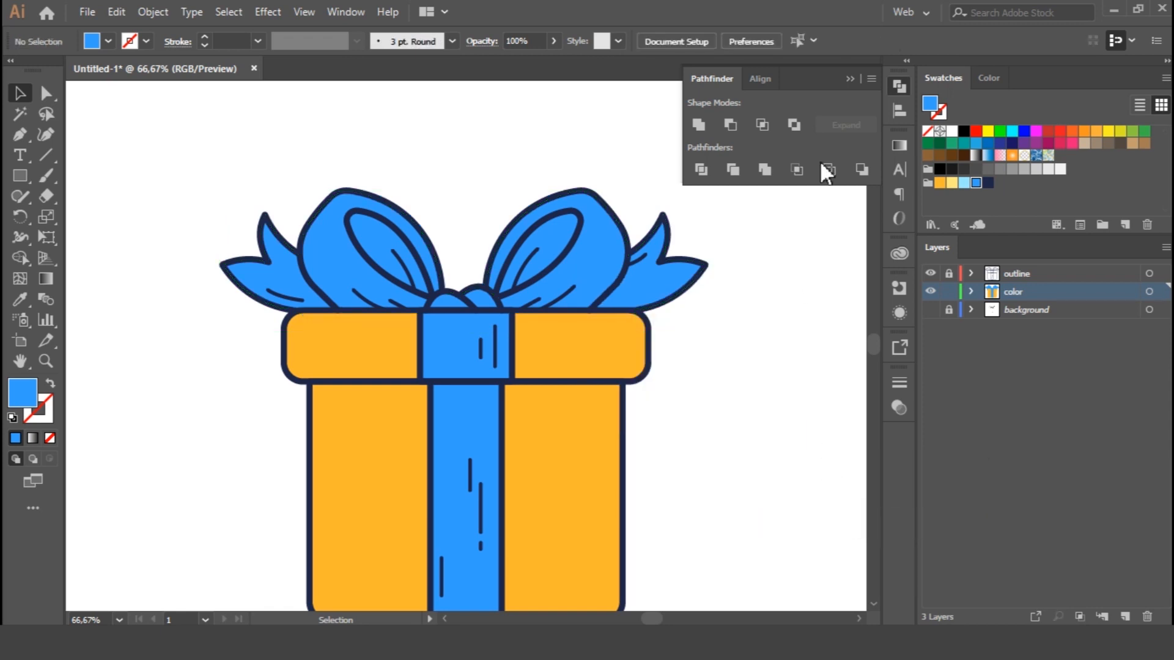
{"action": "left_click", "coordinate": [903, 90]}
Step: Trace the inner opening of the right bow loop as a closed curved shape with the Pen tool
{"action": "key", "text": "ctrl+0"}
{"action": "key", "text": "ctrl+plus"}
{"action": "key", "text": "ctrl+plus"}
{"action": "key", "text": "ctrl+plus"}
{"action": "key", "text": "space"}
{"action": "left_click_drag", "start_coordinate": [611, 262], "coordinate": [553, 514]}
{"action": "left_click", "coordinate": [20, 136]}
{"action": "left_click", "coordinate": [486, 416]}
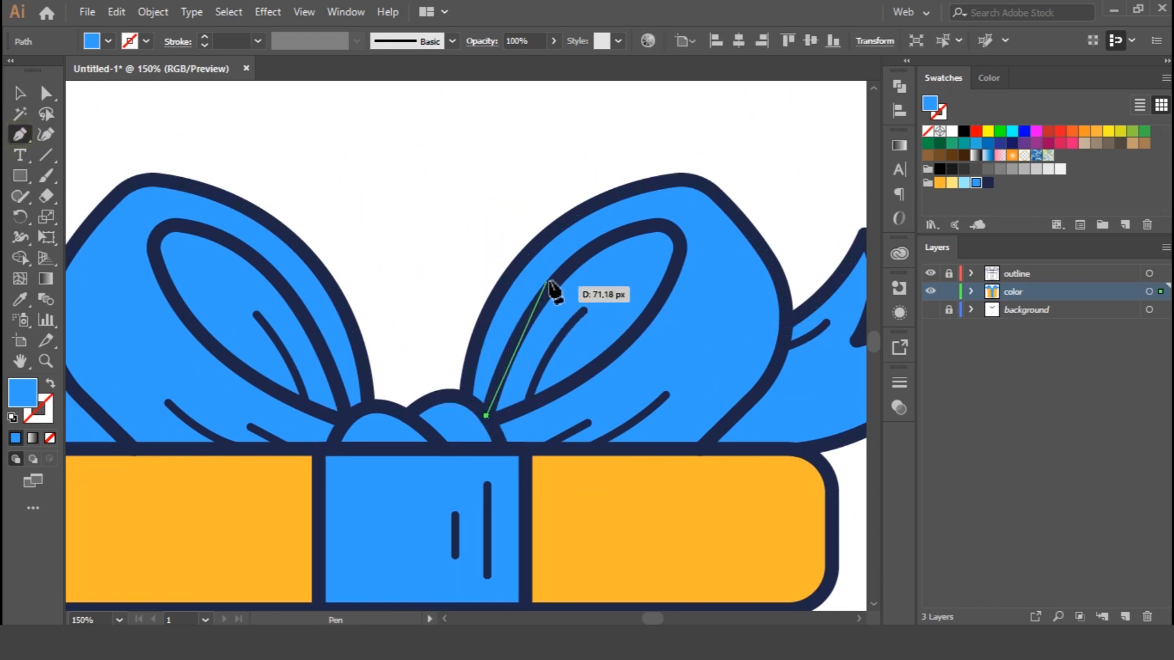
{"action": "left_click_drag", "start_coordinate": [582, 260], "coordinate": [642, 218]}
{"action": "left_click", "coordinate": [667, 226]}
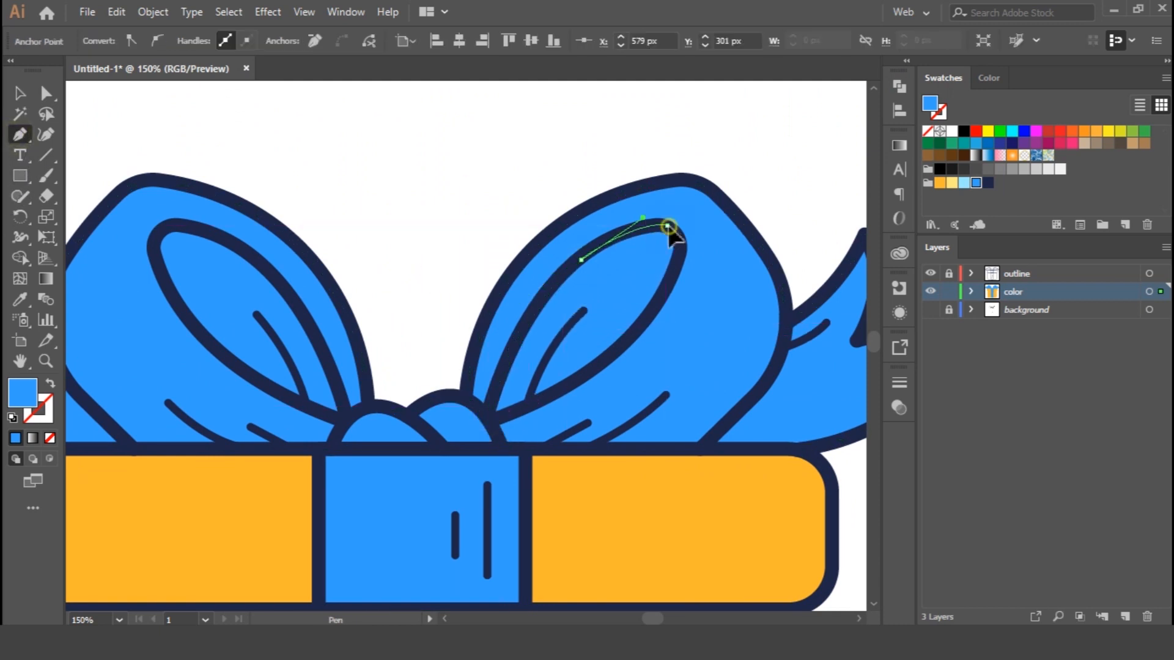
{"action": "left_click_drag", "start_coordinate": [677, 260], "coordinate": [669, 283]}
{"action": "left_click_drag", "start_coordinate": [486, 417], "coordinate": [469, 451]}
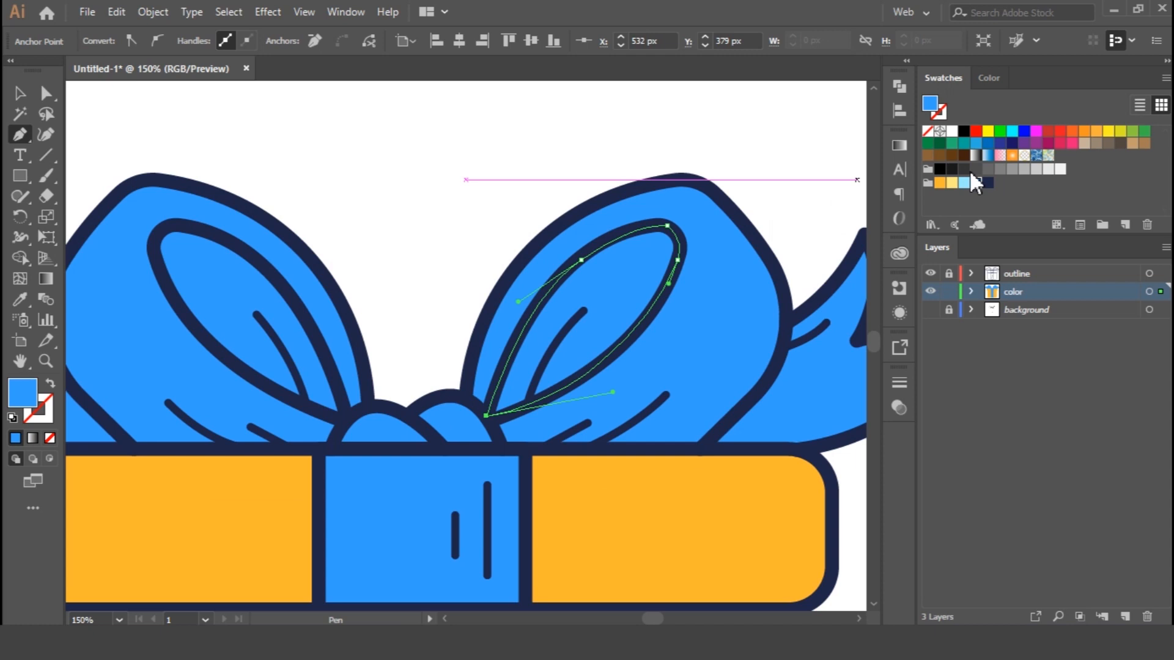
Step: Fill the right loop's inner shape with the dark-navy swatch and set its opacity to 20%
{"action": "left_click", "coordinate": [989, 182]}
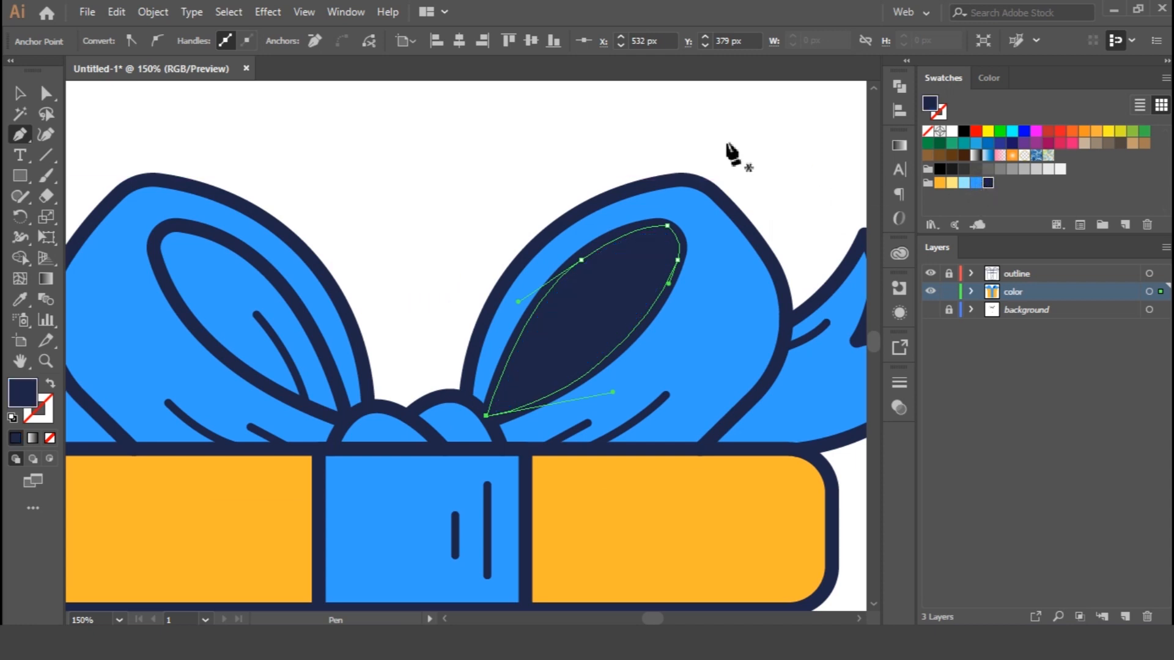
{"action": "key", "text": "v"}
{"action": "left_click", "coordinate": [531, 151]}
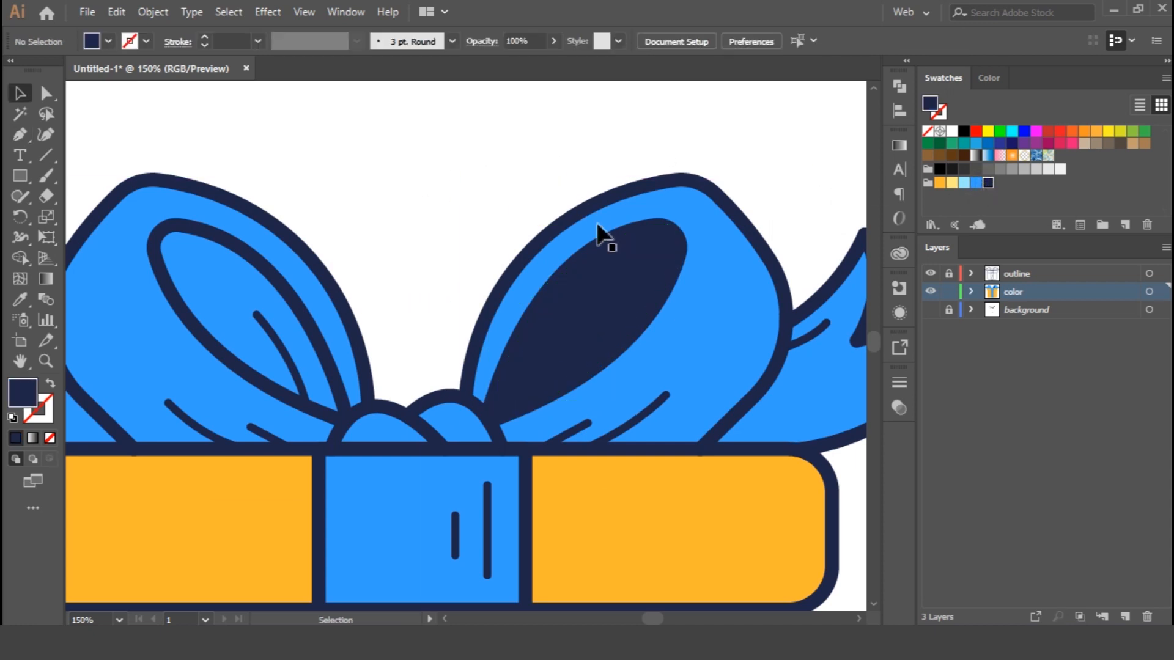
{"action": "left_click", "coordinate": [630, 277]}
{"action": "left_click", "coordinate": [540, 35]}
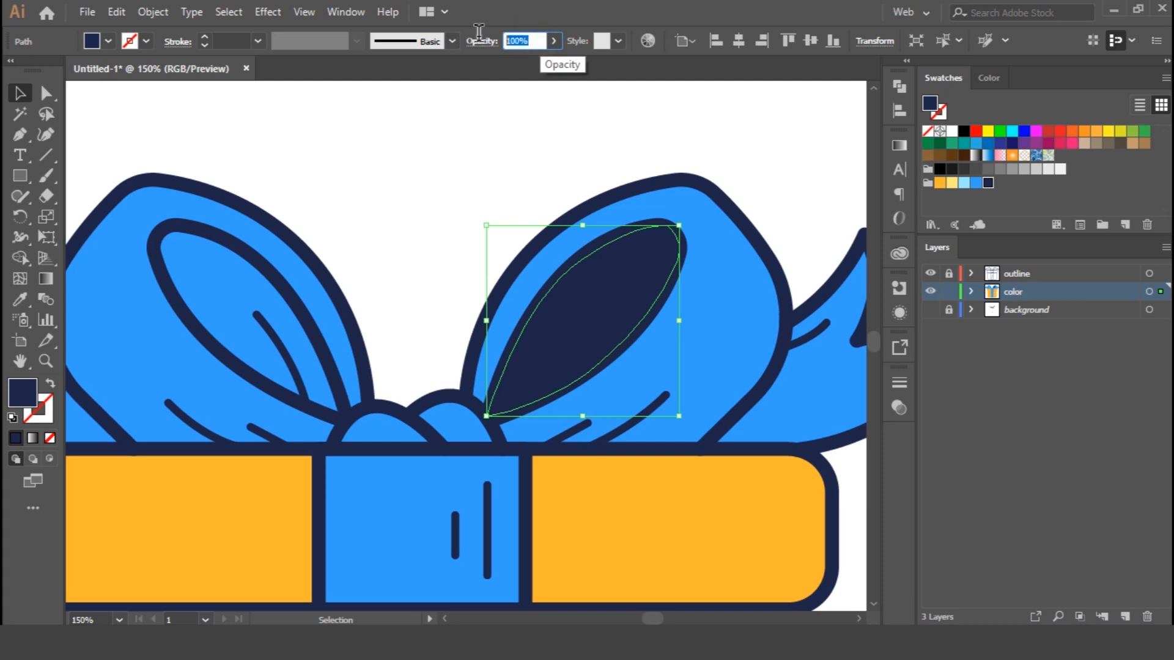
{"action": "type", "text": "20"}
{"action": "key", "text": "Return"}
{"action": "left_click", "coordinate": [453, 221]}
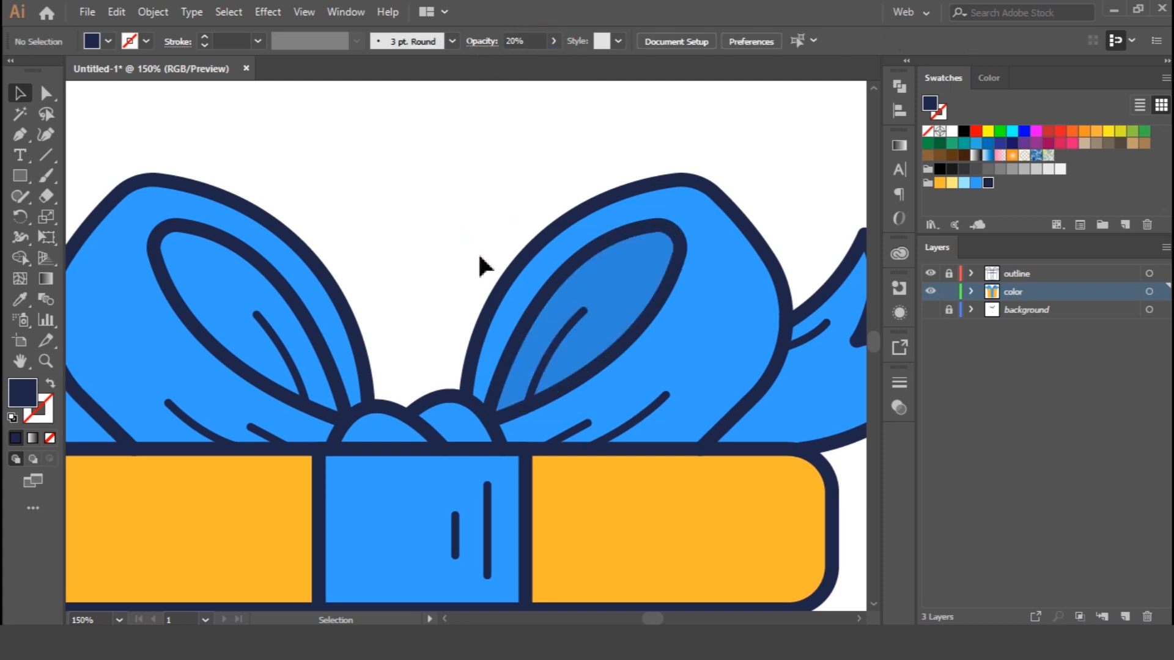
Step: Set the inner shadow shape's blending mode to Multiply, try 50% opacity, and settle on 35%
{"action": "left_click", "coordinate": [599, 268]}
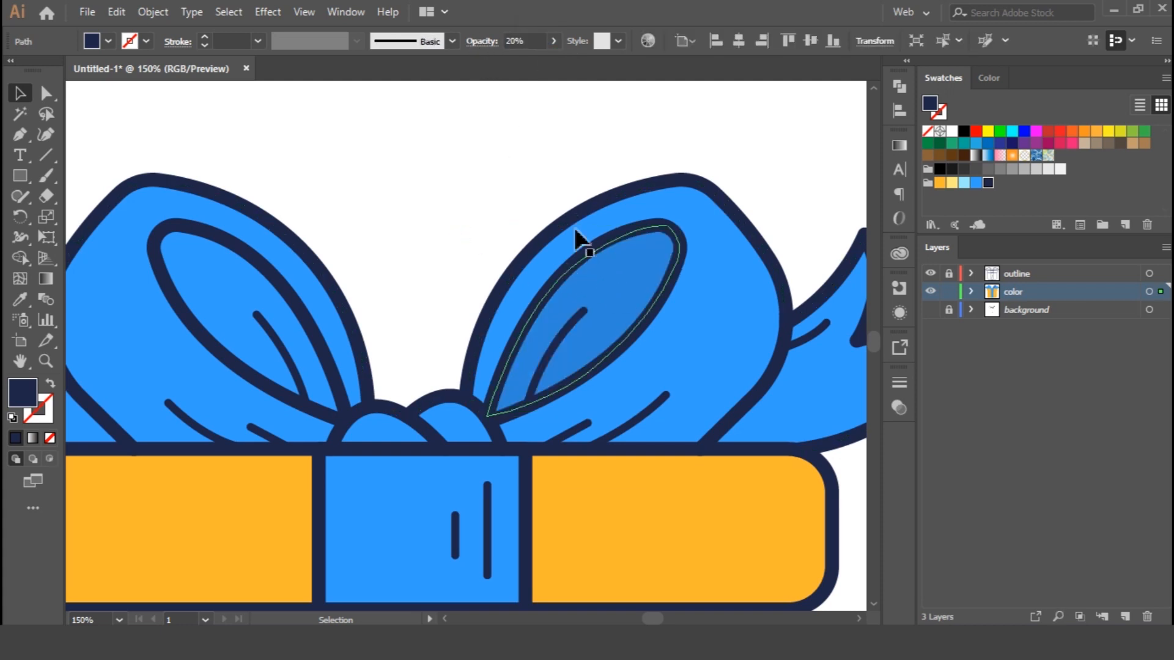
{"action": "left_click", "coordinate": [473, 42]}
{"action": "left_click", "coordinate": [331, 68]}
{"action": "left_click", "coordinate": [349, 135]}
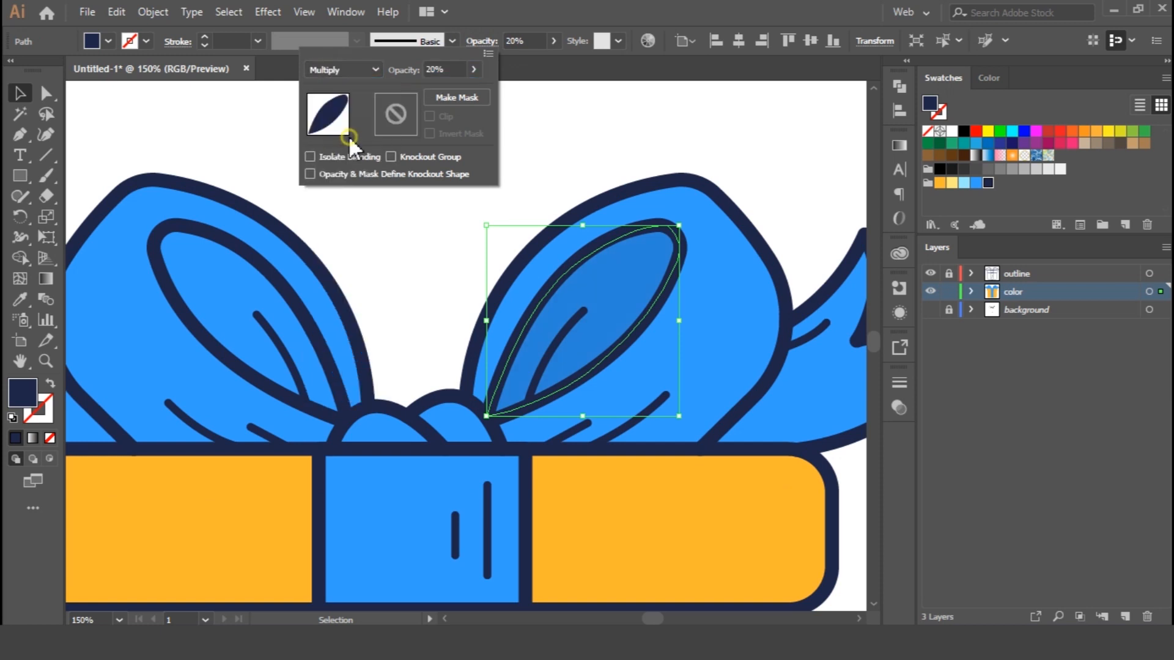
{"action": "left_click", "coordinate": [542, 42]}
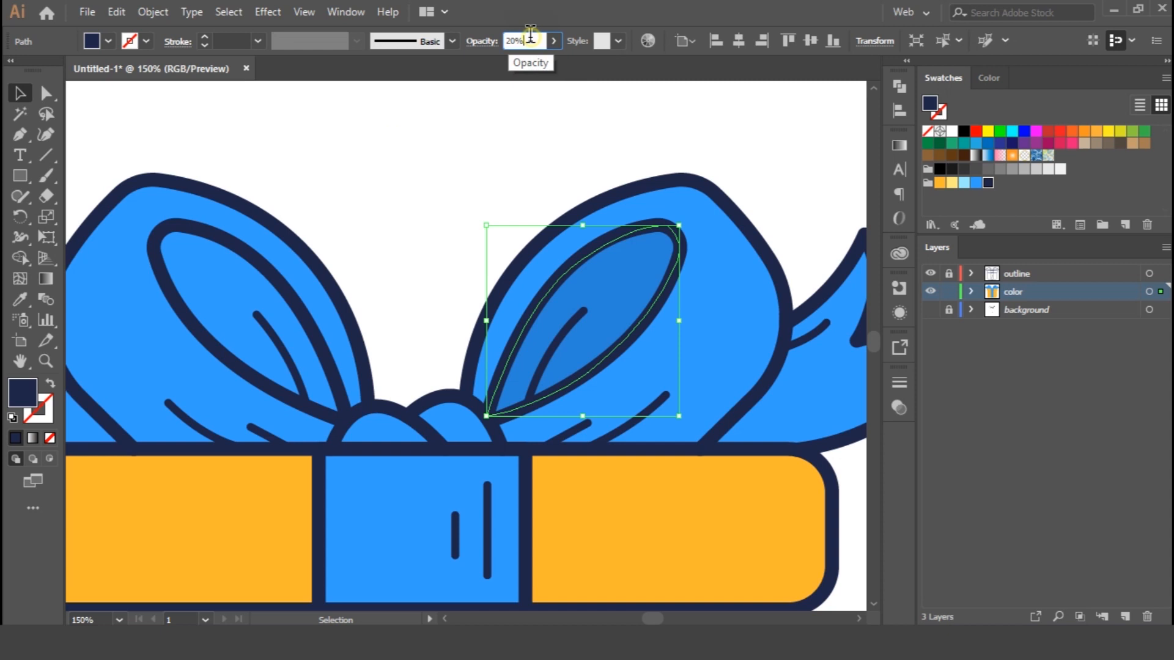
{"action": "type", "text": "50"}
{"action": "key", "text": "Return"}
{"action": "type", "text": "35"}
{"action": "key", "text": "Return"}
{"action": "left_click", "coordinate": [446, 190]}
Step: Trace the inner opening of the left bow loop as a closed curved shape with the Pen tool
{"action": "left_click_drag", "start_coordinate": [424, 271], "coordinate": [552, 227]}
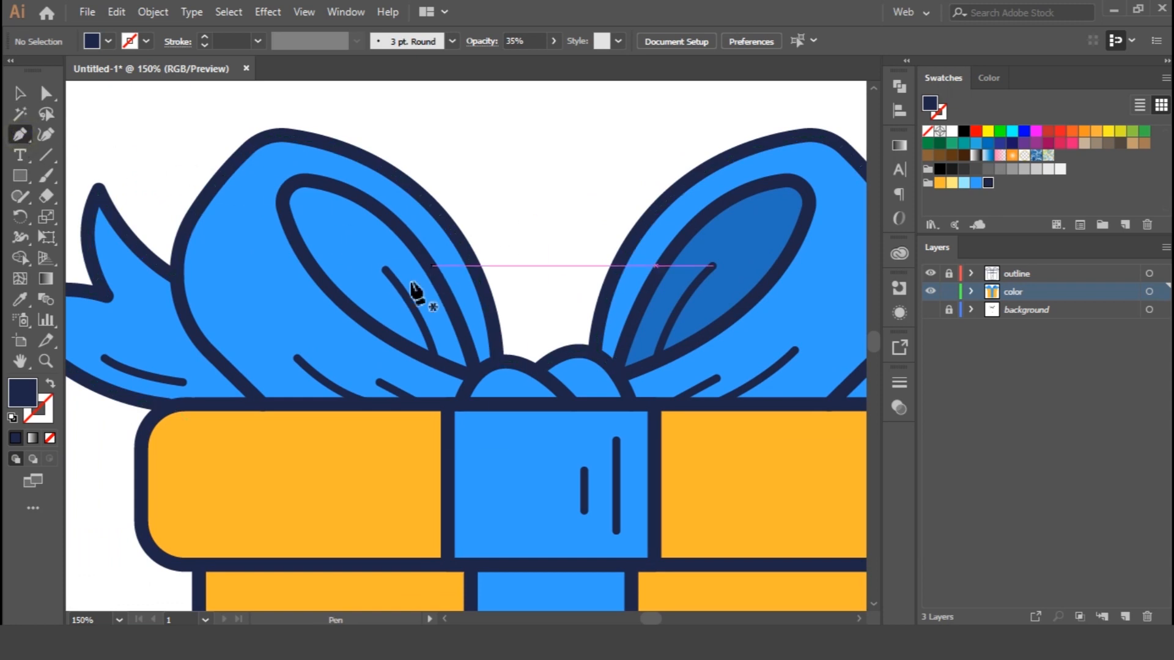
{"action": "left_click", "coordinate": [469, 378]}
{"action": "left_click_drag", "start_coordinate": [313, 267], "coordinate": [358, 197]}
{"action": "left_click_drag", "start_coordinate": [392, 244], "coordinate": [447, 294]}
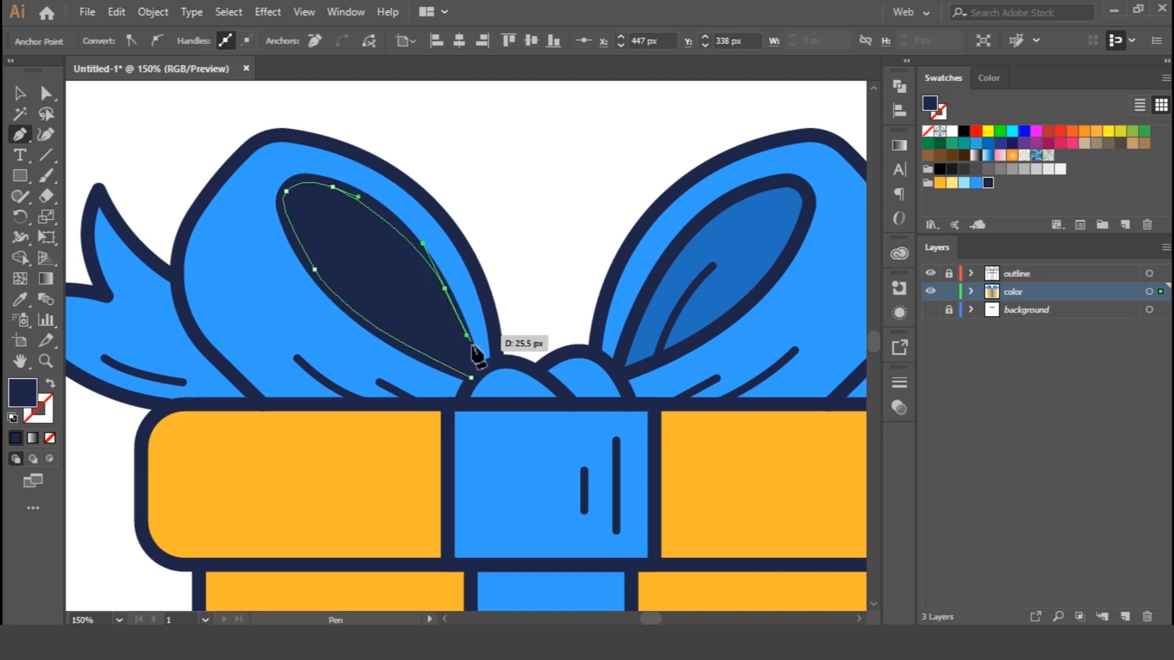
{"action": "left_click_drag", "start_coordinate": [475, 380], "coordinate": [472, 386]}
Step: Copy the right loop's shadow appearance onto the left loop's inner shape with the Eyedropper and deselect it
{"action": "key", "text": "i"}
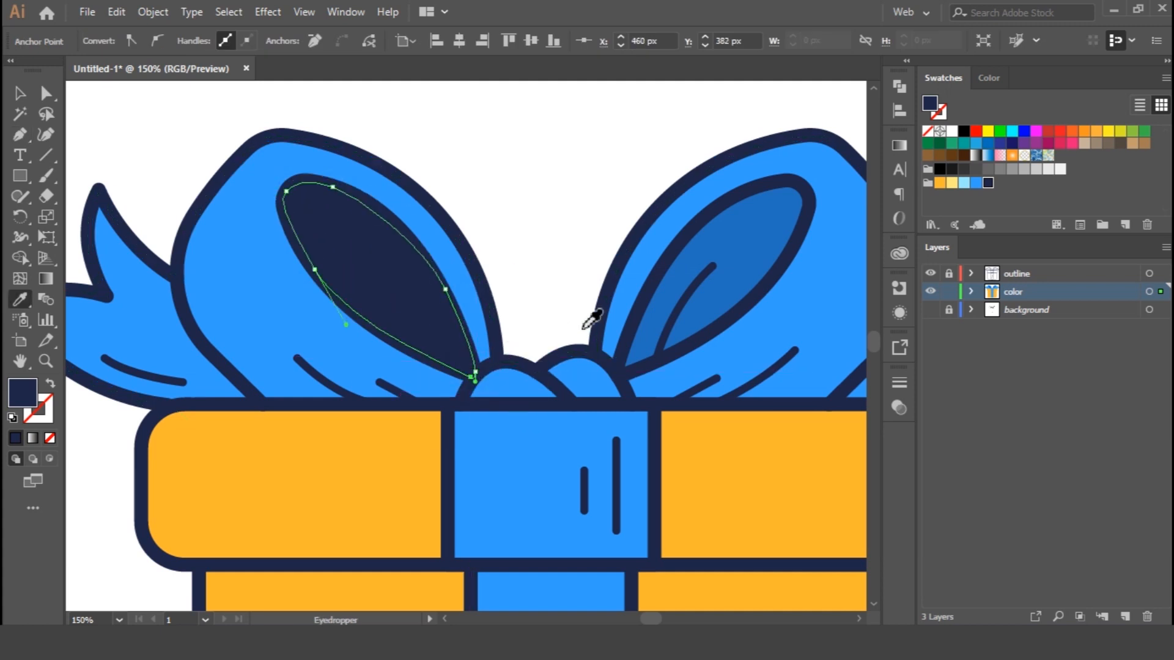
{"action": "left_click", "coordinate": [710, 239]}
{"action": "key", "text": "v"}
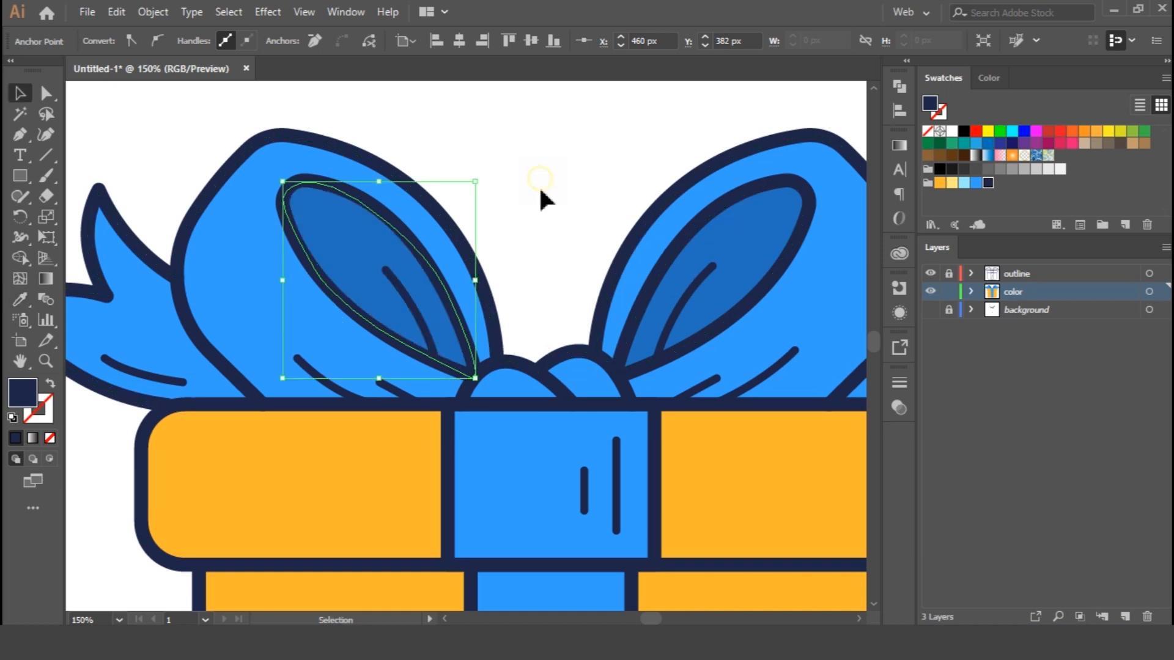
{"action": "left_click", "coordinate": [542, 202]}
Step: Draw a closed curved shadow shape along the outer lower edge of the right bow loop with the Pen tool
{"action": "key", "text": "ctrl+0"}
{"action": "key", "text": "ctrl+1"}
{"action": "left_click_drag", "start_coordinate": [537, 229], "coordinate": [409, 393]}
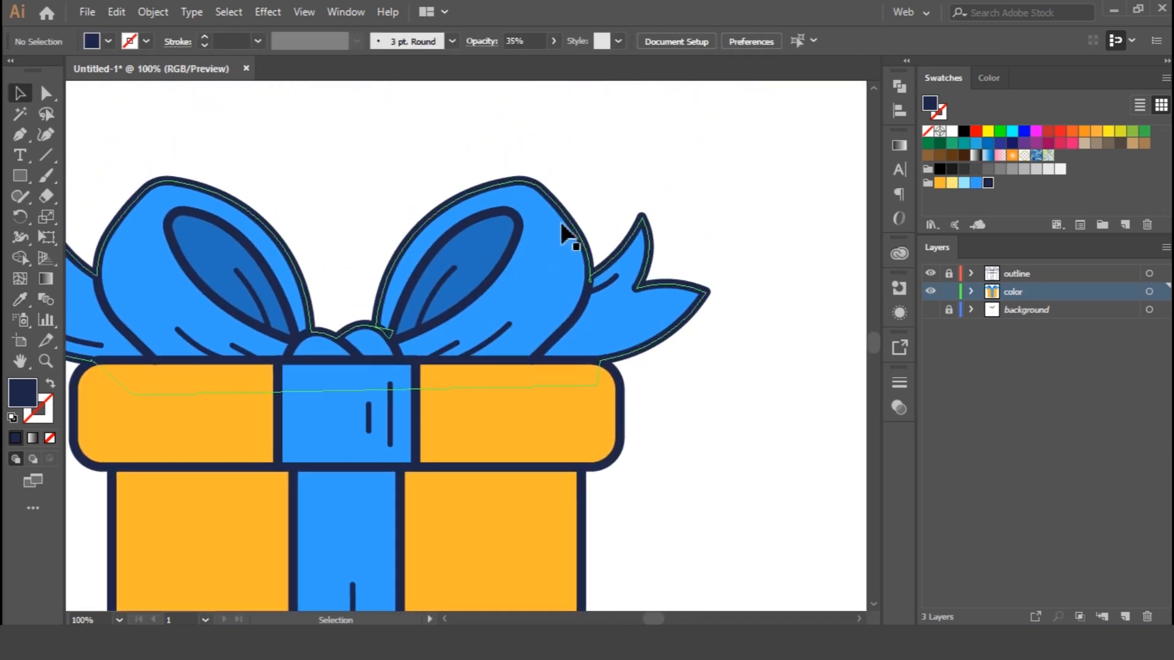
{"action": "left_click_drag", "start_coordinate": [626, 213], "coordinate": [681, 174]}
{"action": "left_click", "coordinate": [652, 184]}
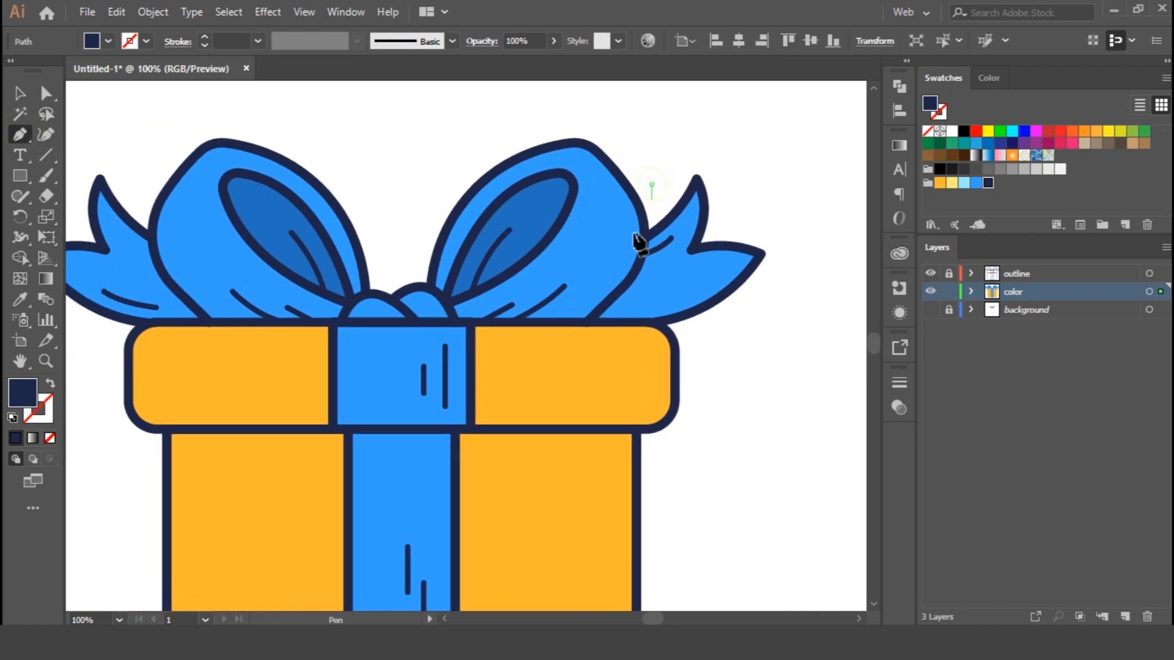
{"action": "left_click_drag", "start_coordinate": [504, 327], "coordinate": [384, 391]}
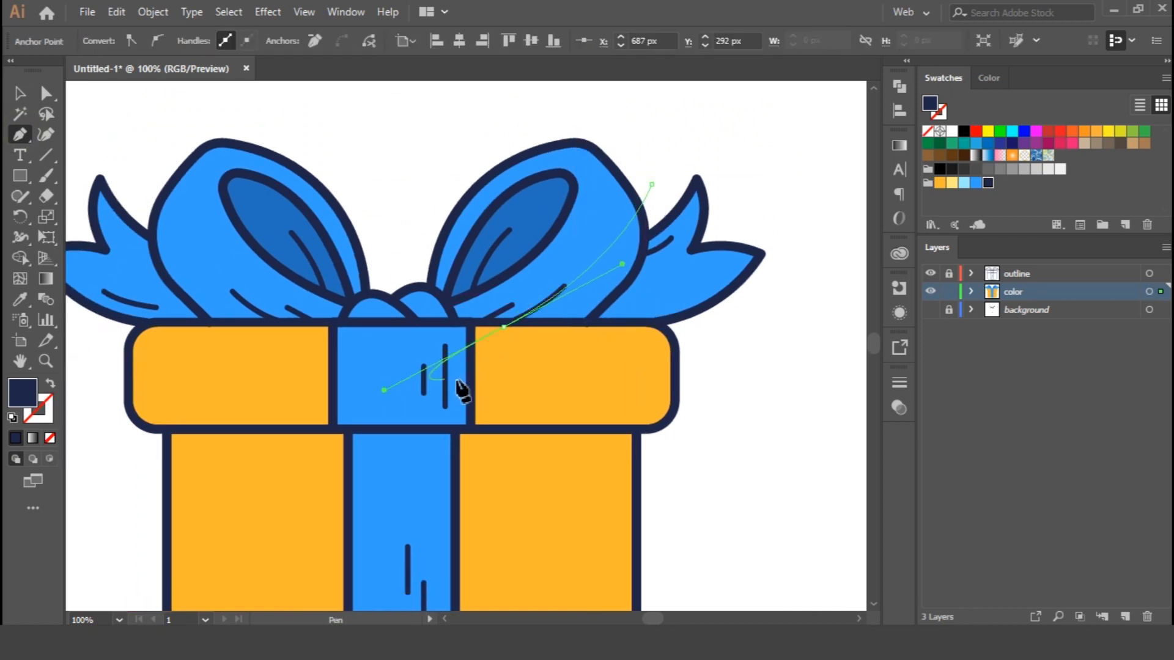
{"action": "left_click", "coordinate": [504, 327]}
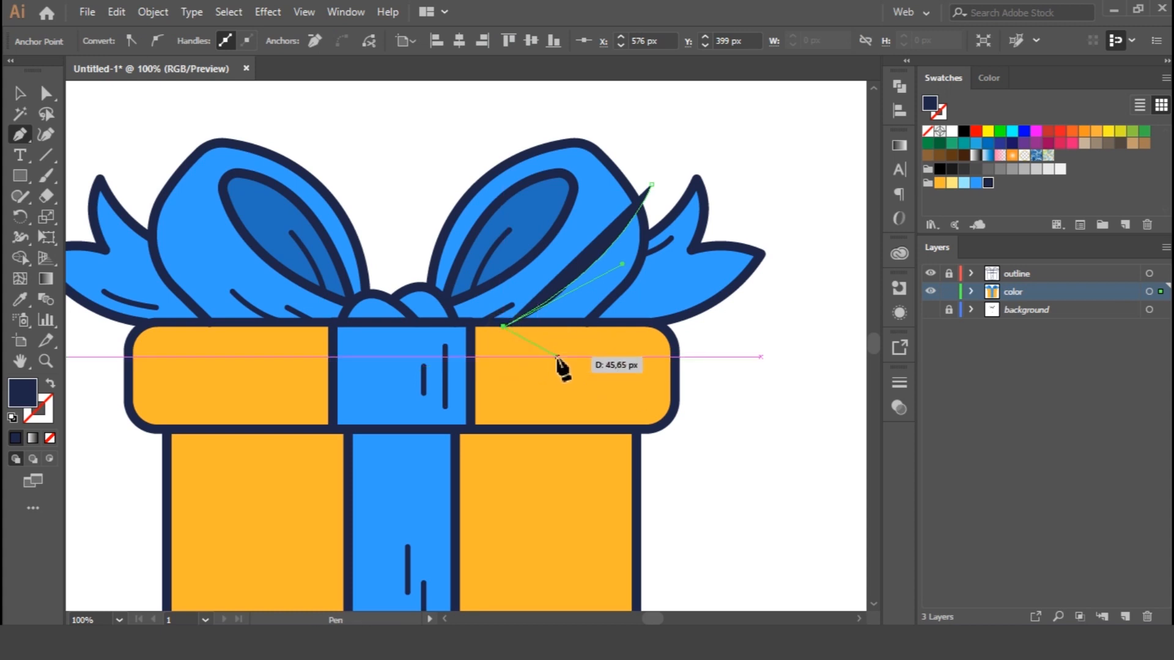
{"action": "left_click", "coordinate": [558, 340]}
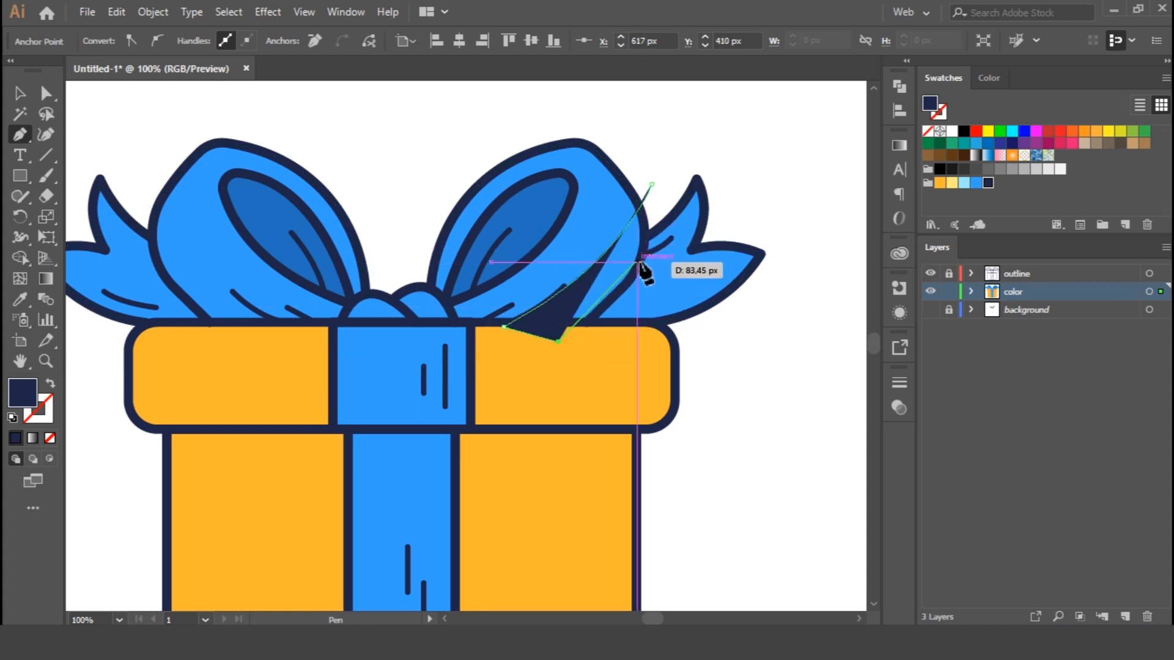
{"action": "left_click_drag", "start_coordinate": [636, 261], "coordinate": [650, 191]}
{"action": "left_click", "coordinate": [652, 184]}
Step: Trim the part of the new shadow shape that extends beyond the right bow loop with the Shape Builder and deselect
{"action": "key", "text": "v"}
{"action": "left_click", "coordinate": [632, 218], "text": "shift"}
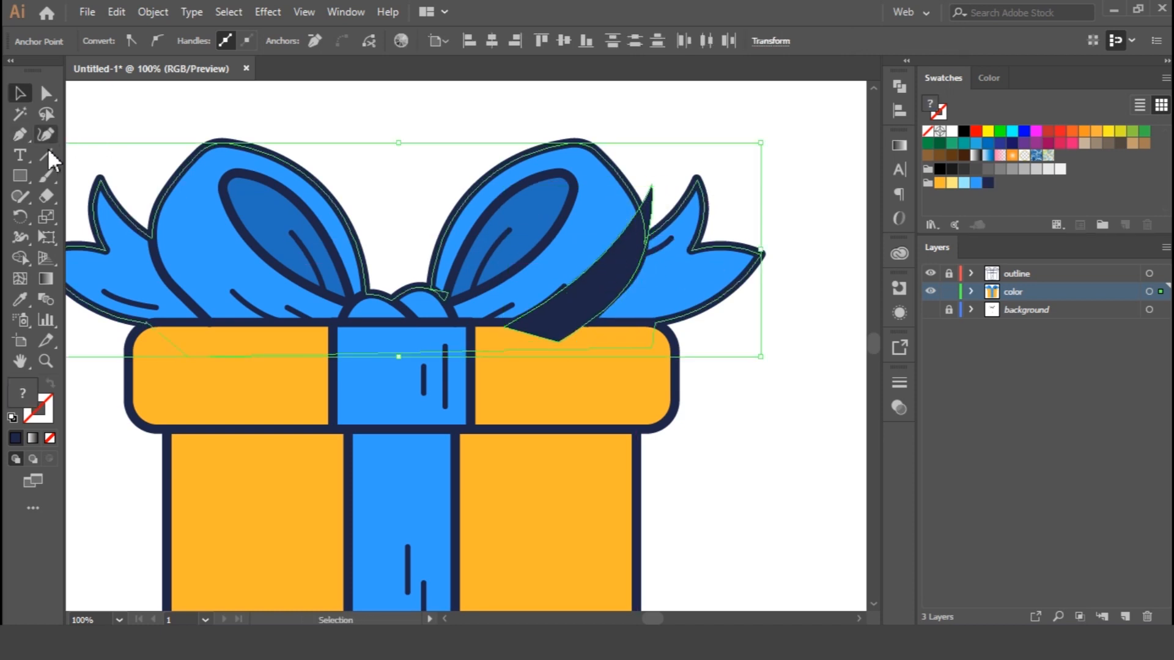
{"action": "left_click", "coordinate": [20, 257]}
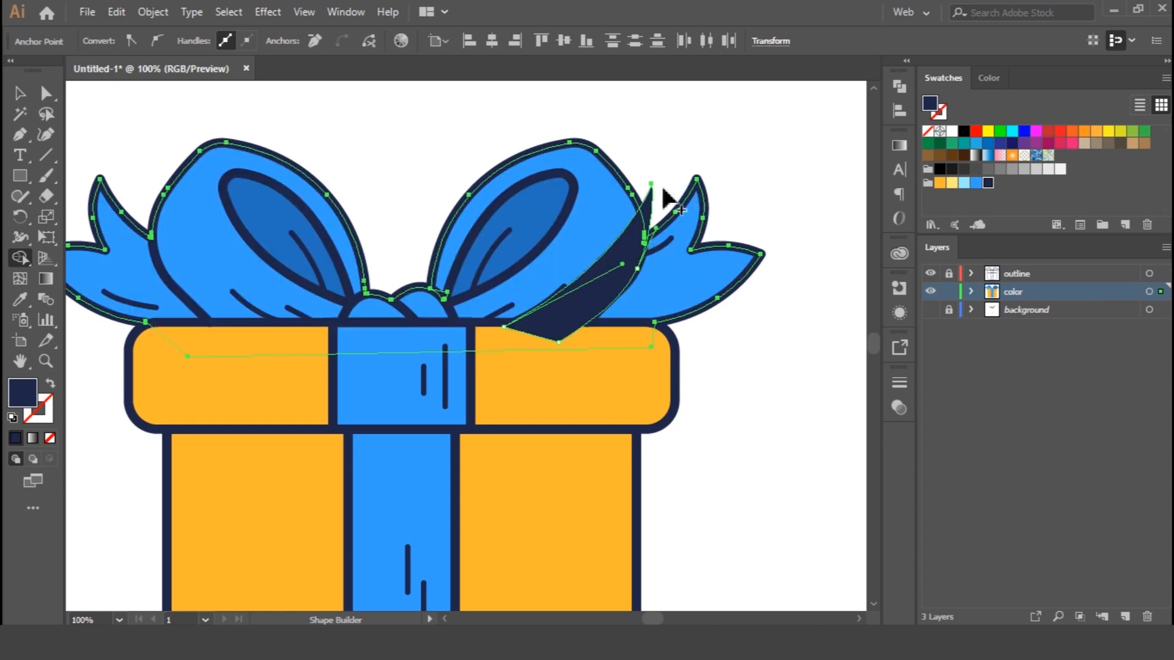
{"action": "left_click", "coordinate": [652, 215], "text": "alt"}
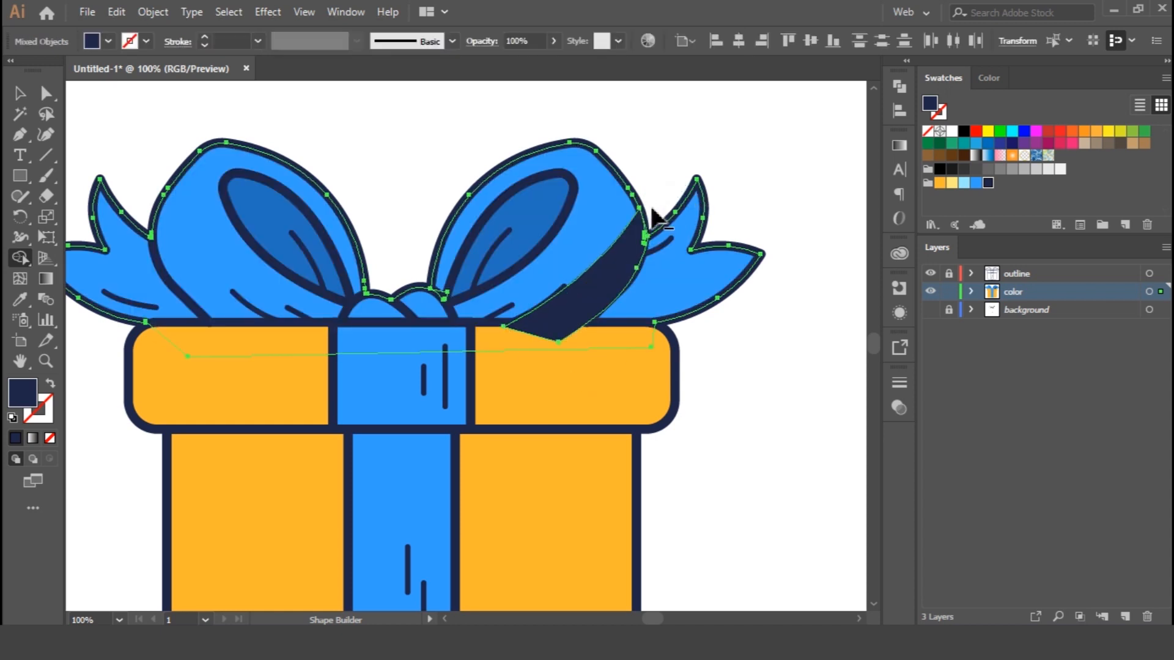
{"action": "key", "text": "v"}
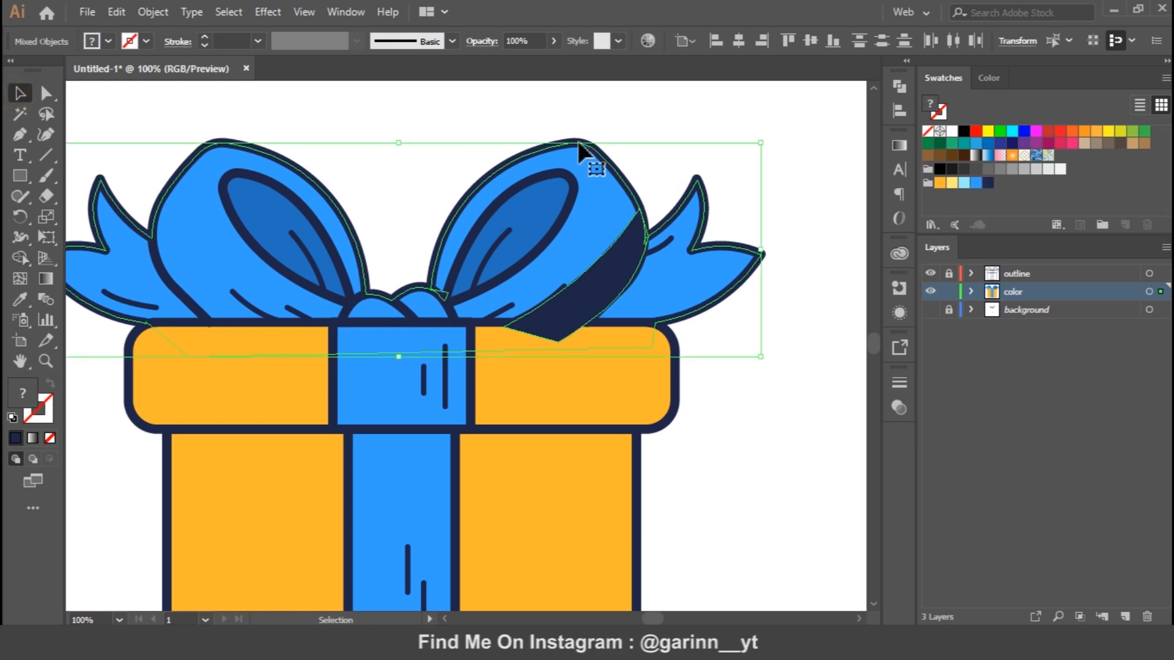
{"action": "left_click", "coordinate": [663, 119]}
Step: Copy the inner loop shadow's appearance onto the right loop's outer shadow shape with the Eyedropper and deselect it
{"action": "left_click", "coordinate": [618, 275]}
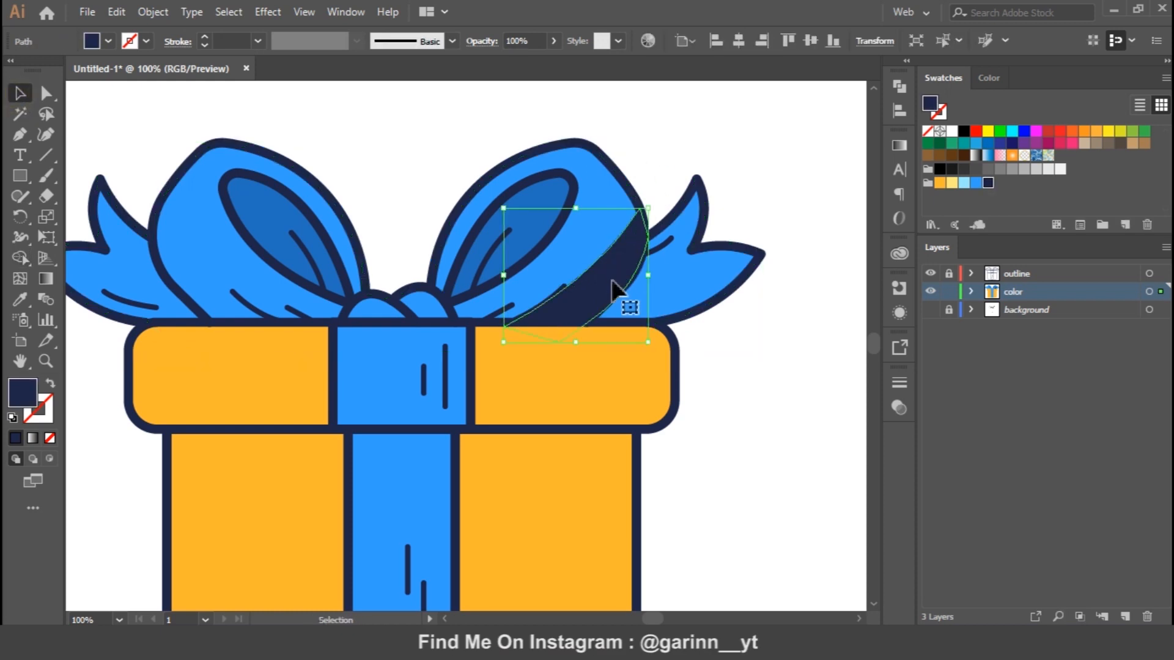
{"action": "key", "text": "i"}
{"action": "left_click", "coordinate": [518, 246]}
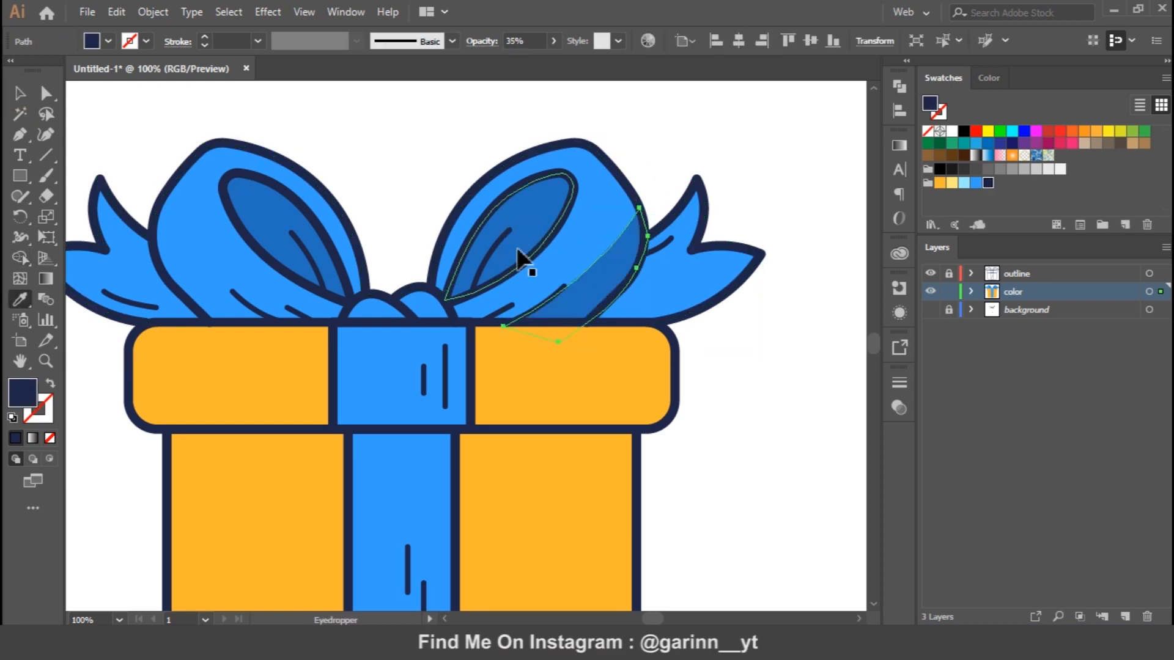
{"action": "key", "text": "v"}
{"action": "left_click", "coordinate": [726, 156]}
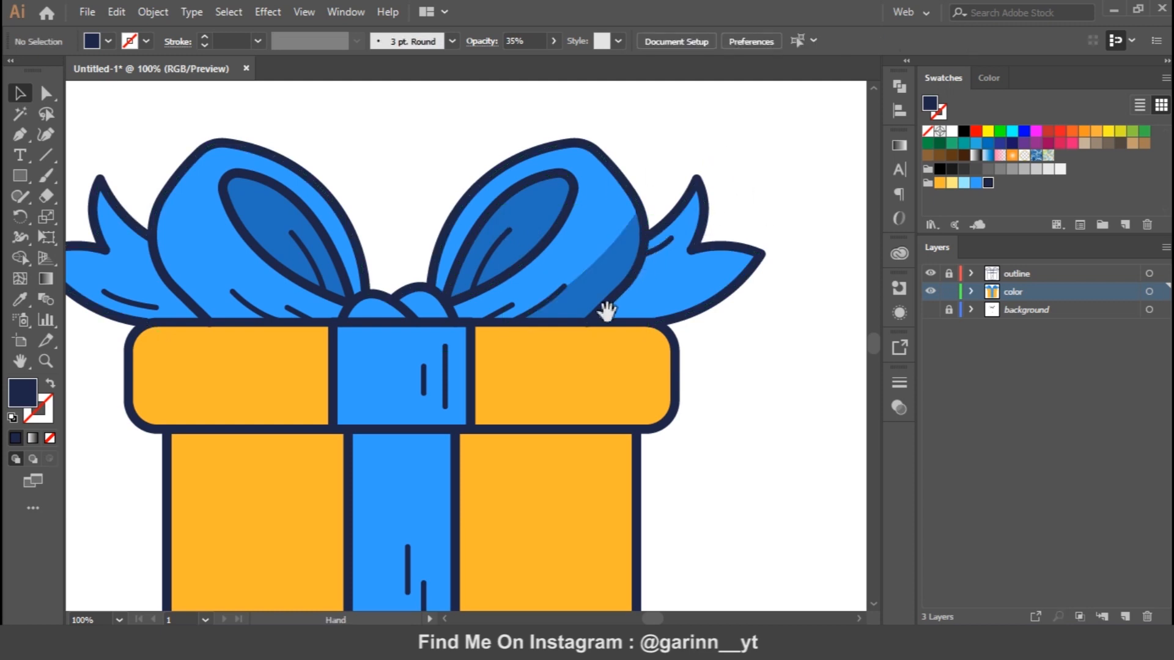
Step: Place a mirrored copy of the right loop's outer shadow along the outer lower edge of the left bow loop
{"action": "left_click_drag", "start_coordinate": [603, 322], "coordinate": [553, 348]}
{"action": "key", "text": "ctrl+minus"}
{"action": "key", "text": "ctrl+minus"}
{"action": "key", "text": "ctrl+plus"}
{"action": "key", "text": "ctrl+plus"}
{"action": "key", "text": "ctrl+plus"}
{"action": "left_click_drag", "start_coordinate": [518, 238], "coordinate": [653, 232]}
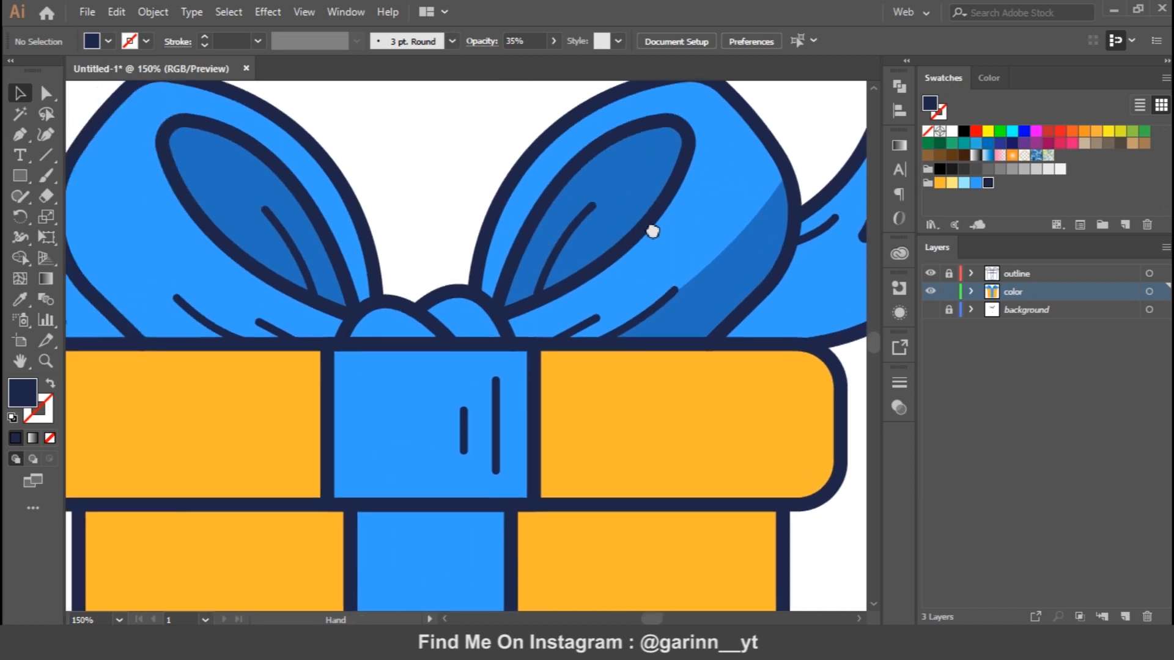
{"action": "left_click", "coordinate": [740, 295]}
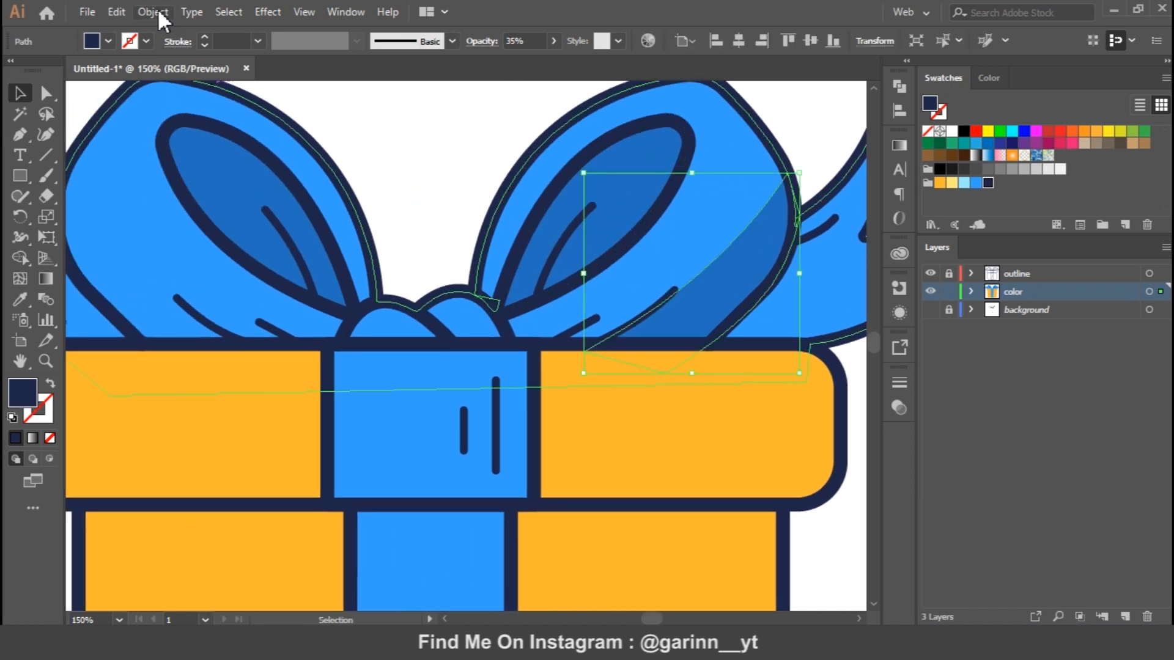
{"action": "left_click", "coordinate": [153, 11]}
{"action": "left_click", "coordinate": [161, 94]}
{"action": "left_click", "coordinate": [116, 11]}
{"action": "left_click", "coordinate": [165, 130]}
{"action": "left_click_drag", "start_coordinate": [714, 269], "coordinate": [248, 269]}
{"action": "left_click_drag", "start_coordinate": [340, 301], "coordinate": [110, 287]}
{"action": "left_click_drag", "start_coordinate": [188, 280], "coordinate": [360, 281]}
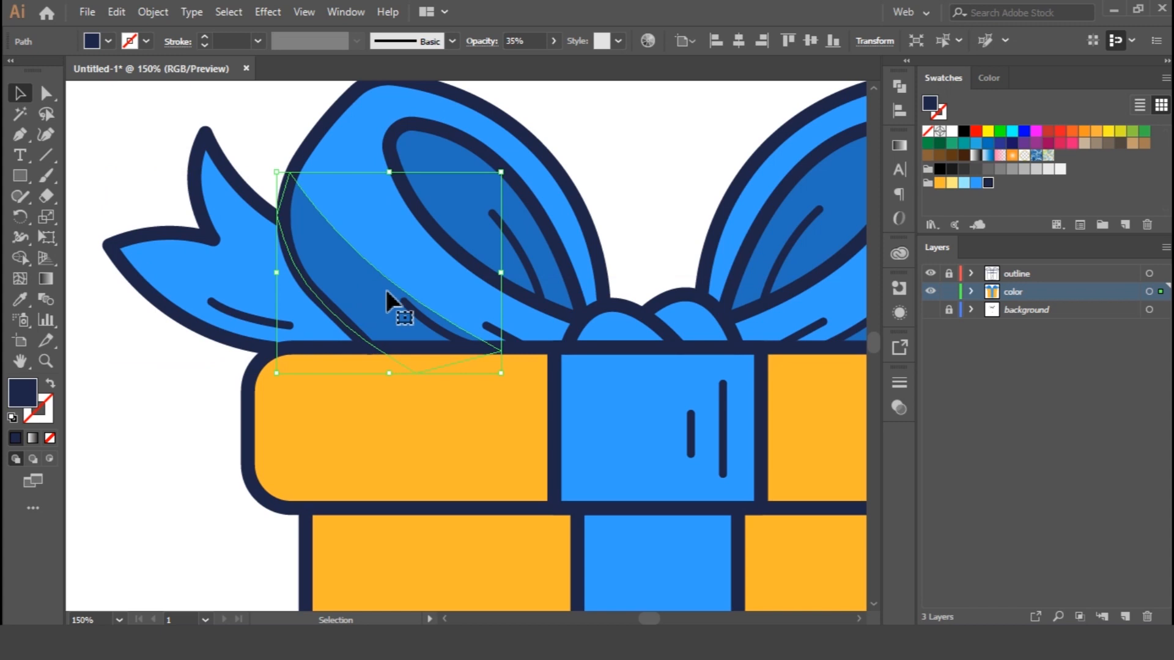
{"action": "left_click", "coordinate": [618, 126]}
Step: Draw a closed two-hump shadow shape across the lower part of the bow knot and raise its lower-left anchor slightly
{"action": "key", "text": "space"}
{"action": "left_click_drag", "start_coordinate": [623, 177], "coordinate": [422, 275]}
{"action": "left_click_drag", "start_coordinate": [480, 344], "coordinate": [421, 272]}
{"action": "key", "text": "space"}
{"action": "left_click_drag", "start_coordinate": [383, 179], "coordinate": [415, 105]}
{"action": "left_click", "coordinate": [21, 136]}
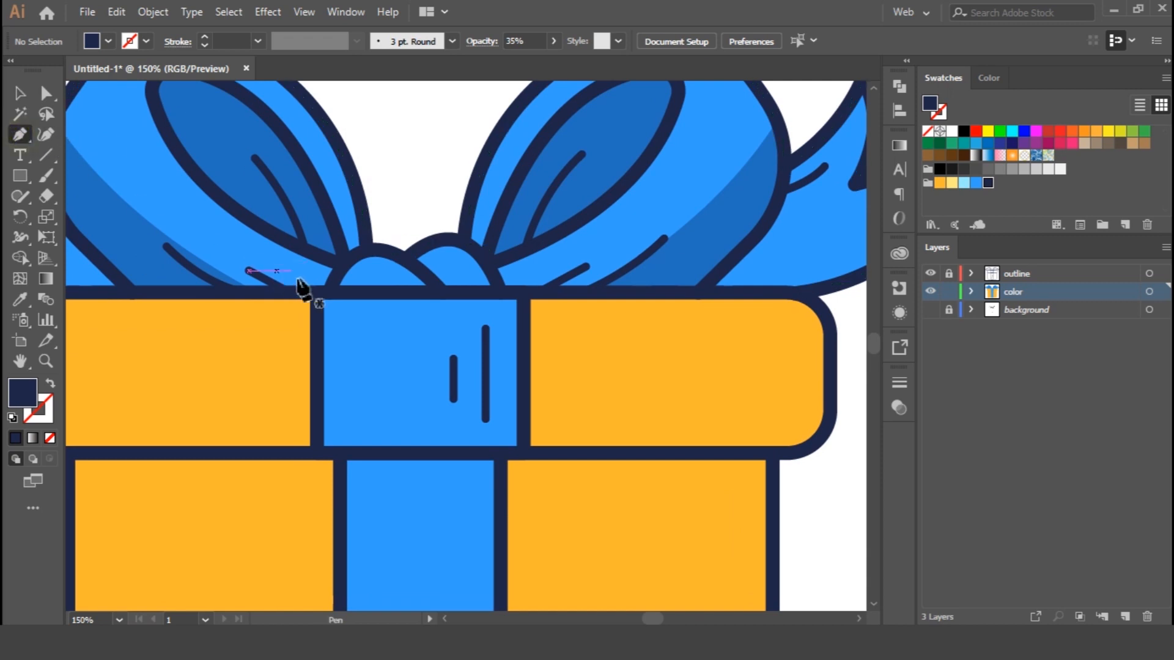
{"action": "left_click", "coordinate": [330, 302]}
{"action": "left_click_drag", "start_coordinate": [417, 269], "coordinate": [496, 277]}
{"action": "left_click", "coordinate": [437, 288]}
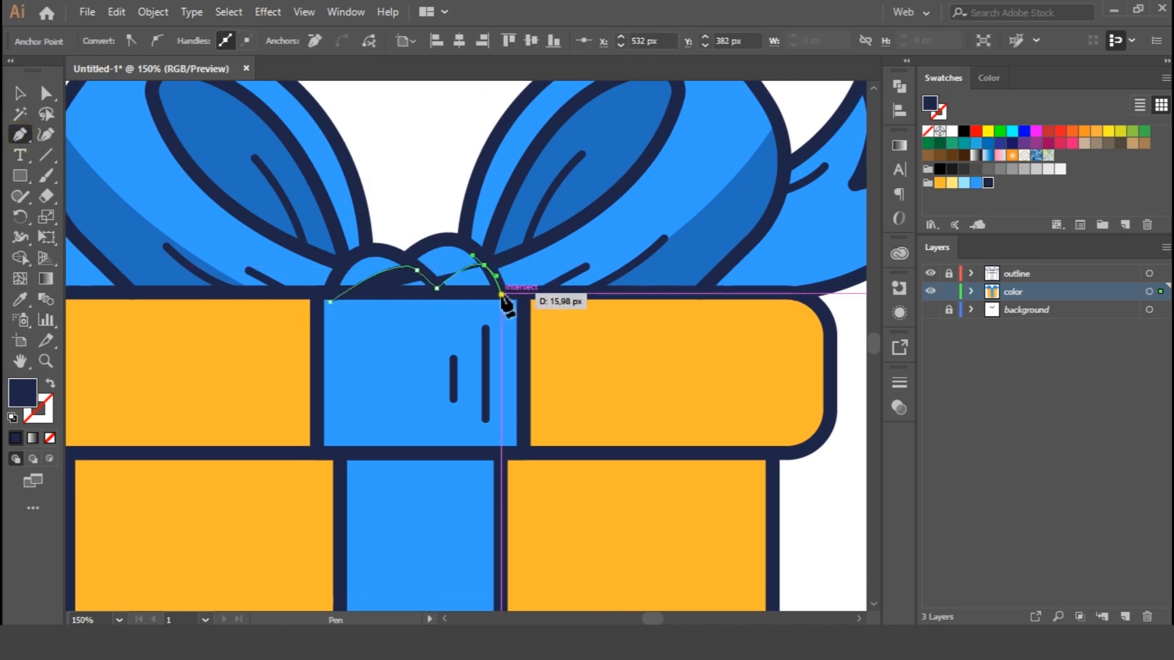
{"action": "left_click", "coordinate": [501, 296]}
{"action": "left_click", "coordinate": [330, 301]}
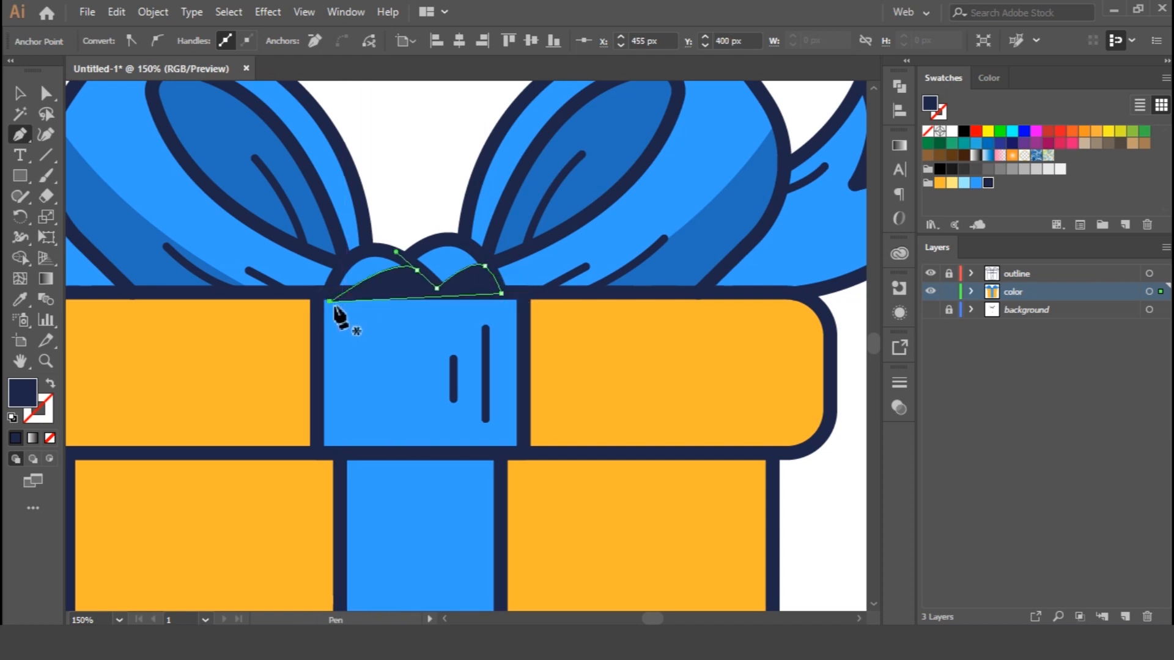
{"action": "left_click", "coordinate": [45, 95]}
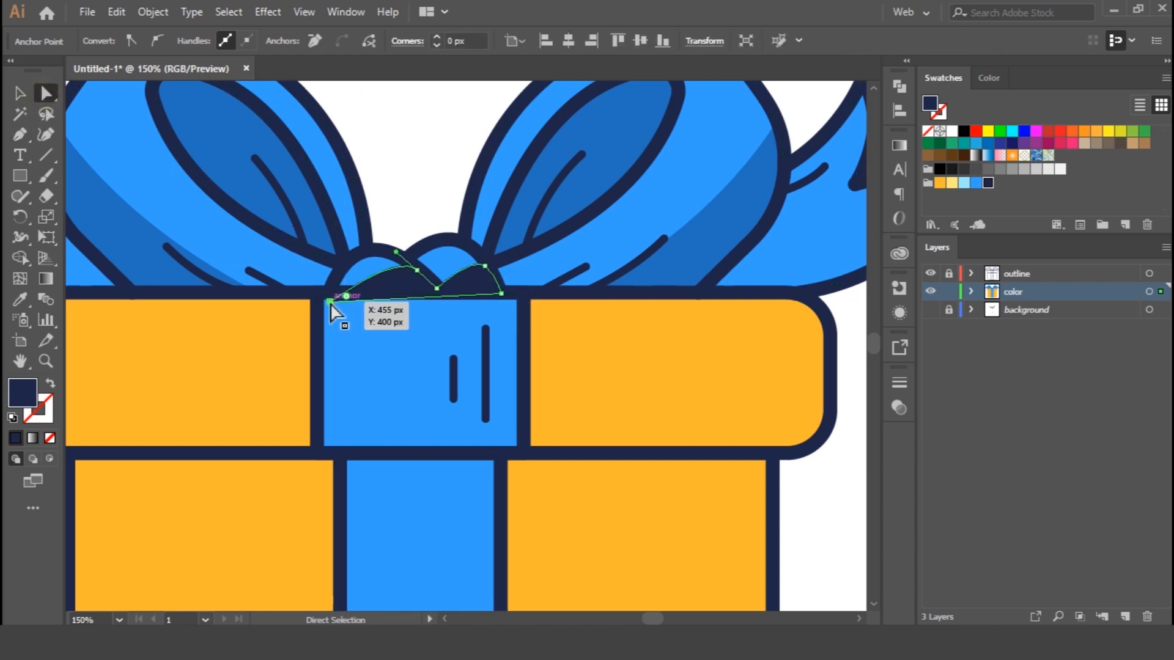
Step: Copy the right loop's inner shadow appearance onto the knot's shadow shape with the Eyedropper and deselect it
{"action": "key", "text": "i"}
{"action": "left_click", "coordinate": [616, 147]}
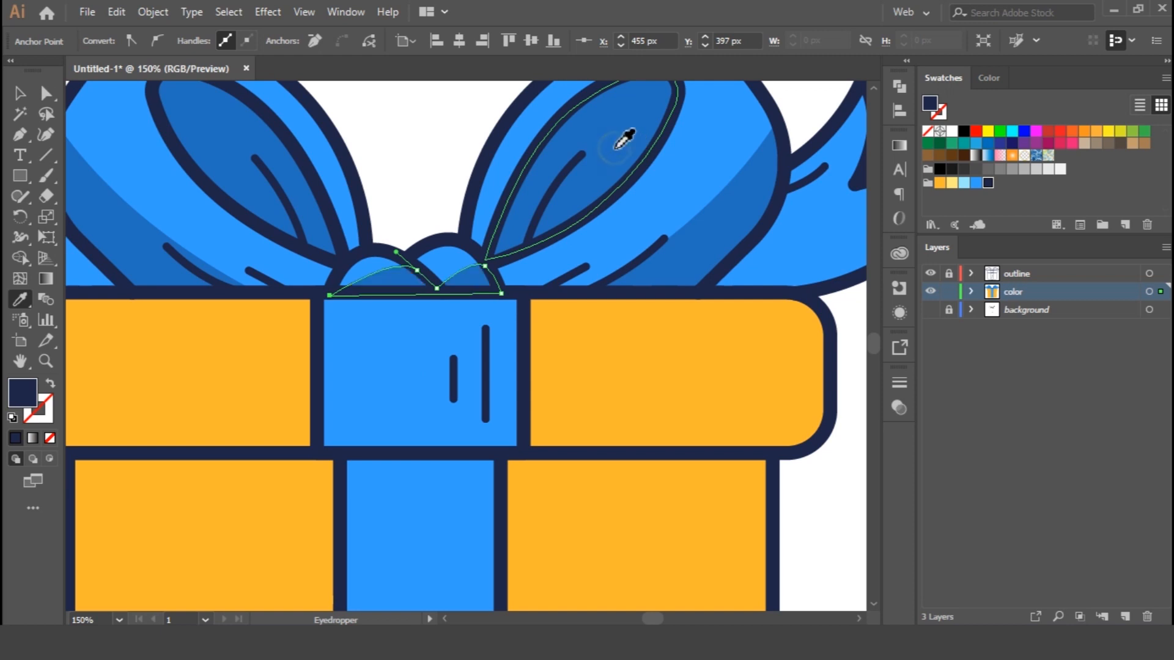
{"action": "key", "text": "v"}
{"action": "left_click", "coordinate": [755, 315]}
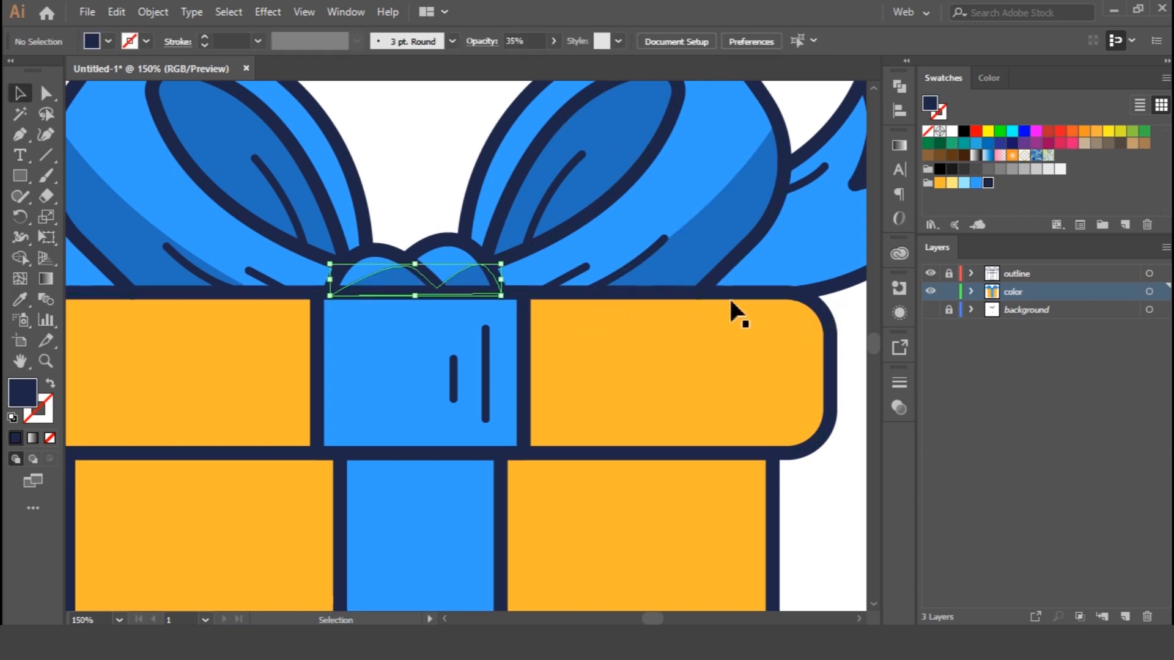
Step: Draw a shadow shape over the lower edge of the right ribbon tail with the Pen tool, extending past its outline
{"action": "left_click_drag", "start_coordinate": [698, 265], "coordinate": [486, 357]}
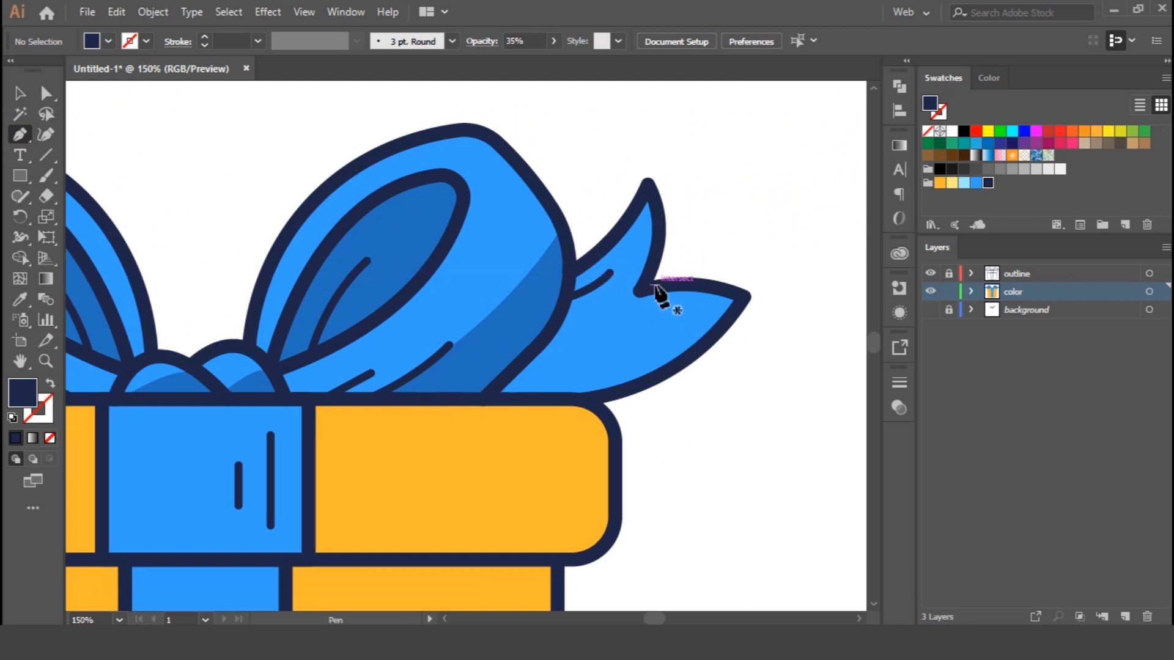
{"action": "left_click", "coordinate": [635, 292]}
{"action": "left_click", "coordinate": [685, 308]}
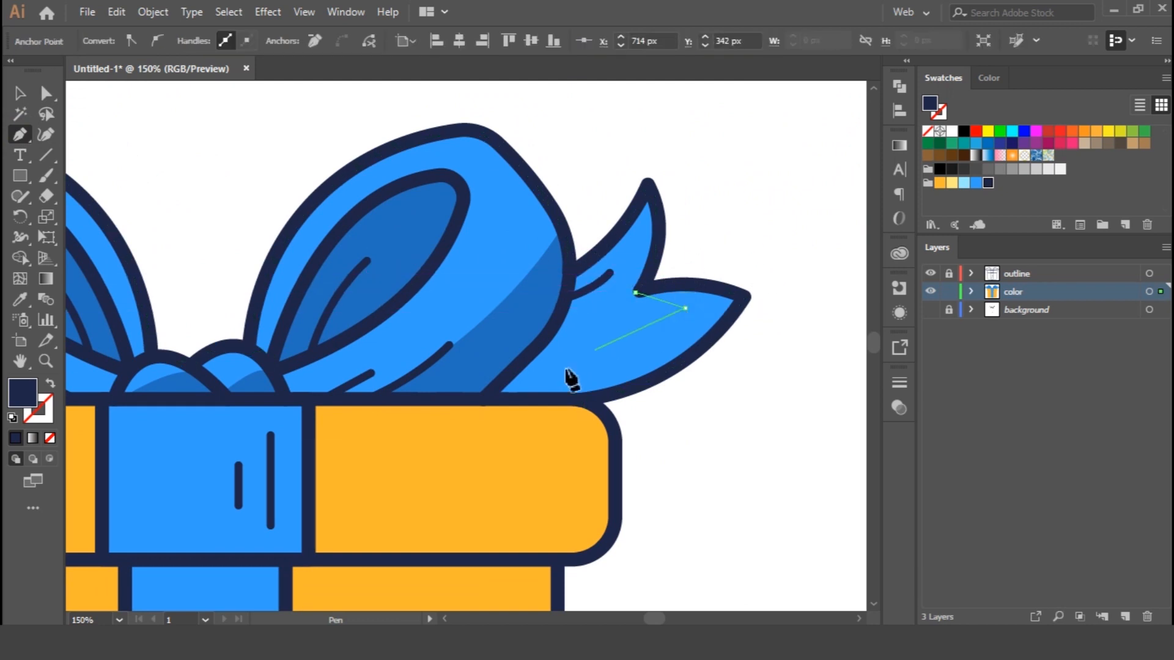
{"action": "left_click_drag", "start_coordinate": [483, 400], "coordinate": [342, 416]}
{"action": "left_click_drag", "start_coordinate": [695, 389], "coordinate": [741, 368]}
{"action": "left_click", "coordinate": [801, 266]}
{"action": "left_click", "coordinate": [750, 255]}
{"action": "left_click", "coordinate": [680, 264]}
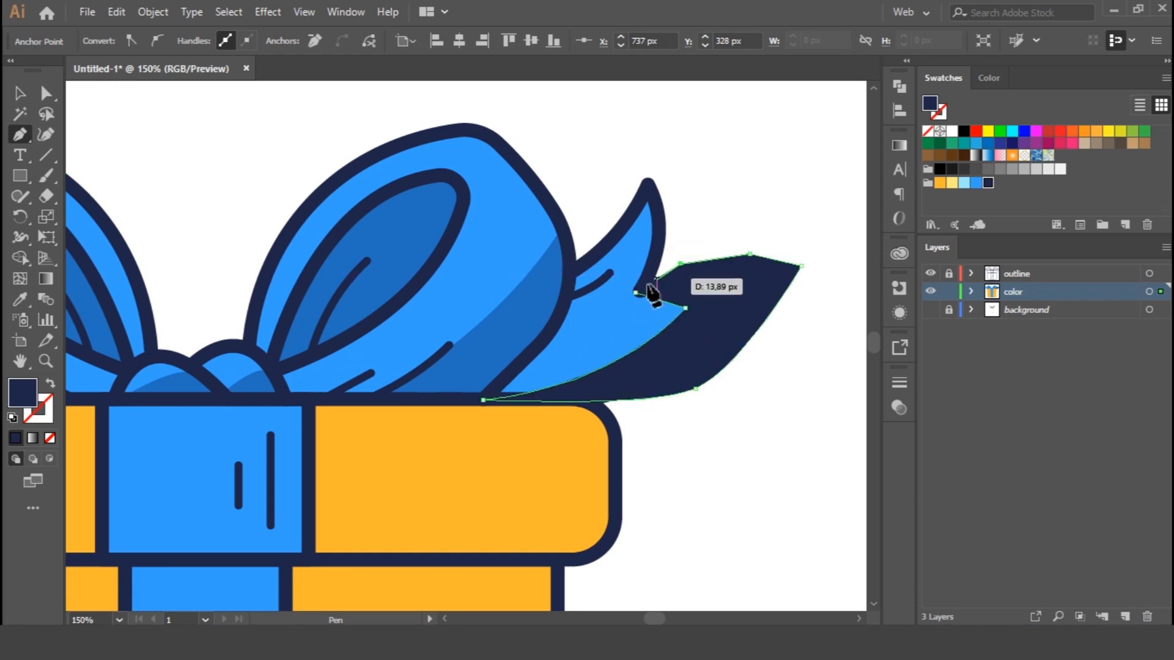
Step: Remove the part of the tail shadow lying outside the right ribbon tail with the Shape Builder and deselect
{"action": "key", "text": "v"}
{"action": "left_click", "coordinate": [629, 336]}
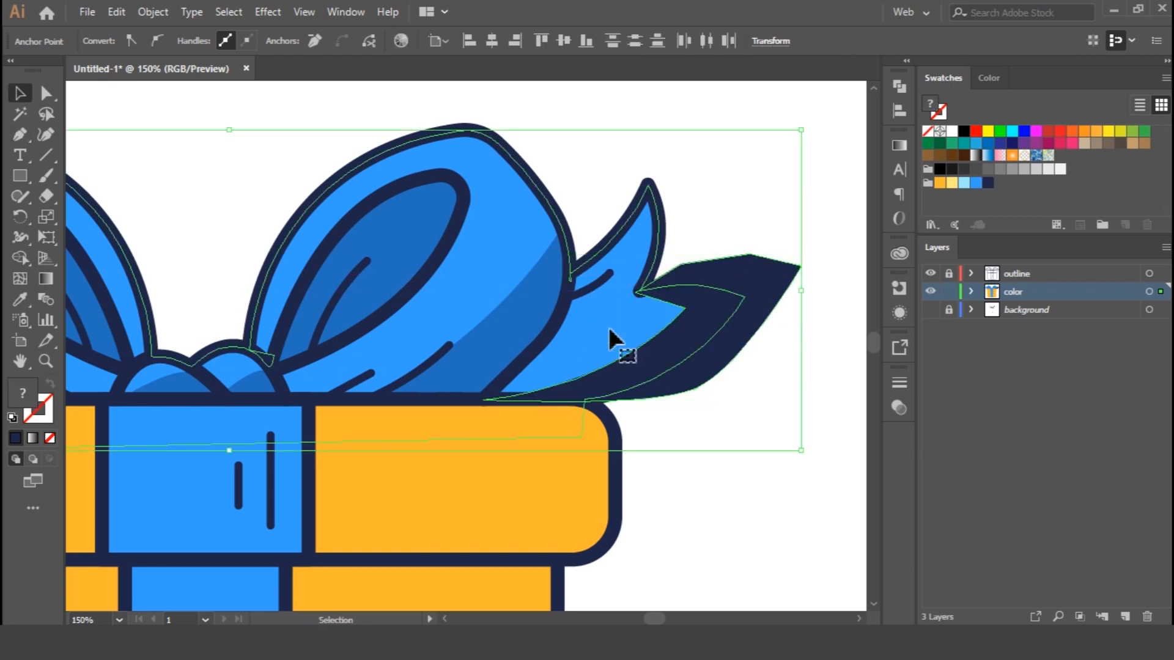
{"action": "left_click", "coordinate": [21, 257]}
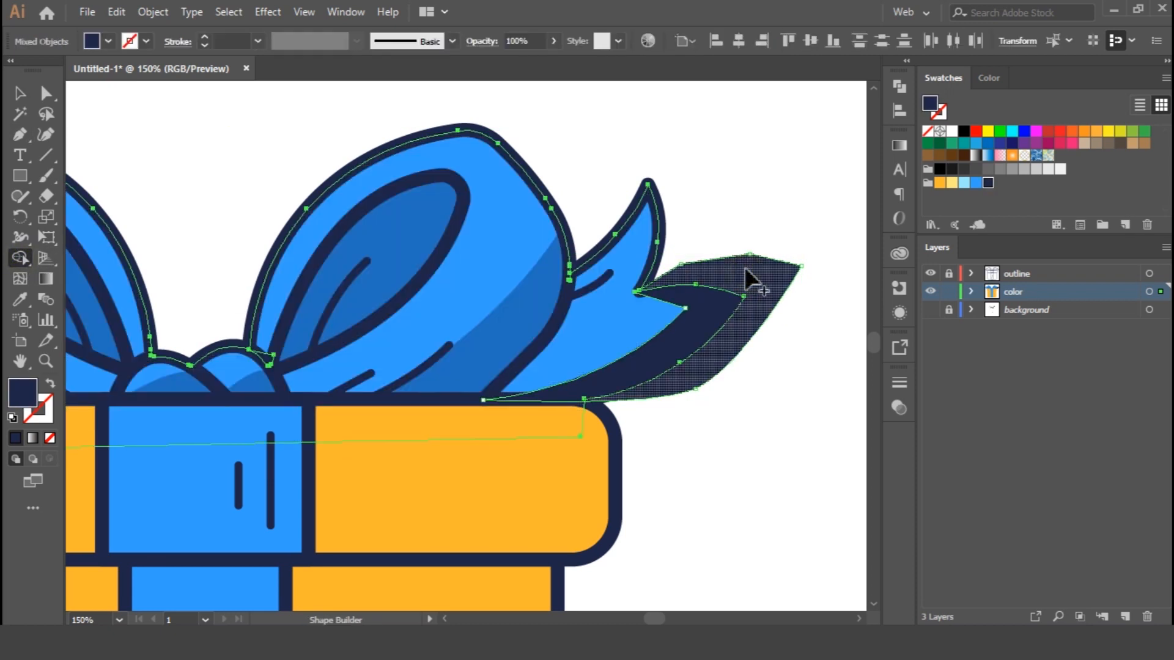
{"action": "left_click", "coordinate": [745, 267], "text": "alt"}
{"action": "key", "text": "v"}
{"action": "left_click", "coordinate": [758, 283]}
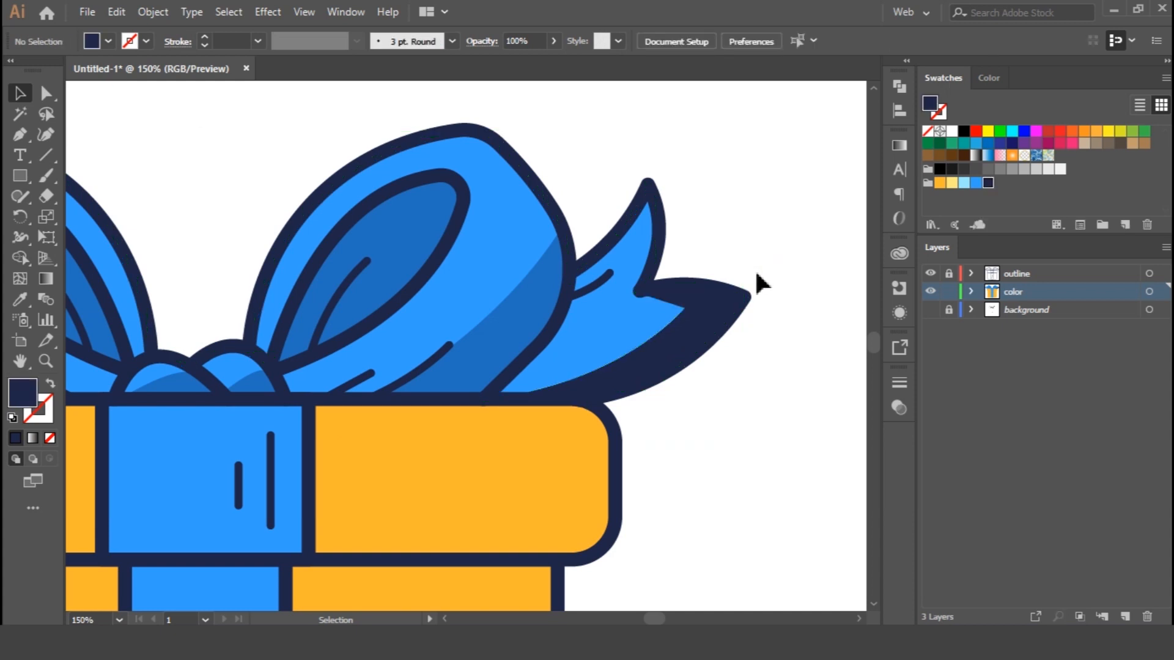
Step: Round the inner corner of the right tail's shadow and copy the bow loop shadow's appearance onto it with the Eyedropper
{"action": "left_click", "coordinate": [727, 297]}
{"action": "left_click_drag", "start_coordinate": [668, 314], "coordinate": [660, 317]}
{"action": "key", "text": "i"}
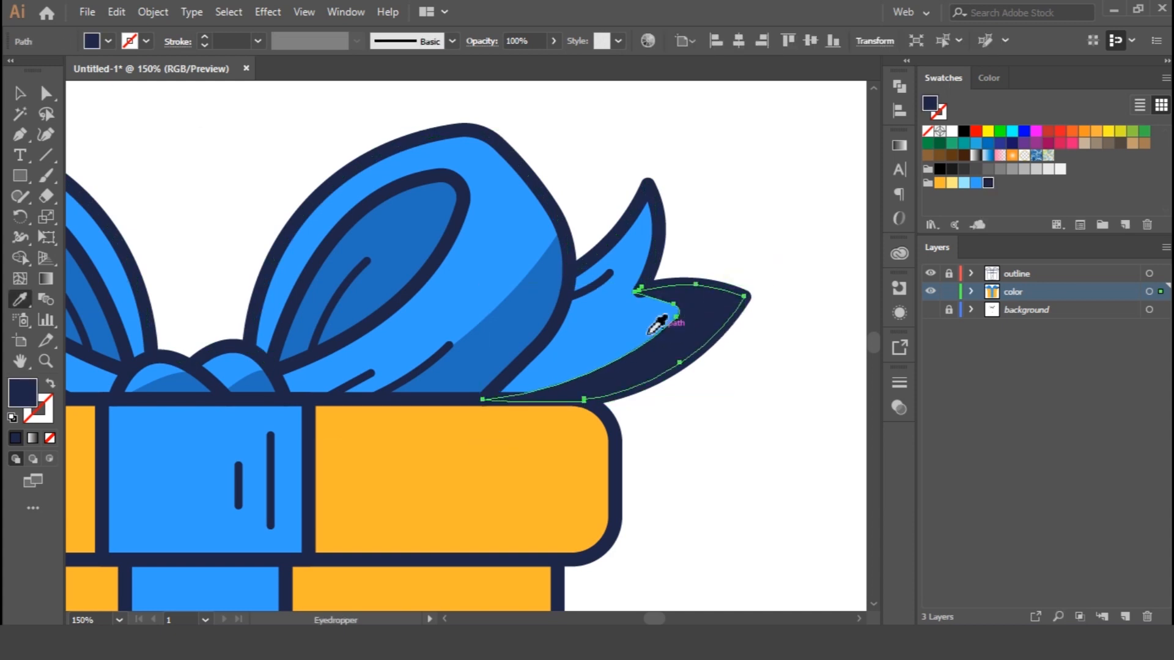
{"action": "left_click", "coordinate": [510, 327]}
{"action": "key", "text": "v"}
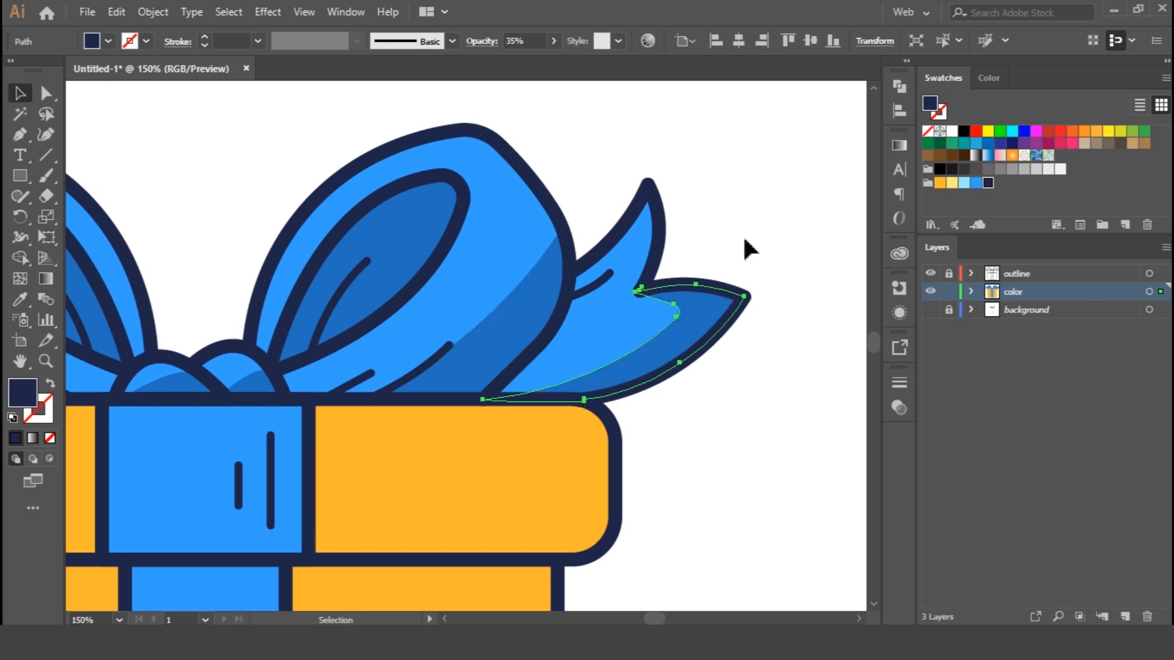
{"action": "left_click", "coordinate": [747, 237]}
Step: Place a mirrored copy of the right tail's shadow over the lower edge of the left ribbon tail
{"action": "key", "text": "ctrl+minus"}
{"action": "key", "text": "ctrl+minus"}
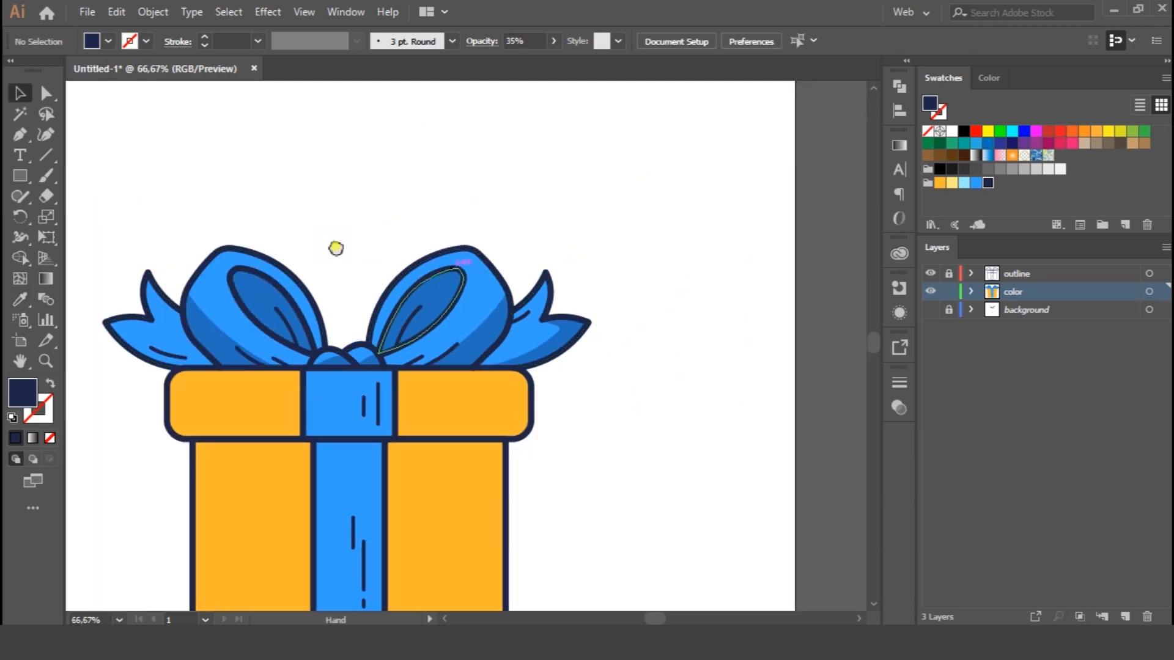
{"action": "left_click_drag", "start_coordinate": [335, 245], "coordinate": [490, 236]}
{"action": "left_click", "coordinate": [728, 332]}
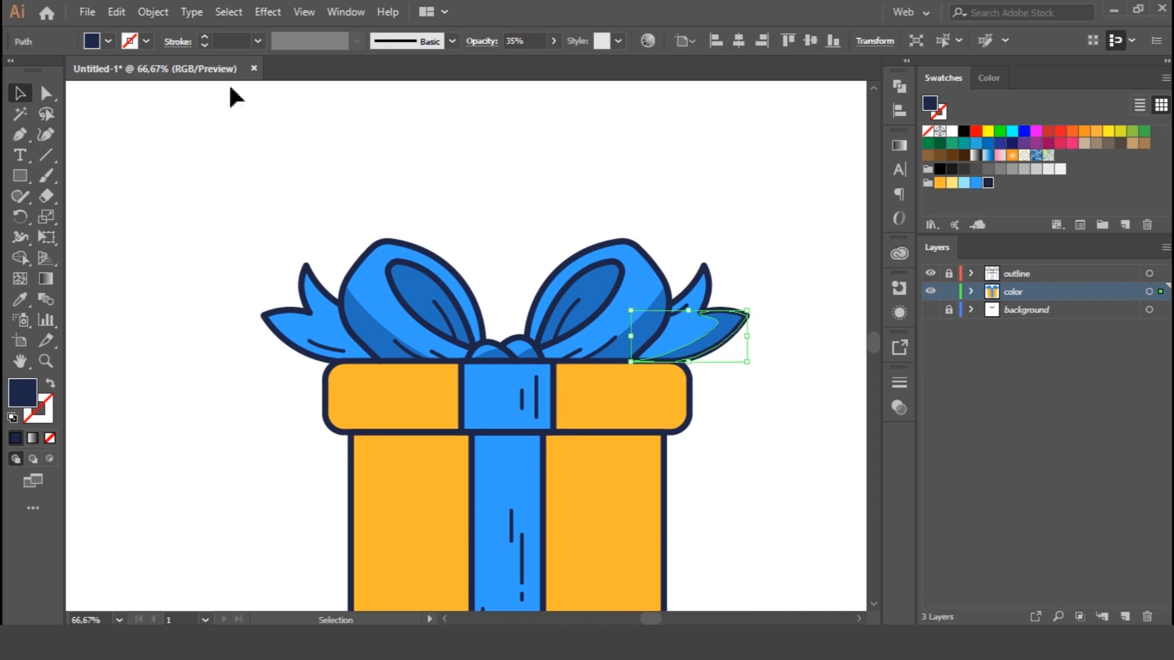
{"action": "left_click", "coordinate": [129, 11]}
{"action": "left_click", "coordinate": [148, 95]}
{"action": "left_click", "coordinate": [120, 12]}
{"action": "left_click", "coordinate": [162, 132]}
{"action": "left_click_drag", "start_coordinate": [668, 332], "coordinate": [454, 324]}
{"action": "key", "text": "ctrl+plus"}
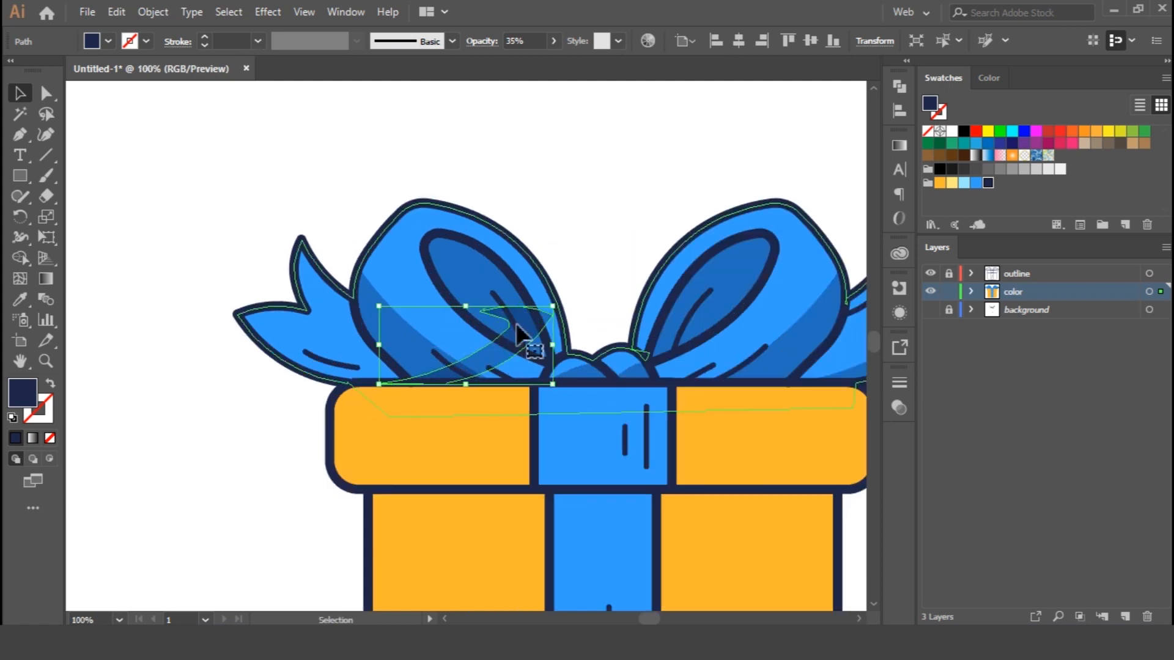
{"action": "left_click_drag", "start_coordinate": [558, 344], "coordinate": [238, 346]}
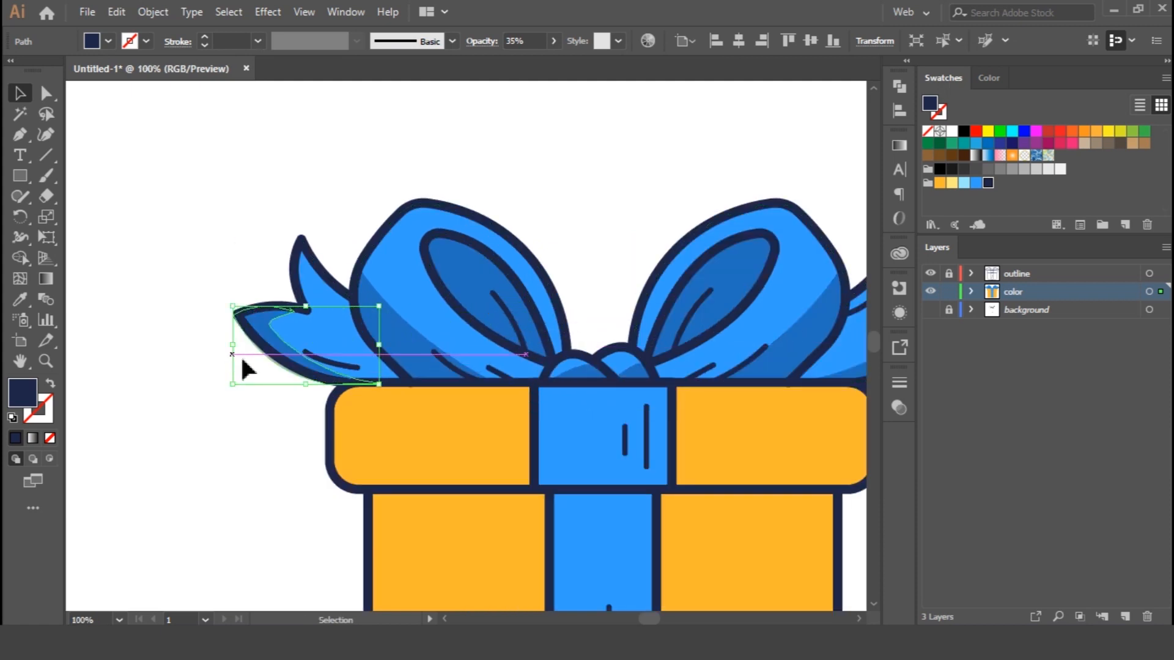
Step: Nudge the left tail's shadow inward to fit the outline and stretch it wider toward the left bow loop
{"action": "key", "text": "ctrl+plus"}
{"action": "key", "text": "v"}
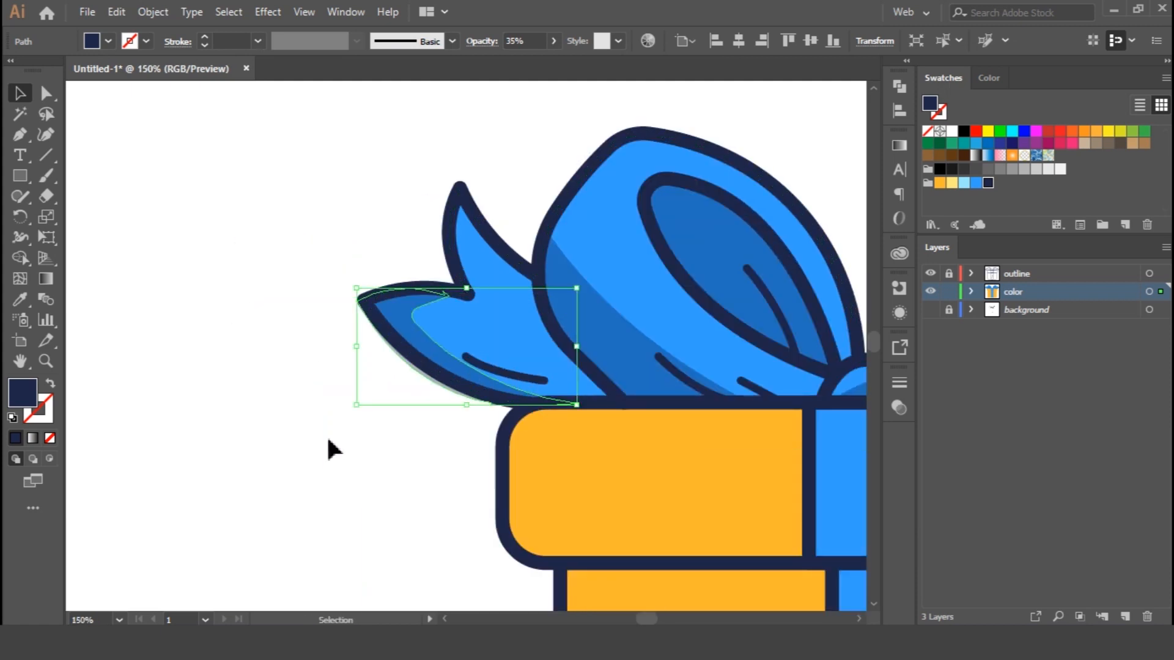
{"action": "key", "text": "Right"}
{"action": "key", "text": "Right"}
{"action": "key", "text": "Right"}
{"action": "key", "text": "Right"}
{"action": "left_click_drag", "start_coordinate": [588, 349], "coordinate": [613, 354]}
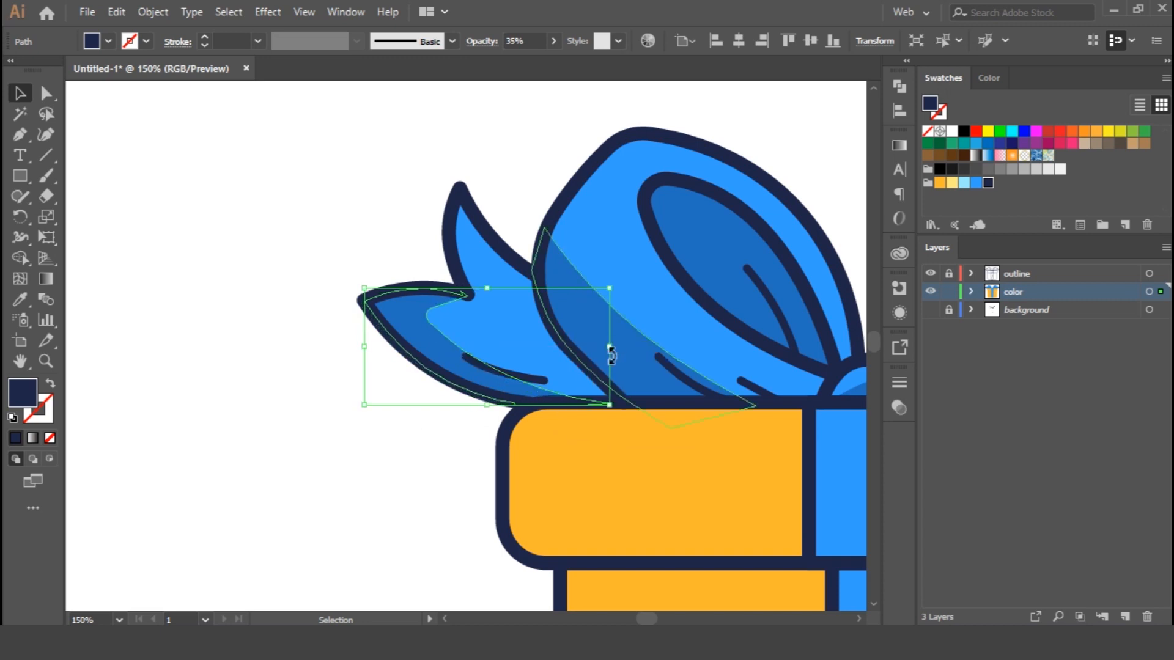
{"action": "left_click", "coordinate": [317, 392]}
{"action": "left_click_drag", "start_coordinate": [666, 427], "coordinate": [220, 449]}
{"action": "key", "text": "ctrl+0"}
{"action": "key", "text": "ctrl+1"}
{"action": "left_click_drag", "start_coordinate": [530, 368], "coordinate": [464, 119]}
{"action": "key", "text": "ctrl+0"}
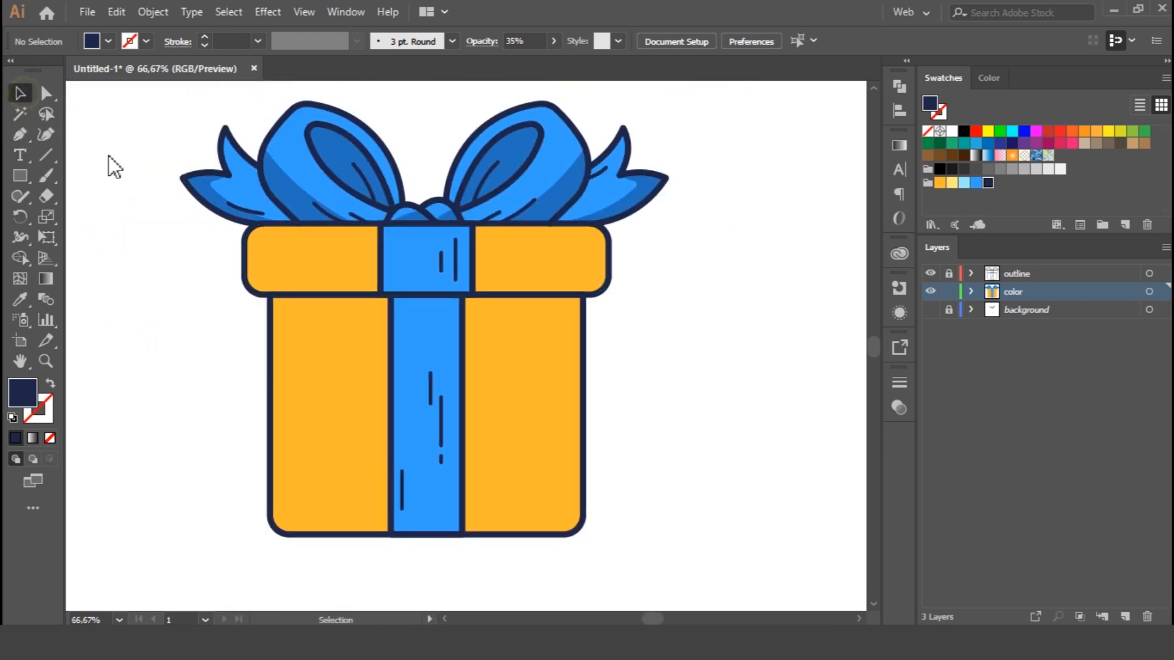
Step: Paste a copy of the lid's blue ribbon rectangle directly in front of the original
{"action": "left_click", "coordinate": [426, 272]}
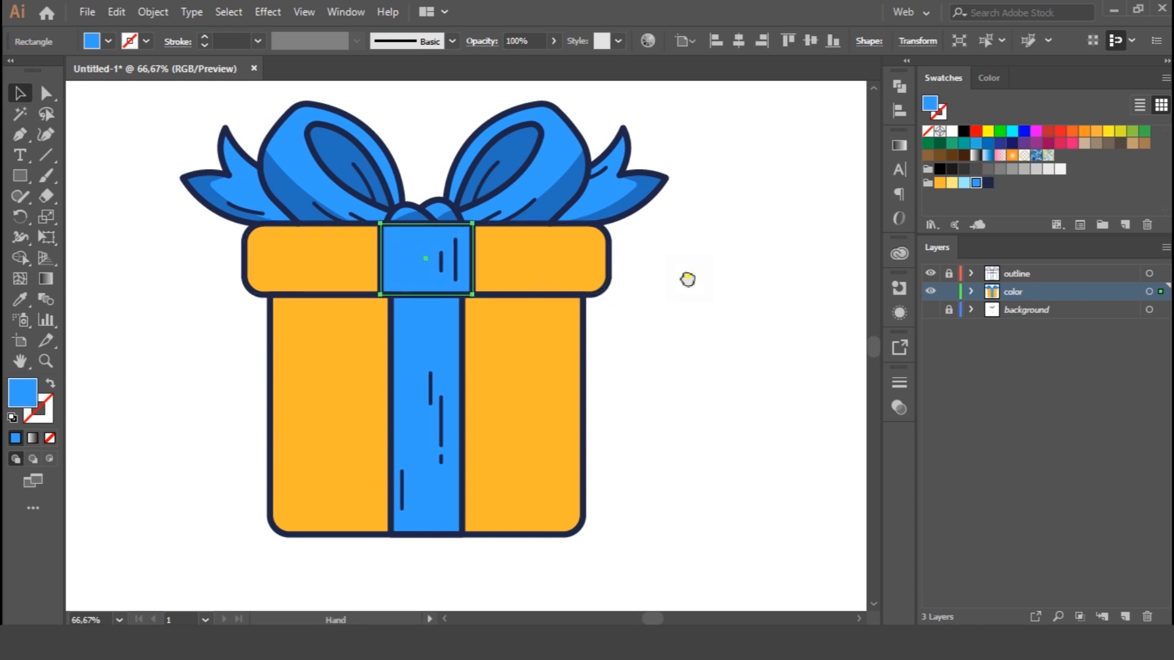
{"action": "left_click_drag", "start_coordinate": [687, 278], "coordinate": [703, 323]}
{"action": "key", "text": "ctrl+1"}
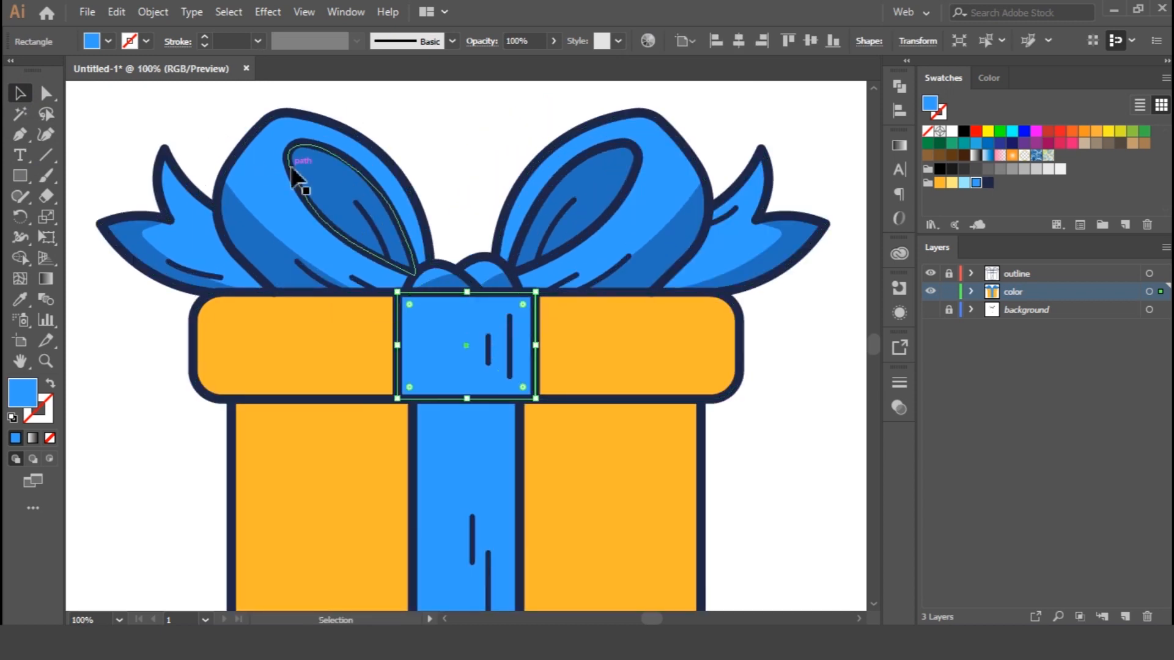
{"action": "left_click", "coordinate": [116, 13]}
{"action": "left_click", "coordinate": [145, 94]}
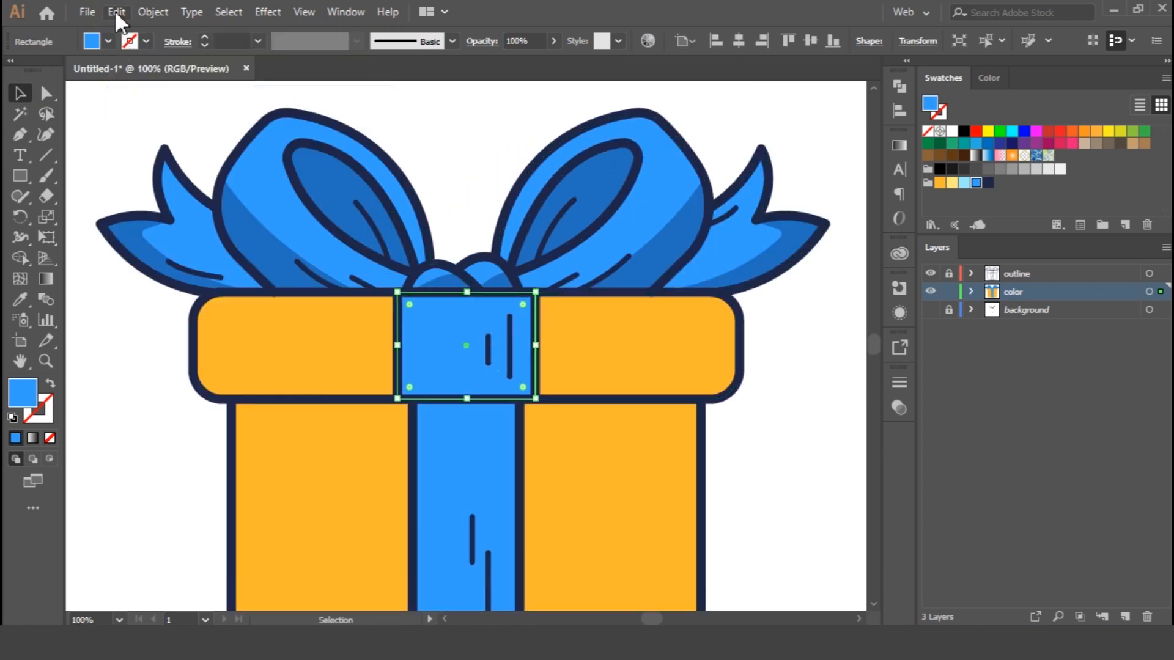
{"action": "left_click", "coordinate": [116, 11]}
{"action": "left_click", "coordinate": [192, 131]}
Step: Narrow the lid ribbon copy to a strip along its right side and copy the bow shadow's appearance onto it with the Eyedropper
{"action": "left_click_drag", "start_coordinate": [396, 346], "coordinate": [482, 342]}
{"action": "key", "text": "i"}
{"action": "left_click", "coordinate": [658, 259]}
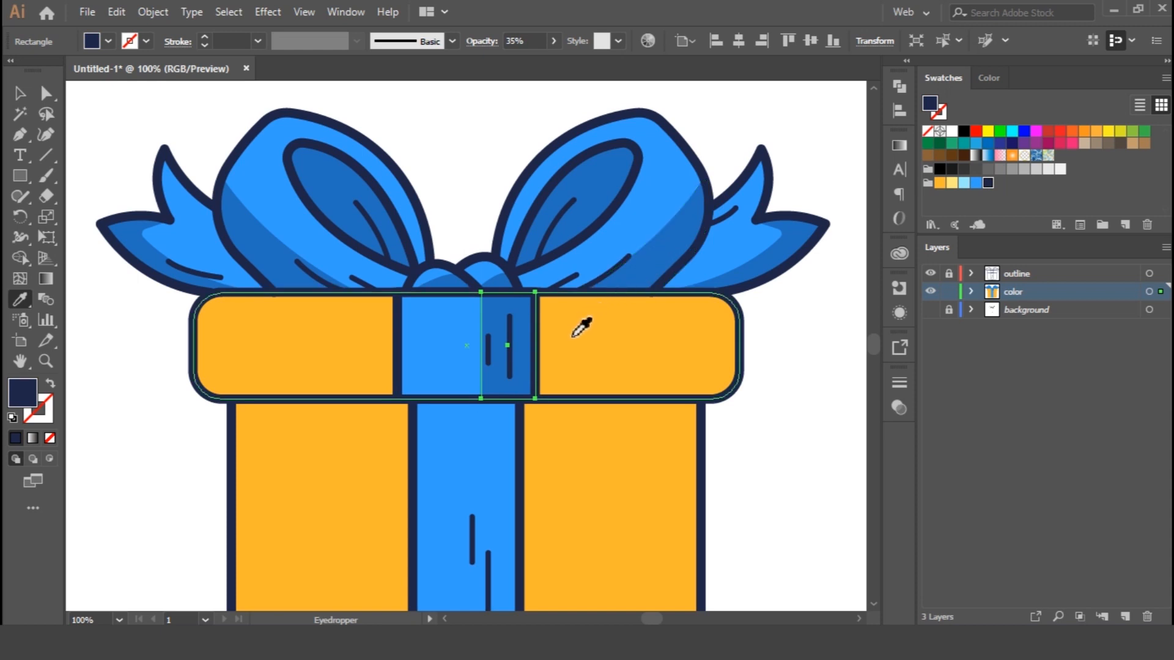
Step: Paste a copy of the box body's vertical ribbon rectangle directly in front of the original
{"action": "scroll", "coordinate": [553, 335], "scroll_direction": "down", "scroll_amount": 5}
{"action": "key", "text": "v"}
{"action": "left_click", "coordinate": [480, 352]}
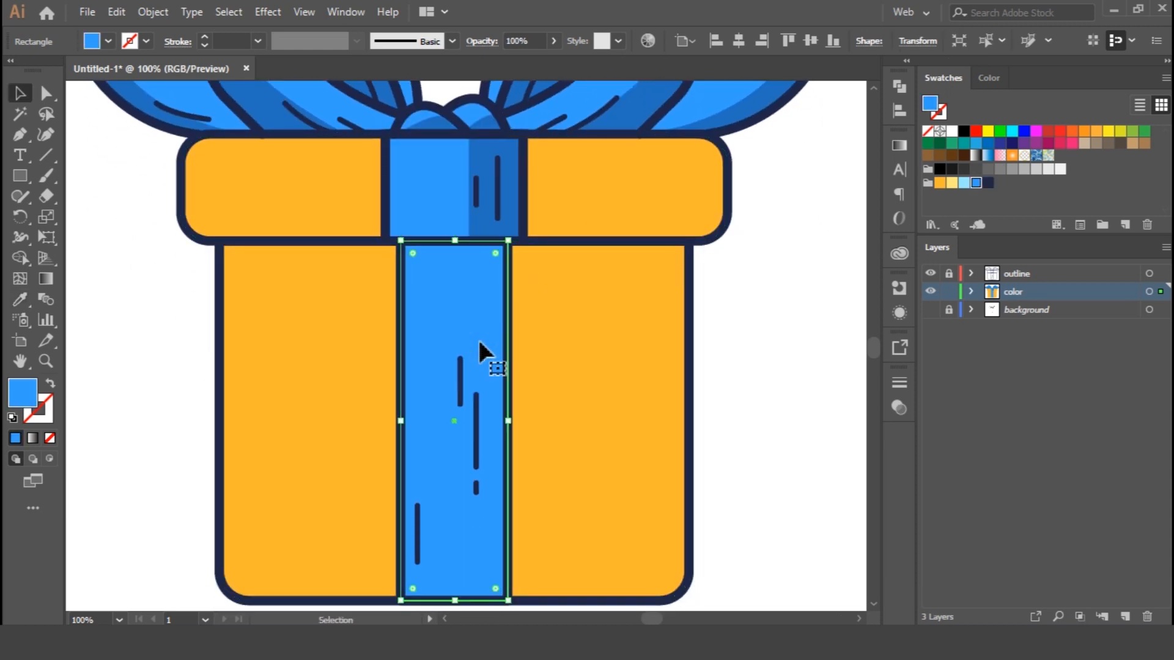
{"action": "left_click", "coordinate": [117, 14]}
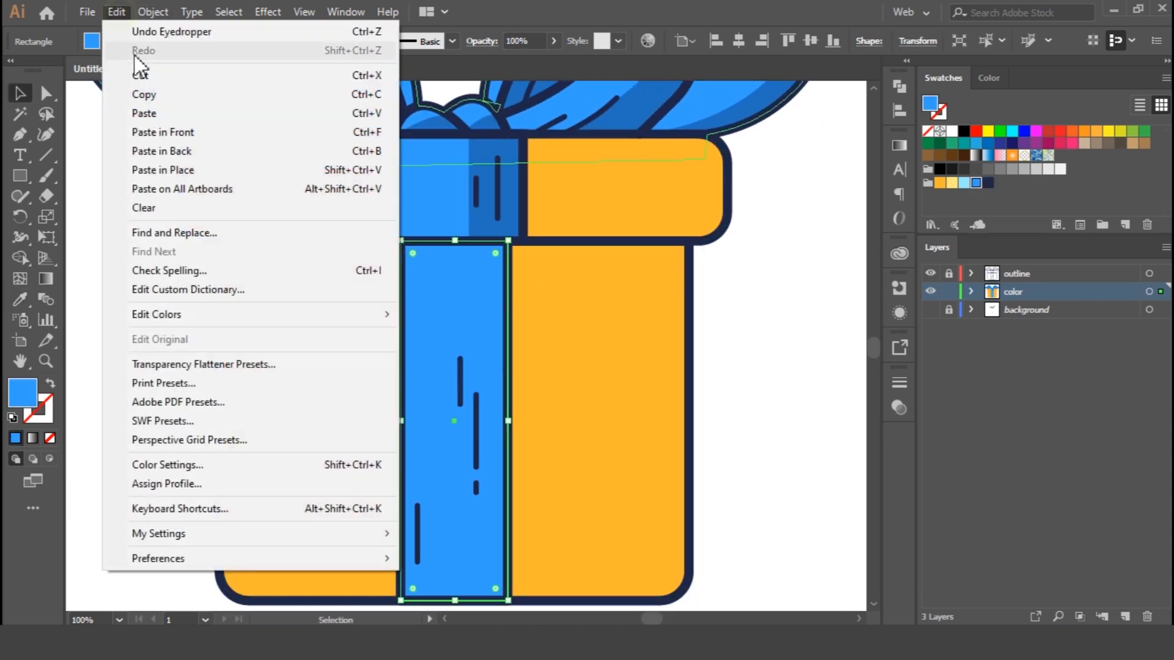
{"action": "left_click", "coordinate": [153, 97]}
{"action": "left_click", "coordinate": [117, 13]}
{"action": "left_click", "coordinate": [166, 126]}
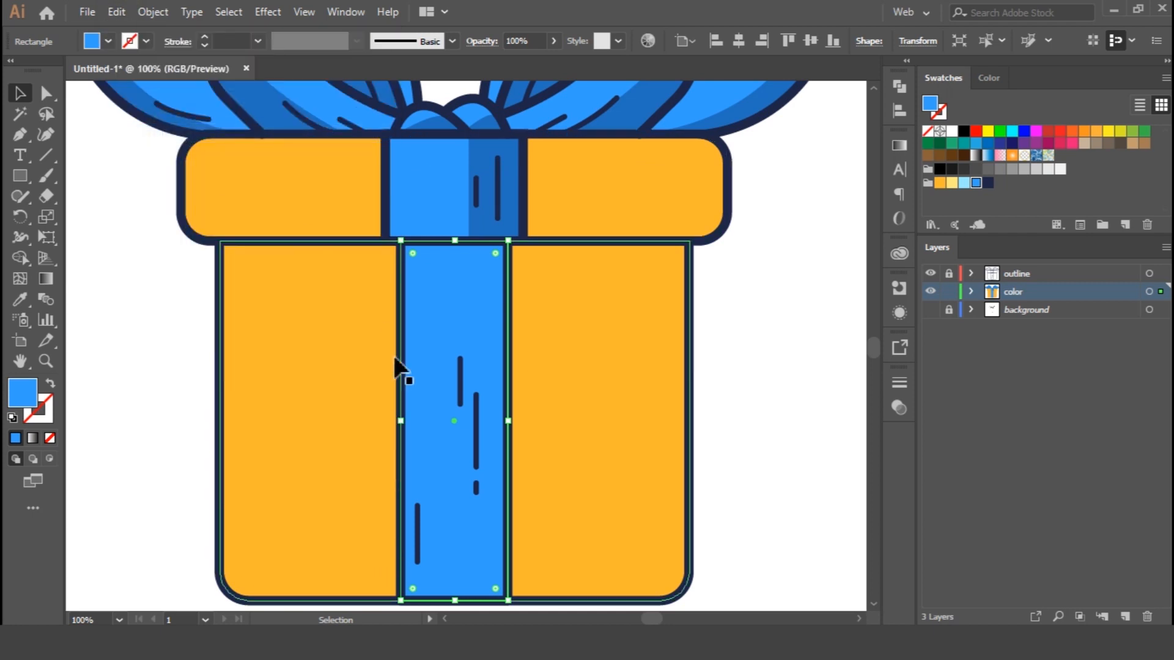
Step: Narrow the body ribbon copy to a right-hand strip, give it the lid ribbon shadow's appearance with the Eyedropper, and deselect
{"action": "left_click_drag", "start_coordinate": [400, 422], "coordinate": [475, 414]}
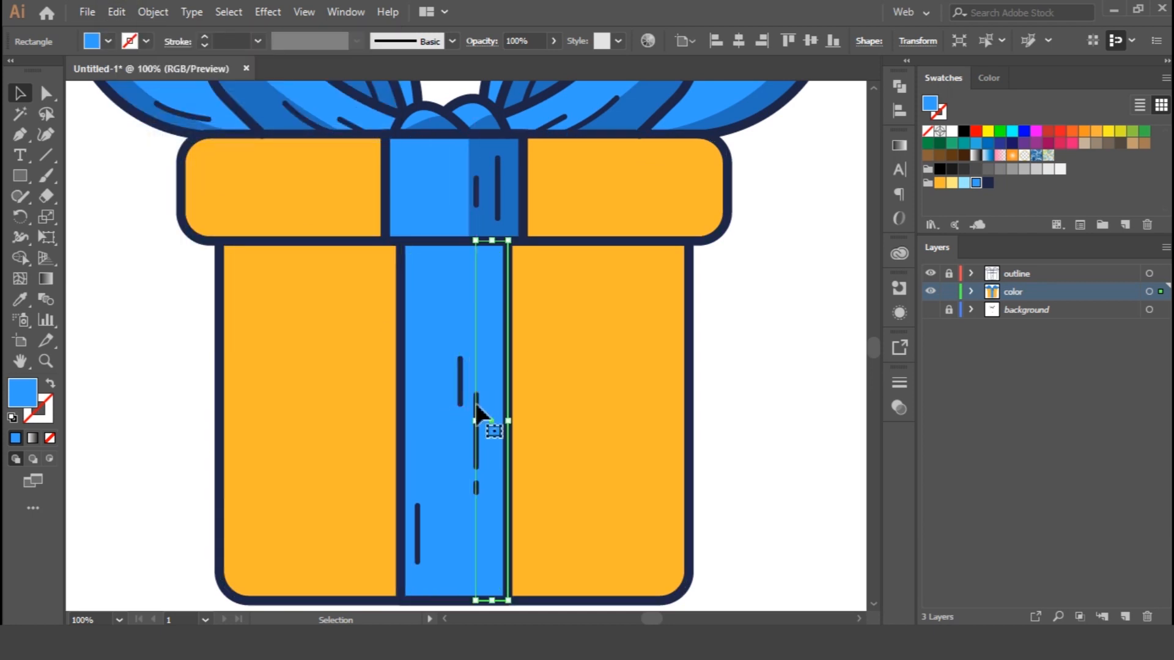
{"action": "key", "text": "i"}
{"action": "left_click", "coordinate": [485, 218]}
{"action": "key", "text": "v"}
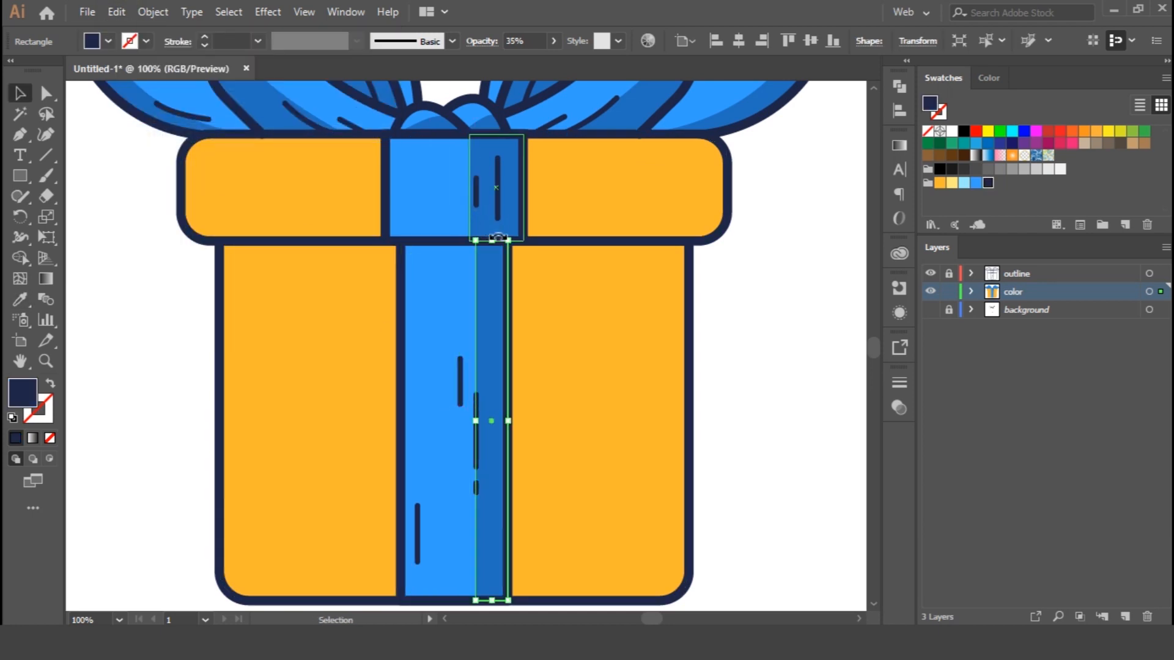
{"action": "left_click", "coordinate": [777, 403]}
{"action": "key", "text": "ctrl+minus"}
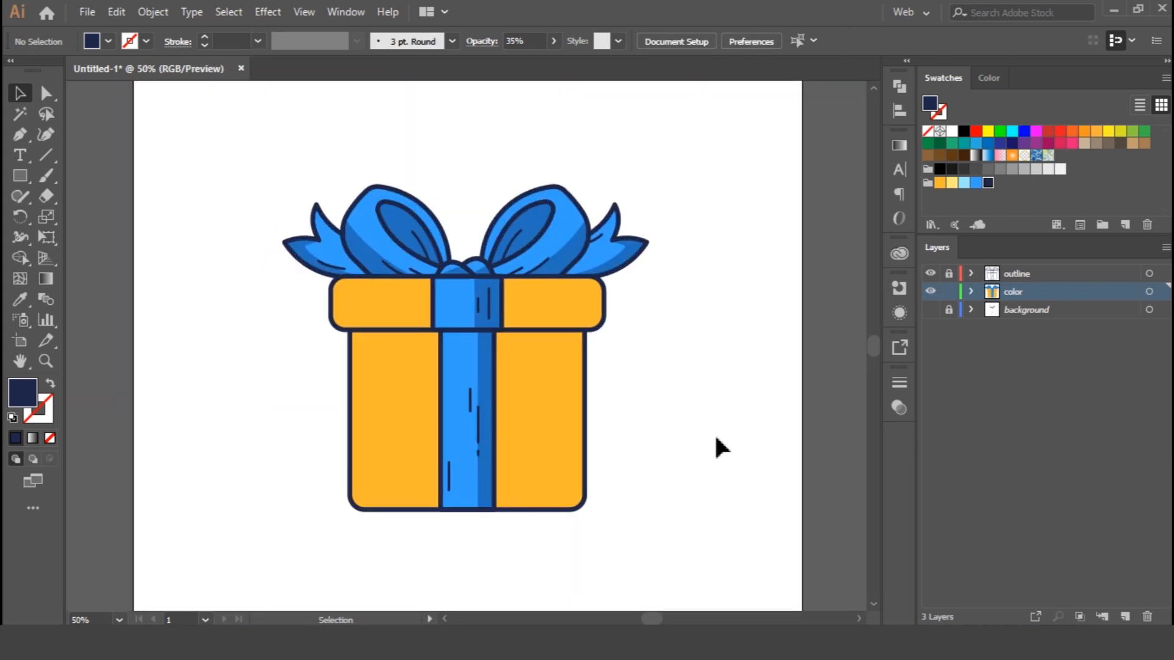
Step: Draw a small circle with the Ellipse tool beside the box and fill it with the light yellow swatch
{"action": "left_click", "coordinate": [19, 177]}
{"action": "left_click_drag", "start_coordinate": [20, 188], "coordinate": [79, 215]}
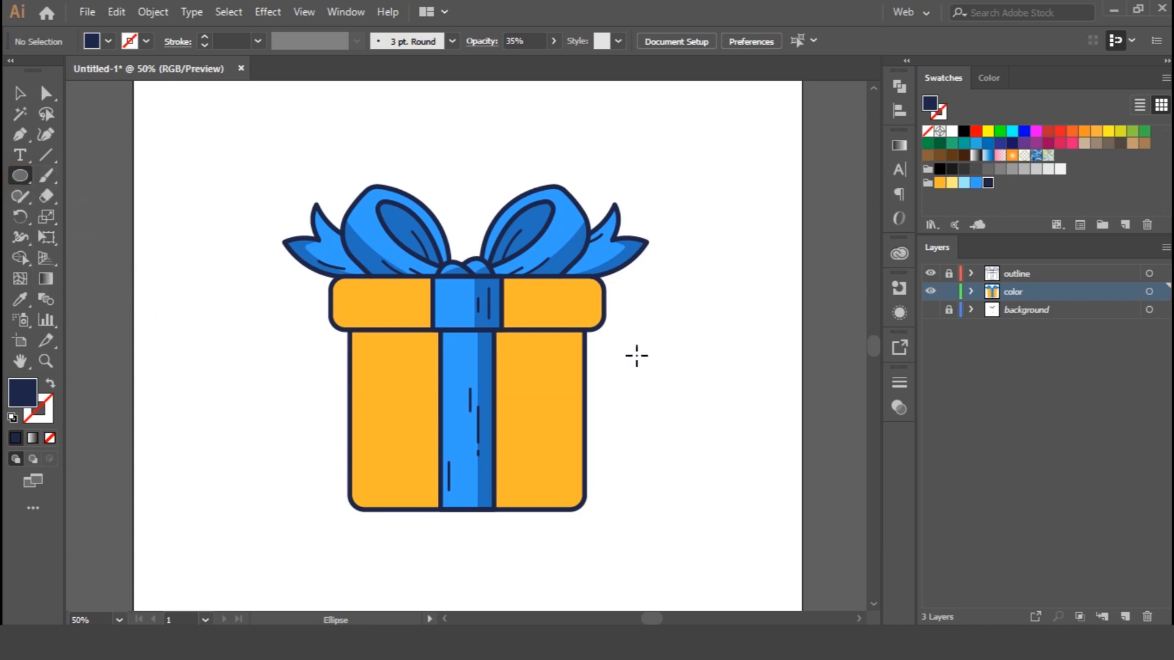
{"action": "left_click_drag", "start_coordinate": [617, 352], "coordinate": [637, 371]}
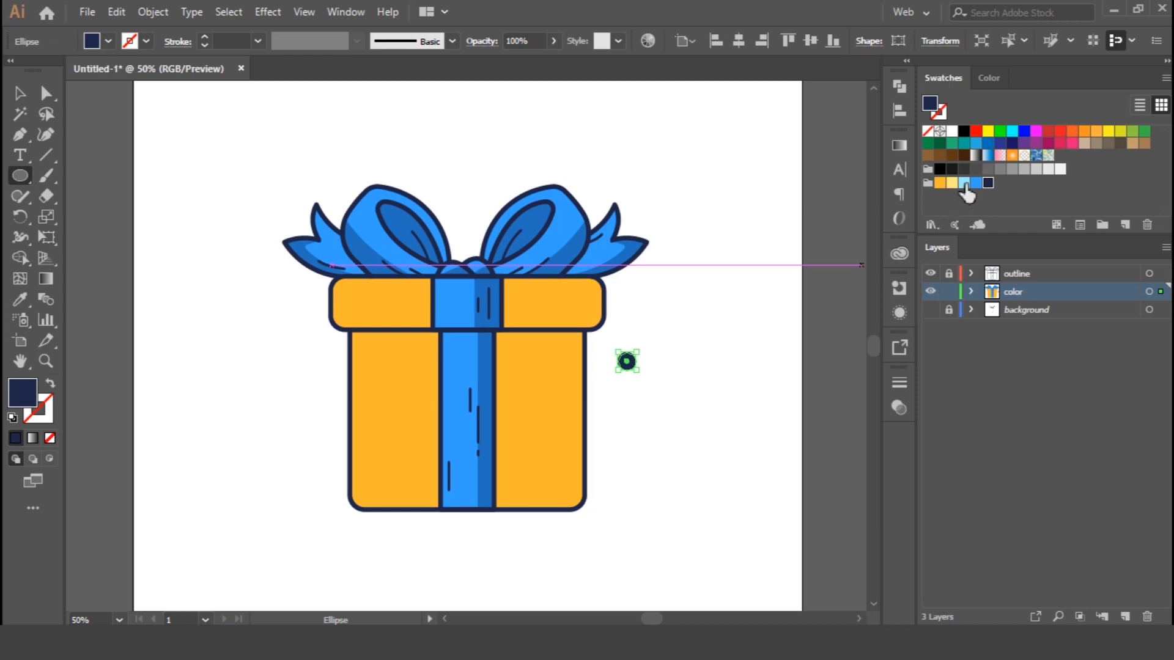
{"action": "key", "text": "v"}
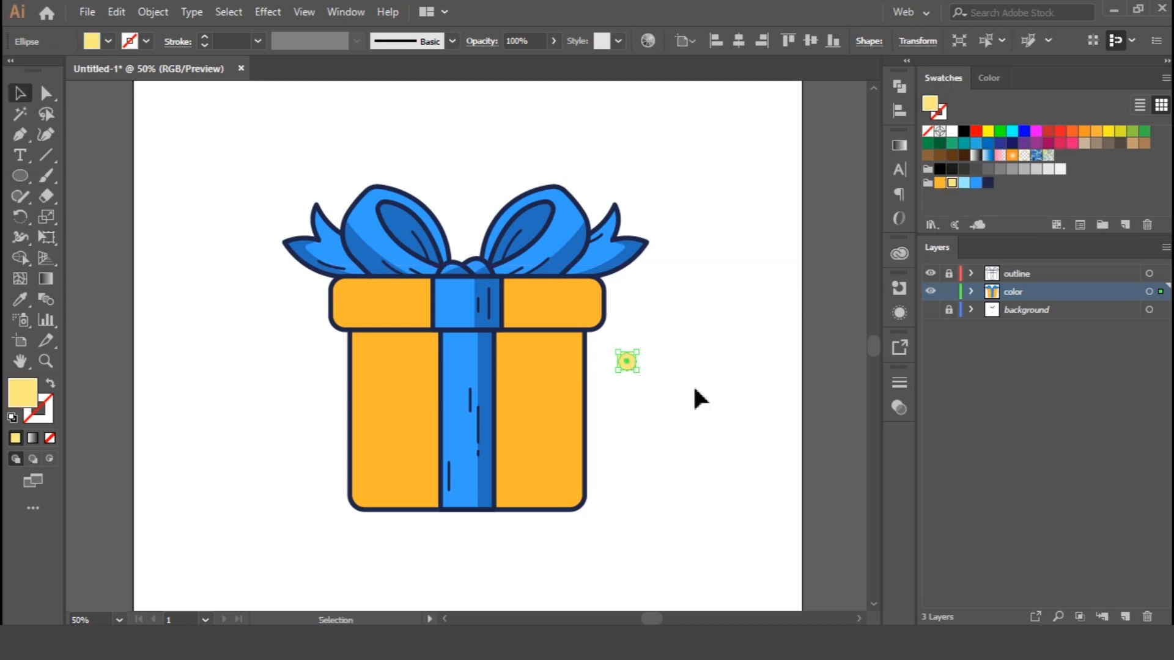
Step: Shrink the yellow circle to about 19 px and move it onto the upper box front against the ribbon's right edge
{"action": "key", "text": "ctrl+1"}
{"action": "left_click_drag", "start_coordinate": [489, 371], "coordinate": [475, 353]}
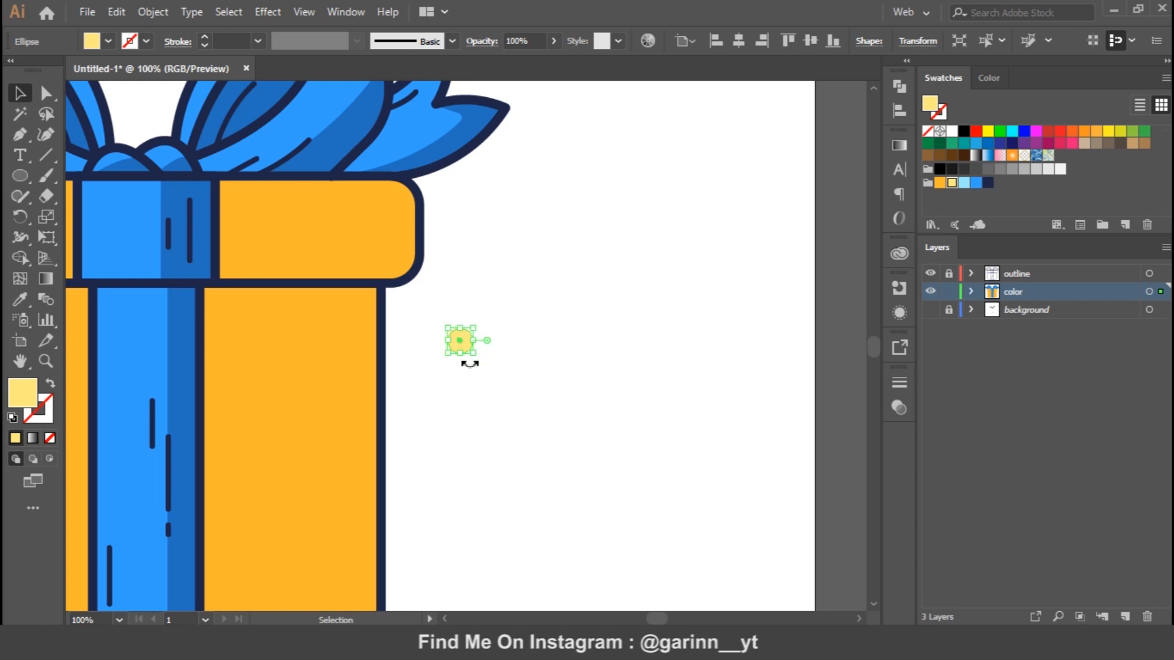
{"action": "left_click_drag", "start_coordinate": [490, 400], "coordinate": [688, 316]}
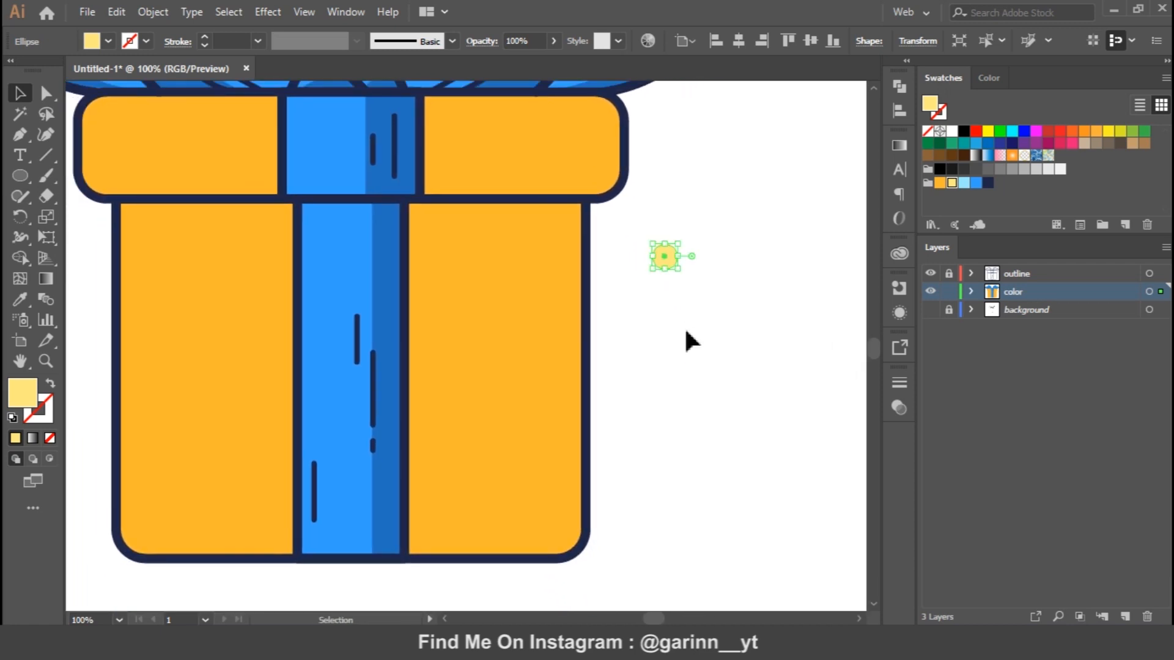
{"action": "left_click_drag", "start_coordinate": [676, 272], "coordinate": [444, 285]}
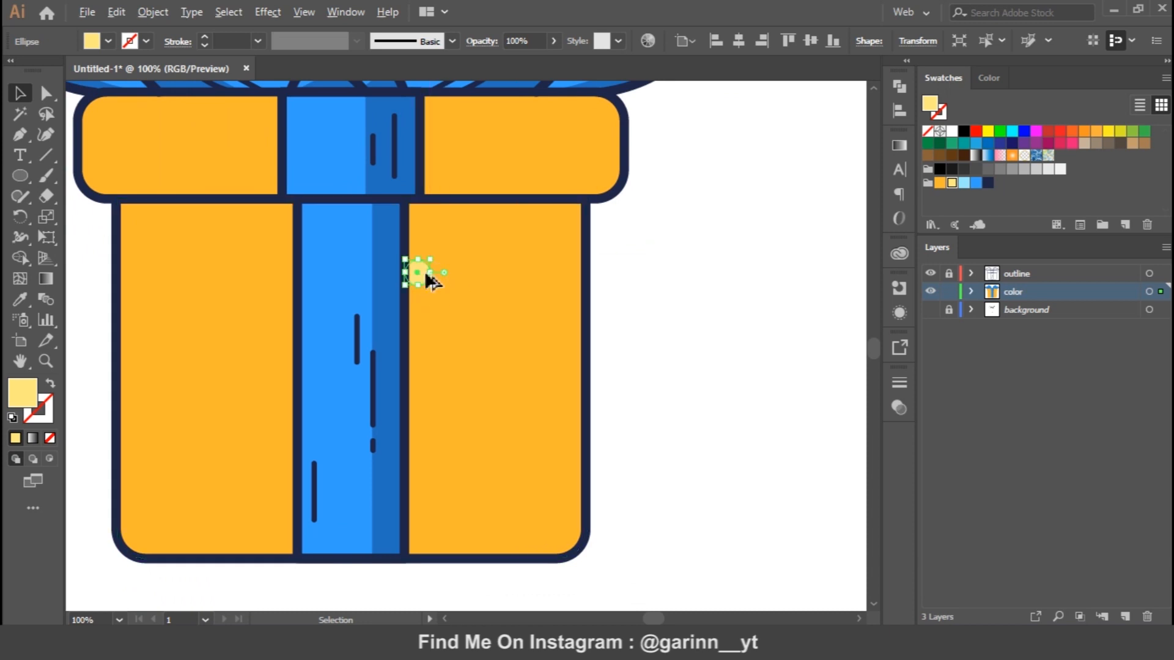
Step: Place a copy of the dot level with it near the box's right edge and keep both dots selected
{"action": "left_click_drag", "start_coordinate": [447, 273], "coordinate": [487, 374]}
{"action": "left_click", "coordinate": [418, 270], "text": "shift"}
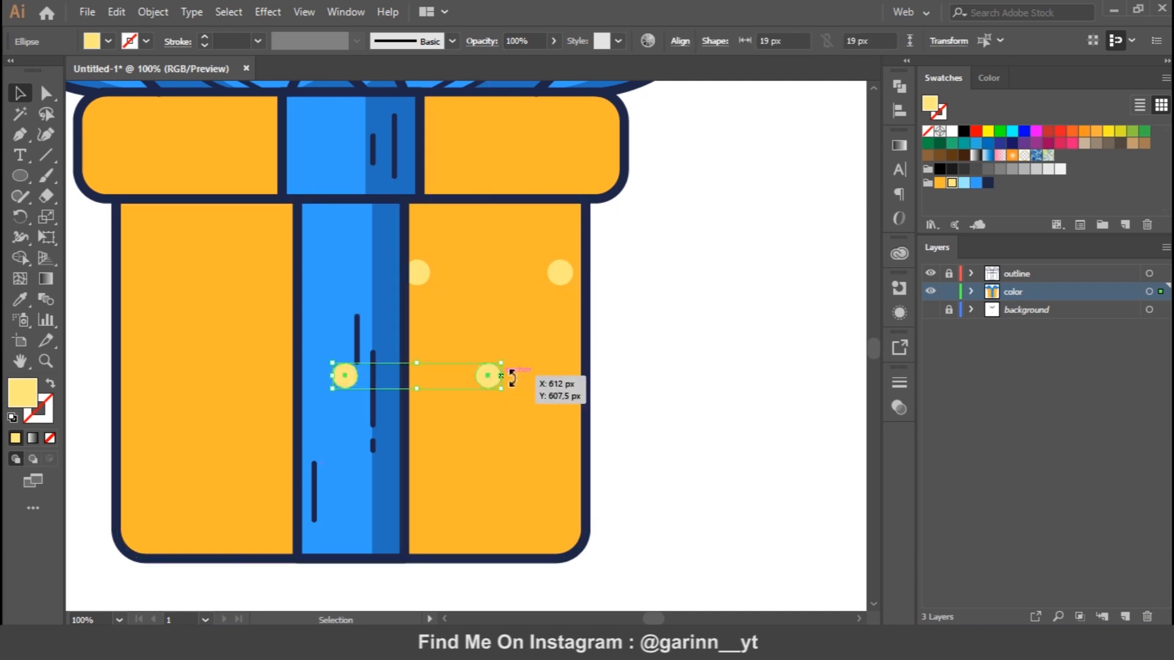
{"action": "key", "text": "ctrl+z"}
{"action": "left_click_drag", "start_coordinate": [556, 267], "coordinate": [670, 317]}
{"action": "key", "text": "ctrl+z"}
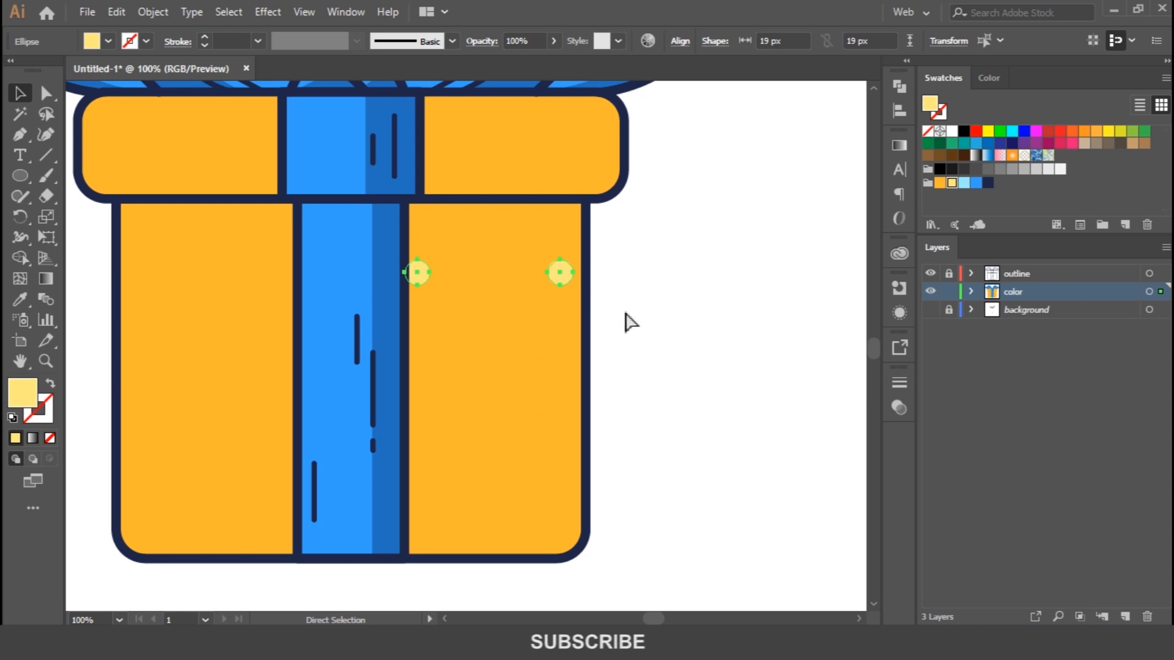
Step: Group the dot pair and duplicate it downward into four staggered rows on the box's right side, grouping the rows
{"action": "key", "text": "ctrl+g"}
{"action": "left_click_drag", "start_coordinate": [562, 269], "coordinate": [485, 527]}
{"action": "left_click", "coordinate": [560, 272], "text": "shift"}
{"action": "key", "text": "ctrl+g"}
{"action": "left_click", "coordinate": [488, 357], "text": "shift"}
Step: Place a copy of the grouped dot pattern over the left panel of the box at the same height
{"action": "key", "text": "a"}
{"action": "left_click_drag", "start_coordinate": [499, 361], "coordinate": [213, 362]}
{"action": "key", "text": "space"}
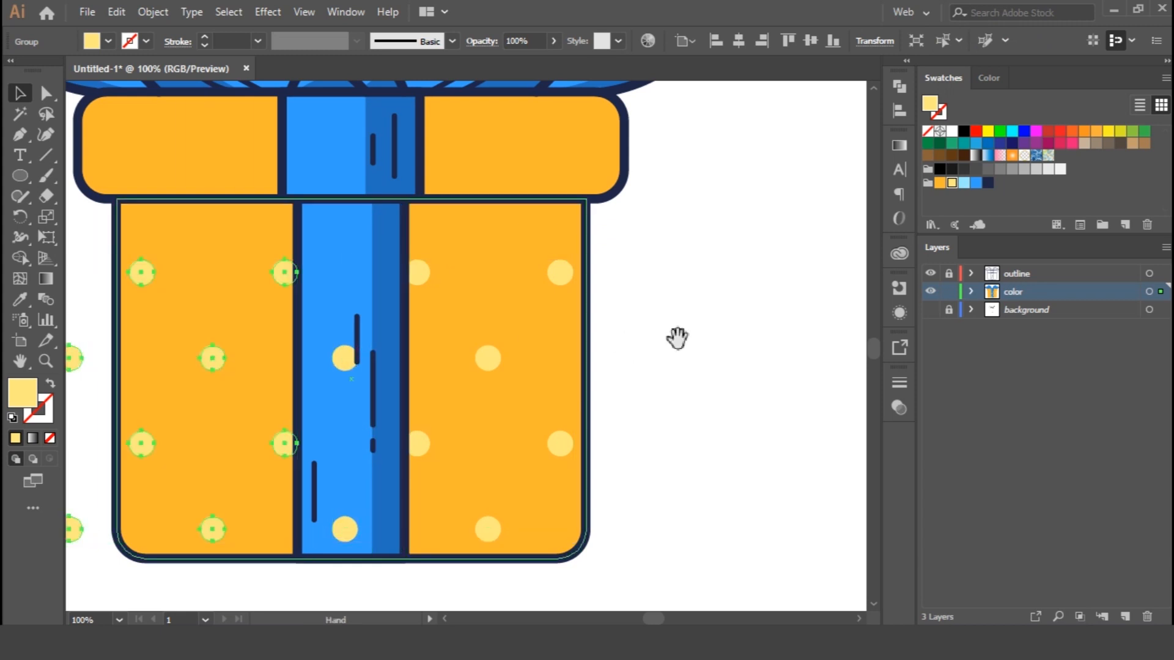
Step: Ungroup the left dot pattern into two blocks and split the upper block into separate rows
{"action": "left_click_drag", "start_coordinate": [697, 340], "coordinate": [901, 309]}
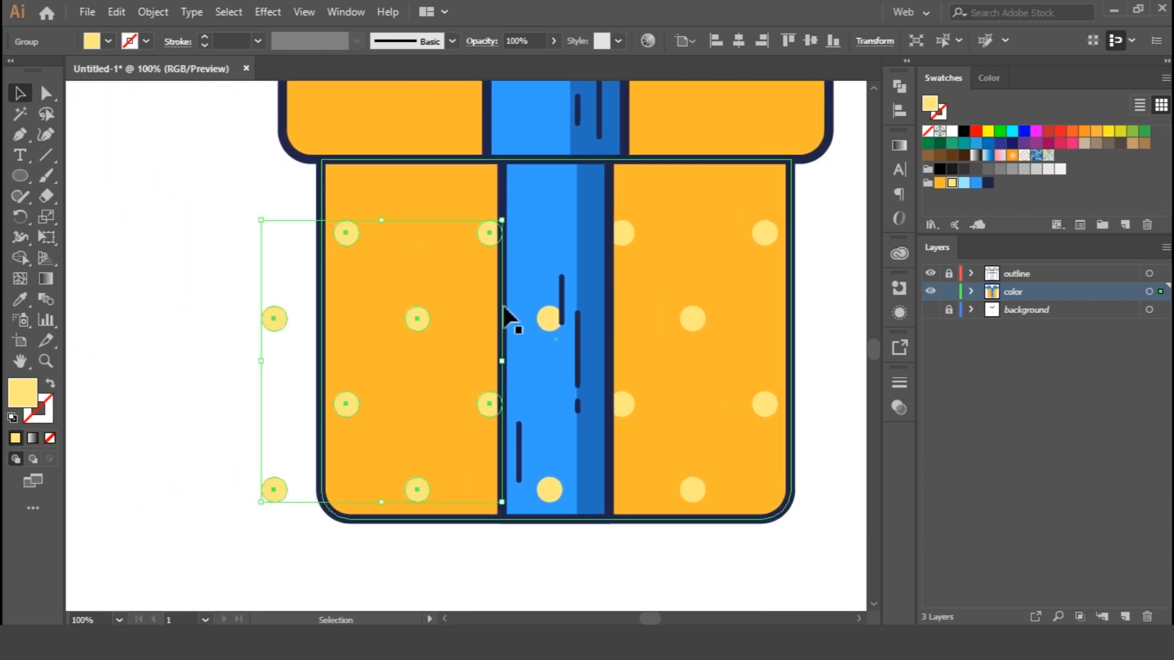
{"action": "right_click", "coordinate": [273, 321]}
{"action": "left_click", "coordinate": [323, 464]}
{"action": "left_click", "coordinate": [157, 359]}
{"action": "left_click", "coordinate": [273, 316]}
{"action": "right_click", "coordinate": [274, 321]}
{"action": "left_click", "coordinate": [346, 462]}
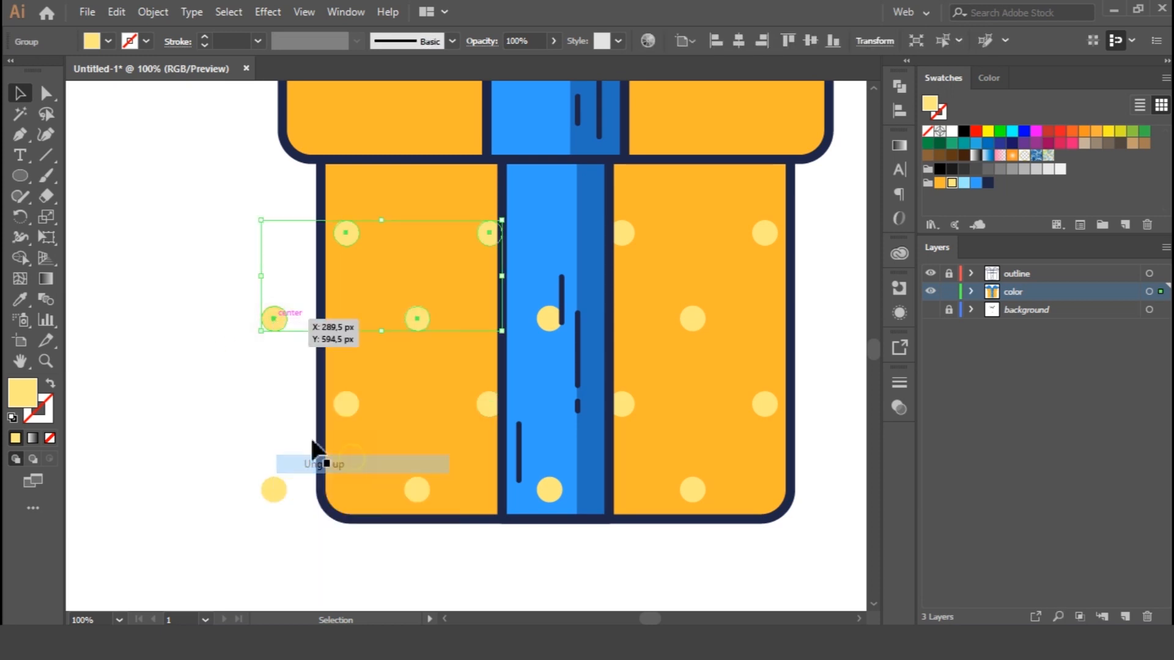
{"action": "left_click", "coordinate": [198, 375]}
Step: Ungroup the lower block of the left dot pattern into separate rows and deselect
{"action": "left_click", "coordinate": [273, 491]}
{"action": "right_click", "coordinate": [274, 492]}
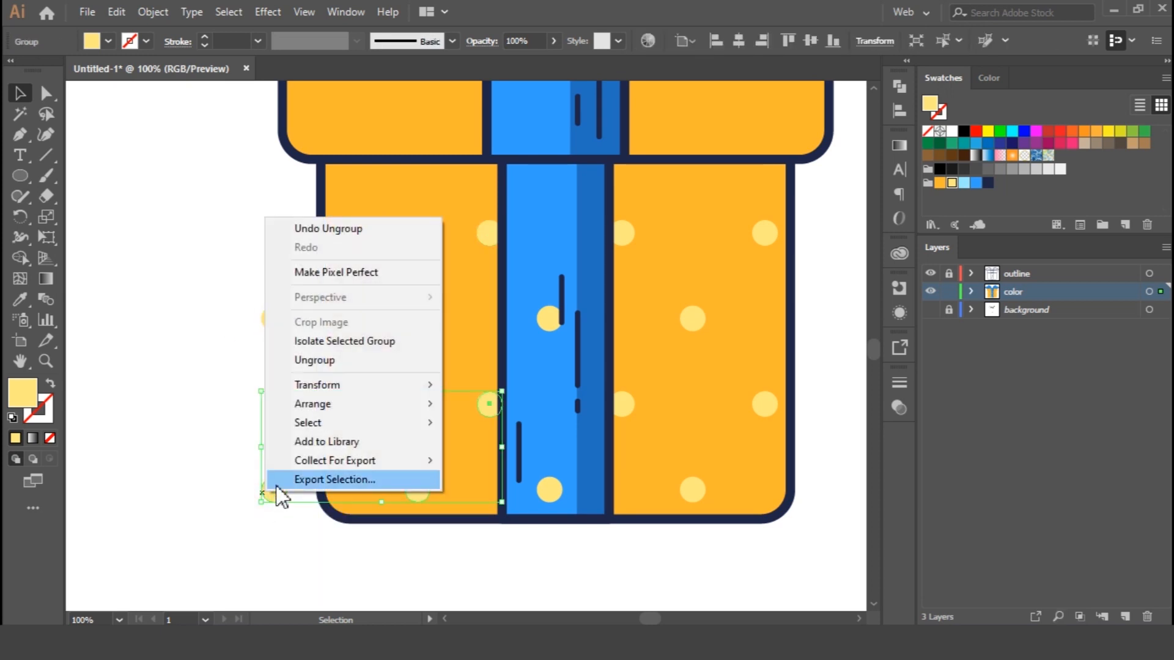
{"action": "left_click", "coordinate": [315, 361]}
{"action": "left_click", "coordinate": [208, 357]}
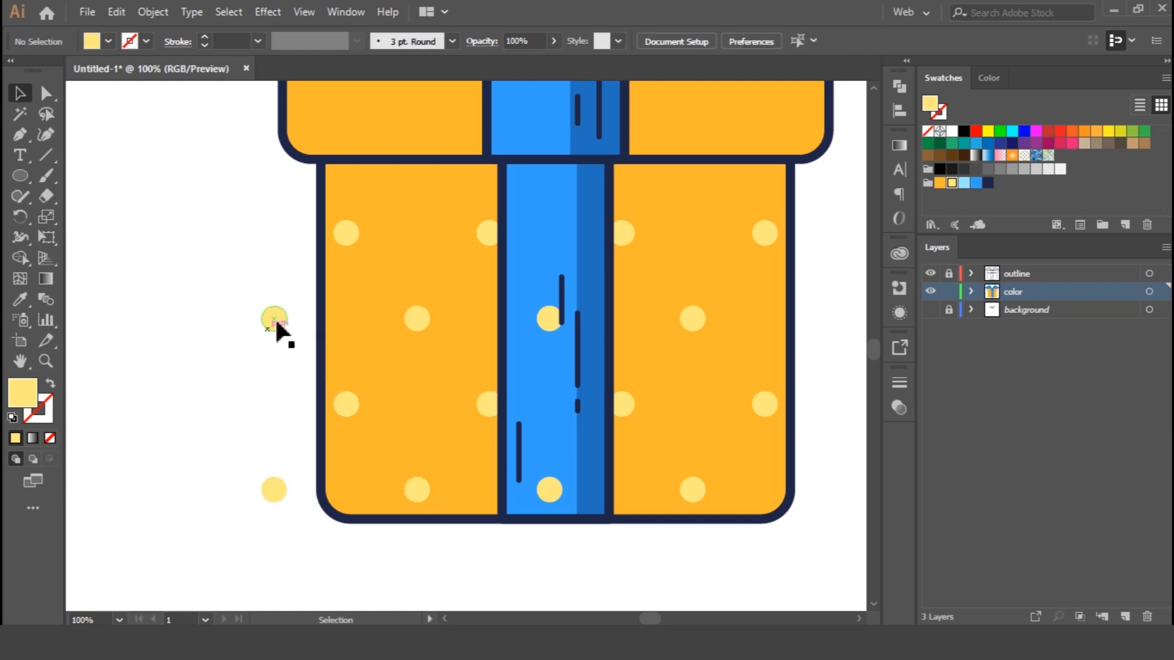
Step: Ungroup the second dot row of the left pattern into single dots
{"action": "left_click", "coordinate": [274, 319]}
{"action": "right_click", "coordinate": [274, 314]}
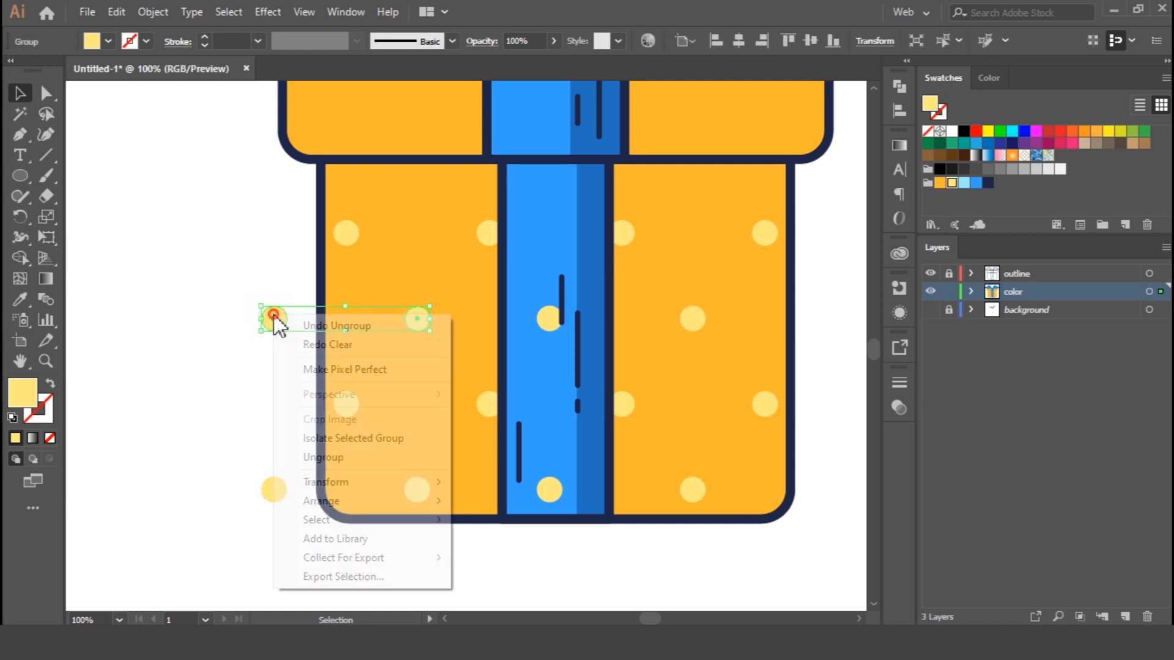
{"action": "left_click", "coordinate": [323, 457]}
{"action": "left_click", "coordinate": [280, 491], "text": "shift"}
{"action": "right_click", "coordinate": [280, 491]}
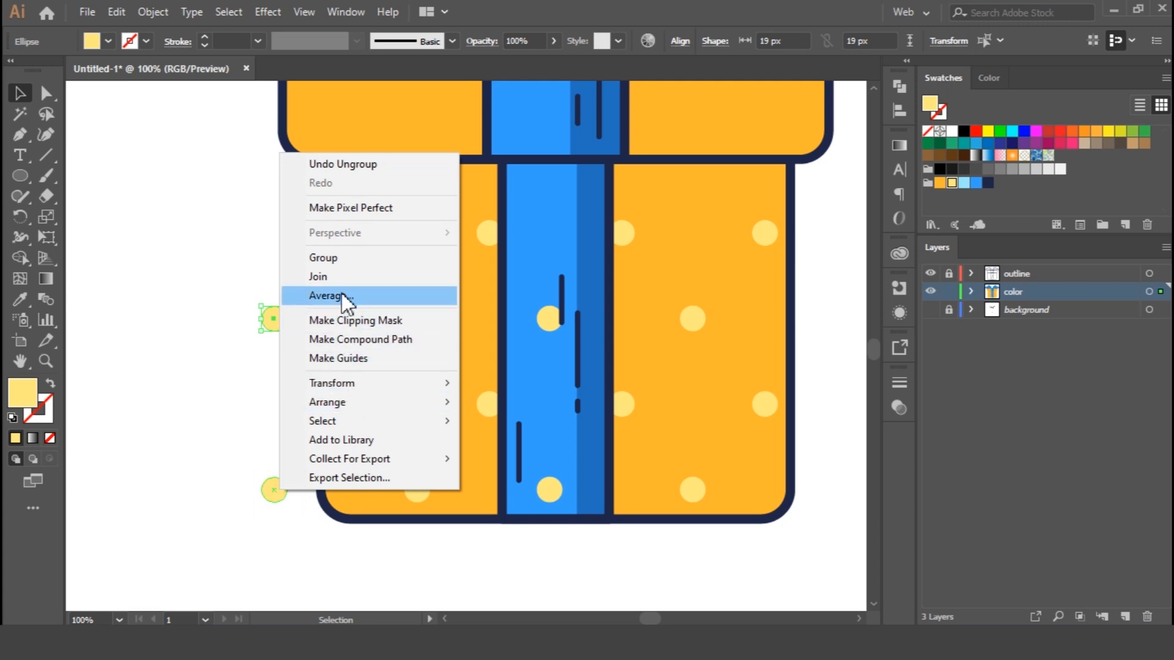
{"action": "key", "text": "Escape"}
Step: Ungroup the bottom dot row of the left pattern and delete the two dots outside the box's left edge
{"action": "left_click", "coordinate": [272, 472]}
{"action": "right_click", "coordinate": [275, 485]}
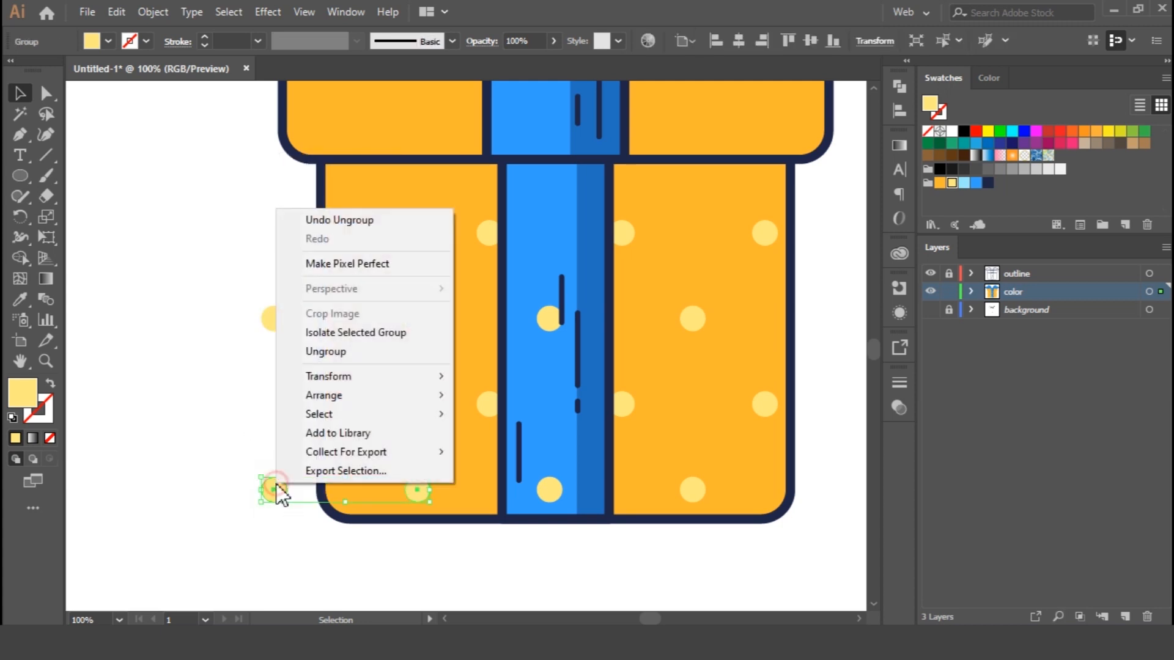
{"action": "left_click", "coordinate": [312, 352]}
{"action": "left_click", "coordinate": [215, 278]}
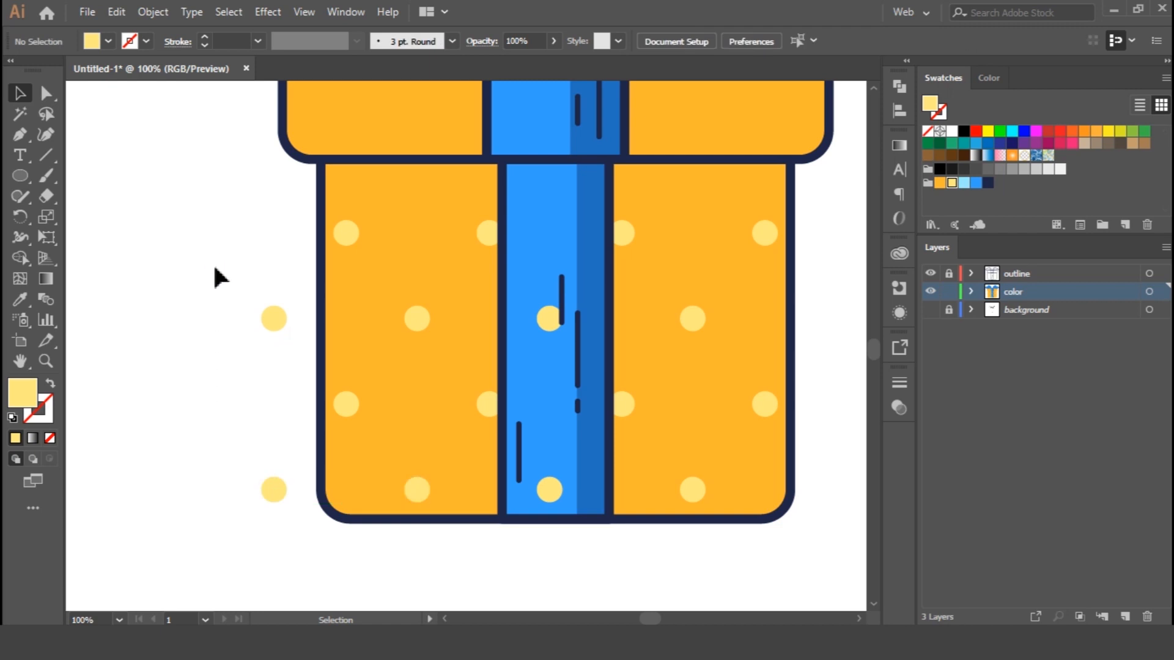
{"action": "left_click_drag", "start_coordinate": [267, 554], "coordinate": [269, 553]}
{"action": "key", "text": "Delete"}
Step: Place copies of the left panel's top dot row on the lid's left and right parts, then deselect
{"action": "key", "text": "space"}
{"action": "left_click_drag", "start_coordinate": [677, 352], "coordinate": [625, 447]}
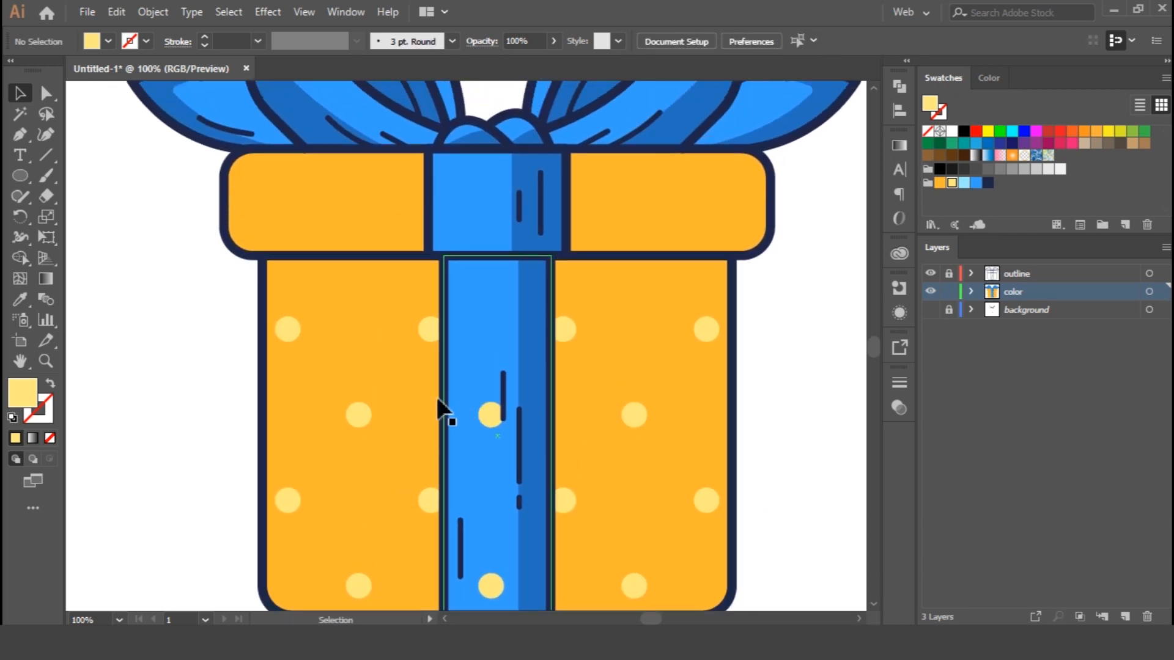
{"action": "left_click", "coordinate": [632, 416]}
{"action": "left_click_drag", "start_coordinate": [289, 329], "coordinate": [239, 183]}
{"action": "left_click_drag", "start_coordinate": [382, 183], "coordinate": [756, 183]}
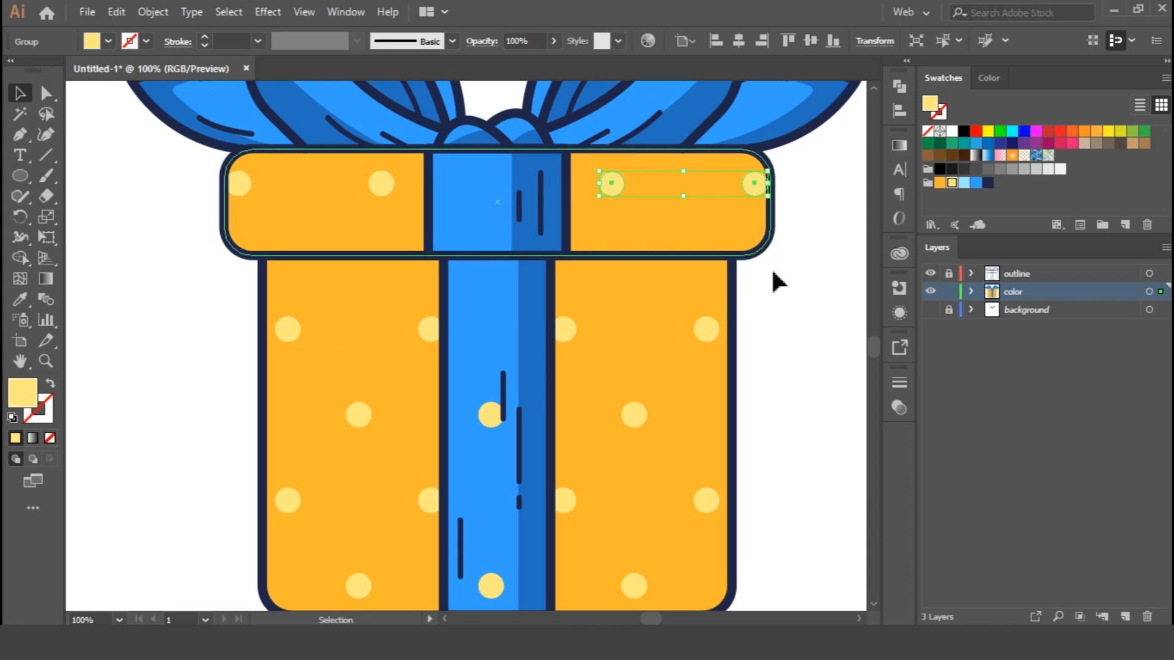
{"action": "left_click", "coordinate": [805, 320]}
Step: Ungroup the right dot pattern into two blocks, split the upper block into separate rows, and deselect
{"action": "right_click", "coordinate": [486, 417]}
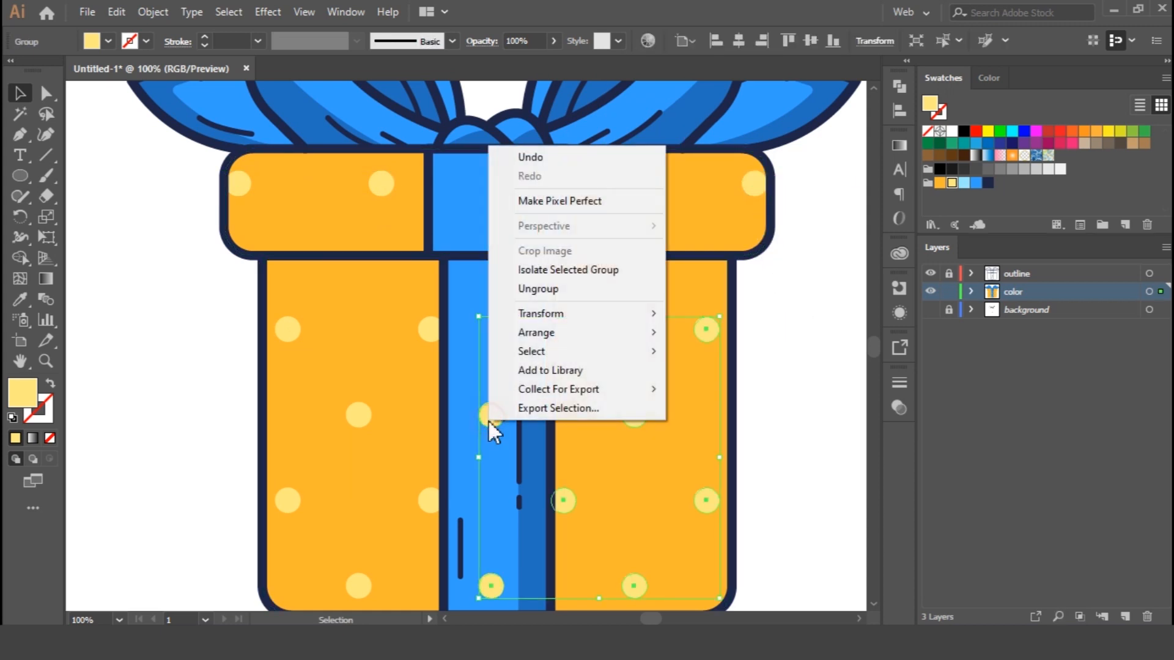
{"action": "left_click", "coordinate": [573, 295]}
{"action": "scroll", "coordinate": [777, 367], "scroll_direction": "down", "scroll_amount": 4}
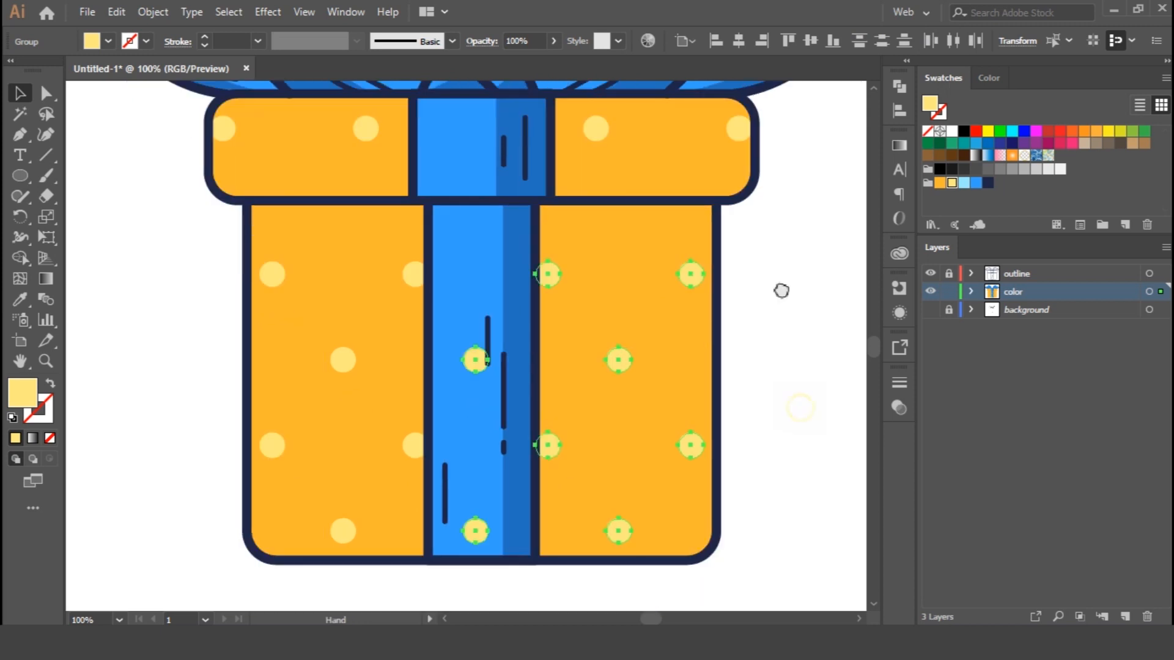
{"action": "right_click", "coordinate": [614, 287]}
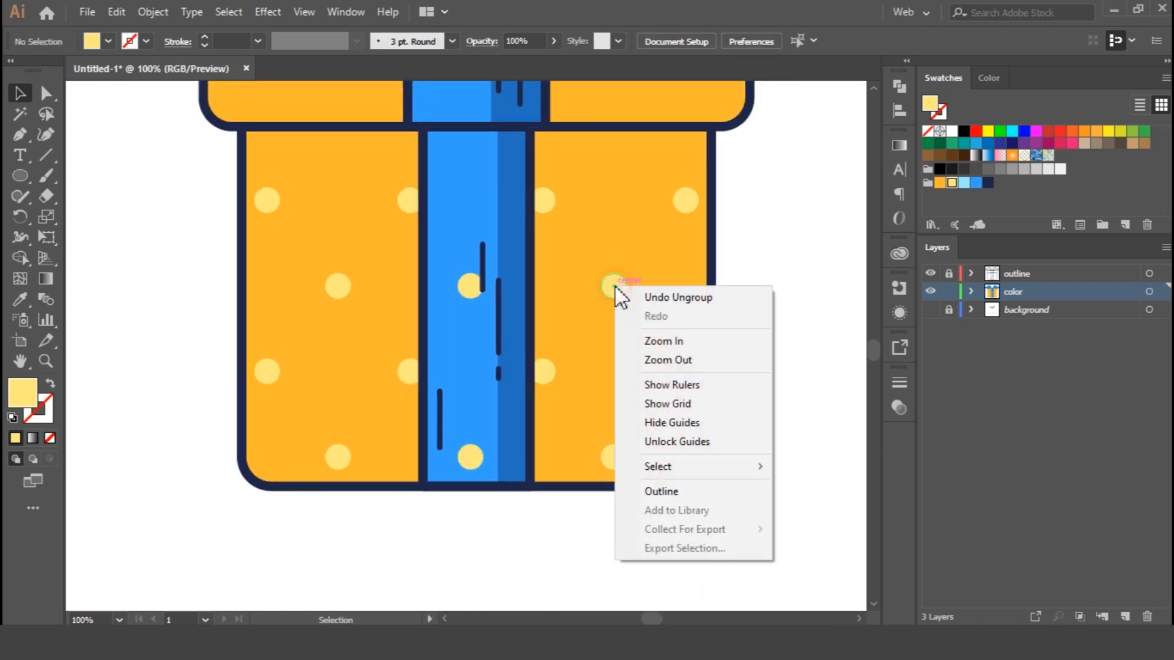
{"action": "left_click", "coordinate": [724, 293]}
{"action": "right_click", "coordinate": [614, 287]}
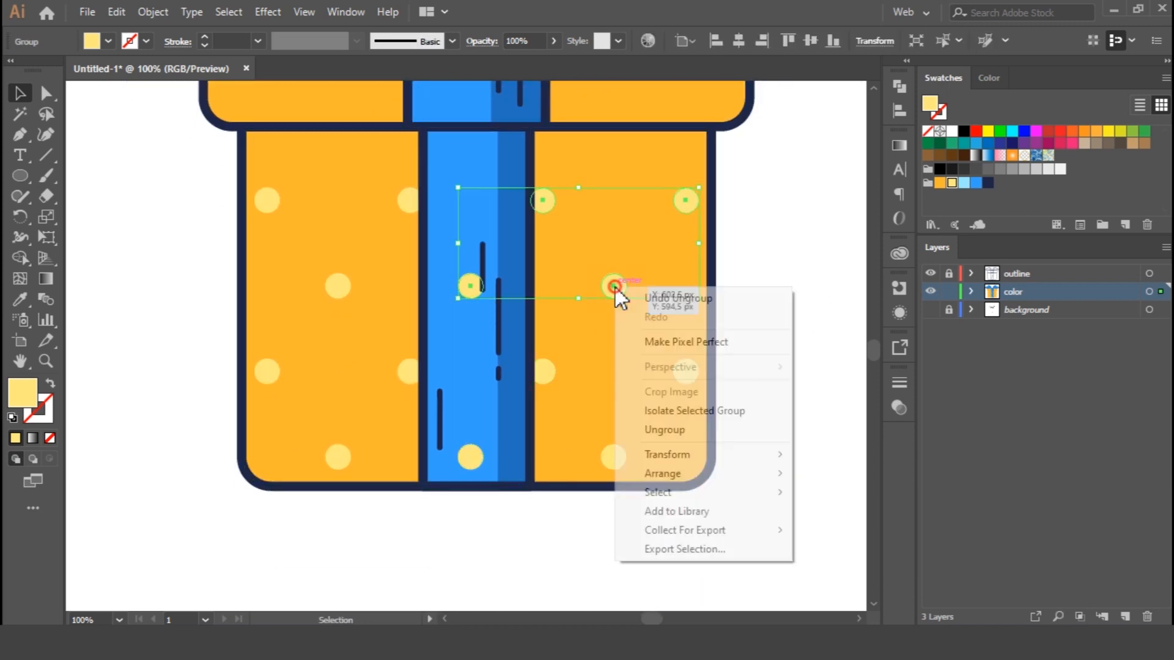
{"action": "left_click", "coordinate": [677, 432]}
{"action": "left_click", "coordinate": [740, 290]}
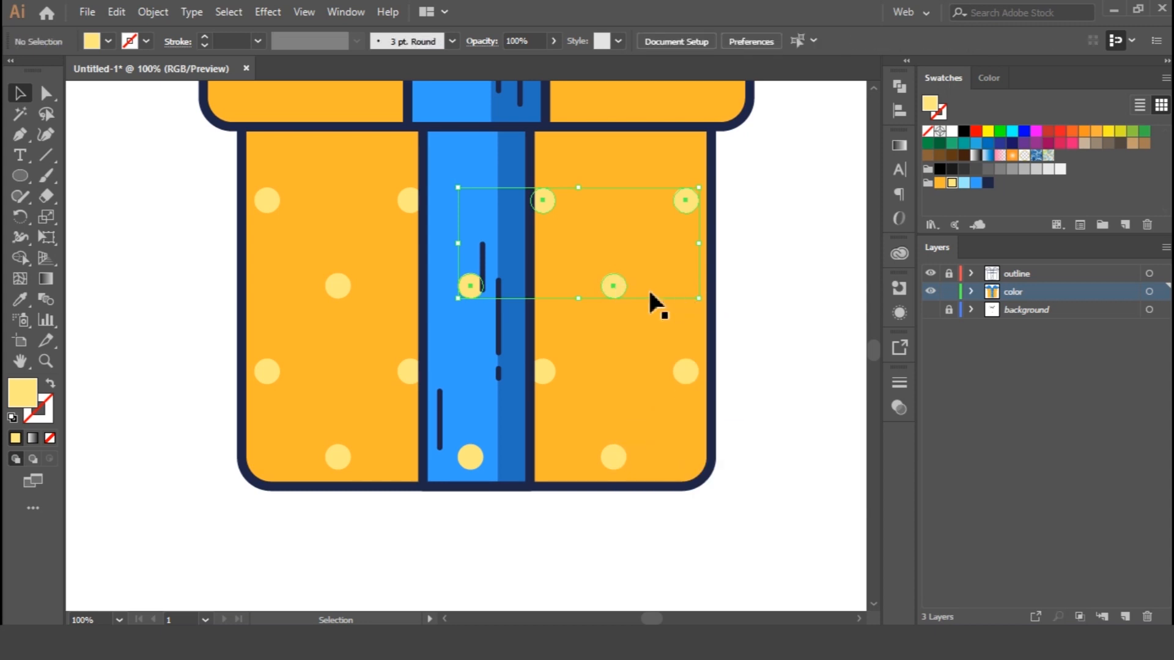
Step: Ungroup the second dot row of the right pattern and delete its dot that overlaps the ribbon
{"action": "right_click", "coordinate": [612, 284]}
{"action": "left_click", "coordinate": [677, 430]}
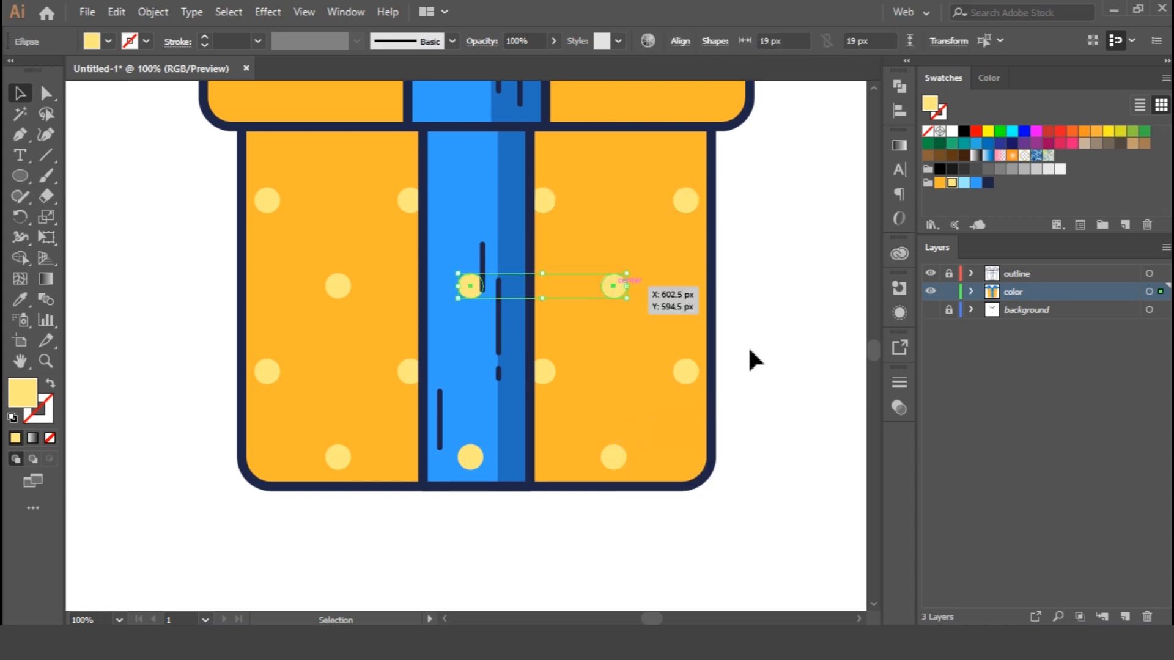
{"action": "left_click", "coordinate": [767, 321]}
{"action": "left_click", "coordinate": [469, 286]}
{"action": "key", "text": "Delete"}
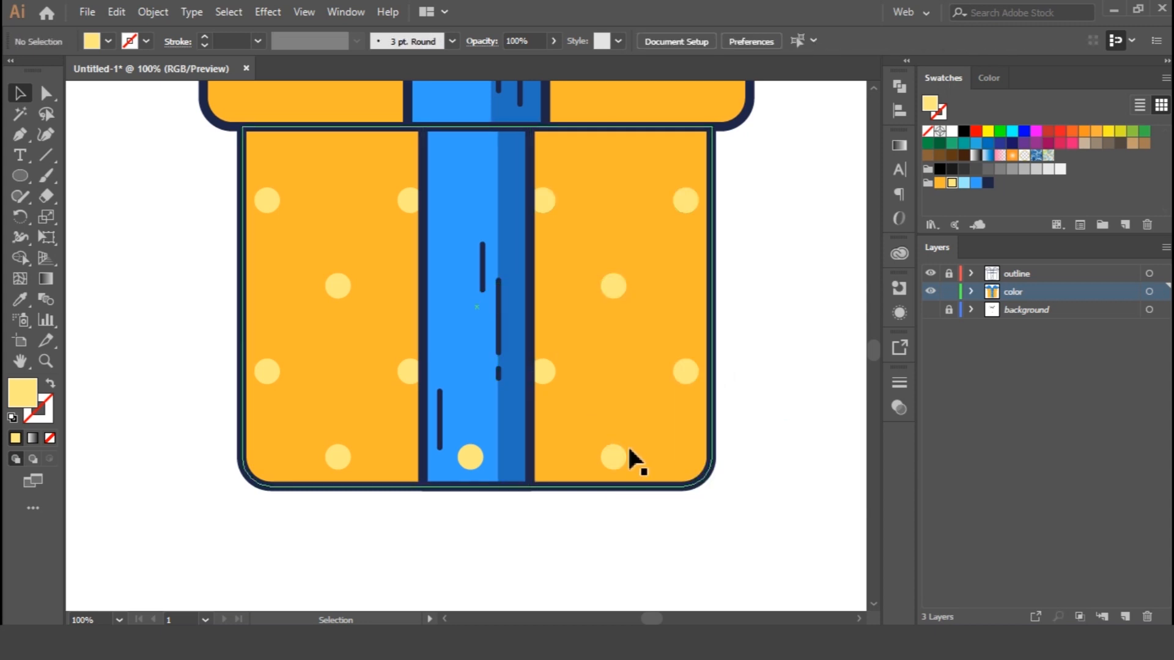
Step: Ungroup the lower block of the right dot pattern into separate rows and deselect it
{"action": "right_click", "coordinate": [614, 455]}
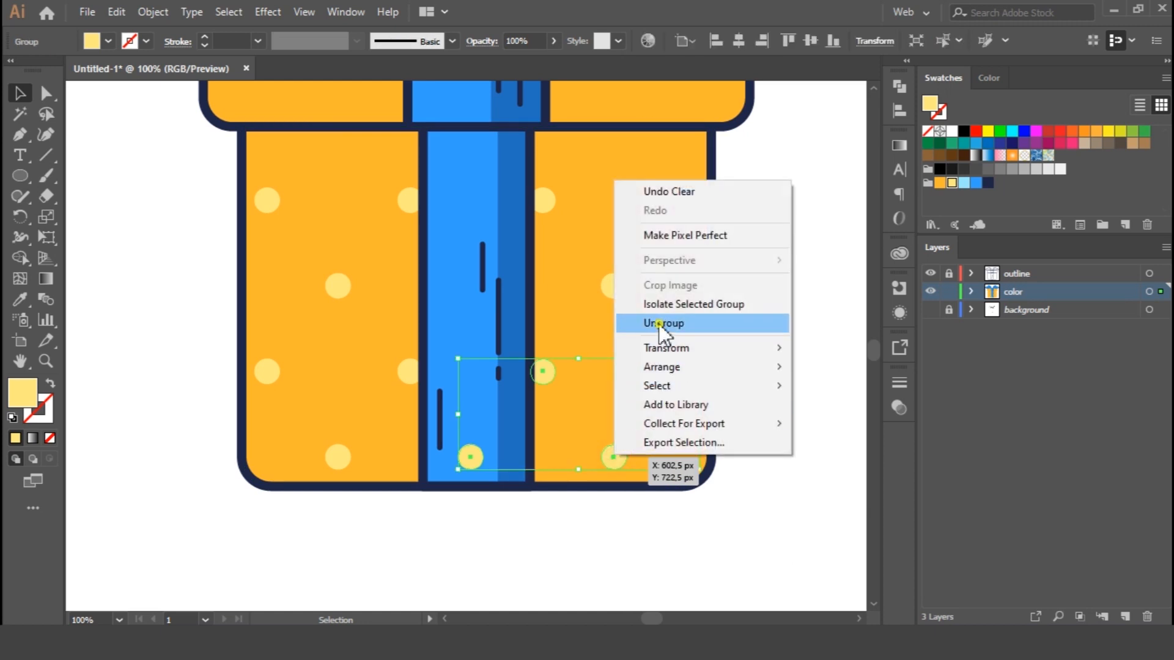
{"action": "left_click", "coordinate": [659, 324]}
{"action": "left_click", "coordinate": [778, 432]}
Step: Ungroup the bottom dot row of the right pattern and delete its dot that overlaps the ribbon
{"action": "right_click", "coordinate": [611, 455]}
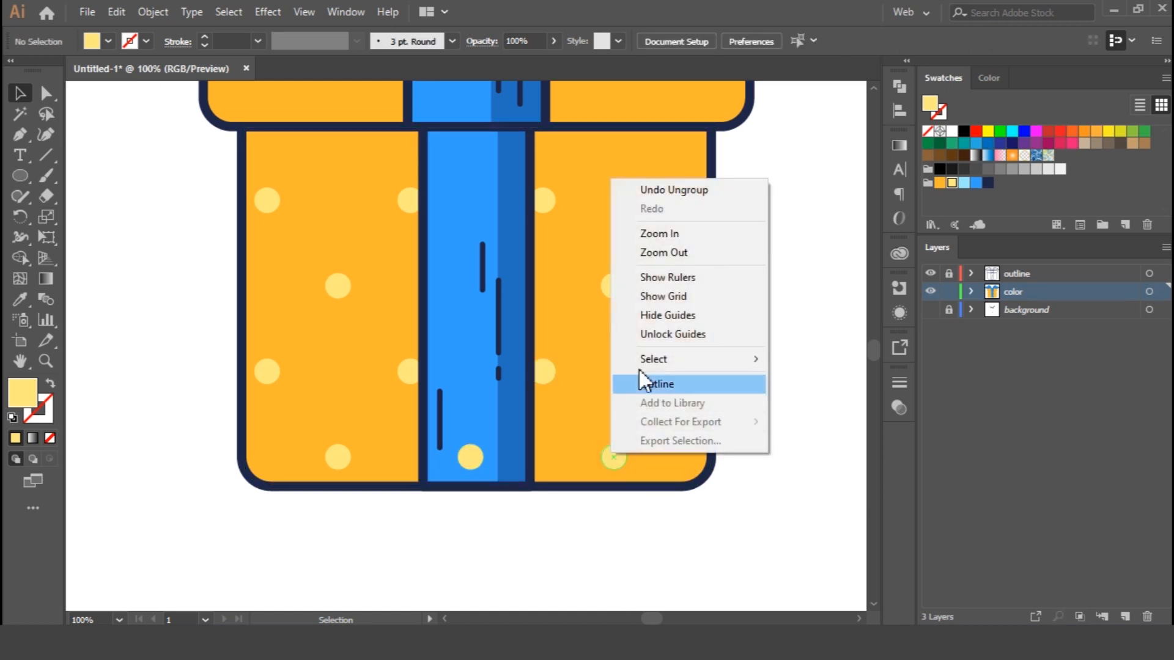
{"action": "left_click", "coordinate": [616, 465]}
{"action": "right_click", "coordinate": [616, 465]}
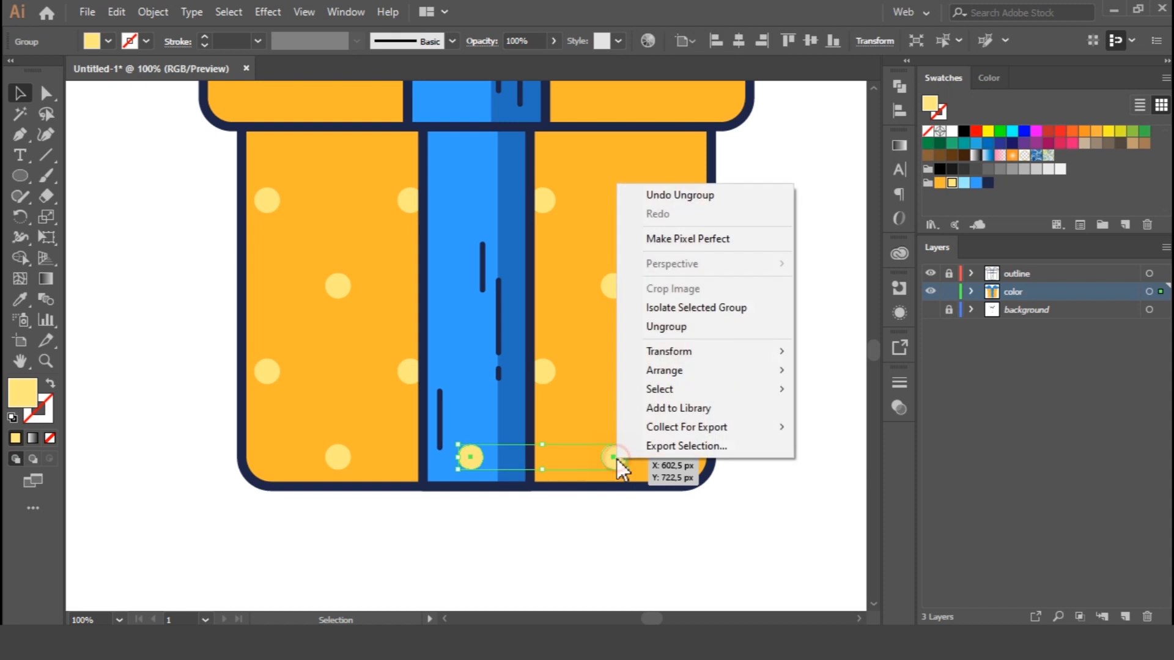
{"action": "left_click", "coordinate": [659, 328]}
{"action": "left_click", "coordinate": [499, 549]}
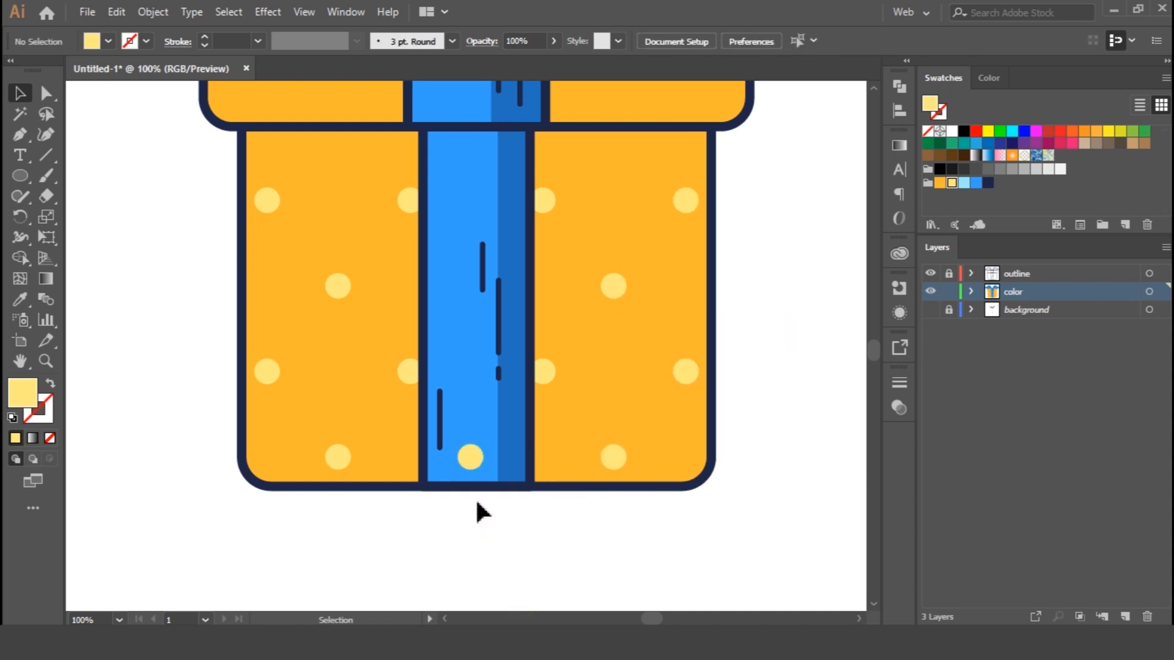
{"action": "left_click", "coordinate": [471, 460]}
{"action": "key", "text": "Delete"}
{"action": "key", "text": "ctrl+minus"}
{"action": "key", "text": "ctrl+minus"}
{"action": "key", "text": "ctrl+plus"}
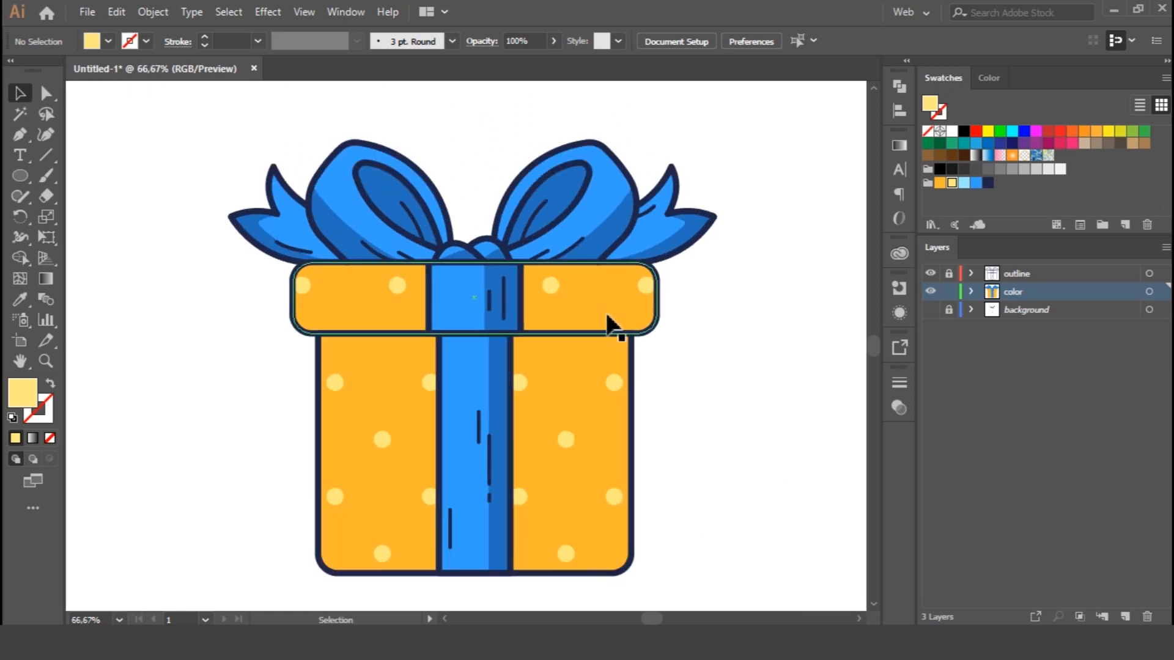
{"action": "left_click", "coordinate": [610, 285]}
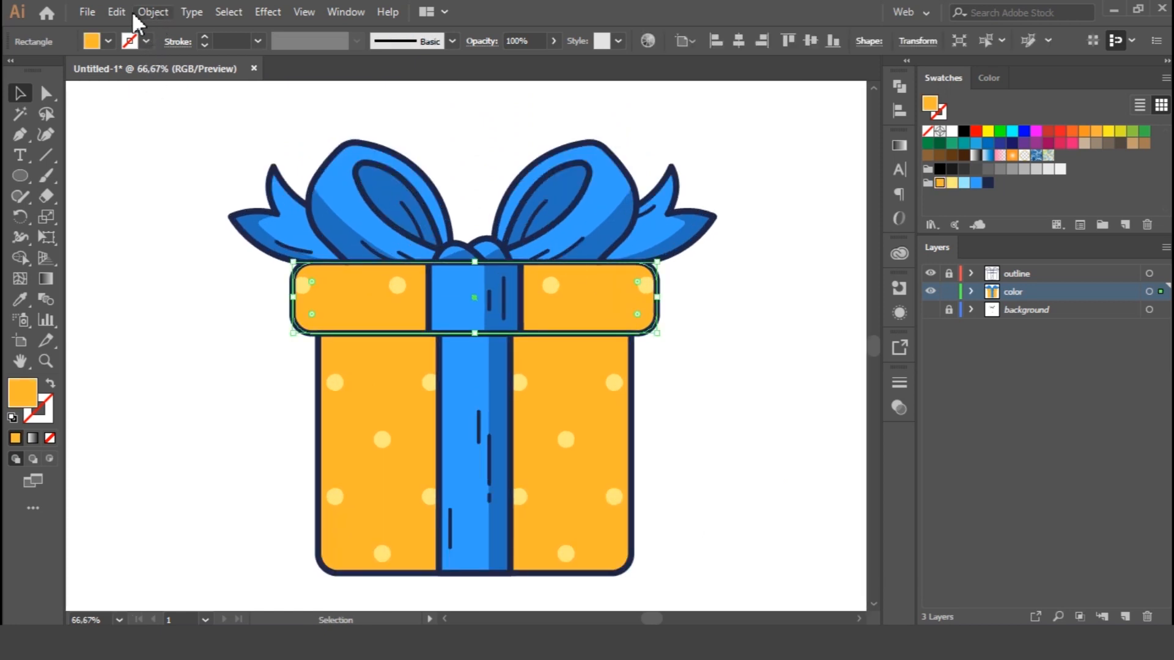
{"action": "left_click", "coordinate": [126, 11]}
{"action": "left_click", "coordinate": [153, 97]}
{"action": "left_click", "coordinate": [116, 14]}
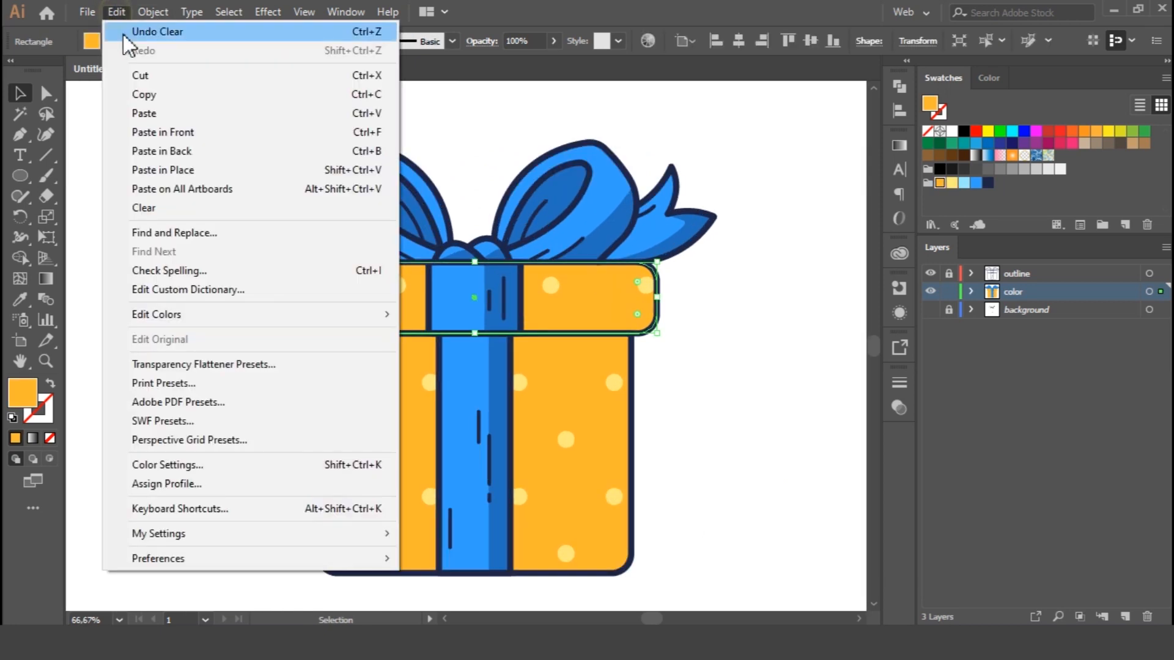
{"action": "left_click", "coordinate": [178, 127]}
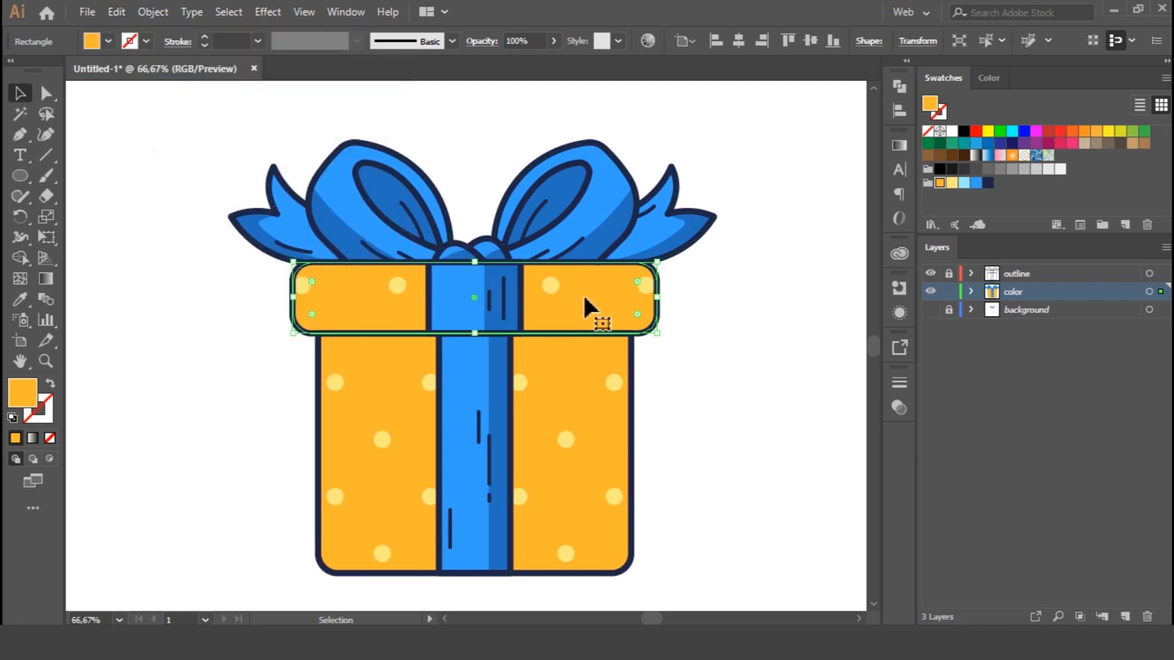
{"action": "mouse_move", "coordinate": [305, 302]}
{"action": "left_mouse_down"}
{"action": "mouse_move", "coordinate": [328, 302]}
{"action": "mouse_move", "coordinate": [313, 300]}
{"action": "left_mouse_up"}
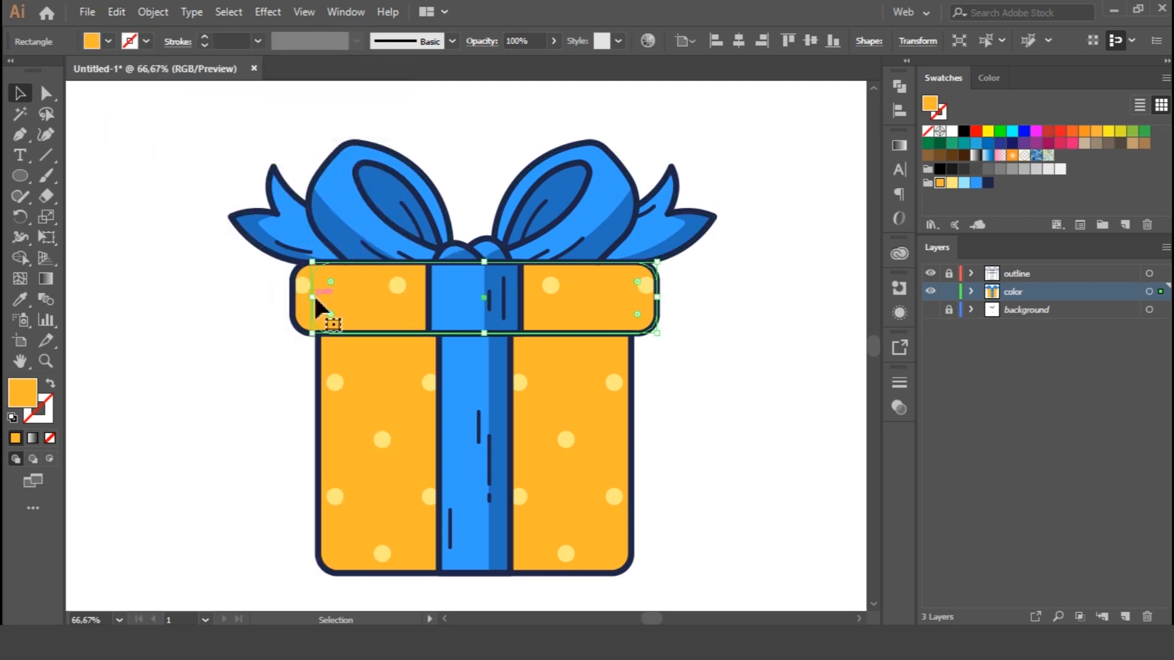
{"action": "mouse_move", "coordinate": [489, 269]}
{"action": "left_mouse_down"}
{"action": "mouse_move", "coordinate": [491, 280]}
{"action": "mouse_move", "coordinate": [486, 263]}
{"action": "left_mouse_up"}
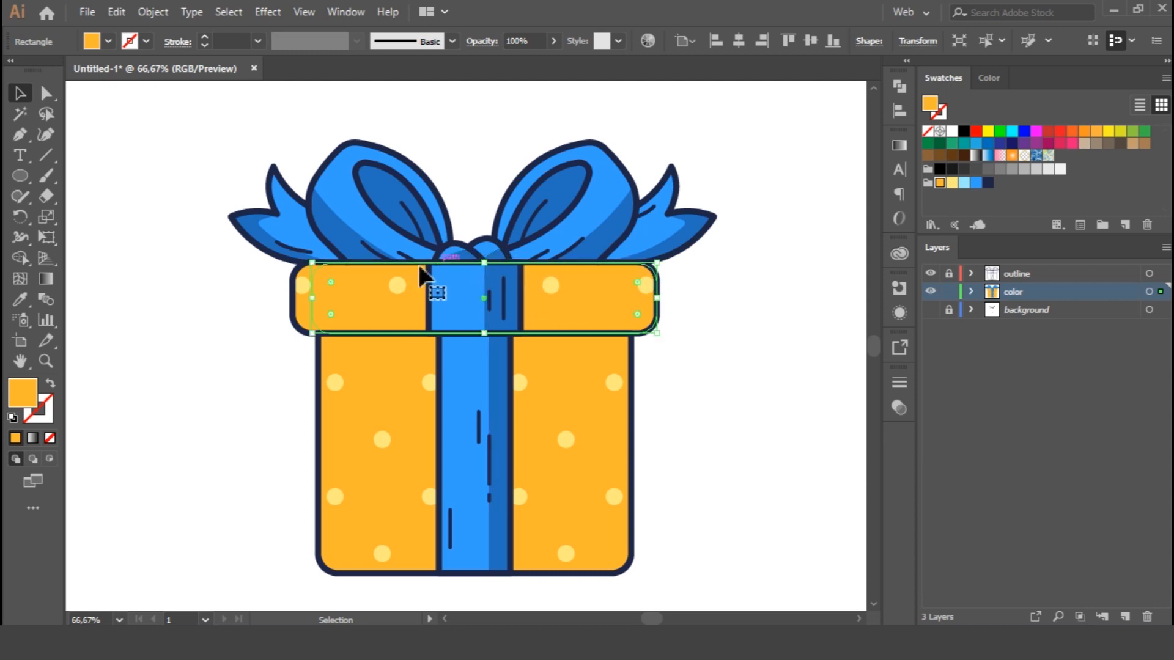
{"action": "left_click", "coordinate": [738, 333]}
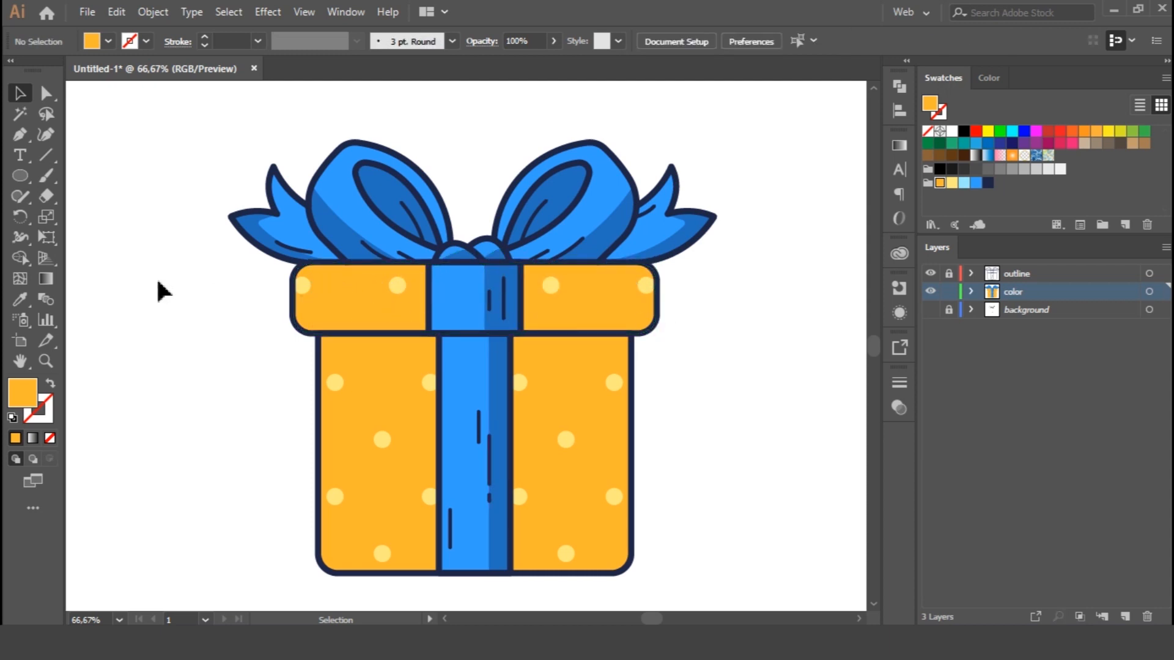
Step: Paste a copy of the lid's orange fill in front and narrow it to cover only the lid's right half
{"action": "left_click", "coordinate": [616, 311]}
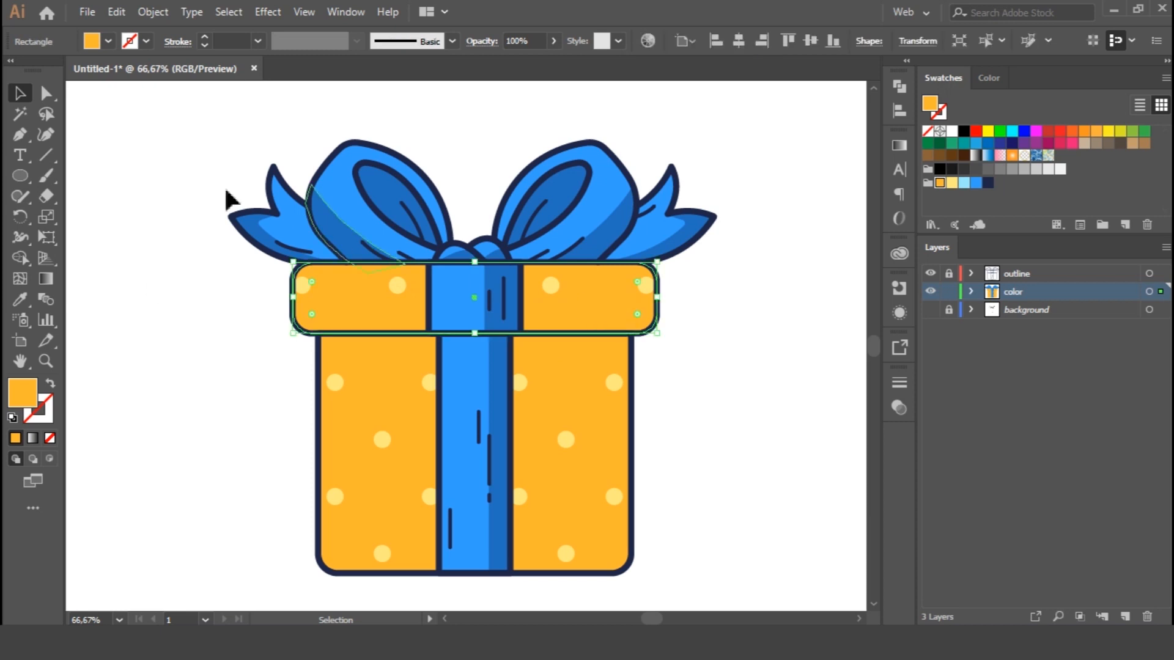
{"action": "left_click", "coordinate": [112, 9]}
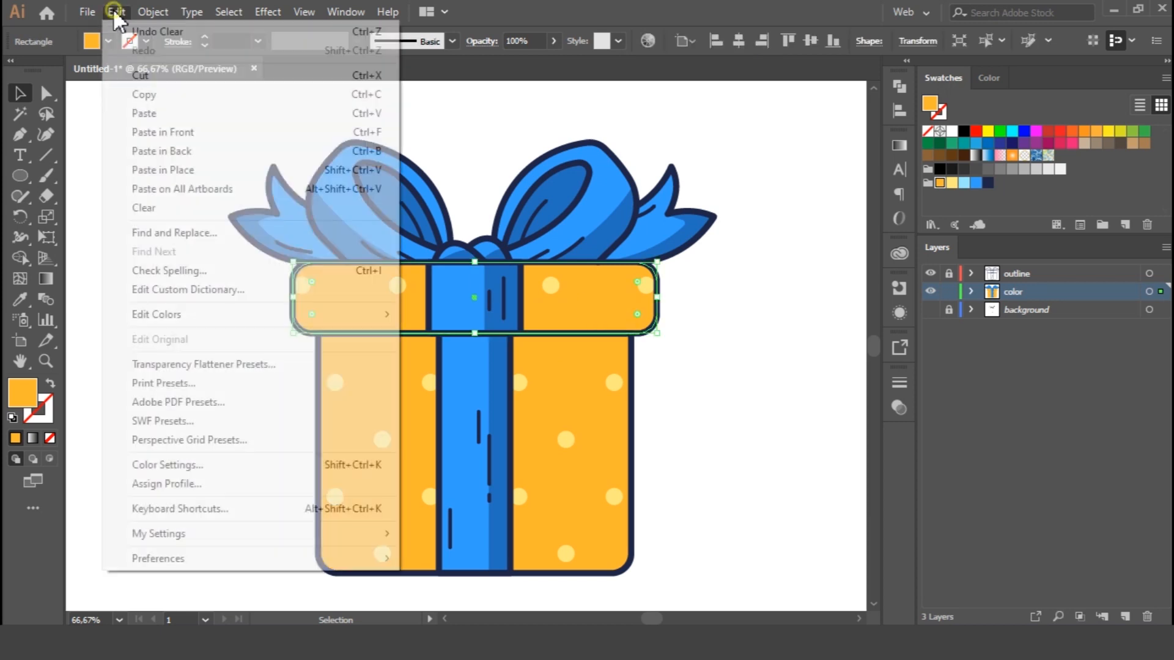
{"action": "left_click", "coordinate": [134, 95]}
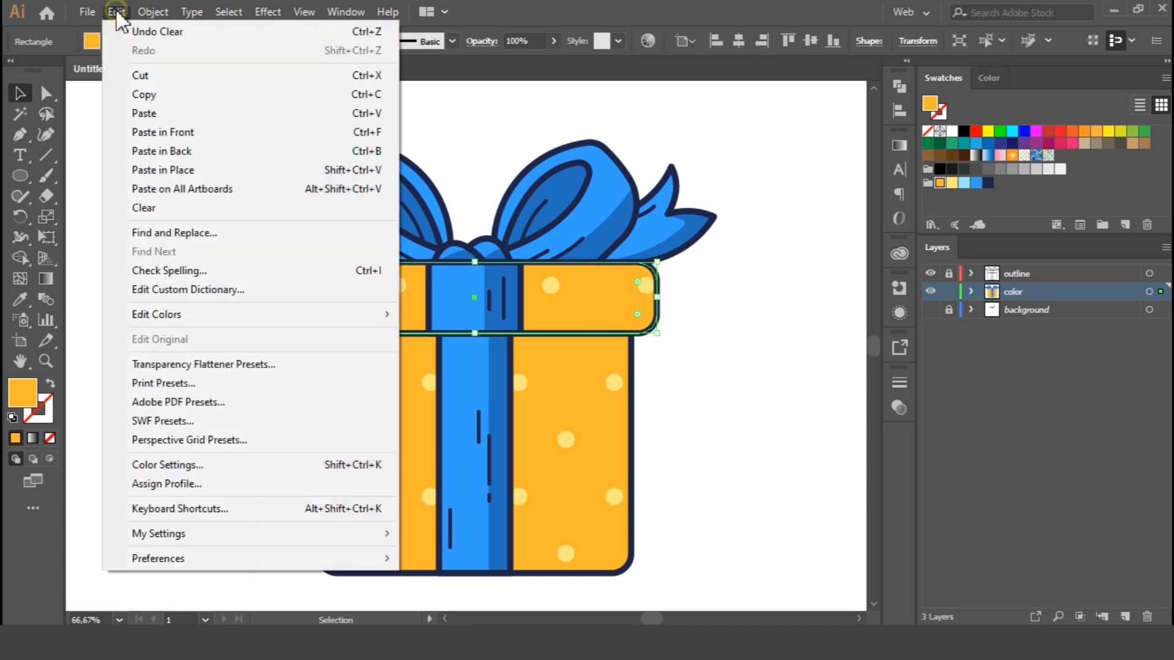
{"action": "left_click", "coordinate": [153, 114]}
{"action": "left_click_drag", "start_coordinate": [291, 298], "coordinate": [480, 295]}
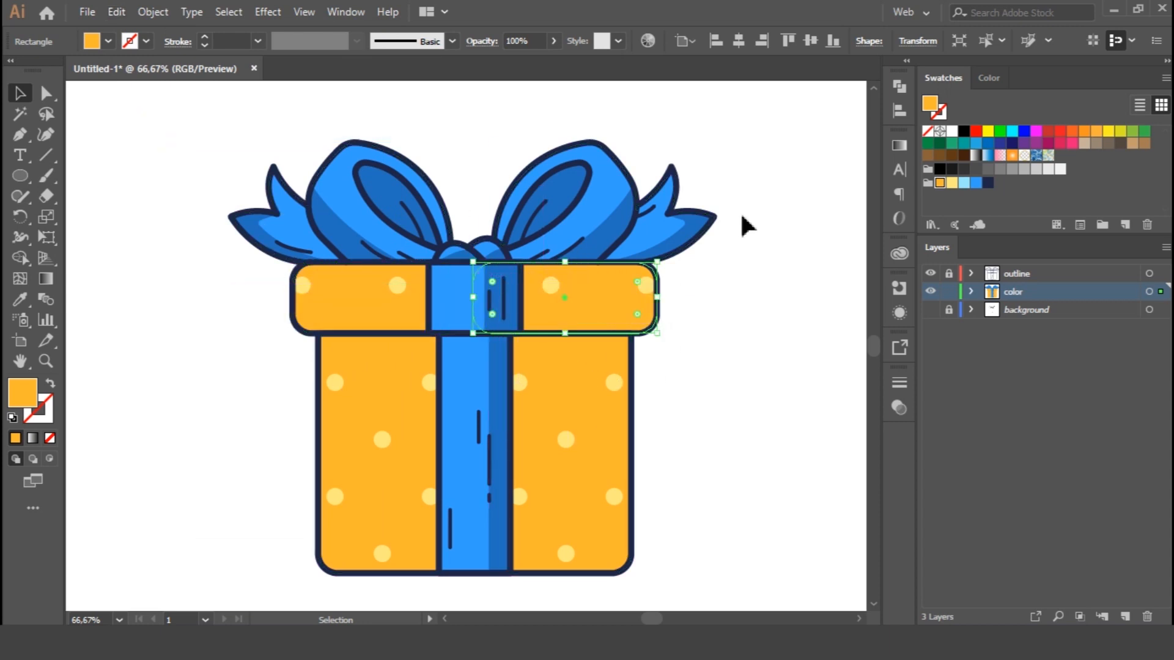
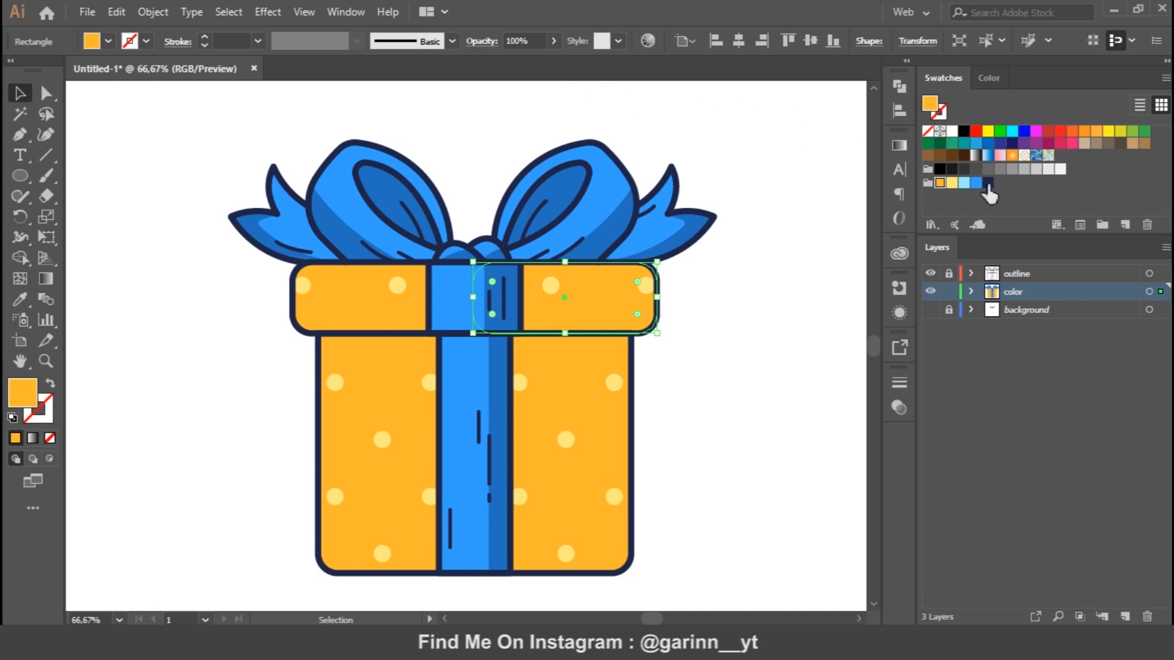
Step: Try the bow's shadow style on the lid's right-half copy, testing opacities of 20%, 5% and 10%
{"action": "key", "text": "i"}
{"action": "left_click", "coordinate": [613, 239]}
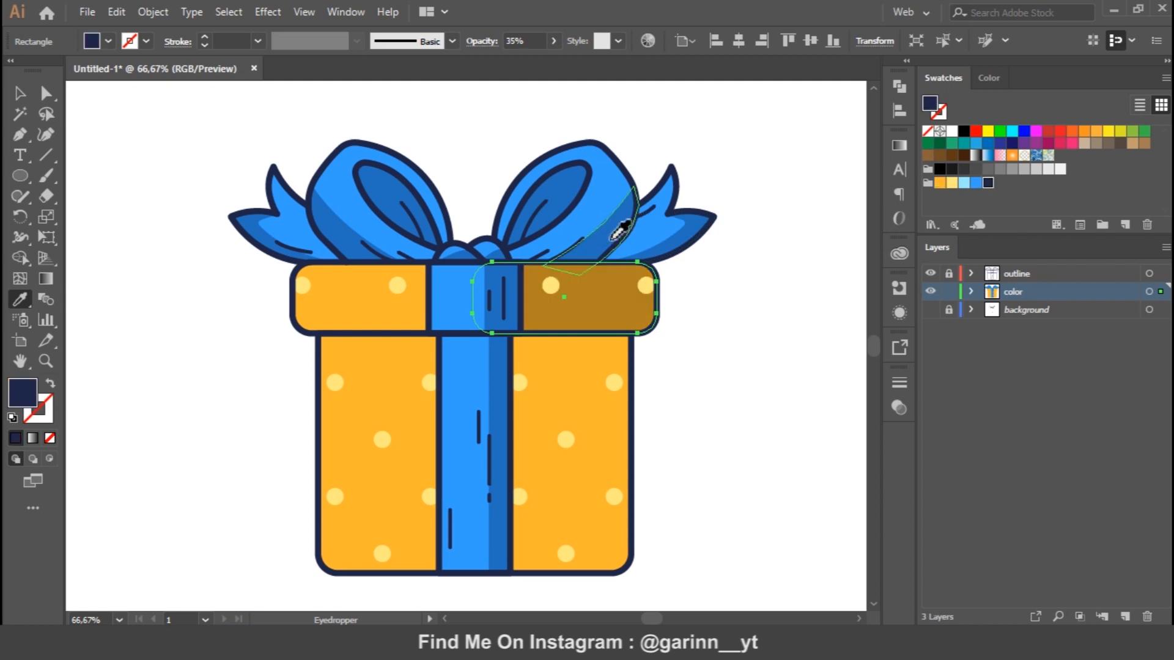
{"action": "key", "text": "v"}
{"action": "double_click", "coordinate": [535, 35]}
{"action": "type", "text": "20"}
{"action": "key", "text": "Return"}
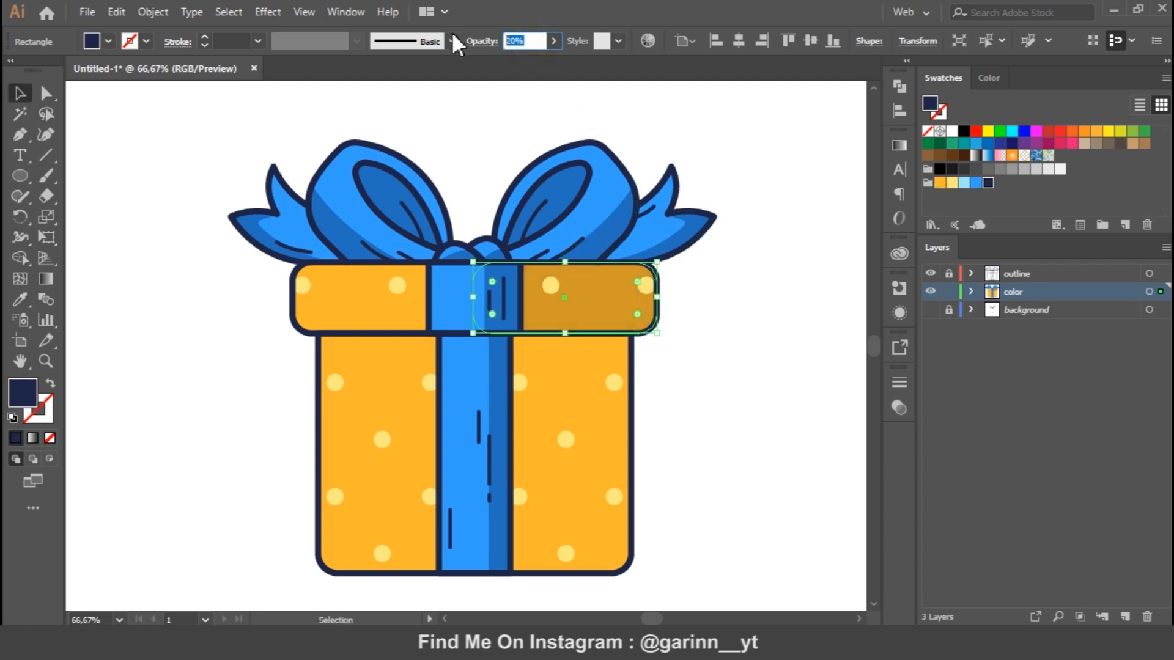
{"action": "type", "text": "5"}
{"action": "key", "text": "Return"}
{"action": "type", "text": "10"}
{"action": "key", "text": "Return"}
{"action": "left_click", "coordinate": [723, 387]}
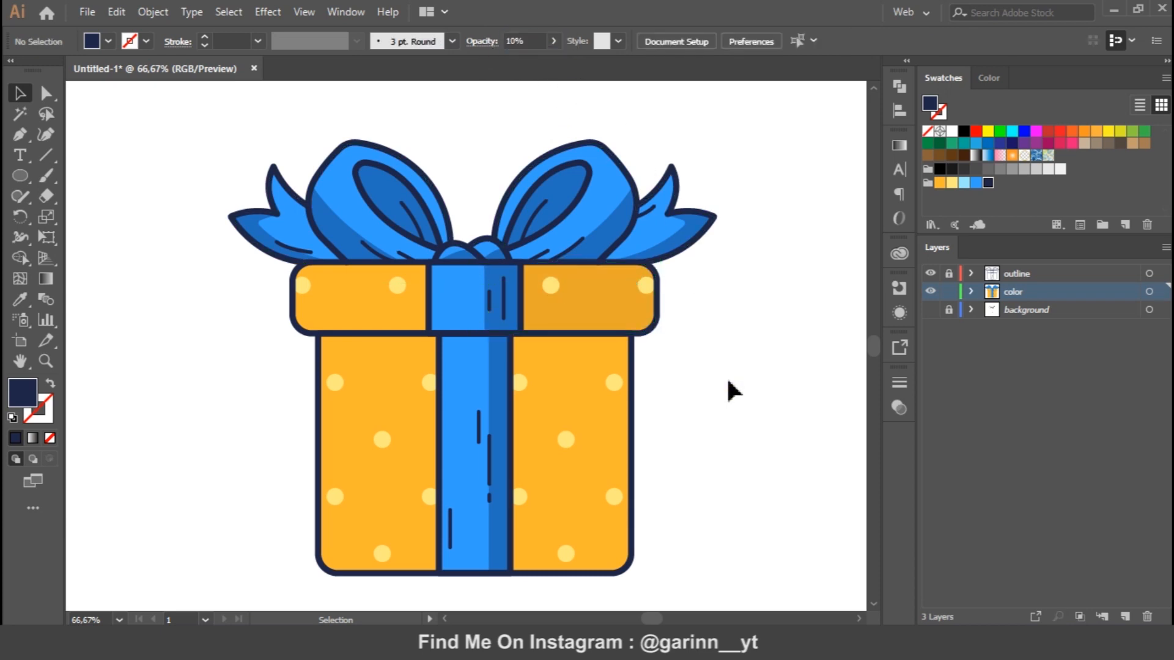
Step: Recolor the lid's right-half copy to a slightly deeper, redder orange and deselect it
{"action": "left_click", "coordinate": [589, 313]}
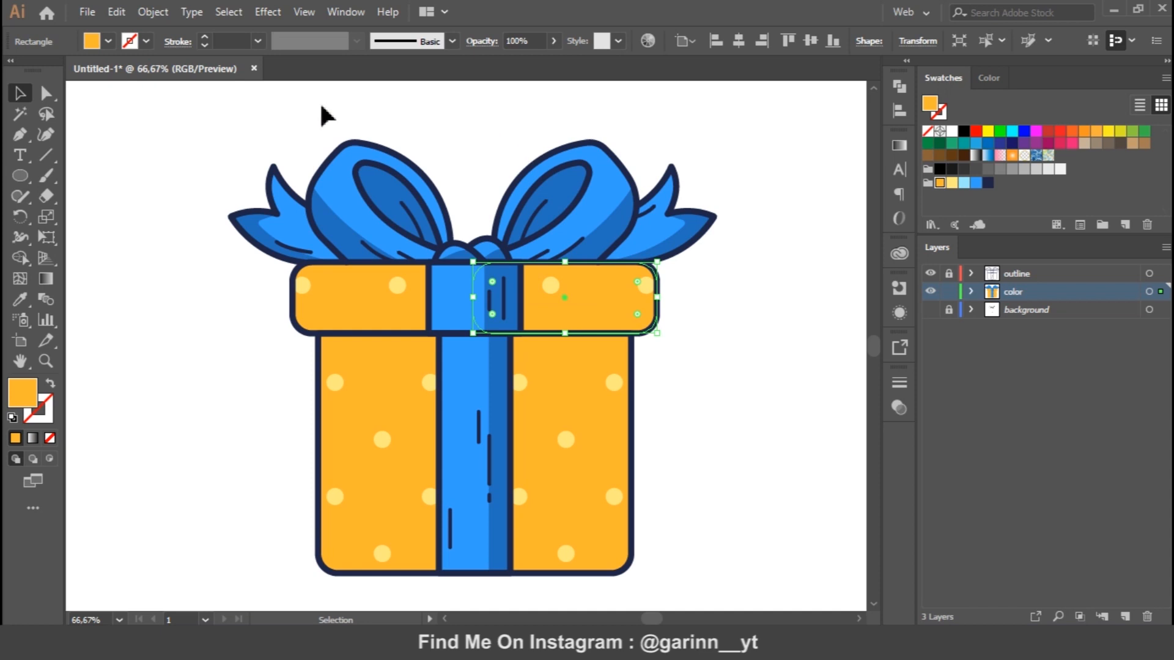
{"action": "double_click", "coordinate": [22, 397]}
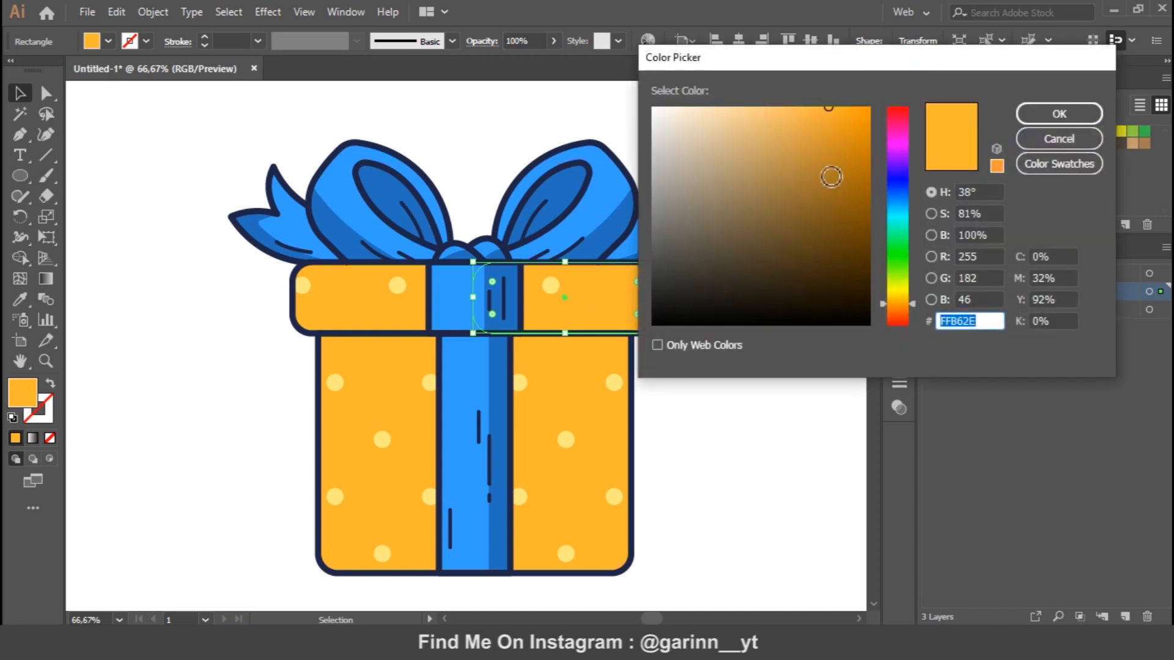
{"action": "mouse_move", "coordinate": [840, 124]}
{"action": "left_mouse_down"}
{"action": "mouse_move", "coordinate": [836, 110]}
{"action": "mouse_move", "coordinate": [849, 134]}
{"action": "left_mouse_up"}
{"action": "left_click_drag", "start_coordinate": [887, 309], "coordinate": [891, 309]}
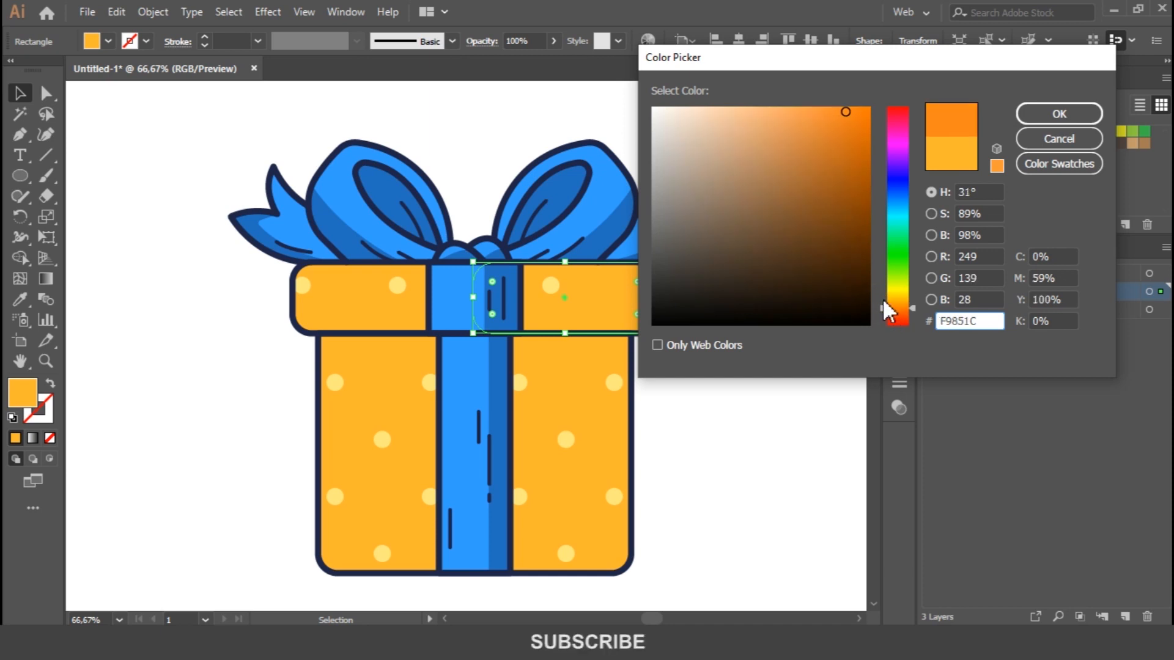
{"action": "left_click", "coordinate": [1059, 113]}
{"action": "left_click", "coordinate": [740, 346]}
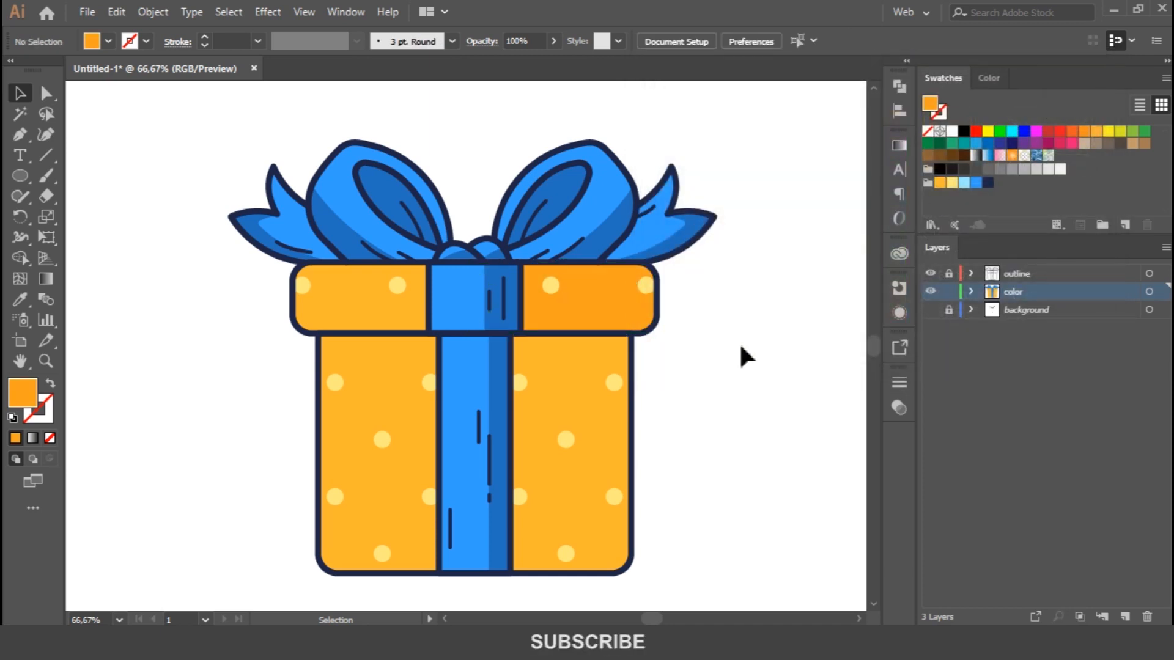
Step: Paste a copy of the box body's orange fill in front and narrow it to the body's right half
{"action": "left_click", "coordinate": [566, 375]}
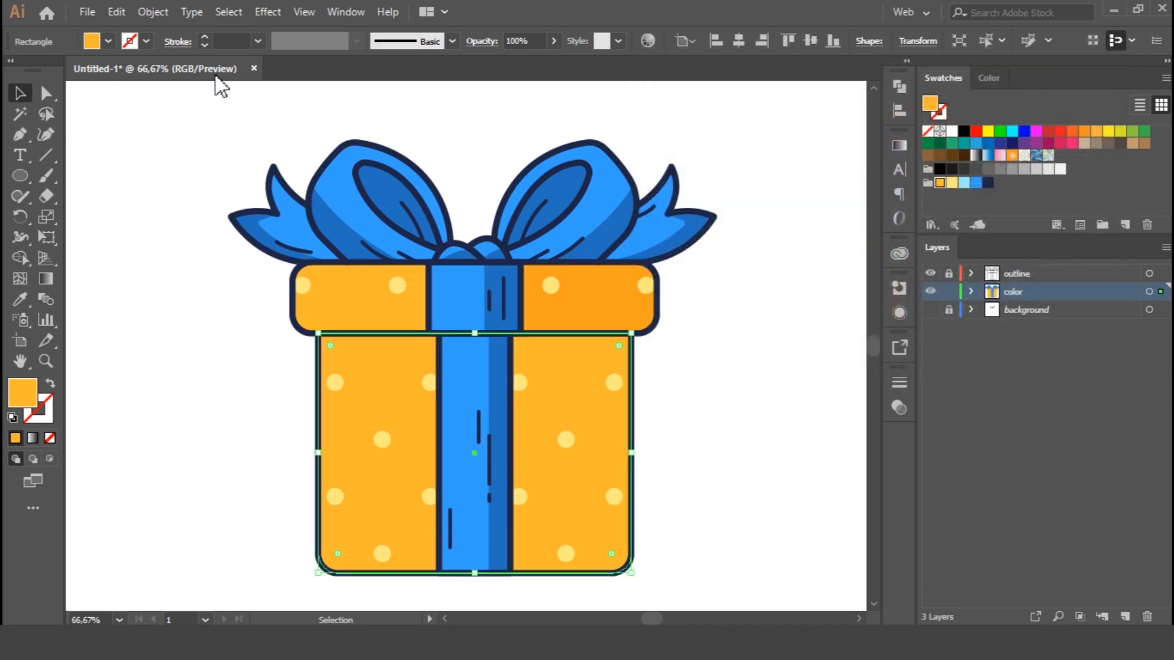
{"action": "left_click", "coordinate": [110, 12]}
{"action": "left_click", "coordinate": [154, 94]}
{"action": "left_click", "coordinate": [111, 9]}
{"action": "left_click", "coordinate": [164, 132]}
{"action": "left_click_drag", "start_coordinate": [318, 453], "coordinate": [480, 463]}
Step: Apply the lid shading's deeper orange to the body's right-half copy with the Eyedropper, then deselect
{"action": "key", "text": "i"}
{"action": "left_click", "coordinate": [584, 302]}
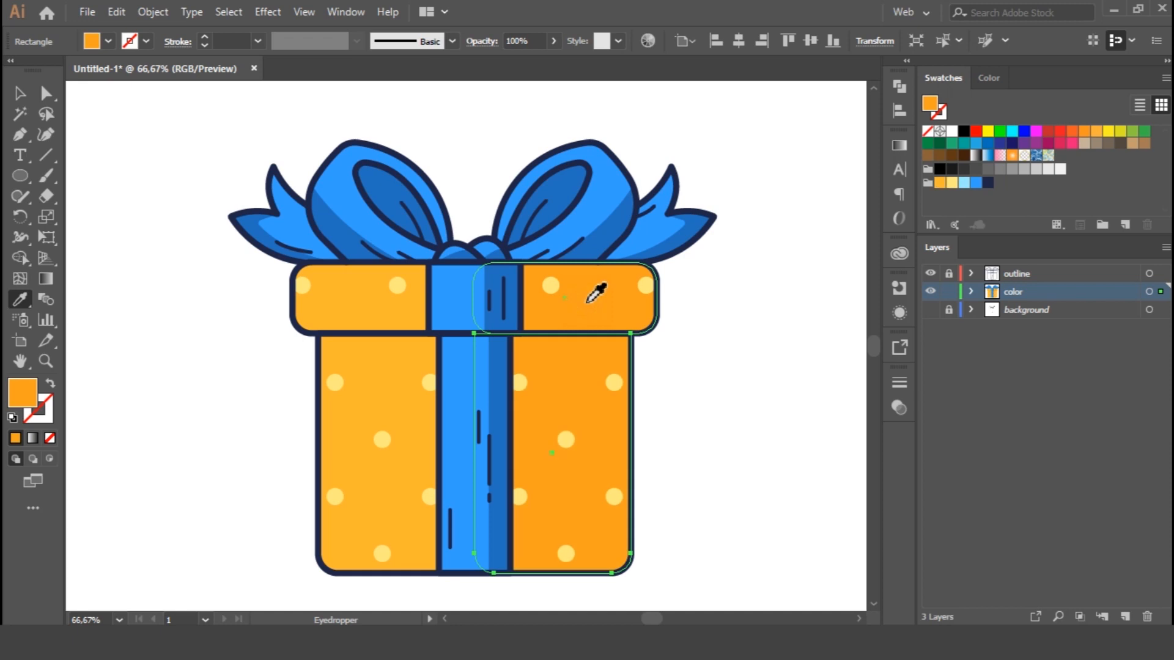
{"action": "key", "text": "v"}
{"action": "left_click", "coordinate": [755, 419]}
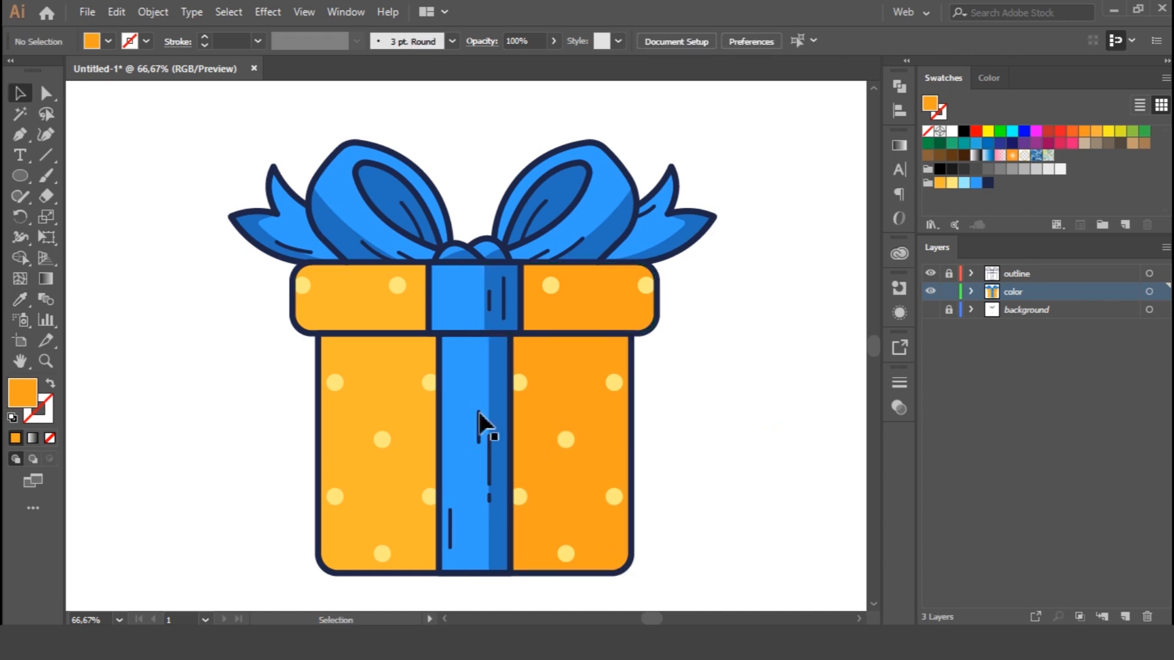
Step: Paste copies of the full lid and body fills in front and unite the copies into one shape
{"action": "left_click", "coordinate": [345, 289], "text": "shift"}
{"action": "left_click", "coordinate": [363, 369], "text": "shift"}
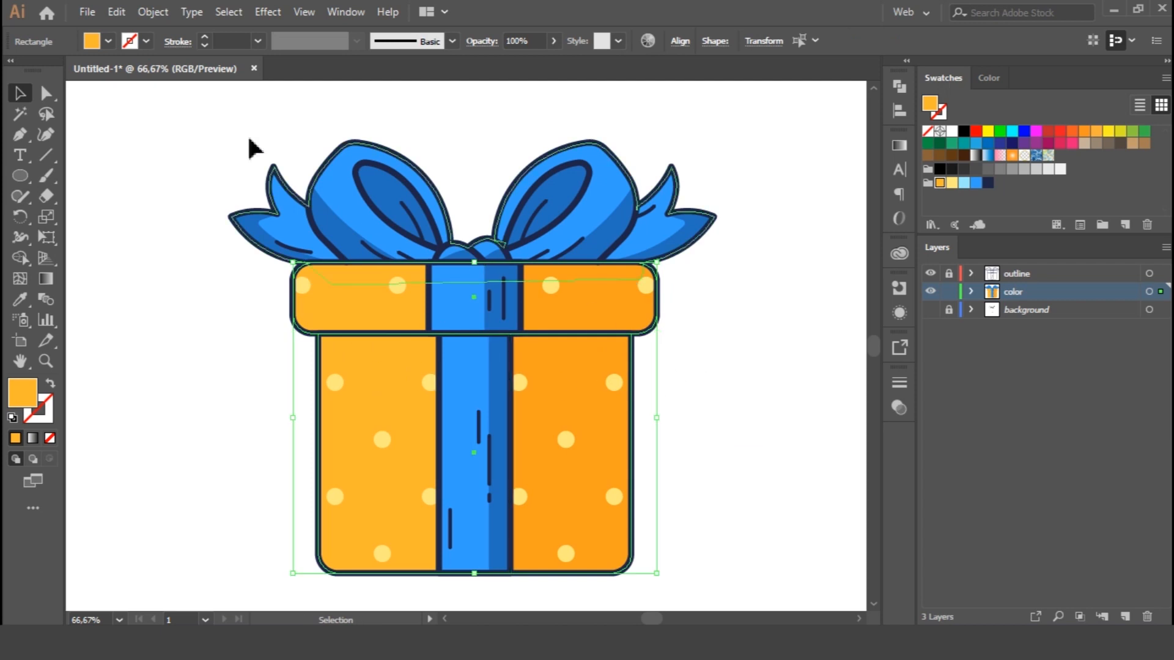
{"action": "left_click", "coordinate": [116, 12]}
{"action": "left_click", "coordinate": [137, 75]}
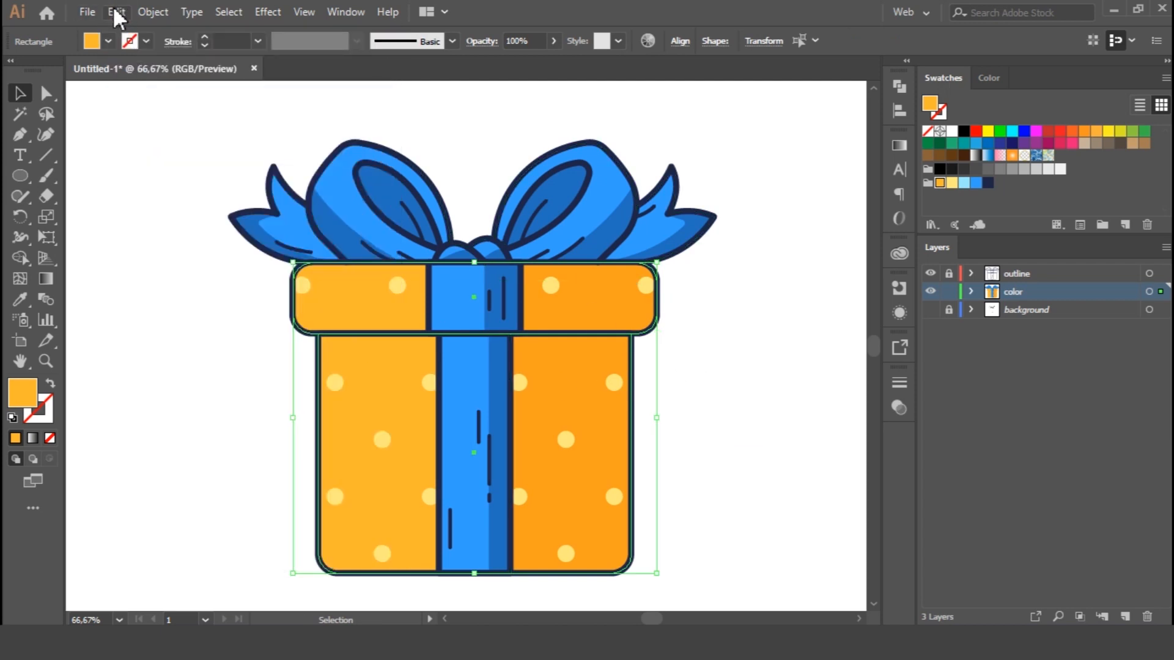
{"action": "left_click", "coordinate": [115, 11]}
{"action": "left_click", "coordinate": [164, 129]}
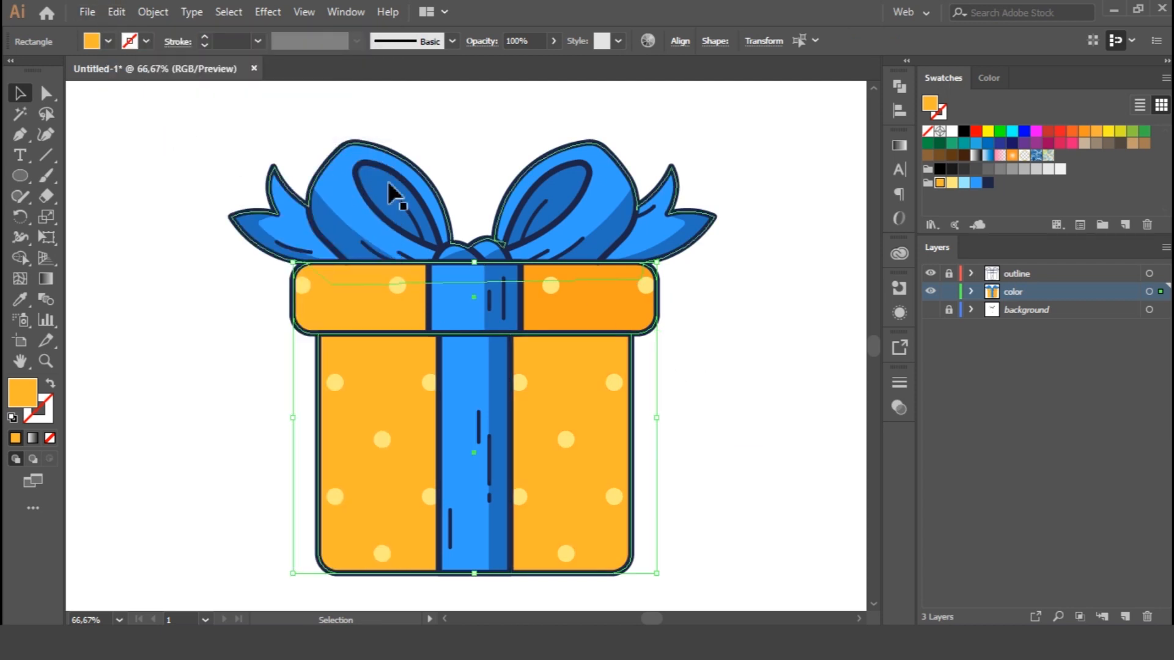
{"action": "left_click", "coordinate": [898, 87]}
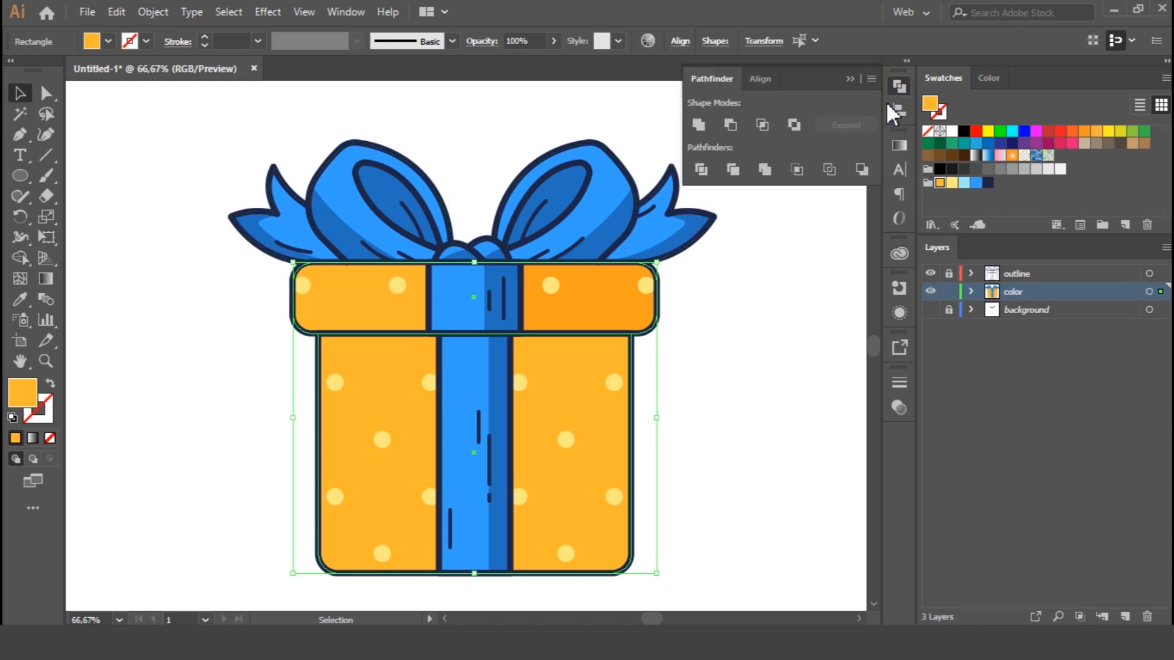
{"action": "left_click", "coordinate": [697, 125]}
Step: Shift the united lid-and-body shape slightly to the right of the box outline
{"action": "left_click_drag", "start_coordinate": [728, 335], "coordinate": [769, 232]}
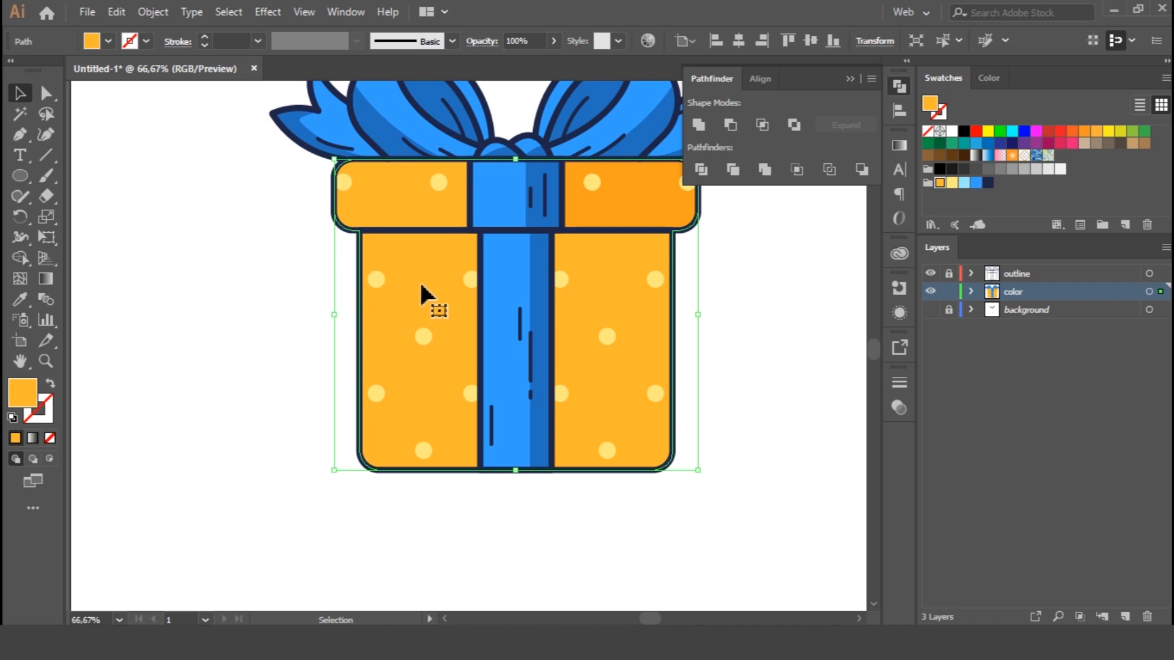
{"action": "left_click_drag", "start_coordinate": [745, 263], "coordinate": [724, 320]}
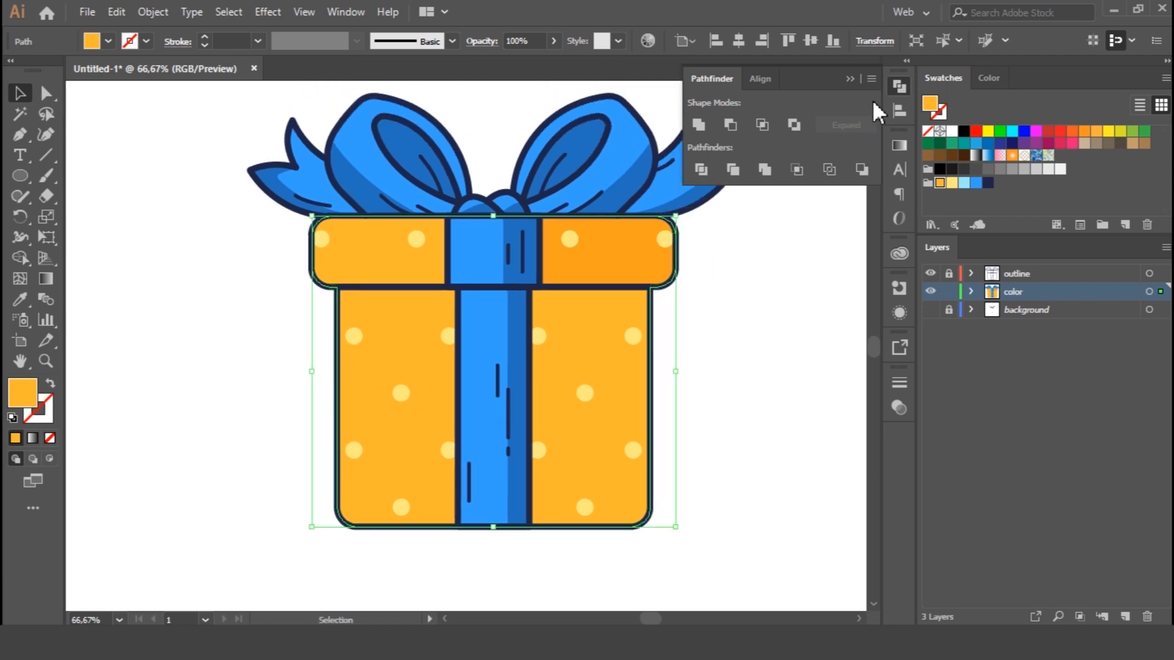
{"action": "left_click", "coordinate": [899, 85]}
{"action": "left_click_drag", "start_coordinate": [385, 320], "coordinate": [405, 315]}
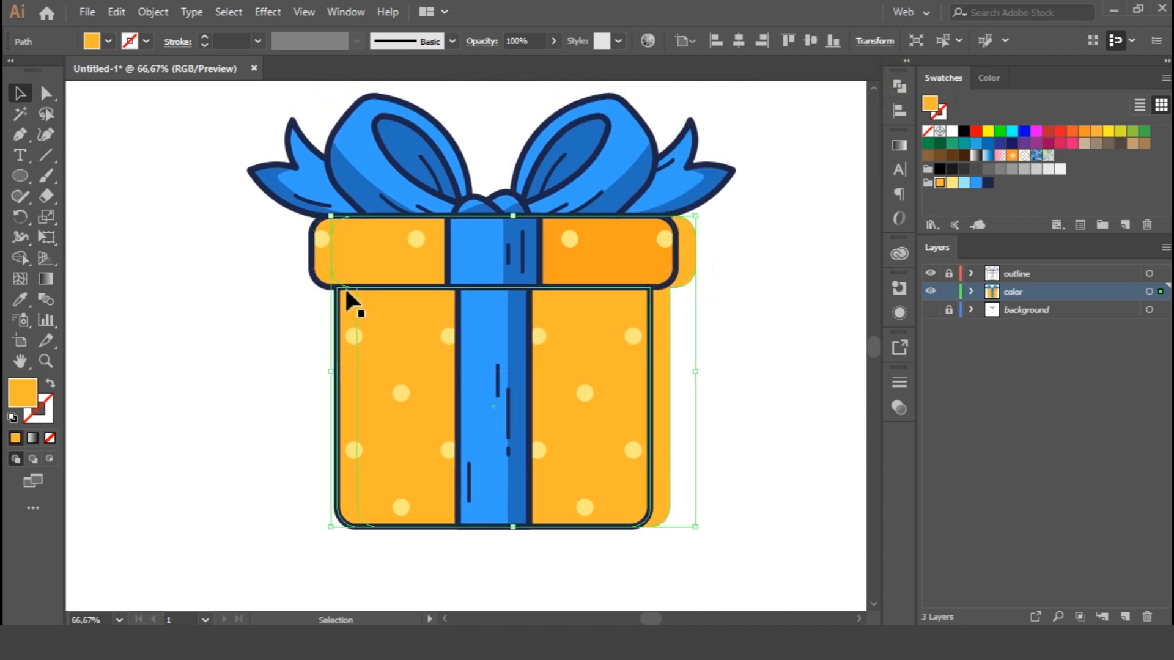
Step: Paste copies of the lid and body's base orange fills in front and unite them into one shape
{"action": "left_click", "coordinate": [320, 263]}
{"action": "left_click", "coordinate": [346, 336], "text": "shift"}
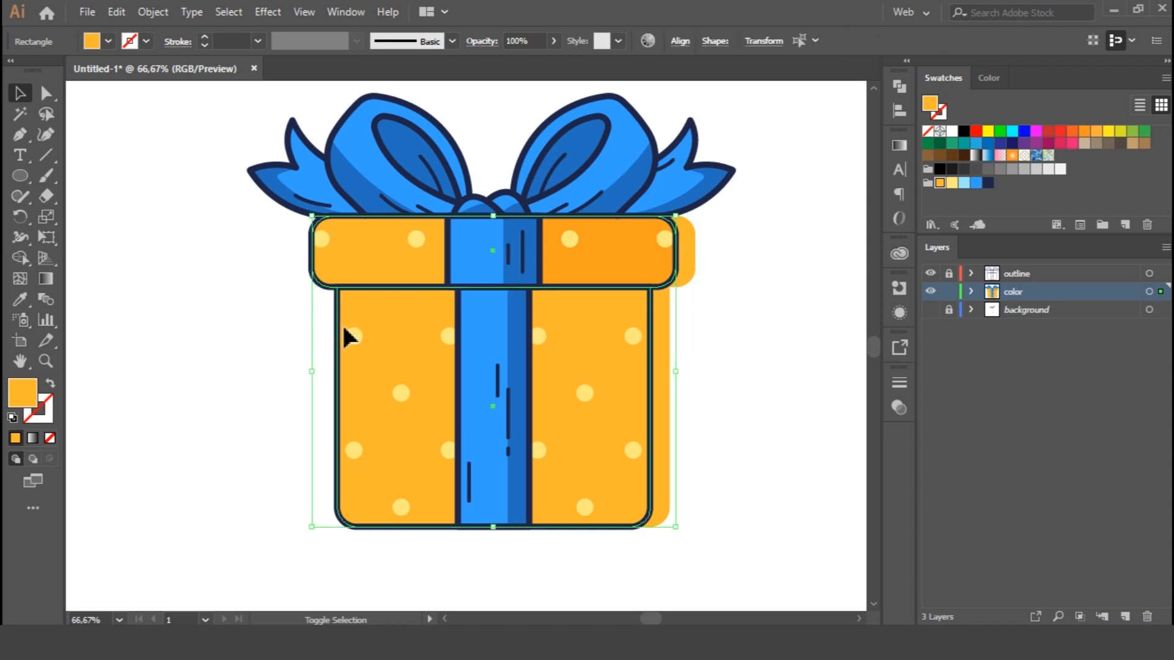
{"action": "left_click", "coordinate": [117, 14]}
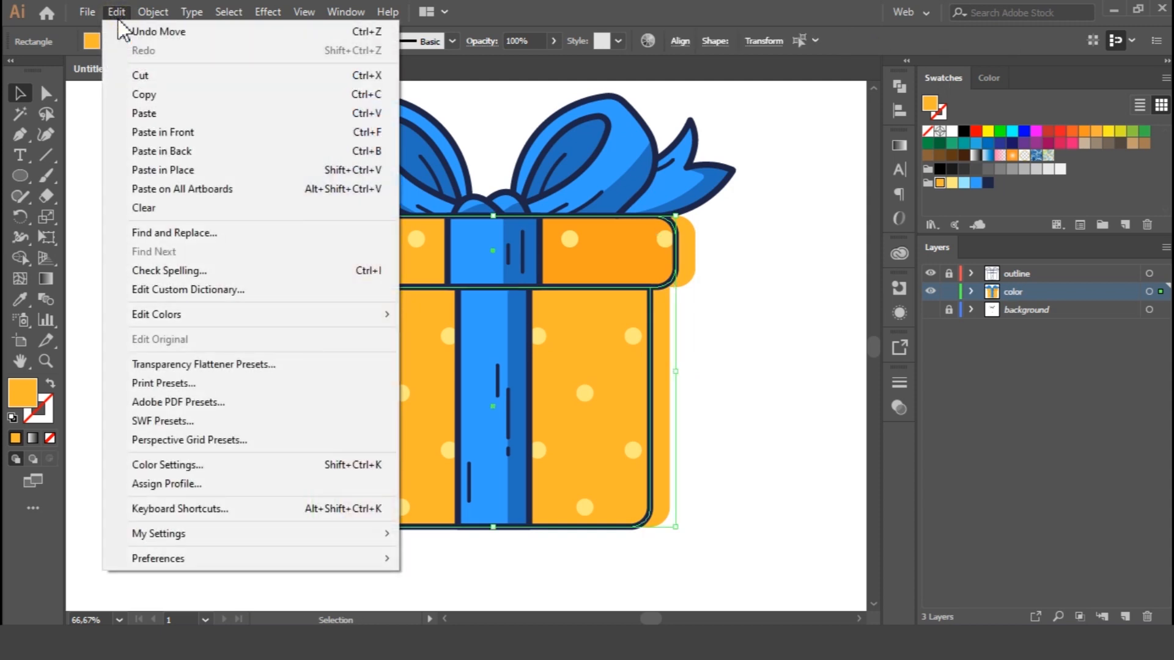
{"action": "left_click", "coordinate": [146, 94]}
{"action": "left_click", "coordinate": [116, 13]}
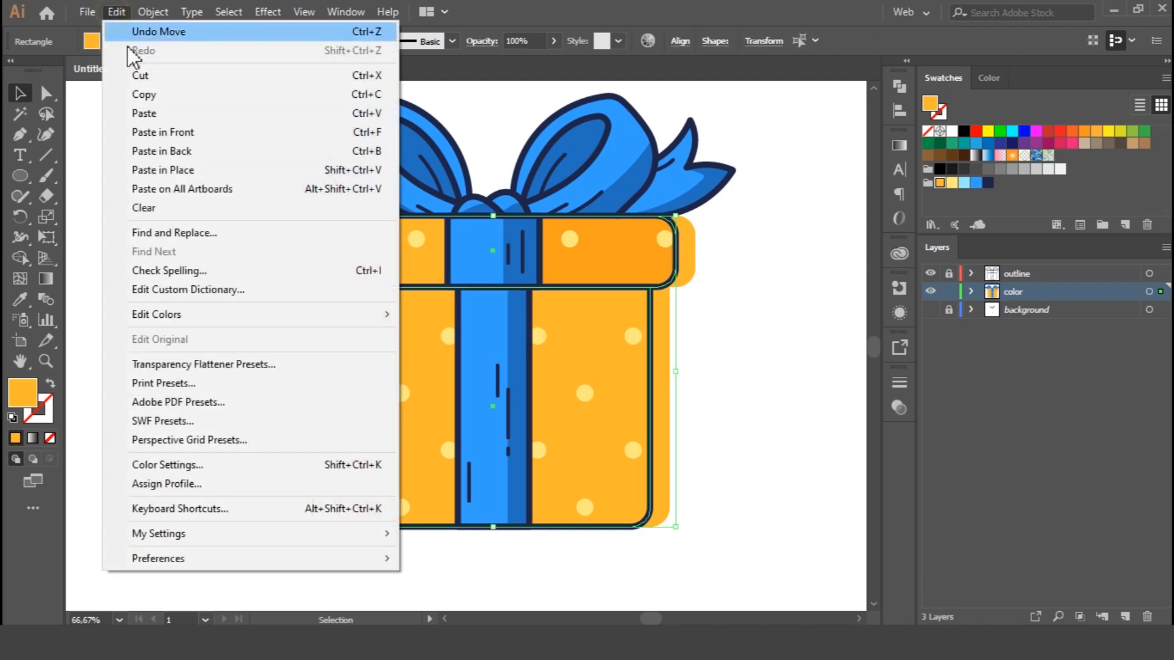
{"action": "left_click", "coordinate": [169, 127]}
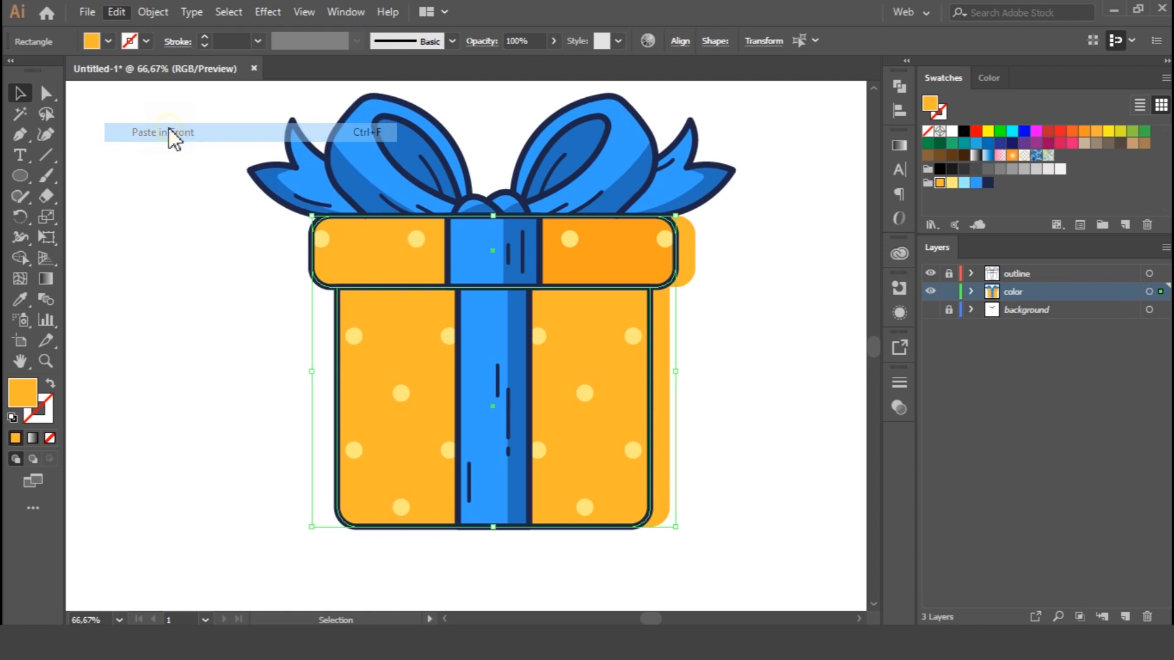
{"action": "left_click", "coordinate": [897, 89]}
{"action": "left_click", "coordinate": [700, 124]}
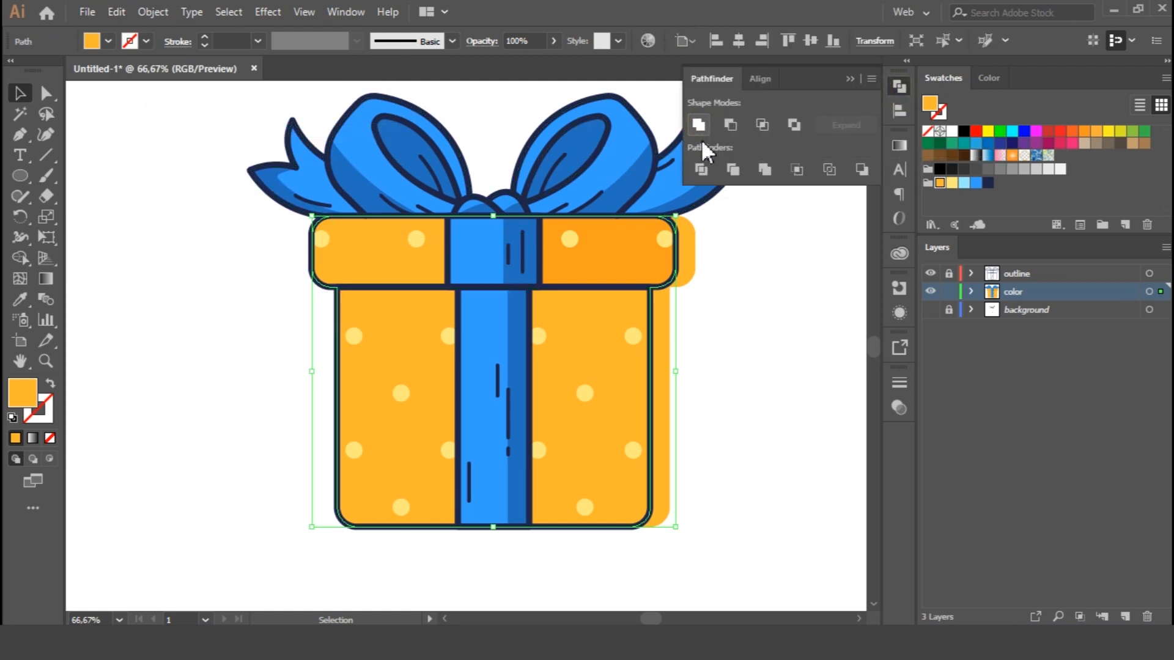
Step: Subtract the shifted lid-and-body shape from the new united copy, leaving a thin strip along the box's left edge
{"action": "left_click", "coordinate": [751, 303]}
{"action": "left_click", "coordinate": [401, 306]}
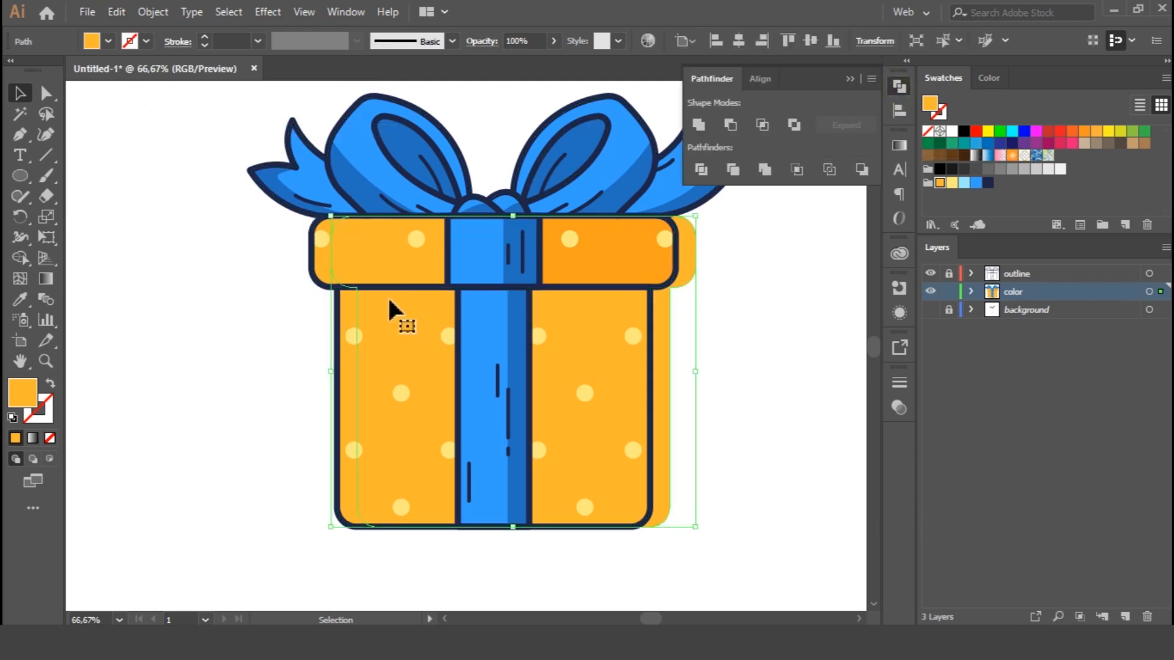
{"action": "left_click", "coordinate": [321, 270], "text": "shift"}
{"action": "left_click", "coordinate": [731, 125]}
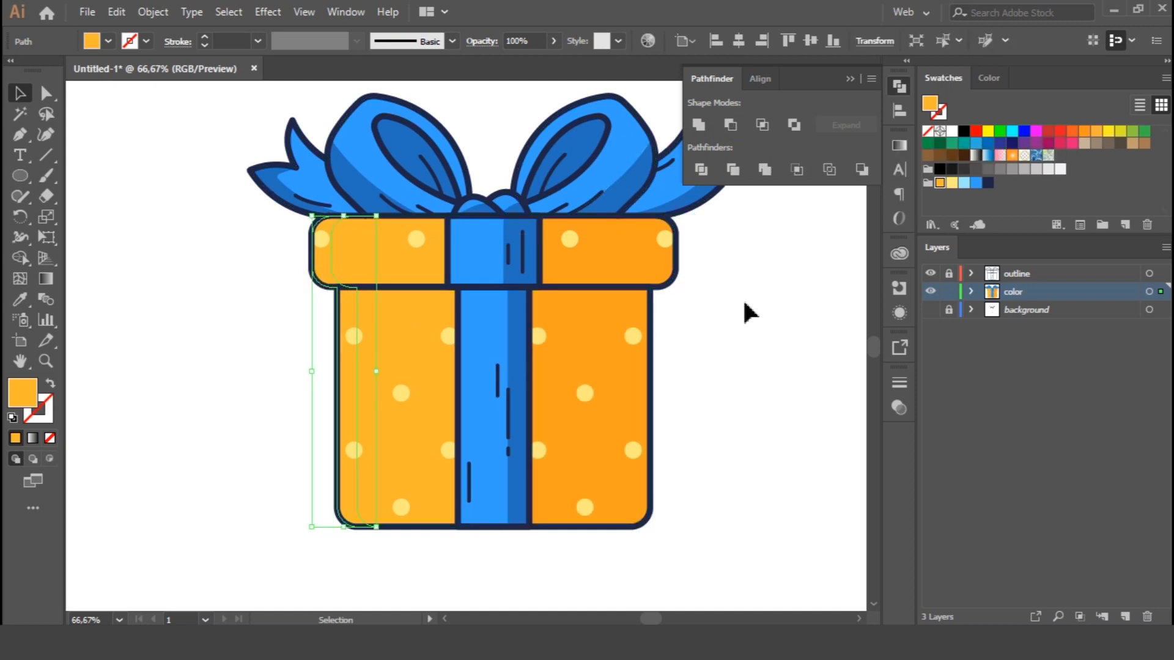
Step: Fill the strip along the box's left edge with the pale yellow swatch and set its opacity to 20%
{"action": "left_click", "coordinate": [952, 183]}
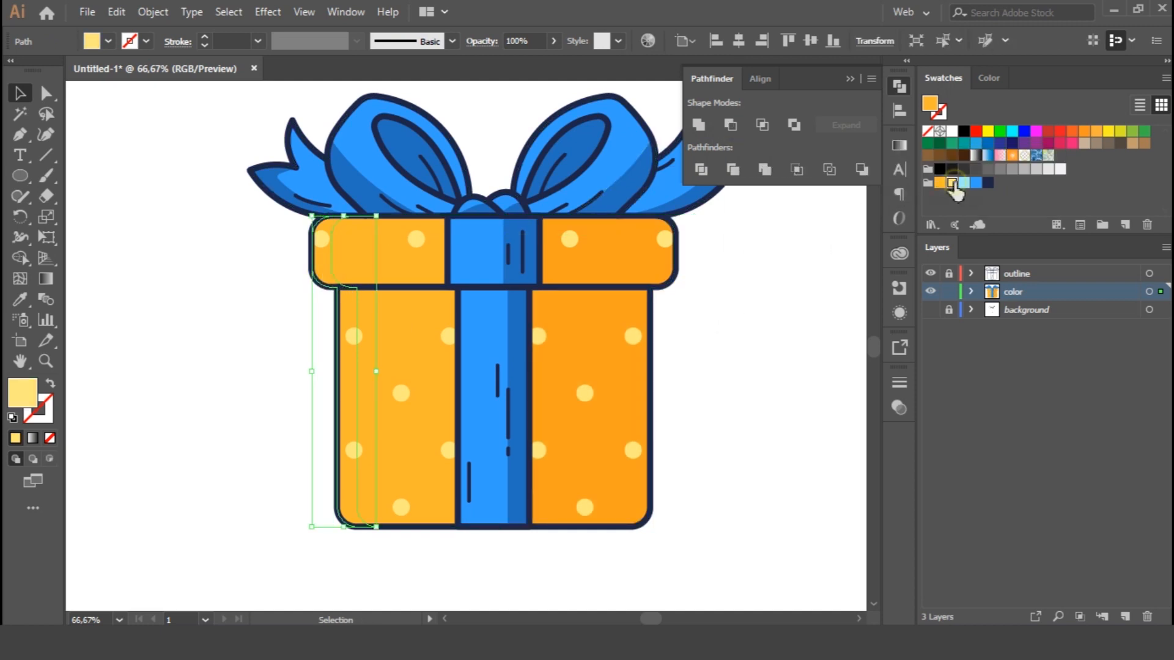
{"action": "left_click", "coordinate": [776, 325]}
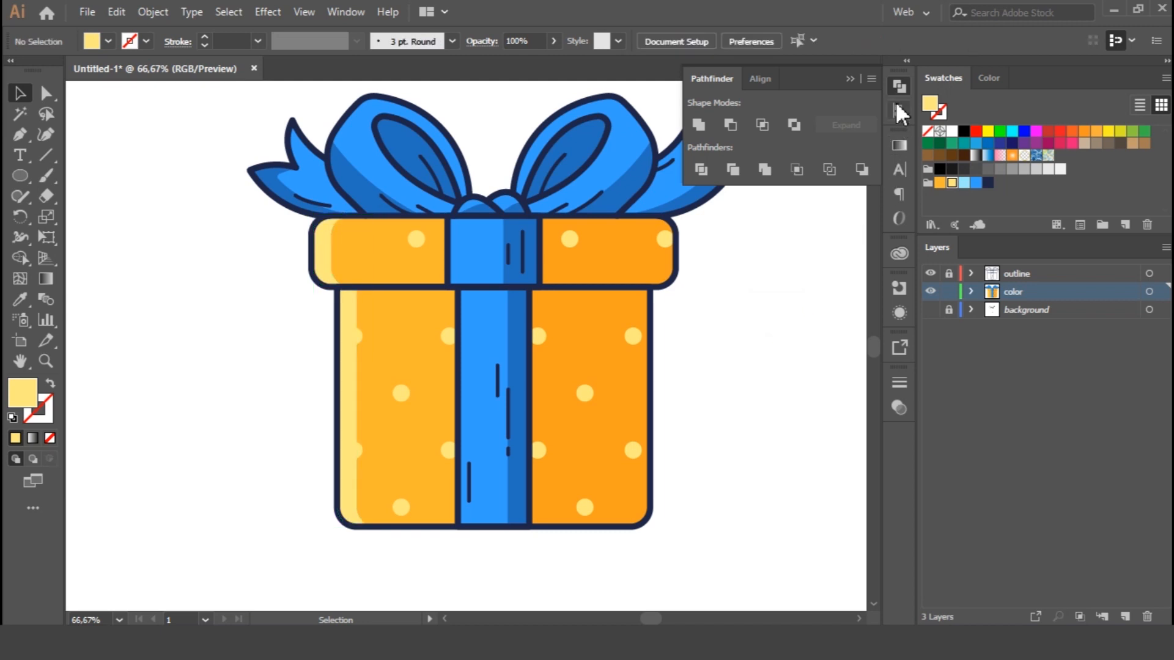
{"action": "left_click", "coordinate": [899, 86]}
{"action": "left_click", "coordinate": [351, 406]}
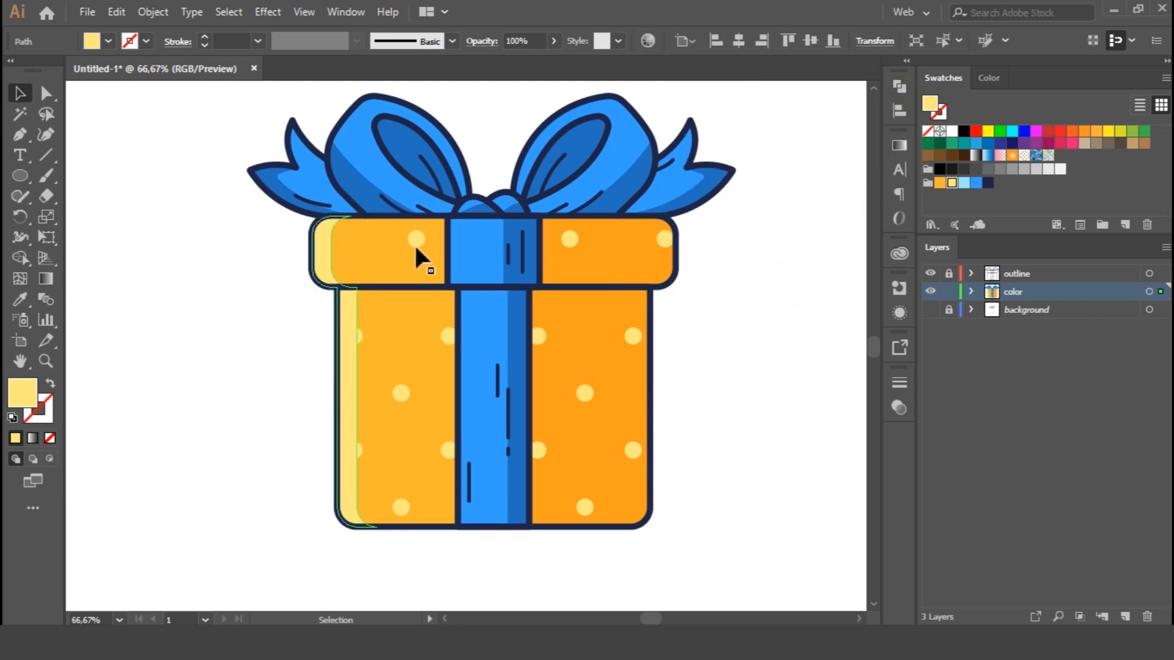
{"action": "left_click", "coordinate": [532, 41]}
{"action": "type", "text": "20"}
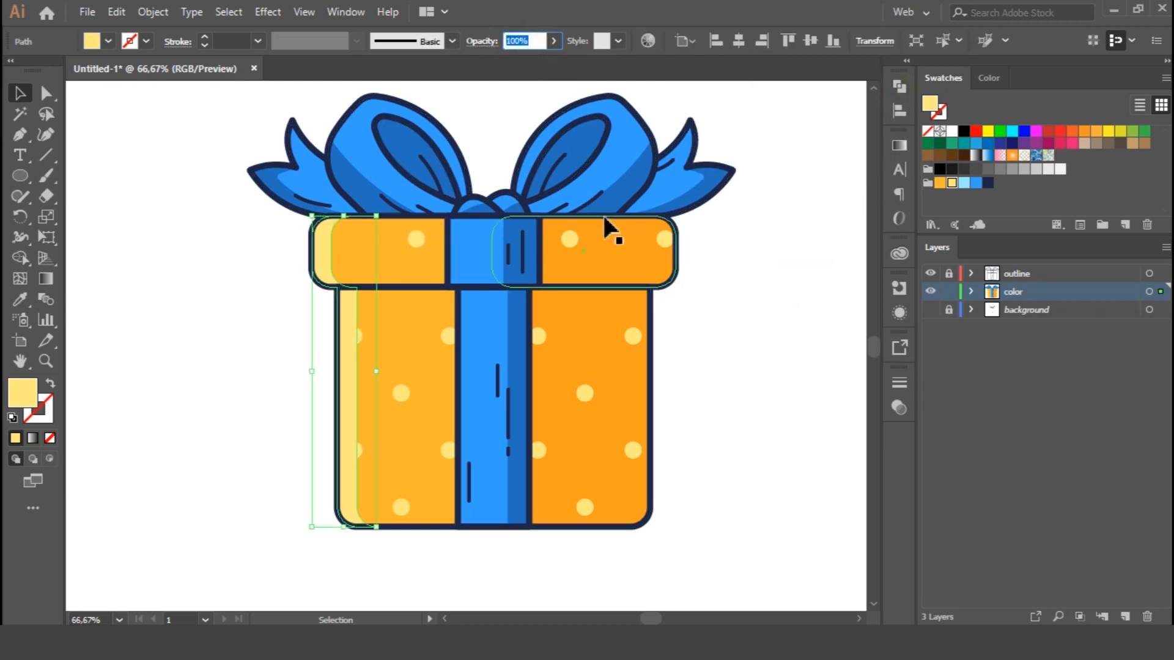
{"action": "key", "text": "Return"}
{"action": "left_click", "coordinate": [764, 379]}
{"action": "key", "text": "ctrl+minus"}
{"action": "key", "text": "ctrl+minus"}
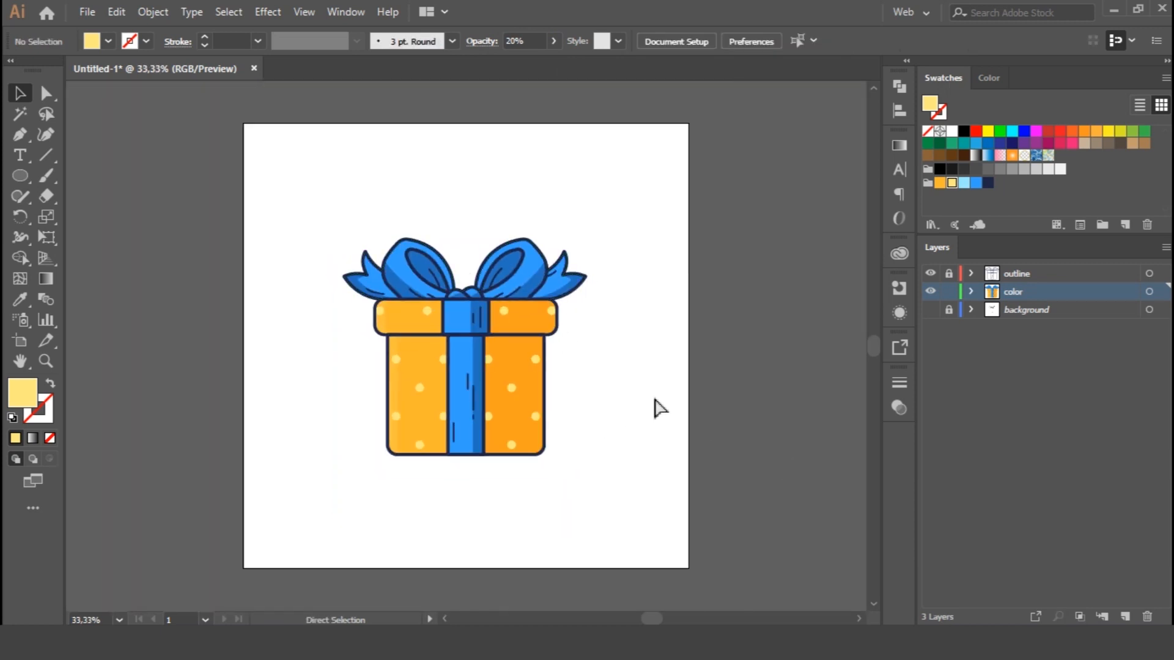
{"action": "key", "text": "ctrl+plus"}
{"action": "left_click_drag", "start_coordinate": [675, 419], "coordinate": [660, 374]}
Step: Draw a straight horizontal ground line about 627 px long along the box's base with the Pen tool on the color layer
{"action": "left_click", "coordinate": [23, 134]}
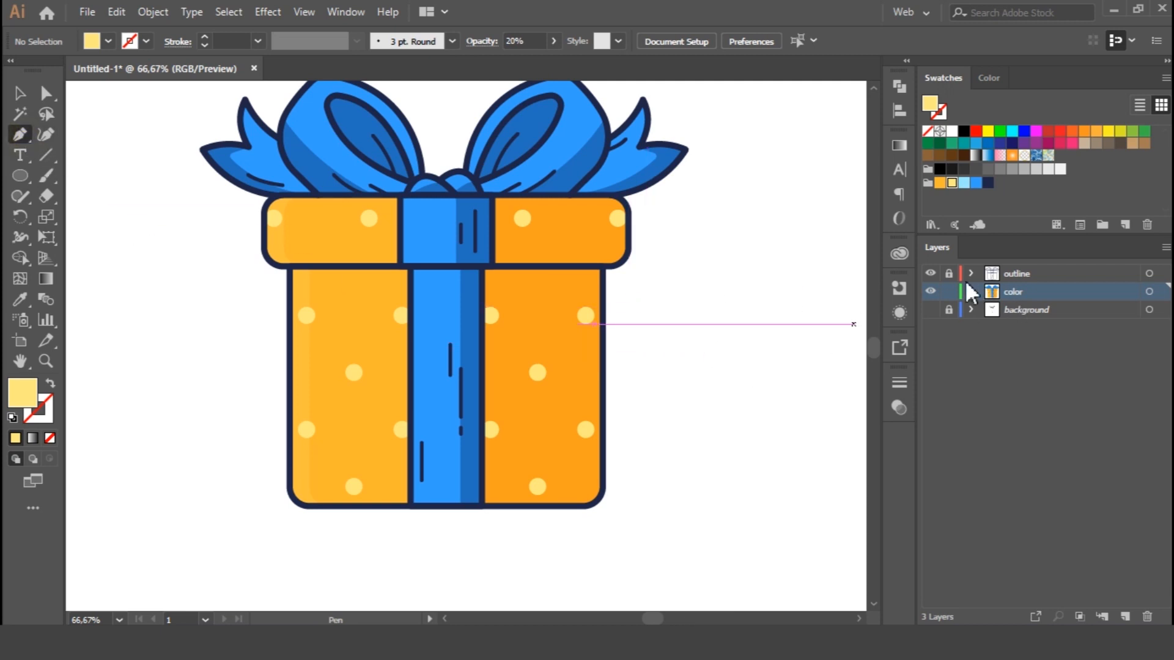
{"action": "key", "text": "ctrl"}
{"action": "left_click", "coordinate": [483, 376], "text": "ctrl"}
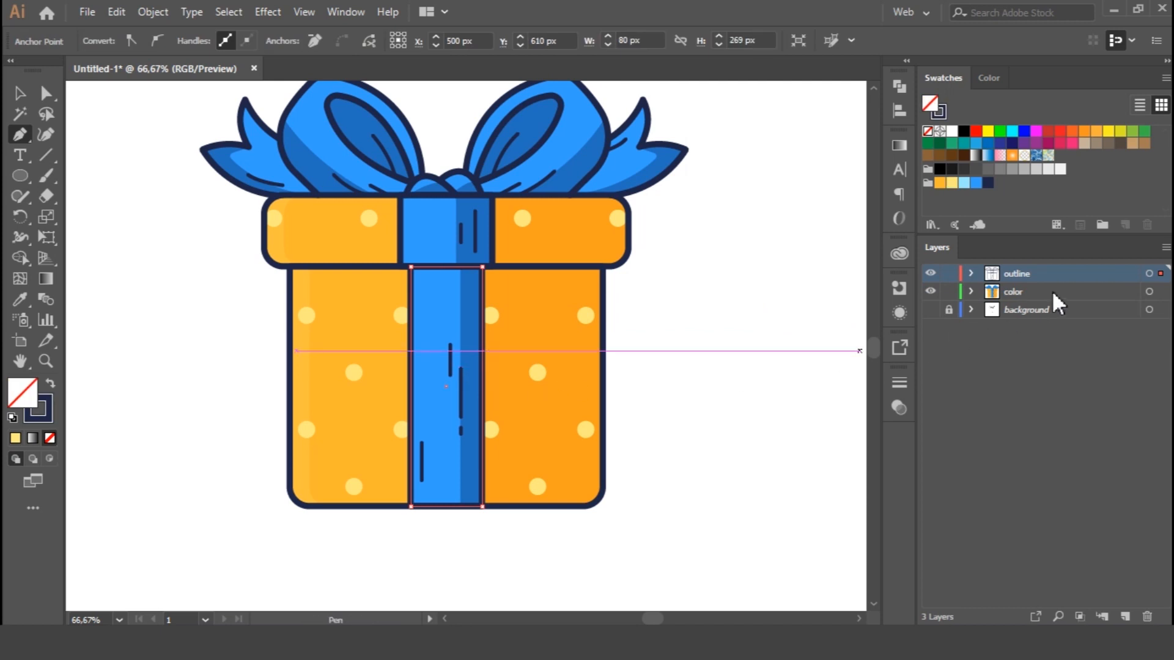
{"action": "left_click", "coordinate": [1094, 292]}
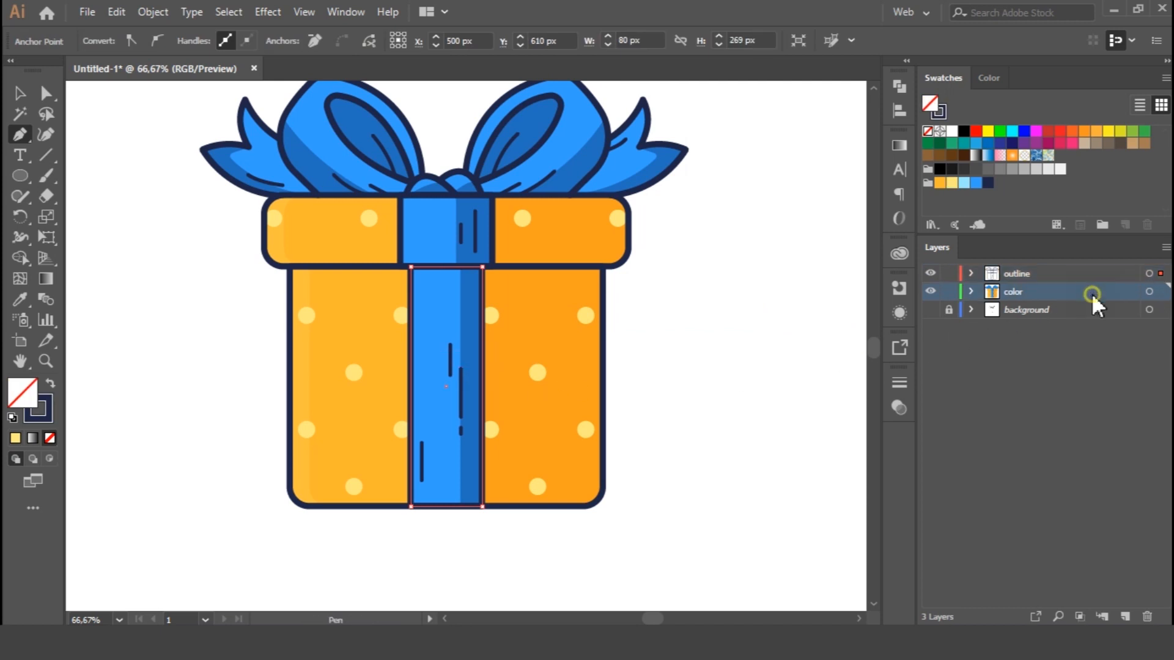
{"action": "left_click", "coordinate": [1160, 293]}
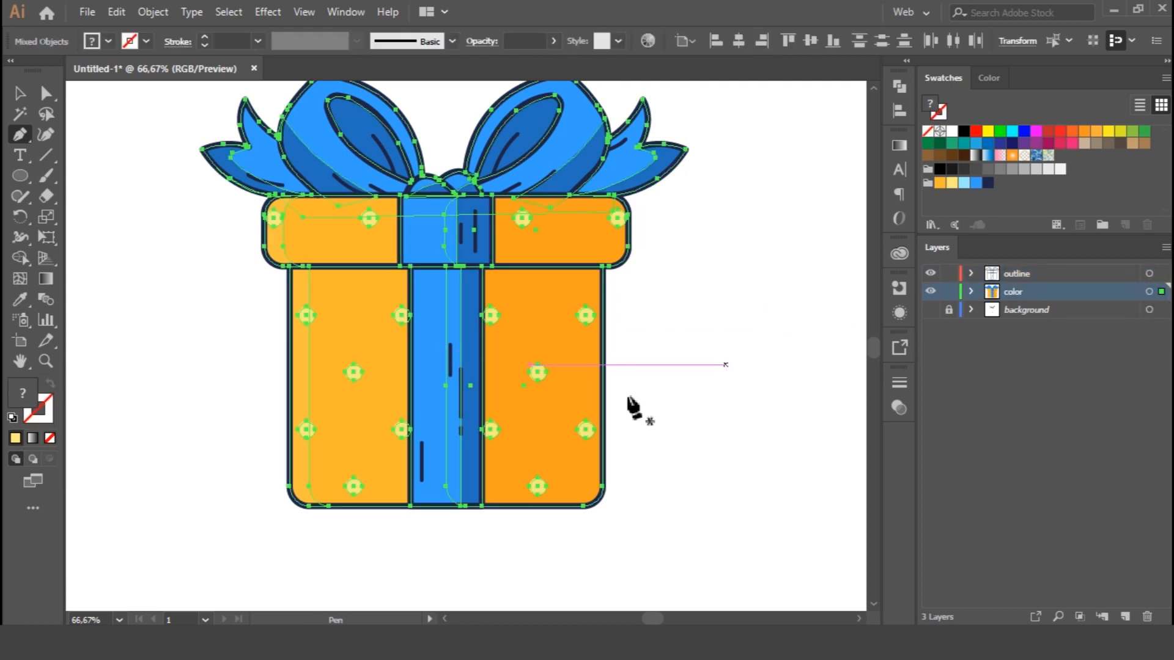
{"action": "left_click", "coordinate": [178, 505]}
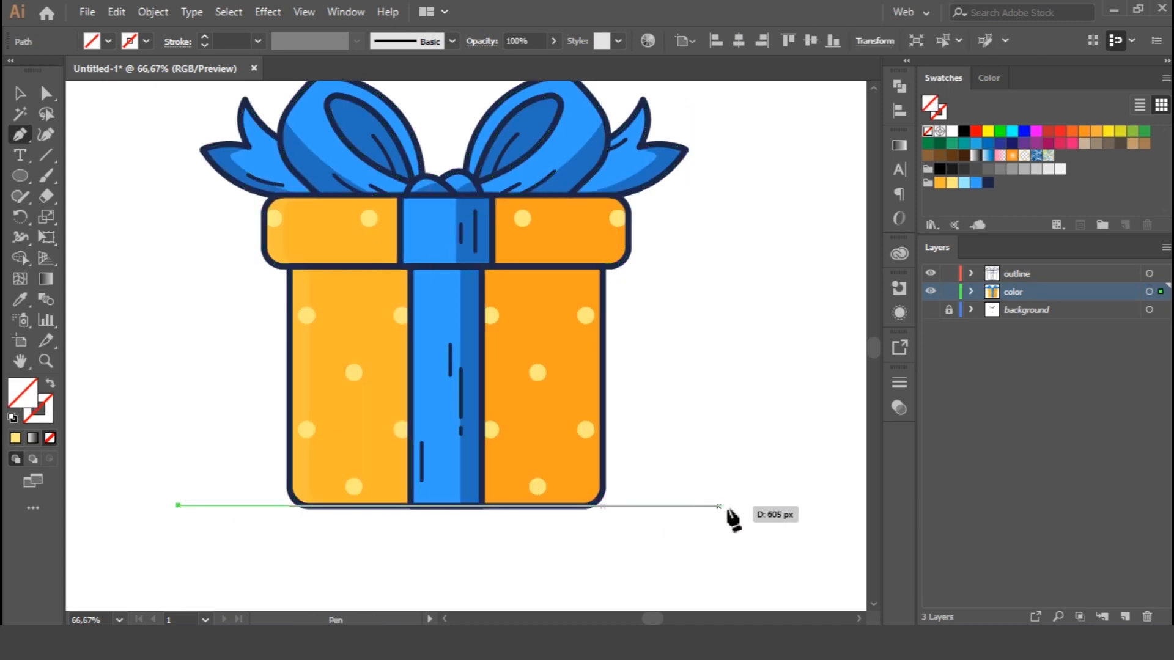
{"action": "left_click", "coordinate": [737, 505]}
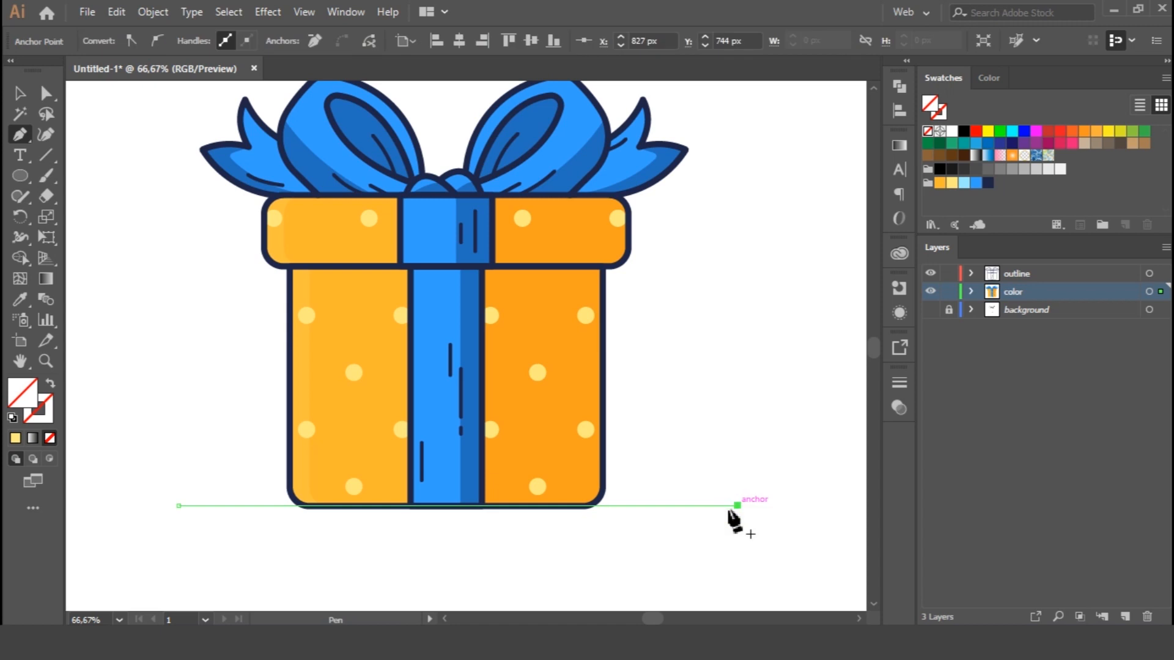
Step: Apply the outline's dark navy stroke to the ground line with the Eyedropper, then deselect it
{"action": "key", "text": "i"}
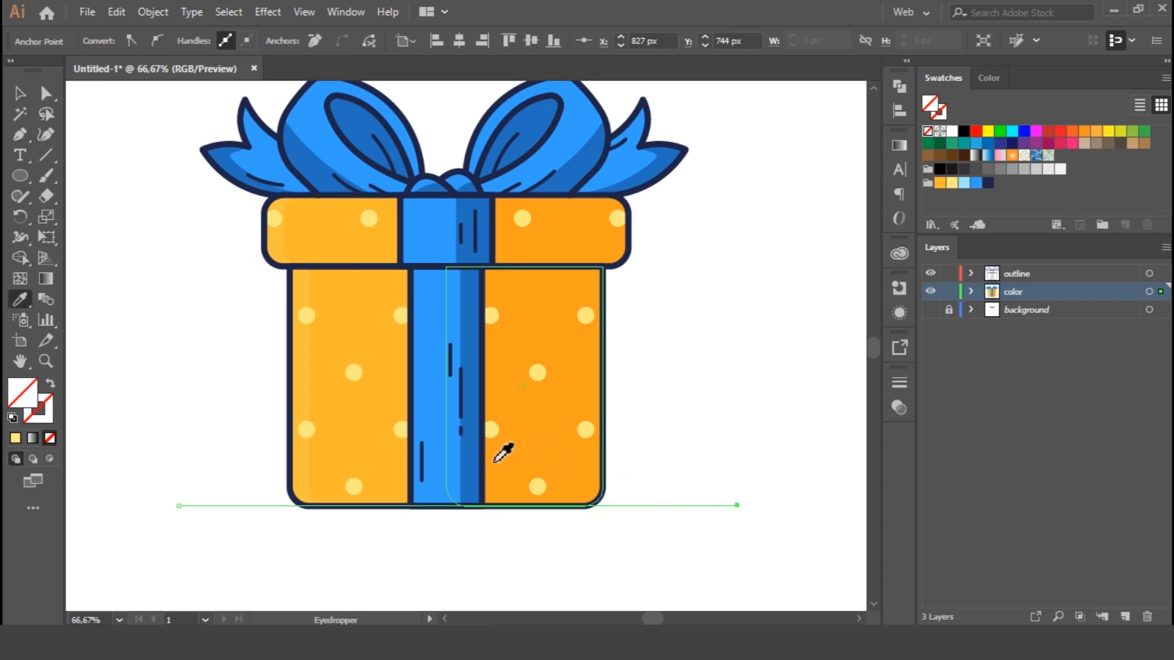
{"action": "left_click", "coordinate": [416, 456]}
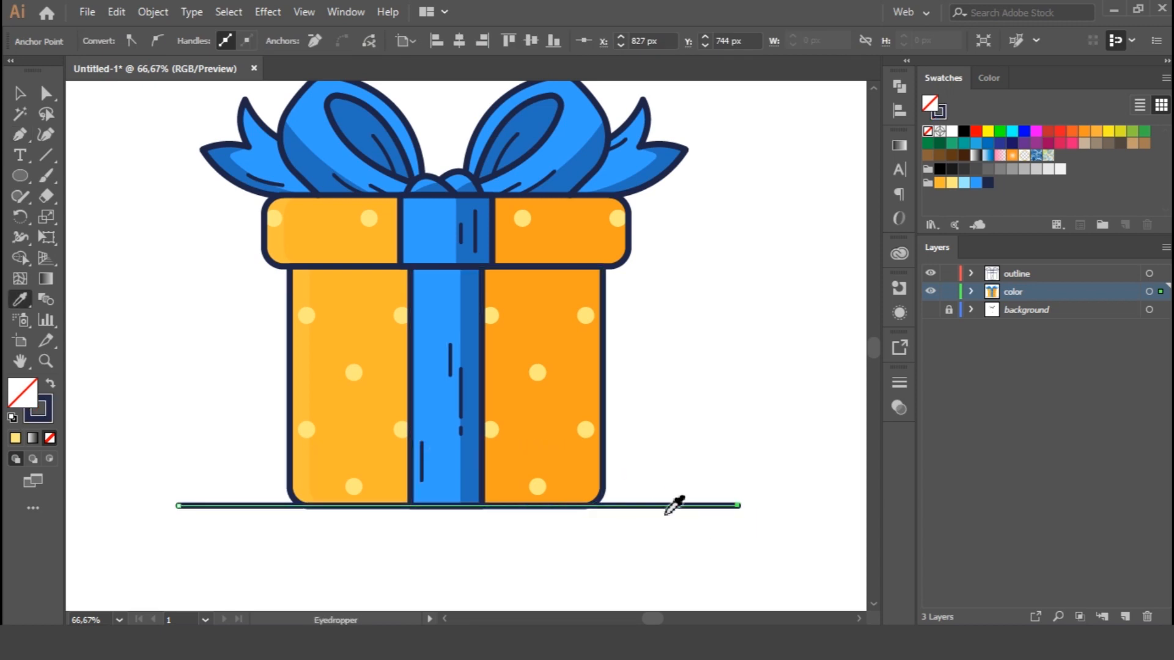
{"action": "key", "text": "v"}
{"action": "left_click", "coordinate": [691, 452]}
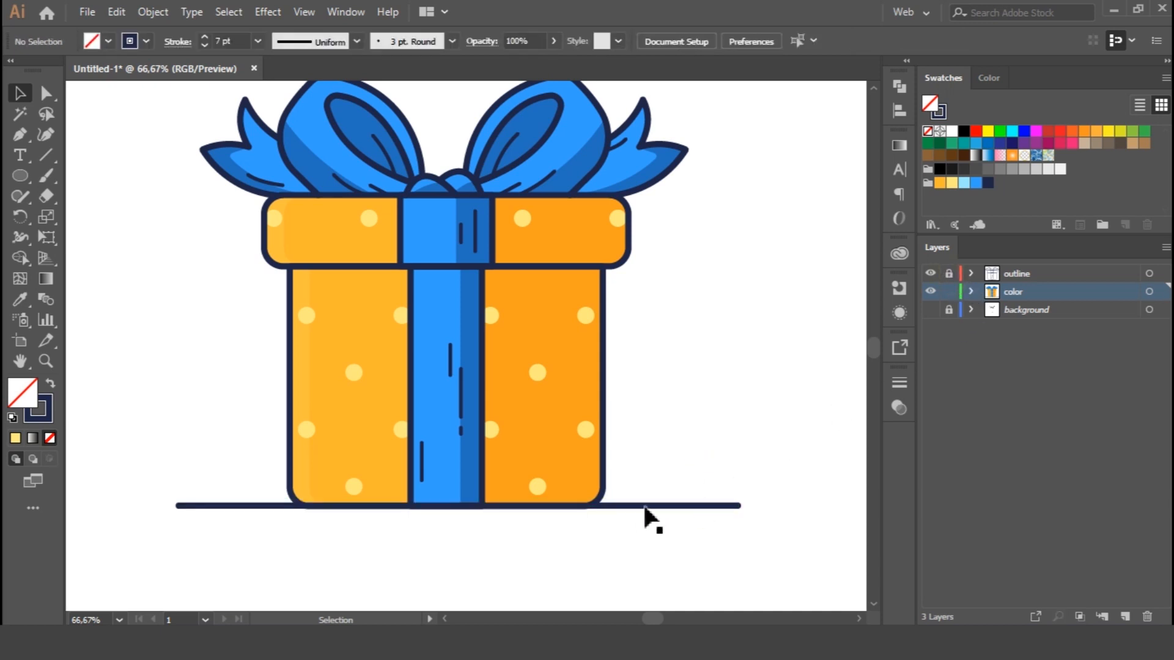
Step: Move the ground line to the outline layer and lock the color layer
{"action": "left_click", "coordinate": [647, 506]}
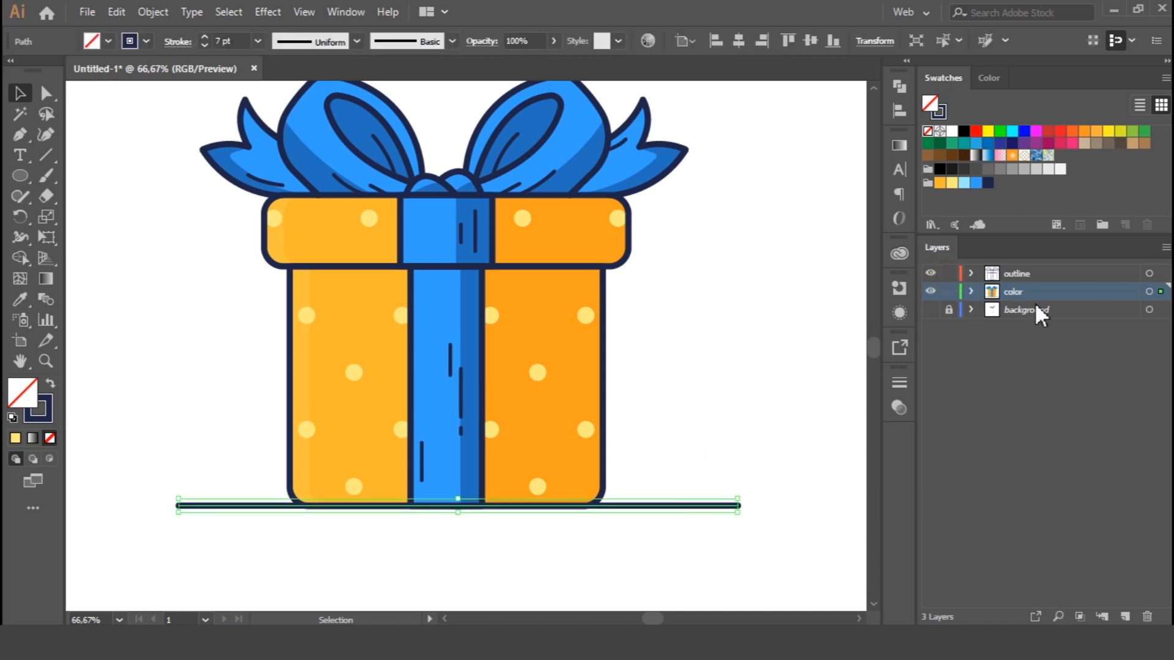
{"action": "left_click_drag", "start_coordinate": [1161, 292], "coordinate": [1160, 274]}
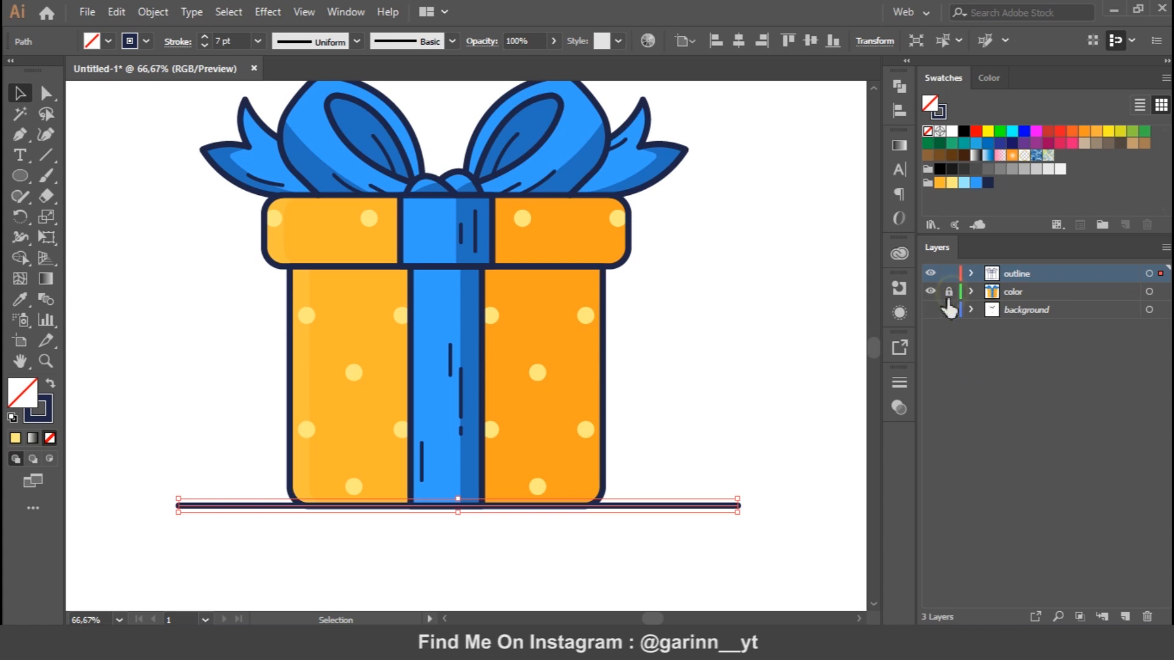
{"action": "left_click", "coordinate": [726, 395]}
Step: Try a 10 pt stroke weight on the ground line and restore it to 7 pt
{"action": "left_click", "coordinate": [664, 506]}
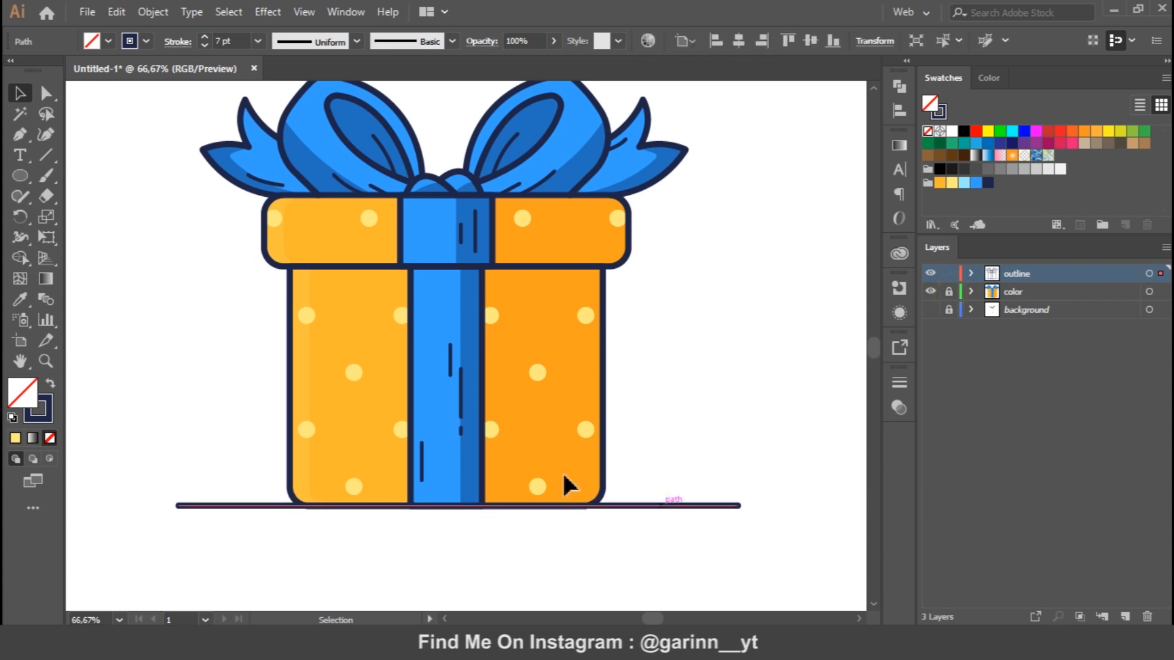
{"action": "left_click", "coordinate": [204, 35]}
{"action": "left_click", "coordinate": [204, 35]}
{"action": "left_click", "coordinate": [204, 35]}
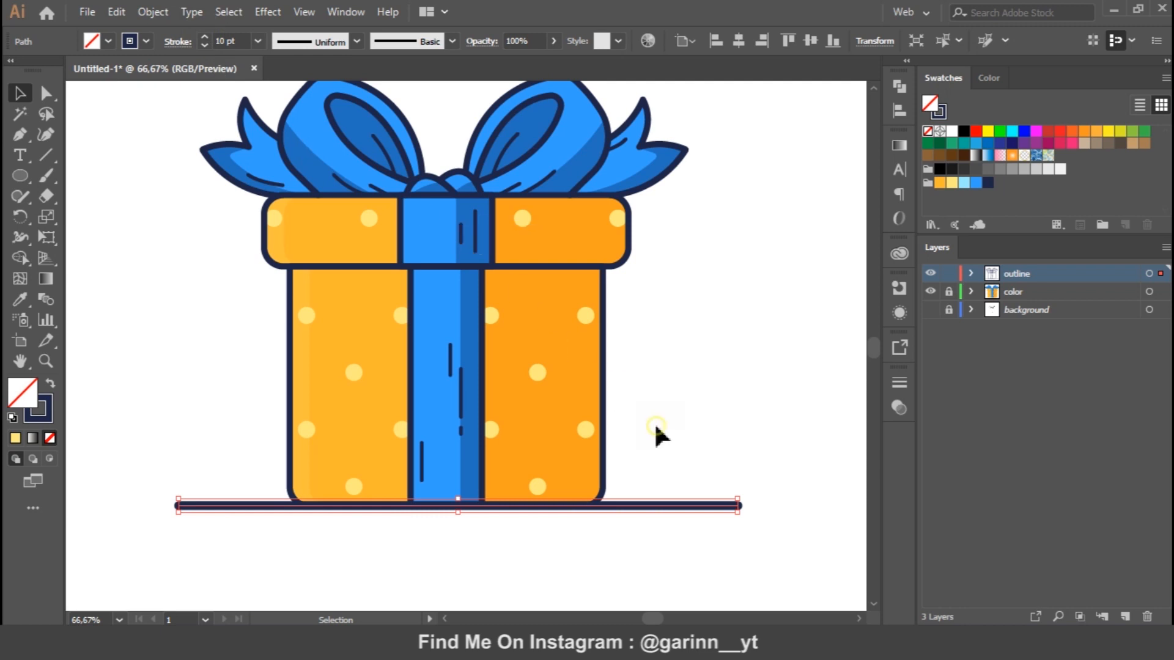
{"action": "left_click", "coordinate": [691, 483]}
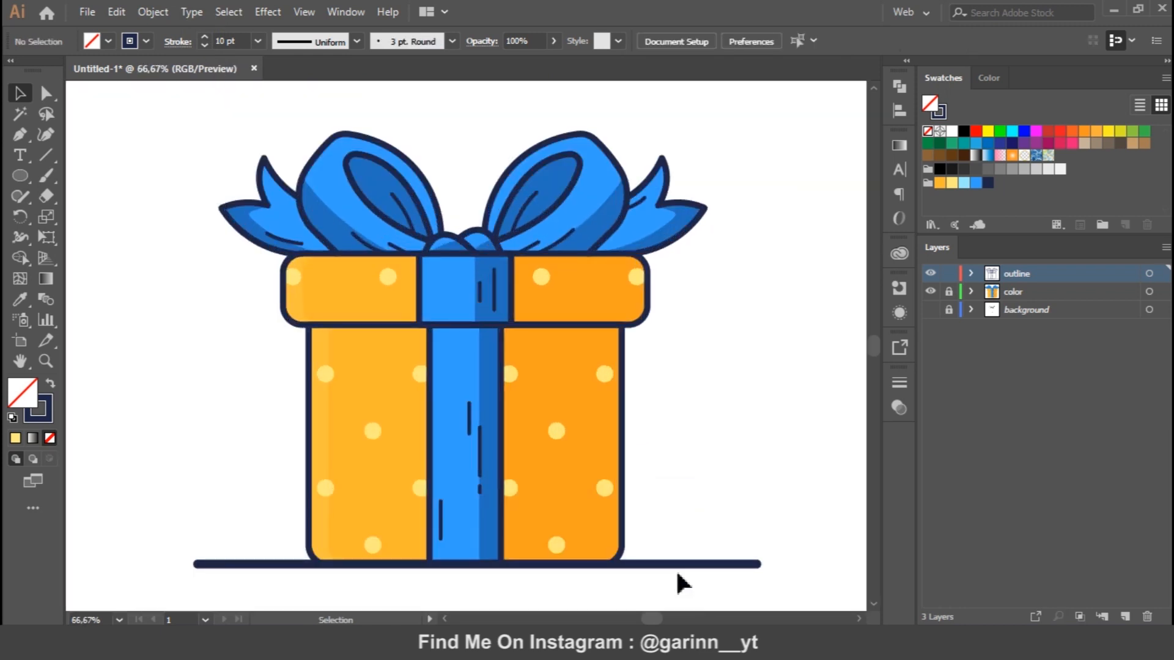
{"action": "left_click", "coordinate": [679, 564]}
{"action": "left_click", "coordinate": [204, 44]}
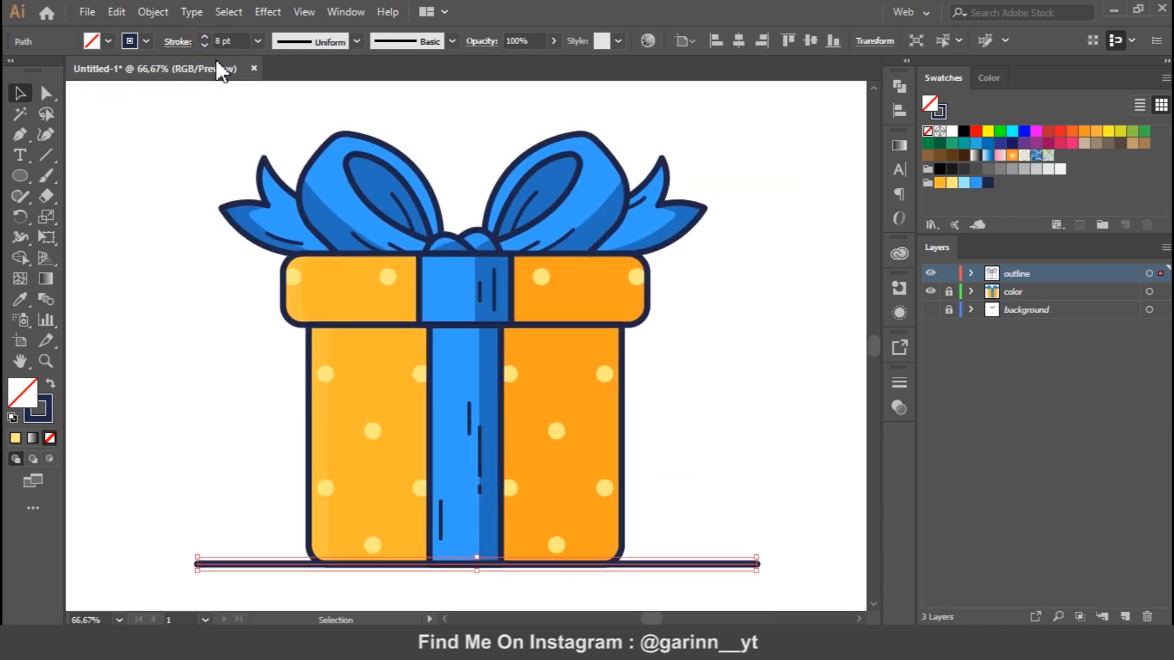
{"action": "left_click", "coordinate": [202, 44]}
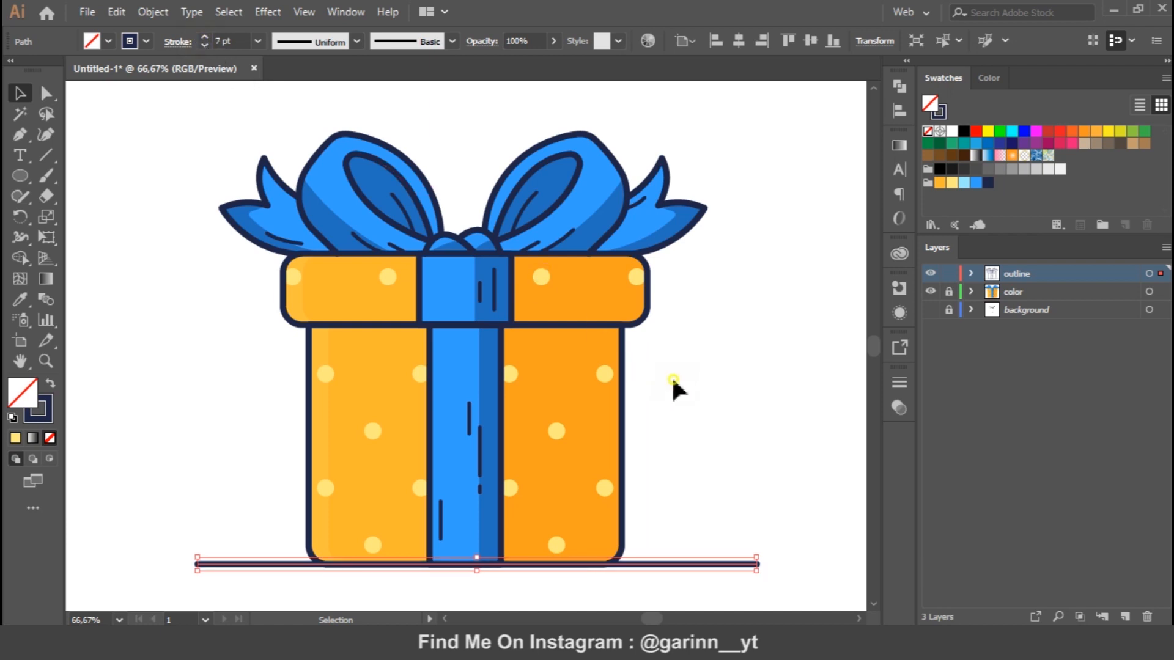
{"action": "left_click", "coordinate": [693, 426]}
{"action": "left_click", "coordinate": [676, 563]}
{"action": "left_click", "coordinate": [687, 382]}
Step: Add an anchor point to the ground line a short distance right of the box with the Pen tool
{"action": "key", "text": "ctrl+1"}
{"action": "left_click_drag", "start_coordinate": [761, 426], "coordinate": [446, 224]}
{"action": "left_click", "coordinate": [19, 134]}
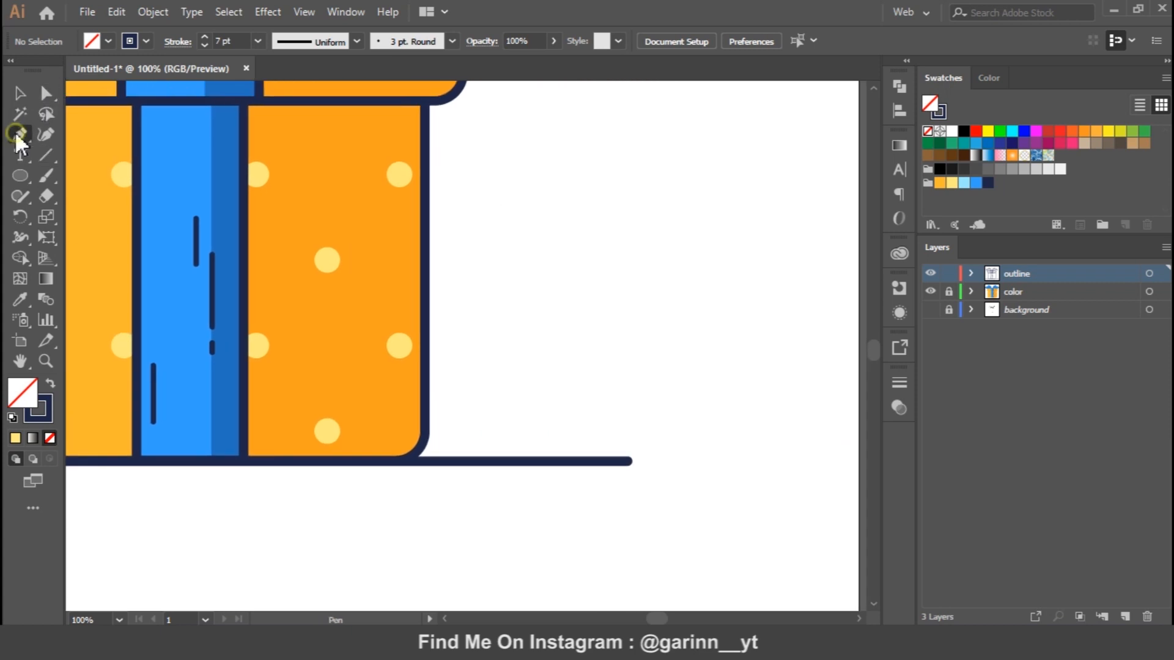
{"action": "left_click", "coordinate": [505, 462]}
{"action": "key", "text": "ctrl+z"}
{"action": "left_click", "coordinate": [493, 462], "text": "ctrl"}
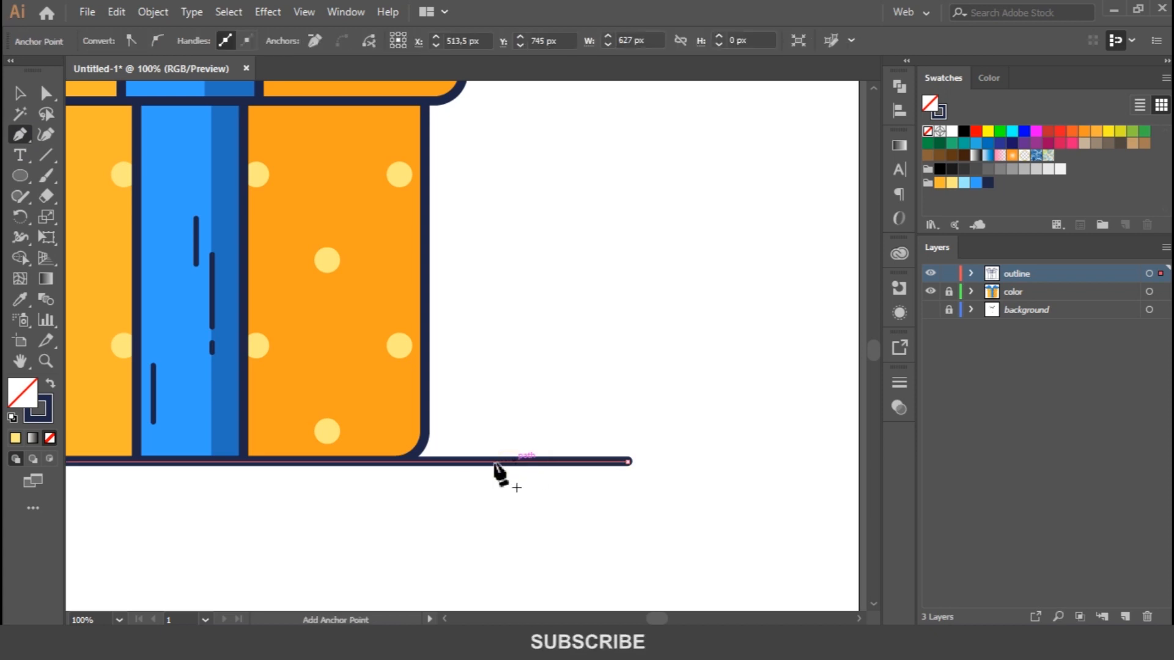
{"action": "left_click", "coordinate": [512, 464], "text": "ctrl"}
{"action": "left_click", "coordinate": [513, 487], "text": "ctrl"}
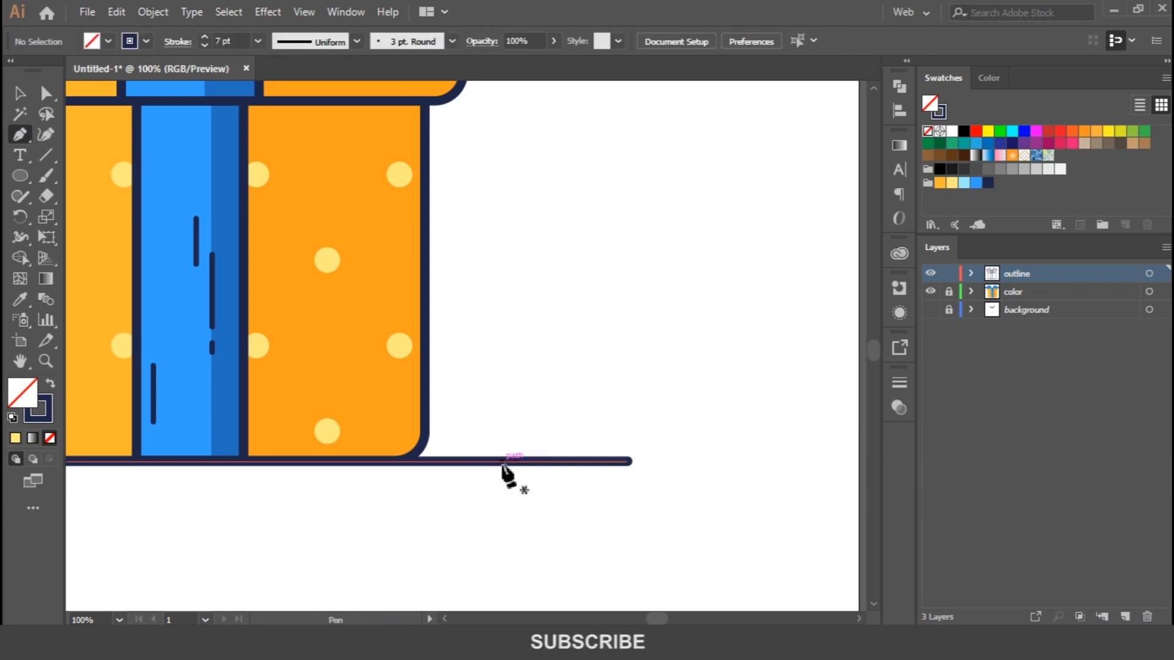
{"action": "left_click", "coordinate": [495, 462], "text": "ctrl"}
{"action": "left_click", "coordinate": [47, 92]}
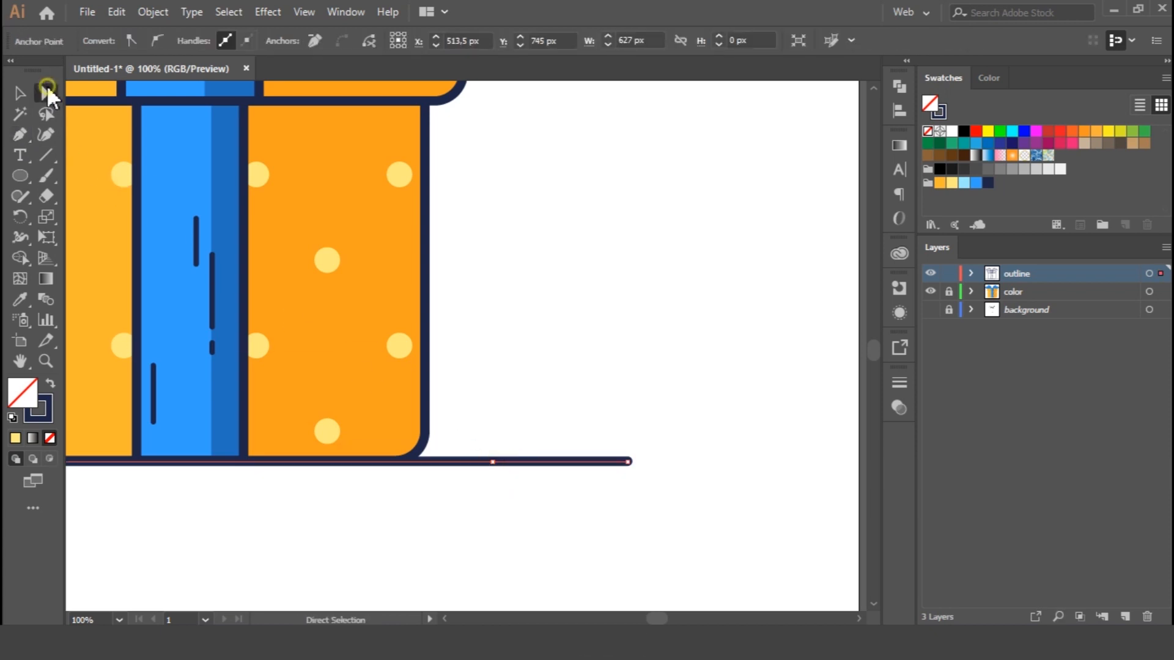
{"action": "left_click", "coordinate": [581, 470]}
{"action": "left_click", "coordinate": [496, 464]}
{"action": "left_click", "coordinate": [503, 467]}
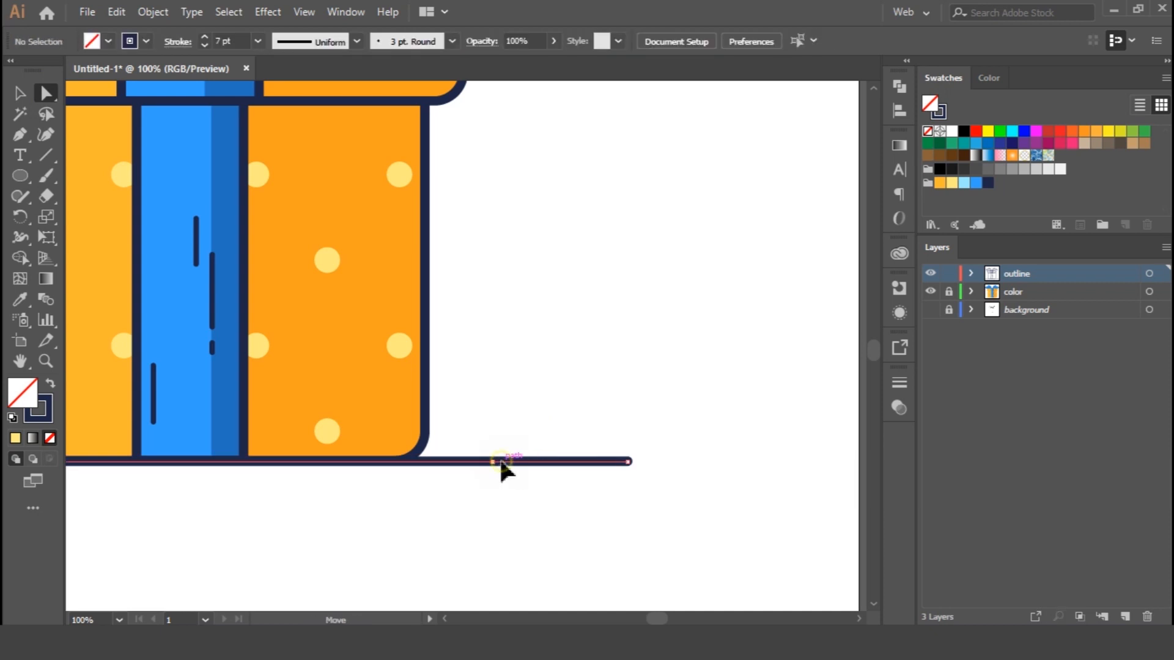
{"action": "left_click", "coordinate": [499, 464]}
Step: Add a second anchor point to the ground line just right of the first added one with the Pen tool, then deselect the line
{"action": "left_click", "coordinate": [22, 134]}
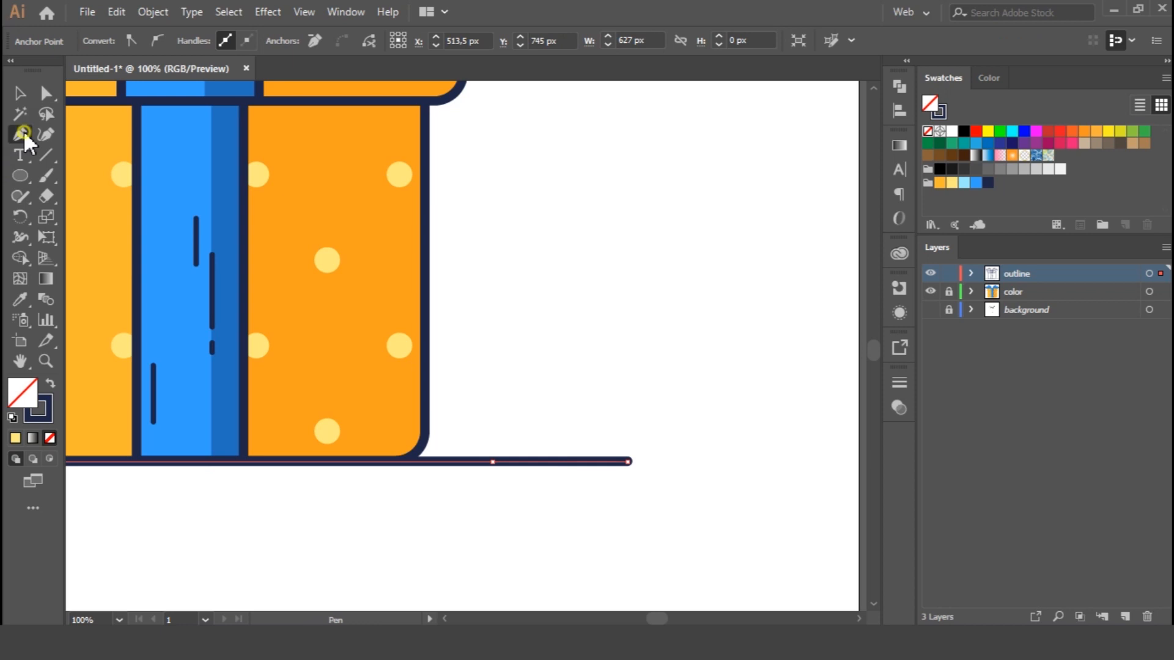
{"action": "left_click", "coordinate": [512, 471], "text": "ctrl"}
{"action": "left_click", "coordinate": [509, 466], "text": "ctrl"}
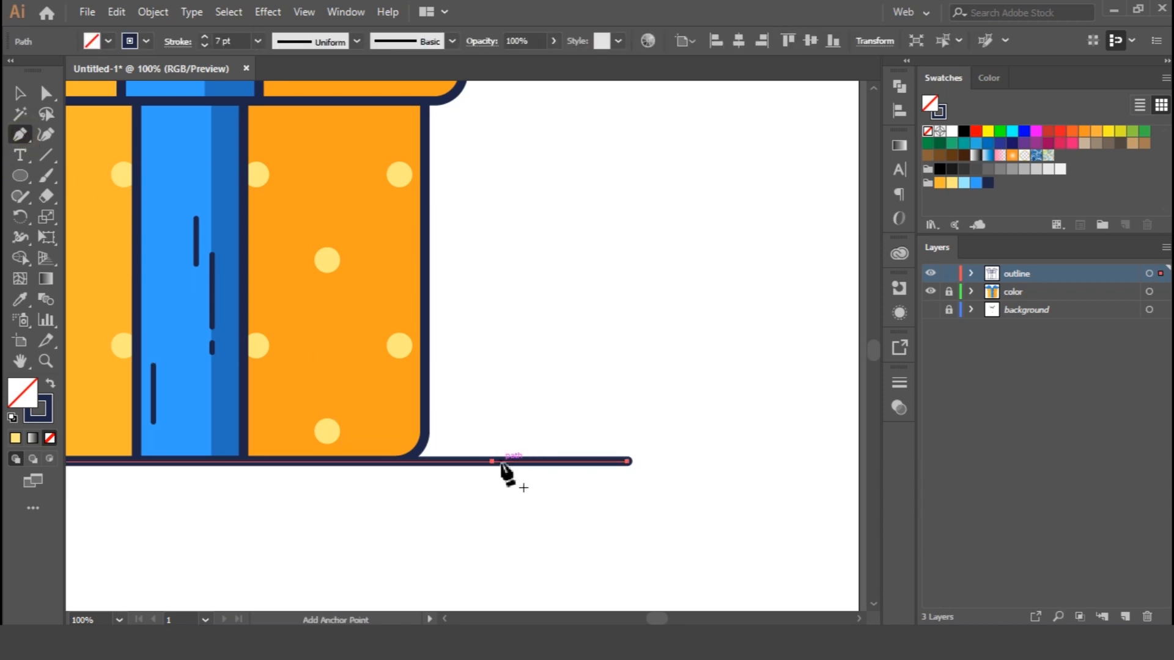
{"action": "left_click", "coordinate": [505, 462]}
{"action": "left_click", "coordinate": [510, 400], "text": "ctrl"}
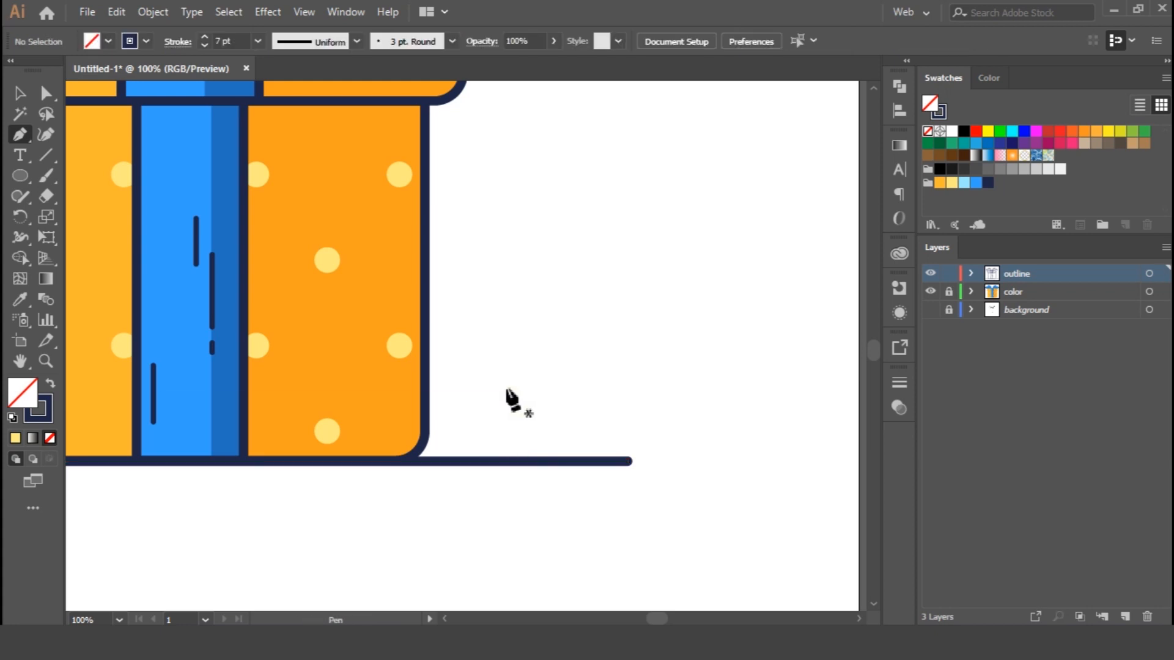
Step: Delete the short ground line segment between the two added anchor points right of the box to leave a gap
{"action": "left_click", "coordinate": [46, 93]}
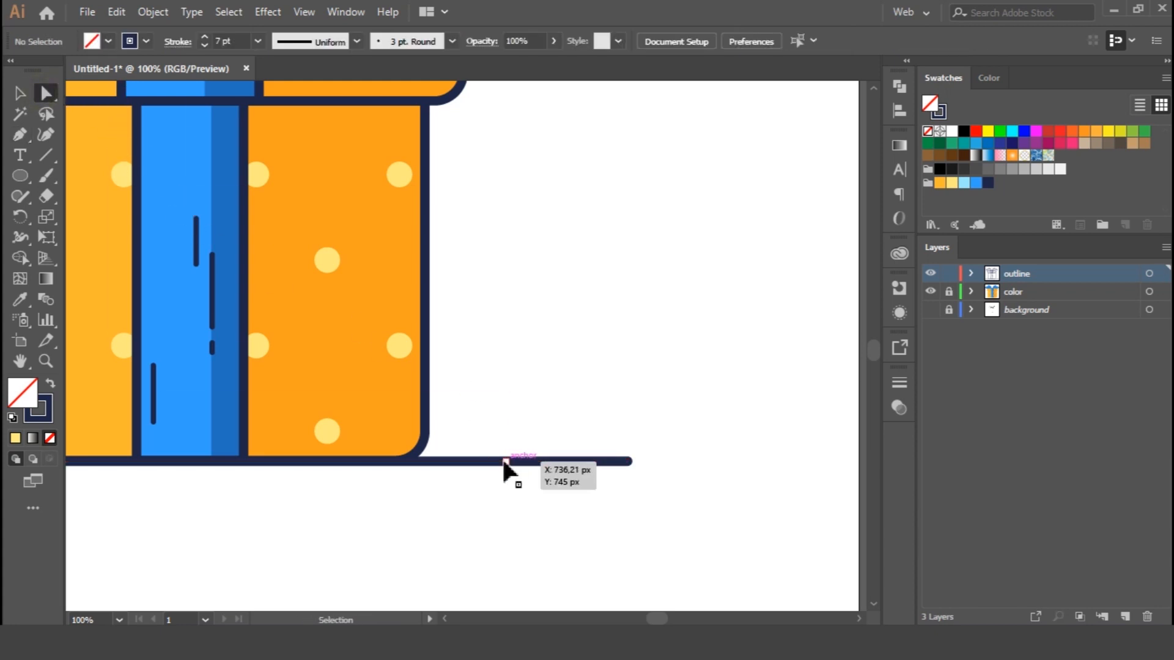
{"action": "left_click_drag", "start_coordinate": [528, 464], "coordinate": [503, 471]}
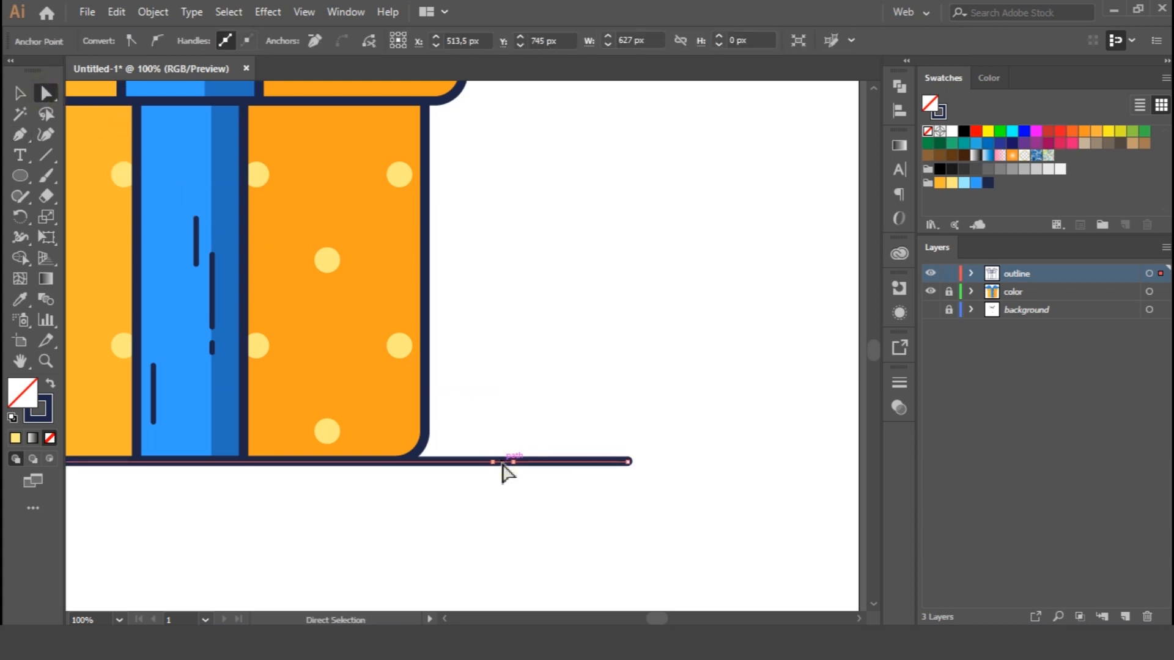
{"action": "key", "text": "Delete"}
Step: Add two anchor points to the ground line left of the box and delete the segment between them to leave a gap
{"action": "left_click_drag", "start_coordinate": [370, 549], "coordinate": [794, 515]}
{"action": "left_click", "coordinate": [20, 135]}
{"action": "left_click", "coordinate": [322, 431]}
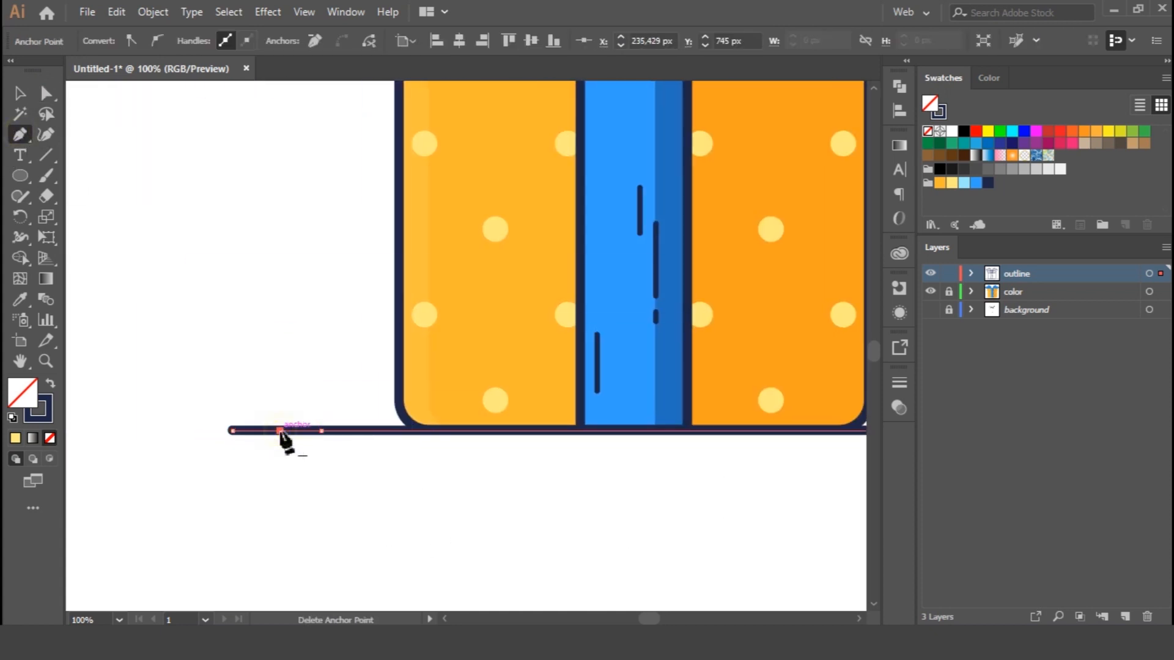
{"action": "left_click", "coordinate": [46, 93]}
{"action": "left_click", "coordinate": [289, 401]}
{"action": "left_click", "coordinate": [300, 430]}
{"action": "key", "text": "Delete"}
{"action": "left_click", "coordinate": [371, 517]}
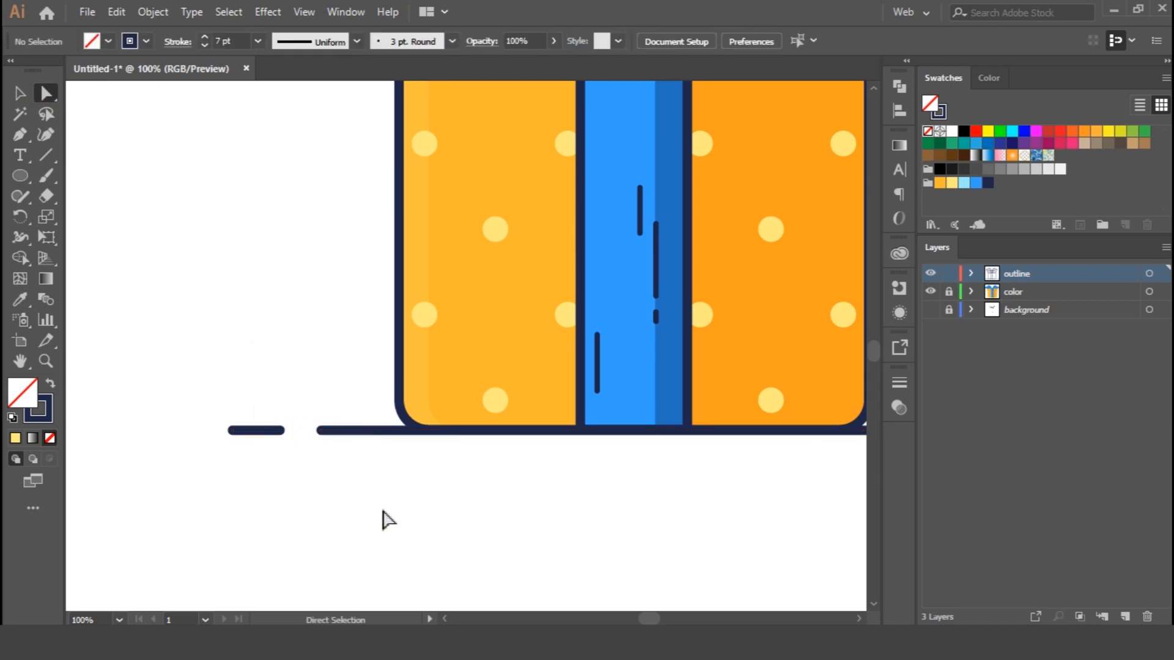
Step: Shorten the ground line's right dash slightly by moving its outer end point inward, then deselect it
{"action": "left_click_drag", "start_coordinate": [637, 494], "coordinate": [329, 483]}
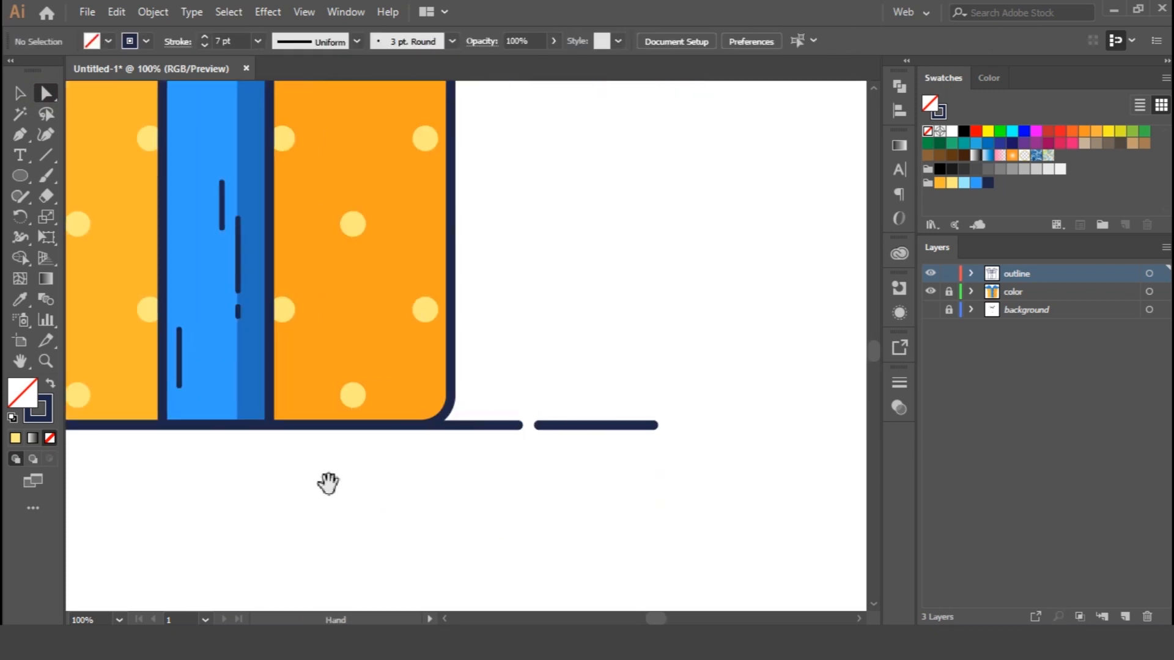
{"action": "left_click", "coordinate": [654, 426]}
{"action": "left_click", "coordinate": [731, 488]}
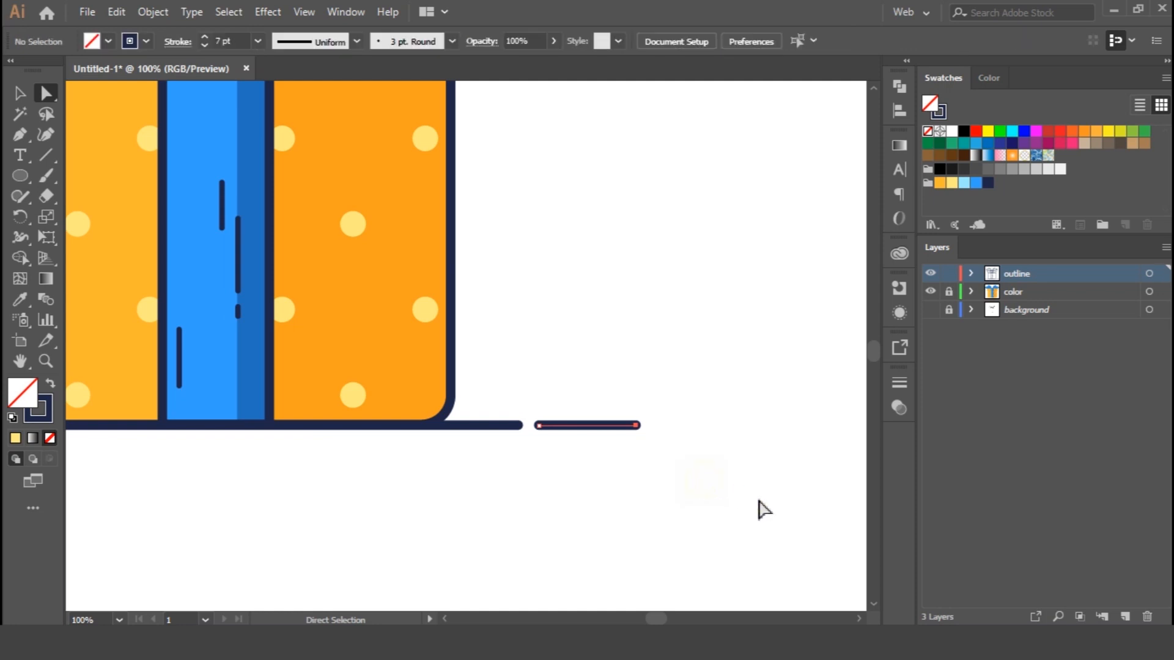
Step: Unlock the color layer and create an artboard-sized square on it with a light blue fill and no stroke
{"action": "key", "text": "ctrl+minus"}
{"action": "key", "text": "ctrl+minus"}
{"action": "key", "text": "ctrl+minus"}
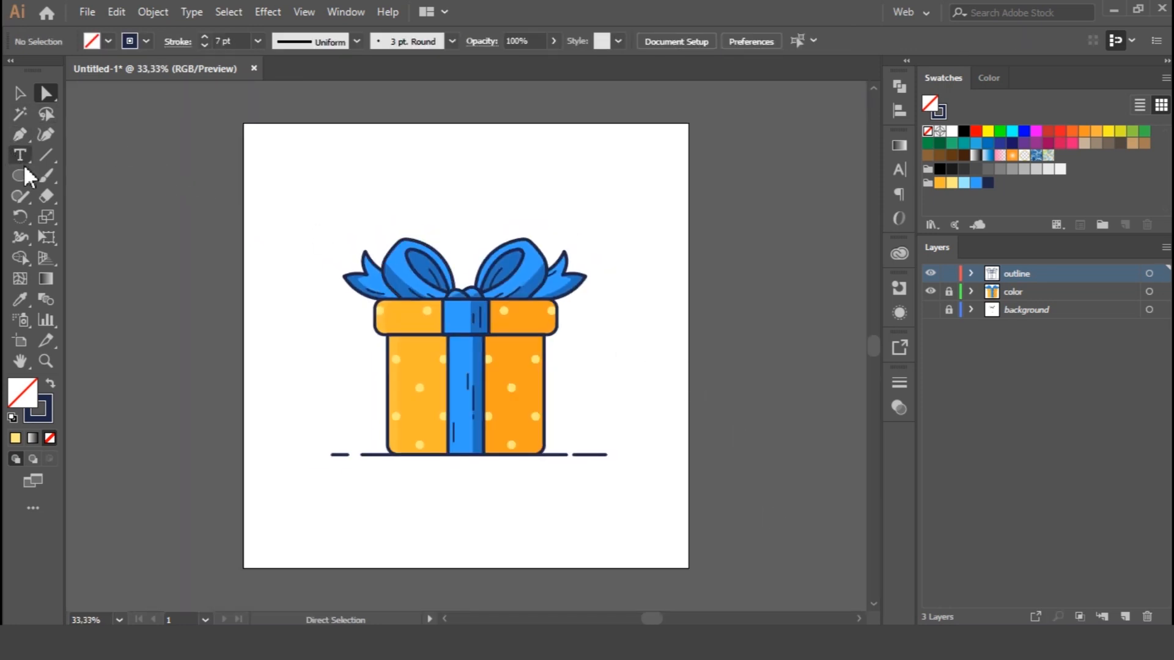
{"action": "left_click_drag", "start_coordinate": [20, 176], "coordinate": [79, 173]}
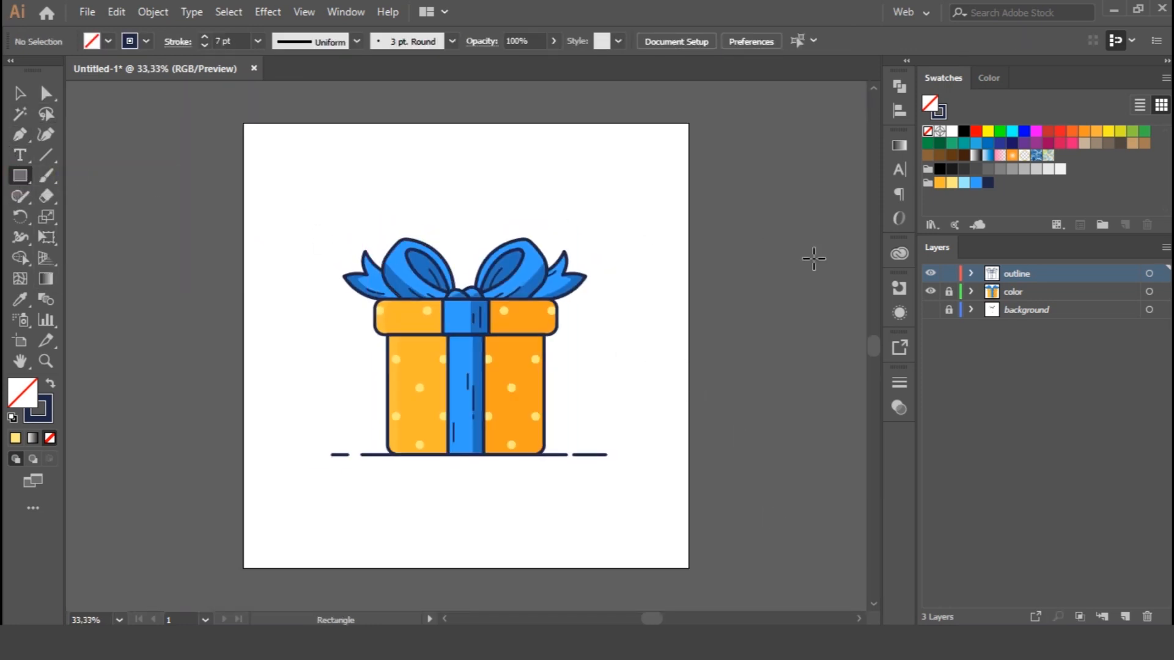
{"action": "left_click", "coordinate": [1055, 291]}
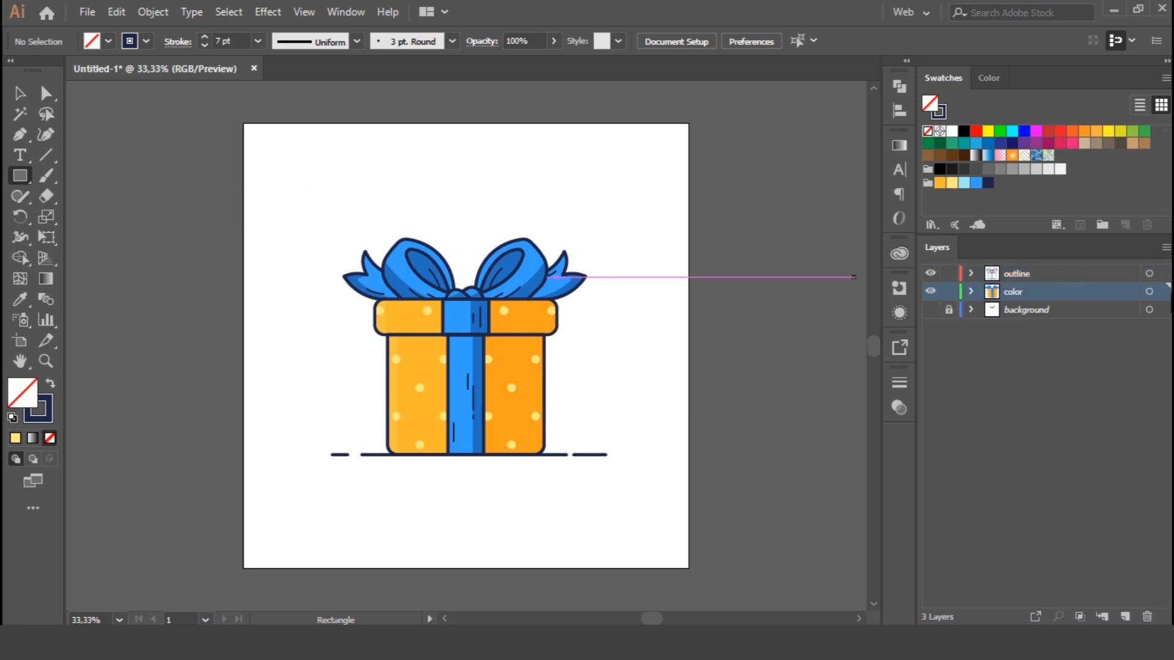
{"action": "left_click", "coordinate": [292, 193]}
{"action": "key", "text": "Return"}
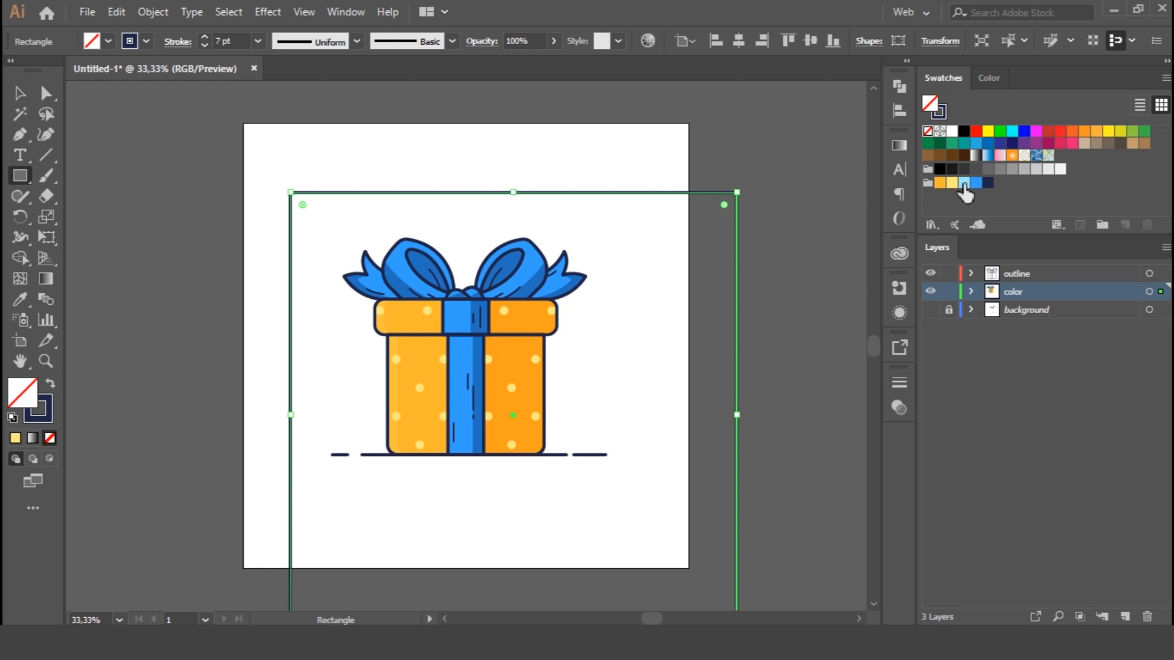
{"action": "left_click", "coordinate": [51, 383]}
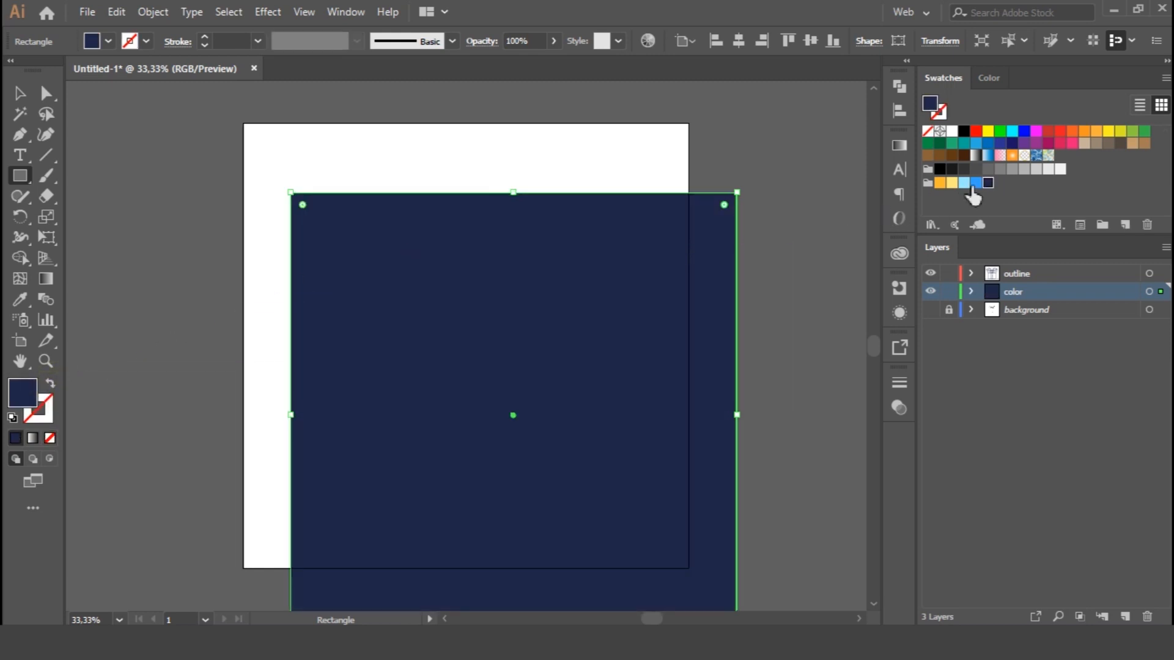
{"action": "left_click", "coordinate": [966, 183]}
Step: Send the light blue square behind the gift box and align it to the artboard's right and top edges
{"action": "left_click", "coordinate": [20, 97]}
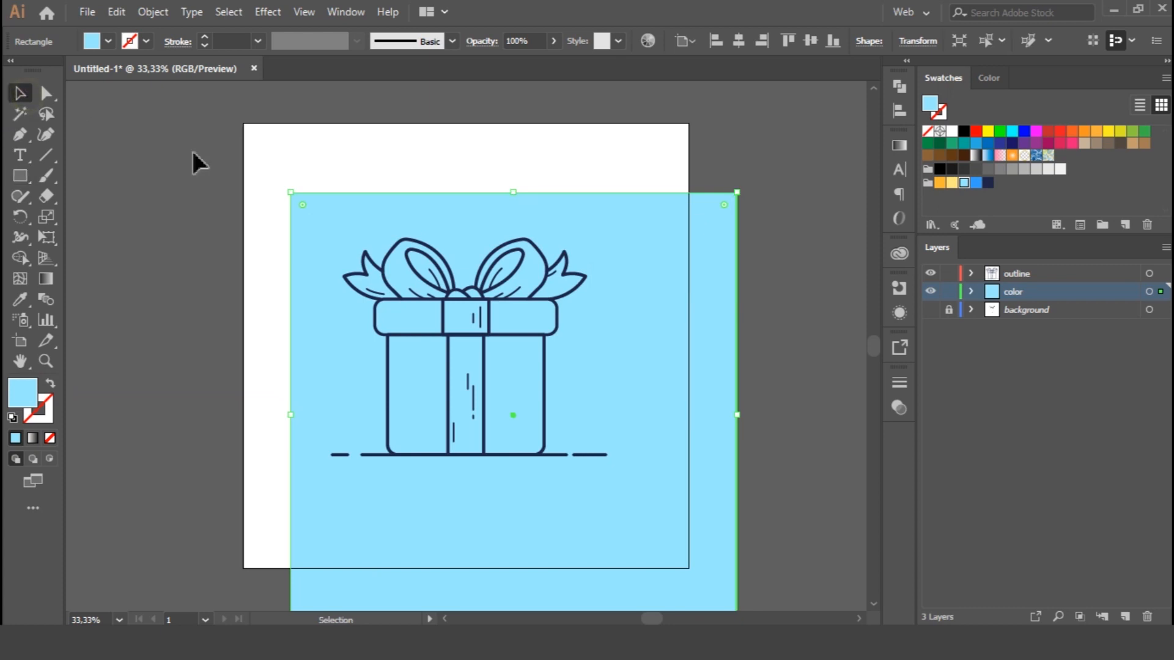
{"action": "left_click_drag", "start_coordinate": [462, 214], "coordinate": [425, 152]}
{"action": "right_click", "coordinate": [424, 152]}
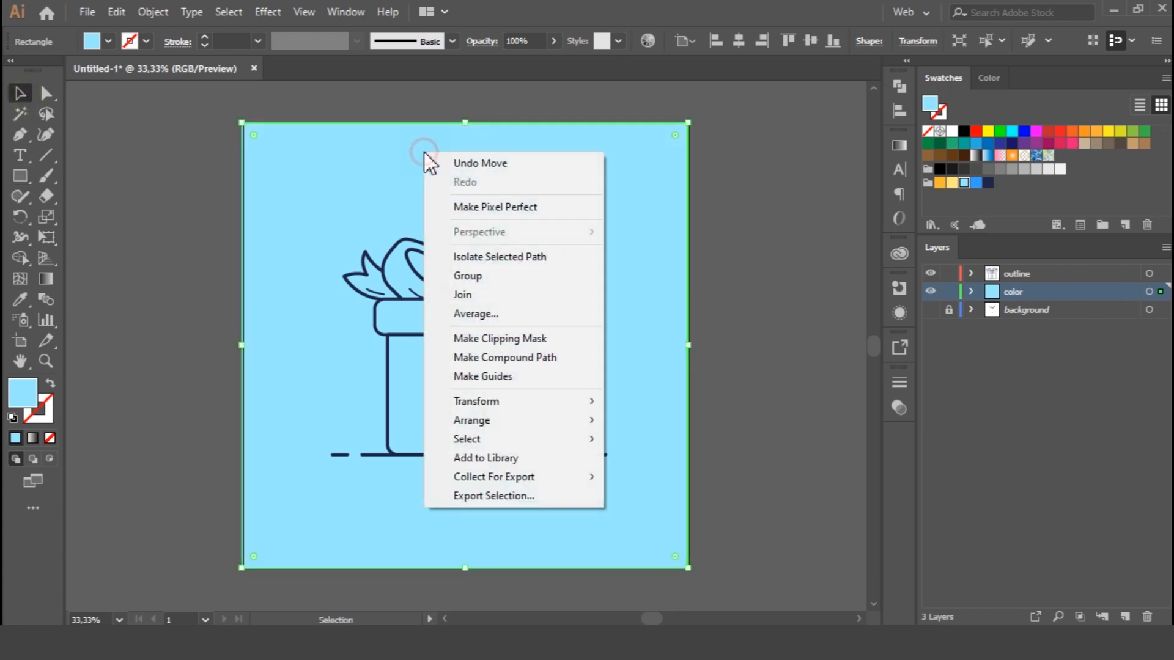
{"action": "mouse_move", "coordinate": [551, 420]}
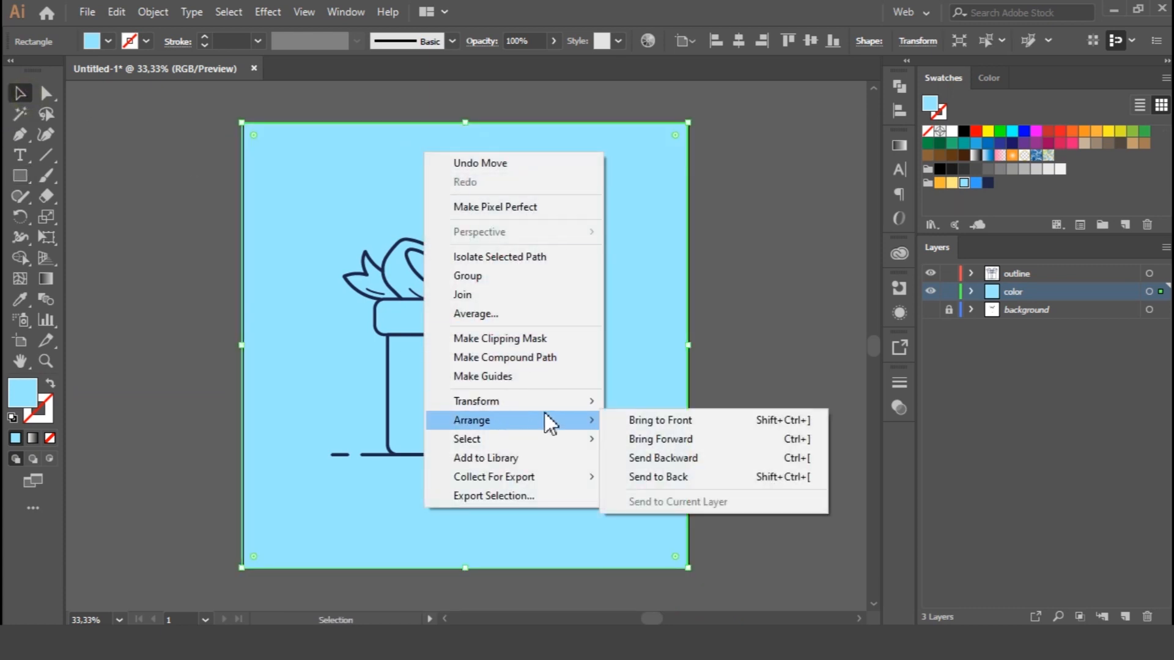
{"action": "left_click", "coordinate": [686, 476]}
{"action": "left_click", "coordinate": [761, 40]}
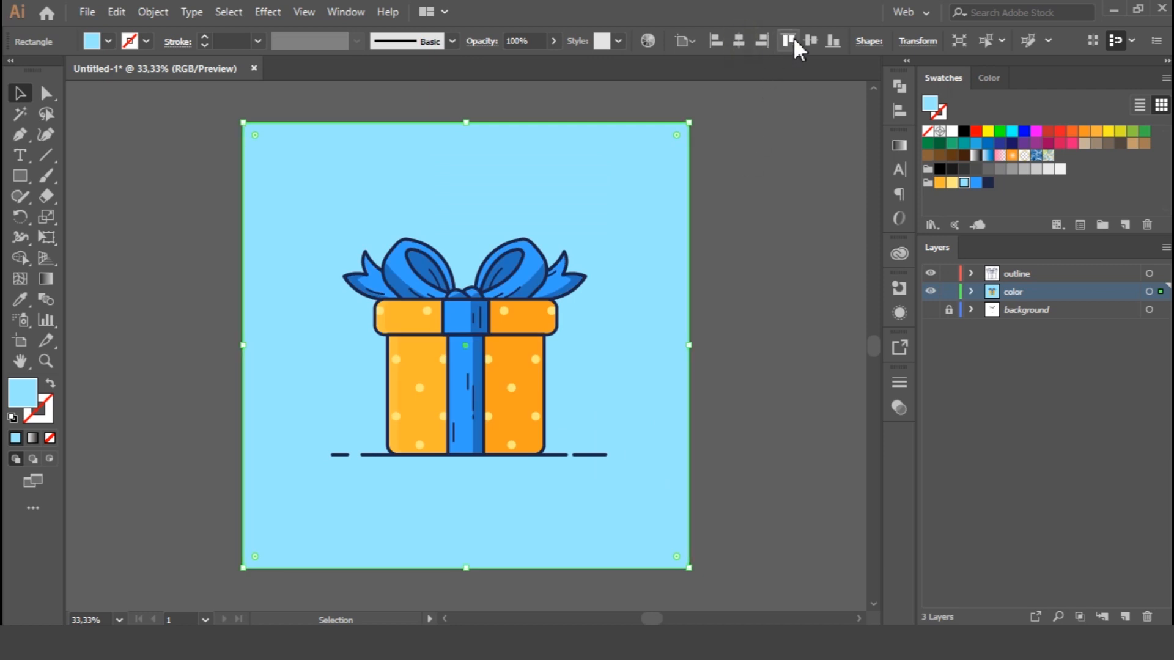
{"action": "left_click", "coordinate": [759, 285]}
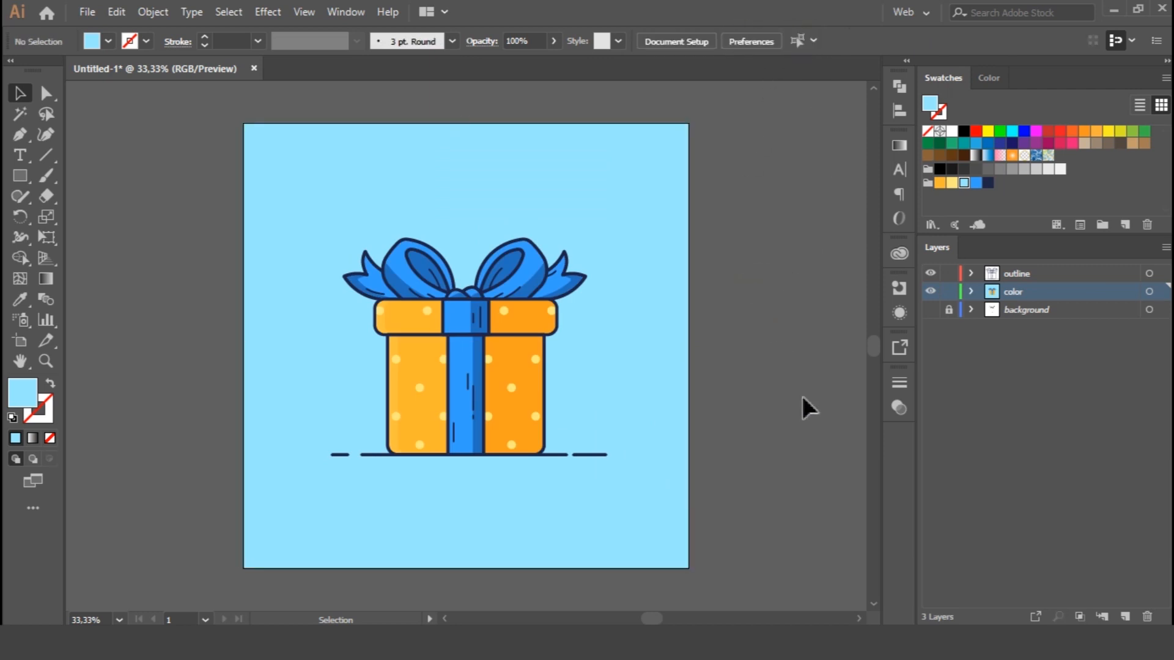